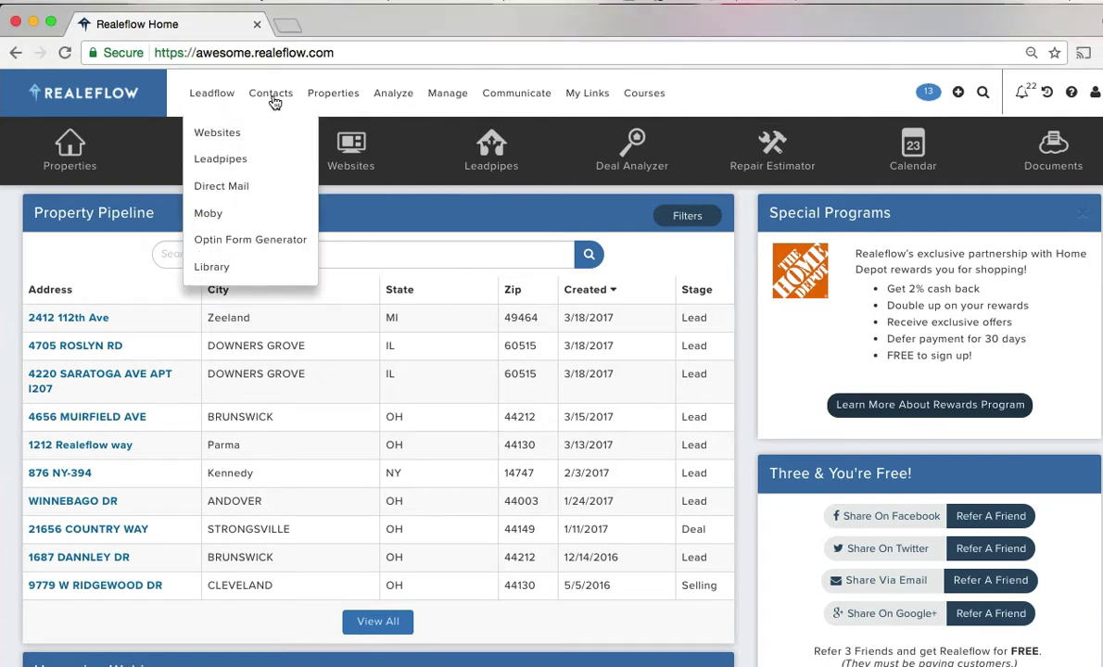
# - Look over the Property Pipeline, then go to the Leadflow Websites list
pyautogui.moveTo(274, 103)
pyautogui.moveTo(318, 103)
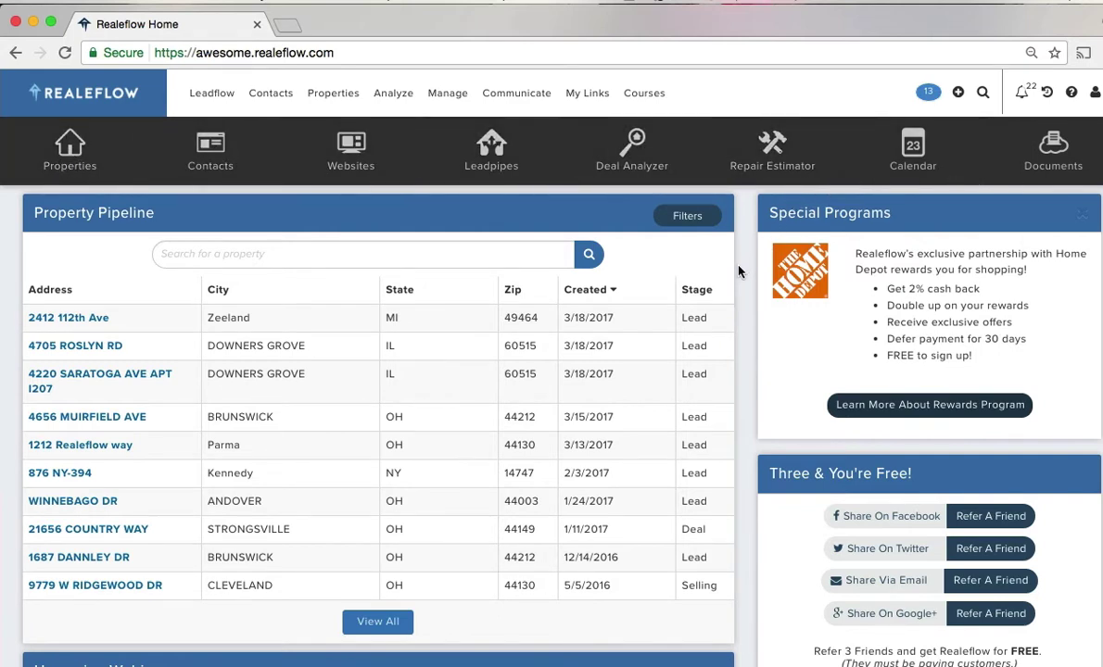
pyautogui.scroll(-2, 738, 272)
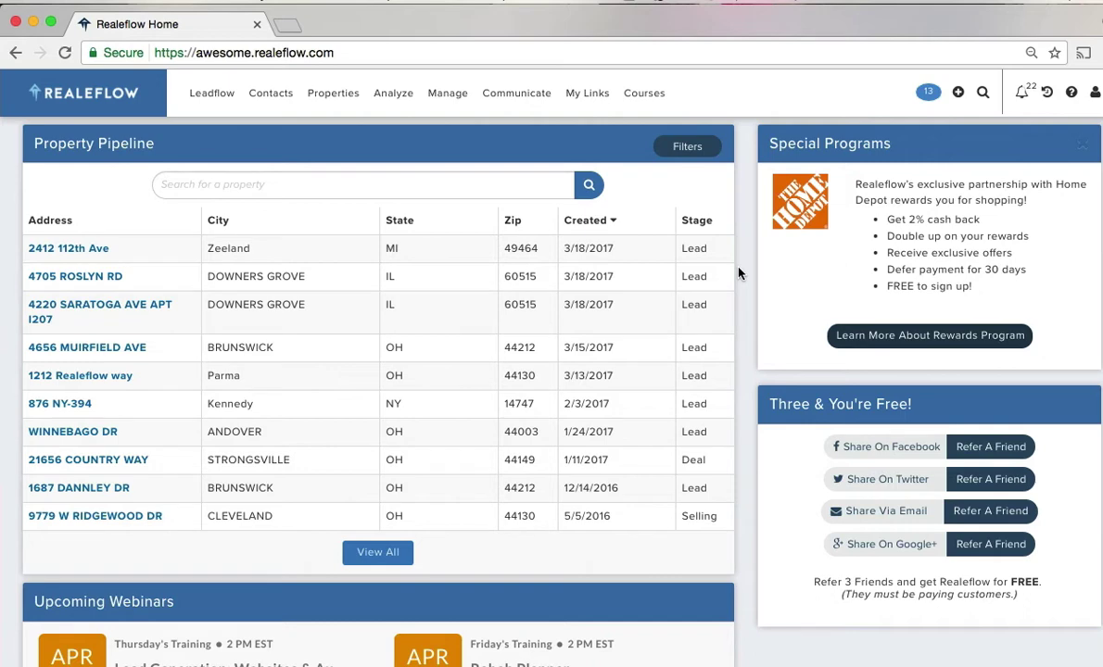
pyautogui.scroll(-3, 738, 272)
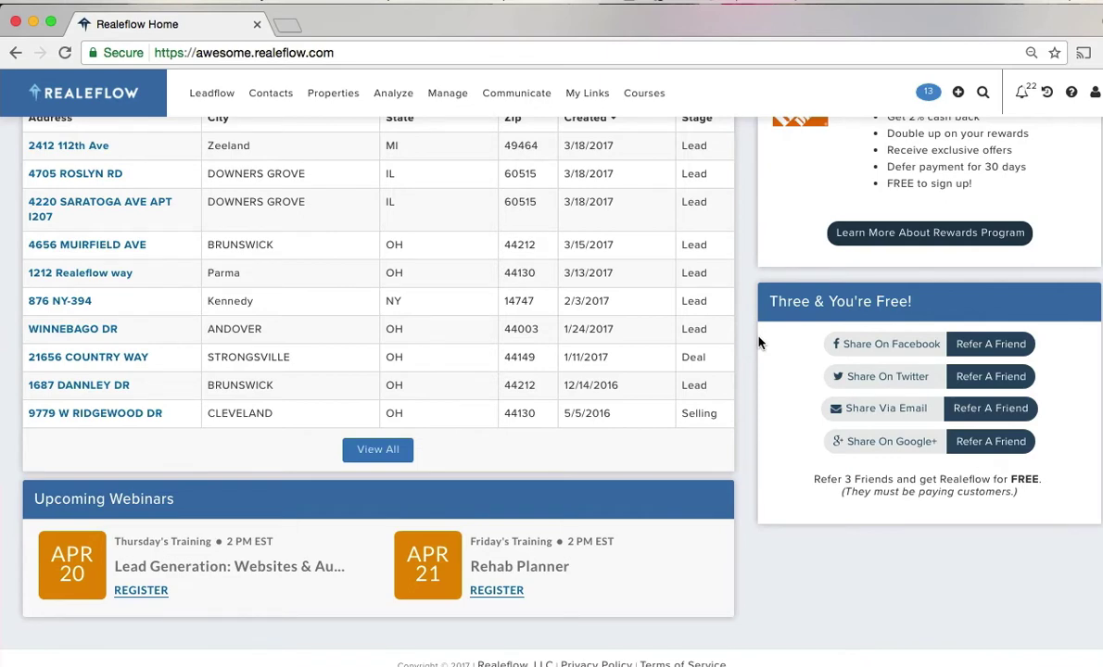
pyautogui.scroll(4, 758, 342)
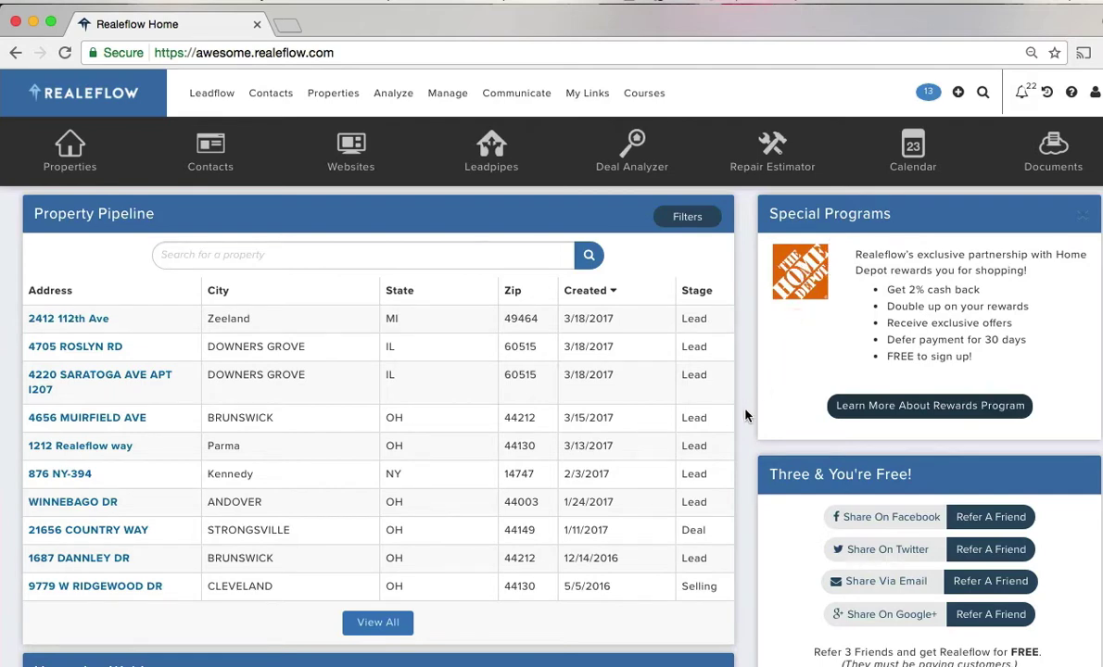
pyautogui.scroll(-2, 746, 417)
pyautogui.scroll(-1, 746, 416)
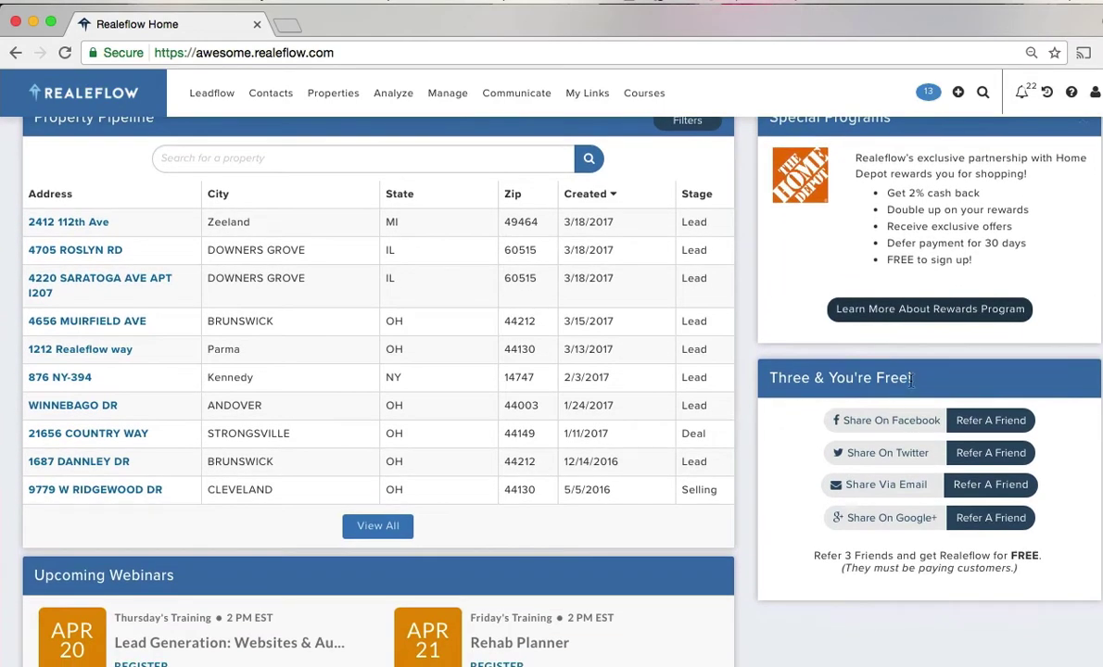
pyautogui.scroll(3, 742, 469)
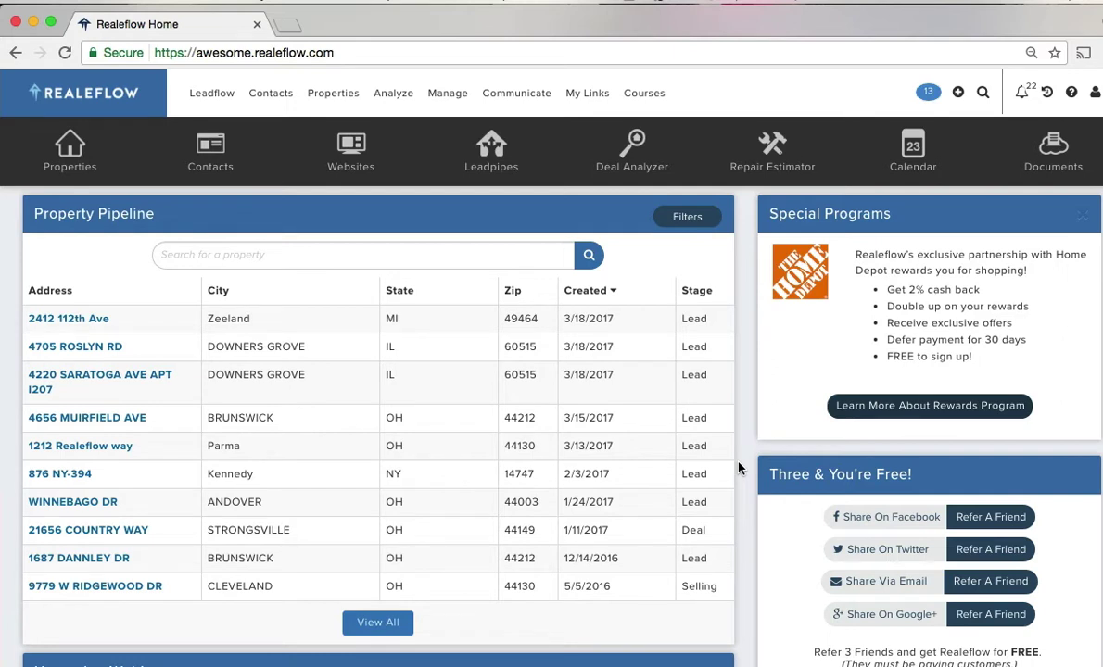
pyautogui.click(205, 93)
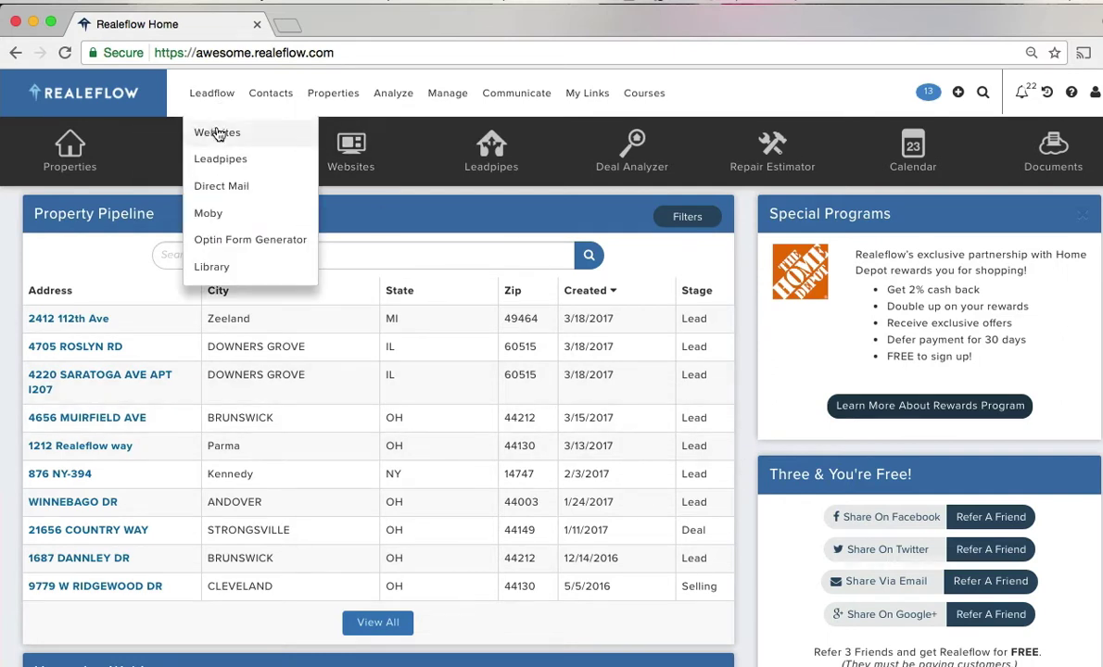
pyautogui.click(217, 133)
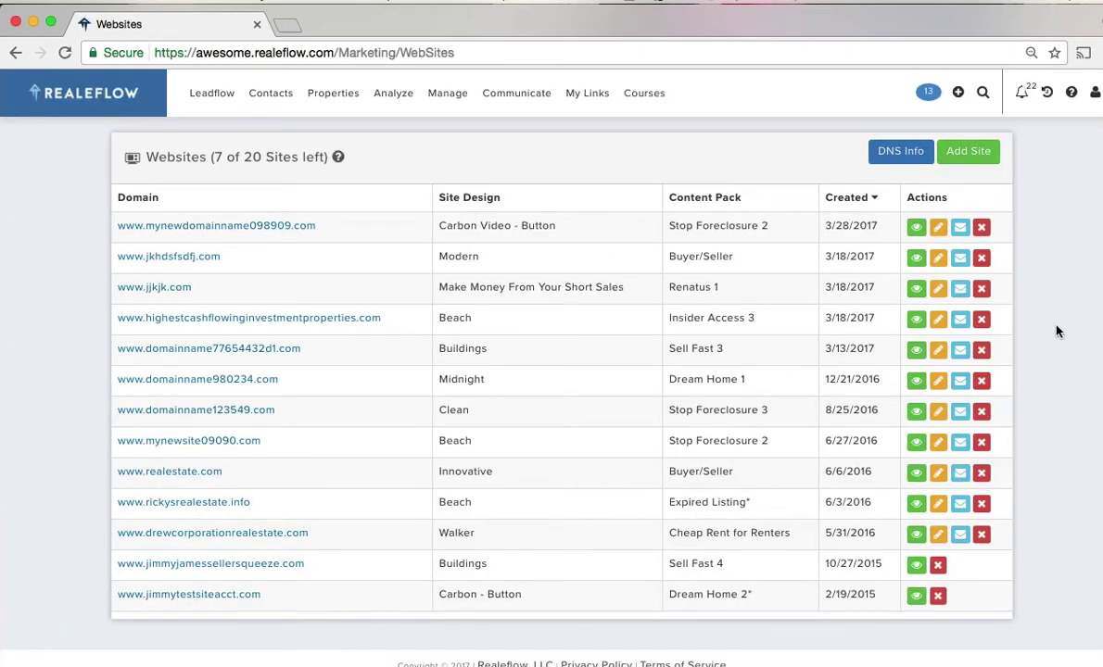
# - Add a new site and choose Squeeze Page as its type
pyautogui.click(967, 164)
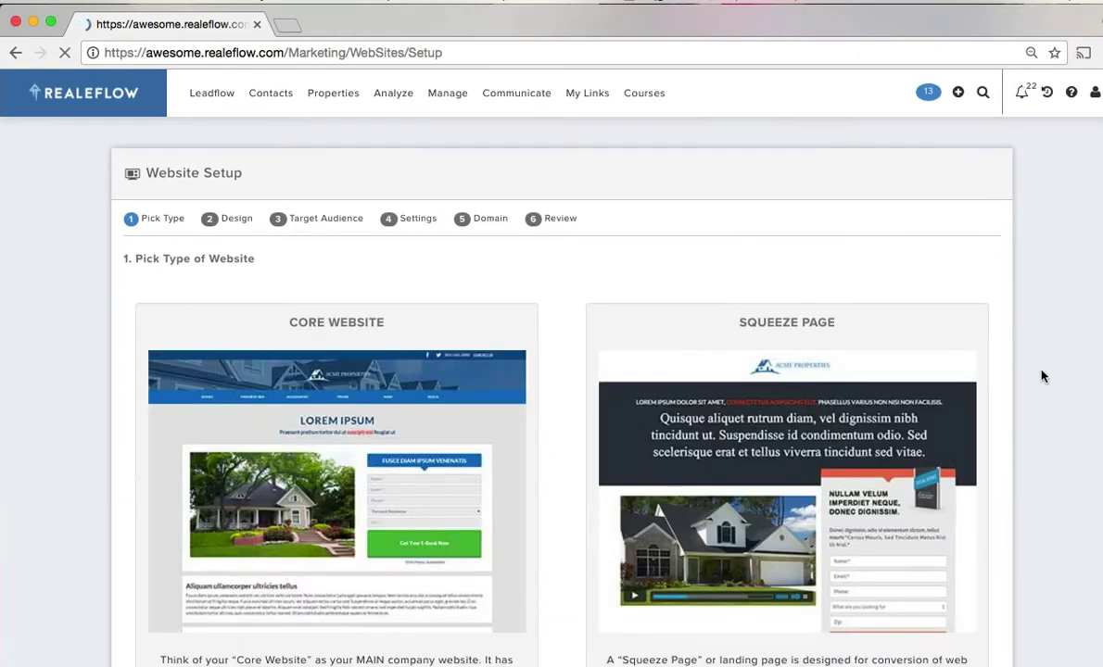
pyautogui.scroll(-3, 1038, 390)
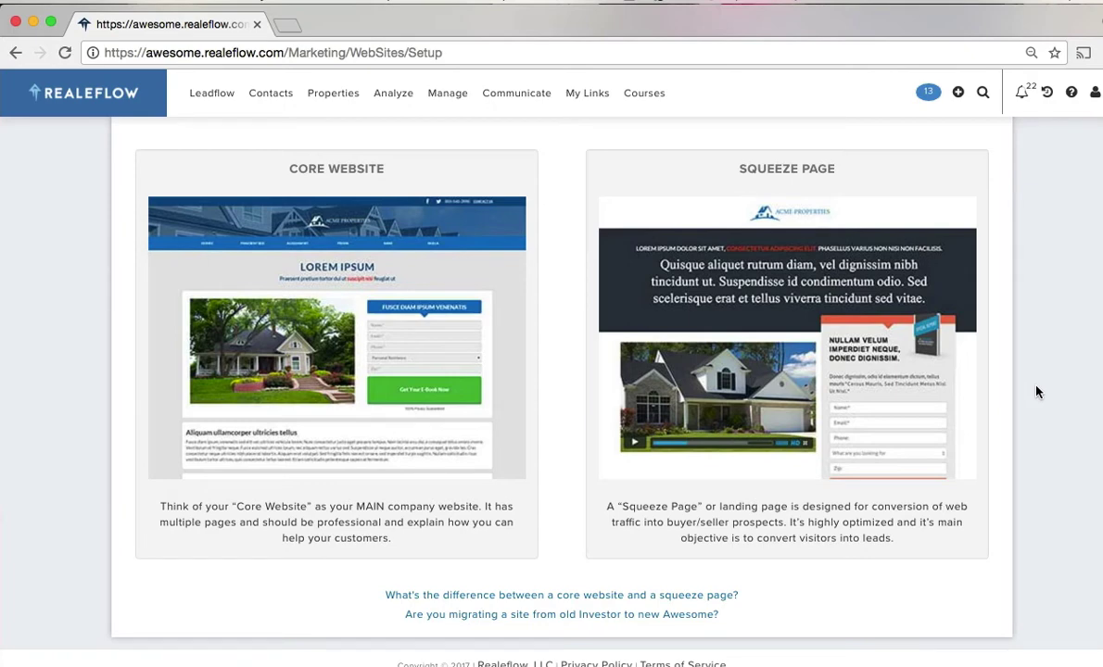
pyautogui.scroll(-1, 1036, 403)
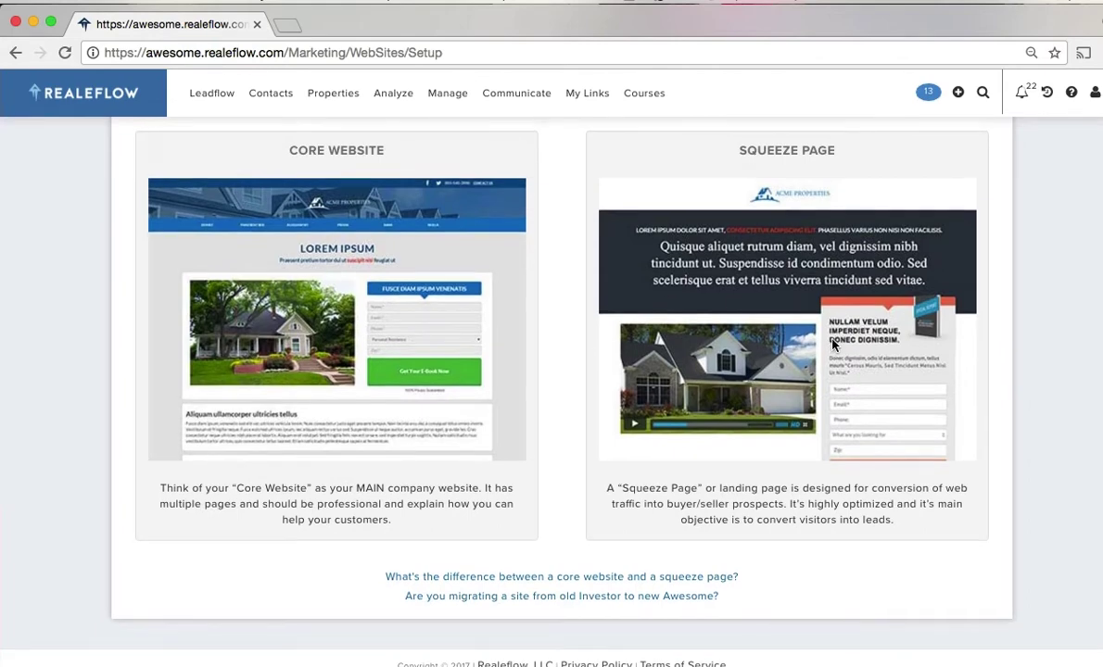
pyautogui.click(834, 346)
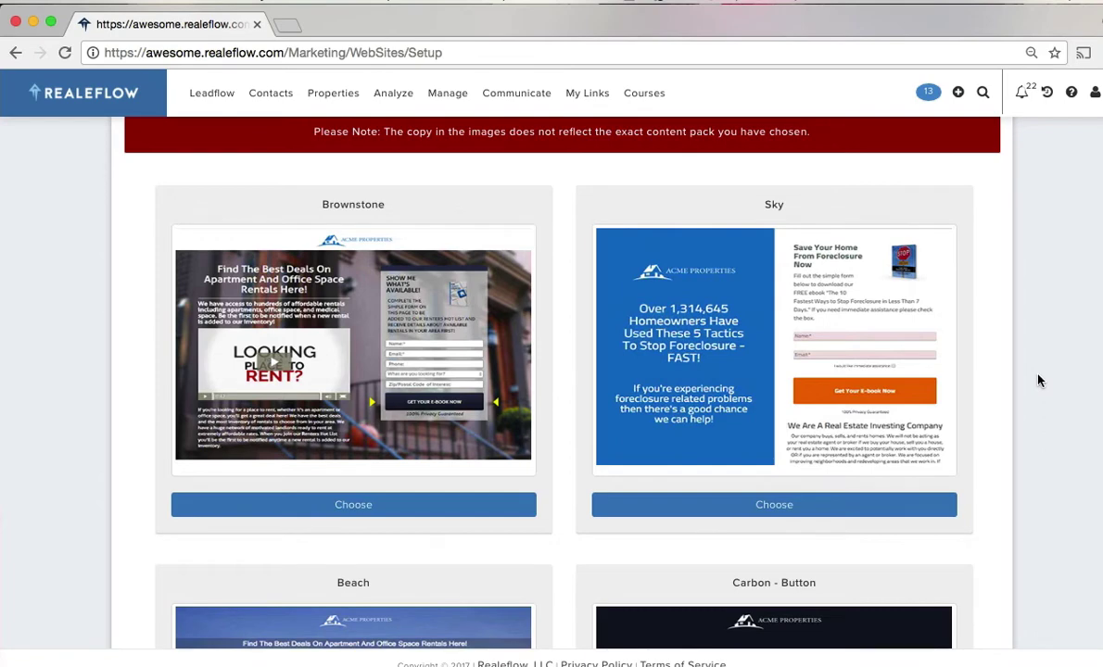
# - Pick the Buildings design from the squeeze page templates
pyautogui.scroll(-2, 1038, 380)
pyautogui.scroll(-3, 1038, 380)
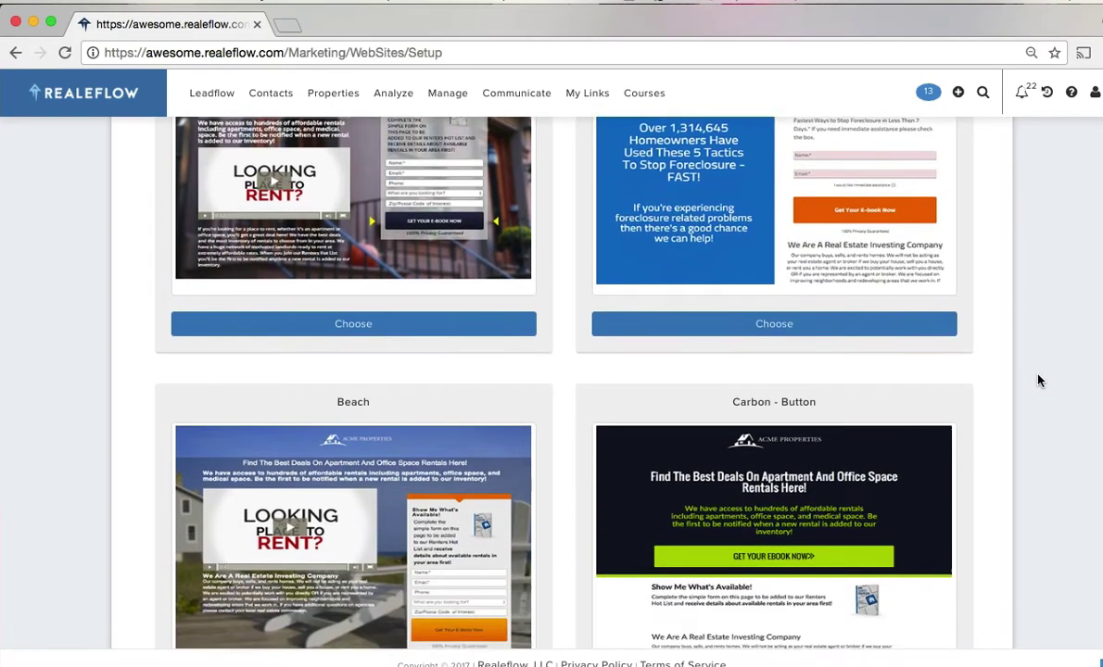
pyautogui.scroll(-5, 1038, 380)
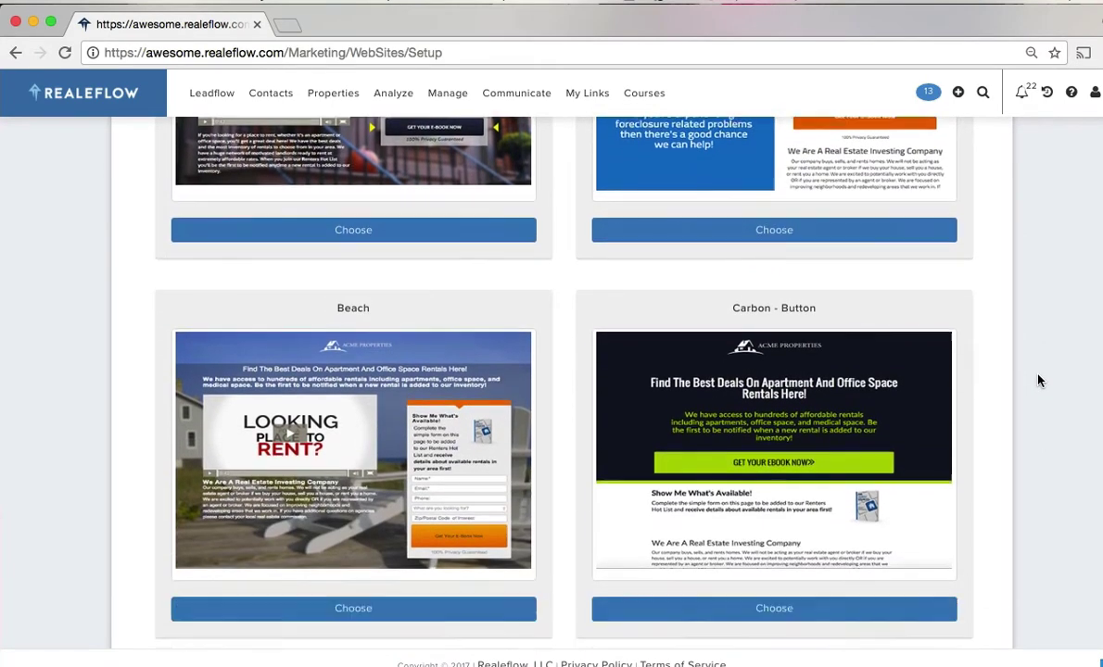
pyautogui.scroll(-3, 1038, 379)
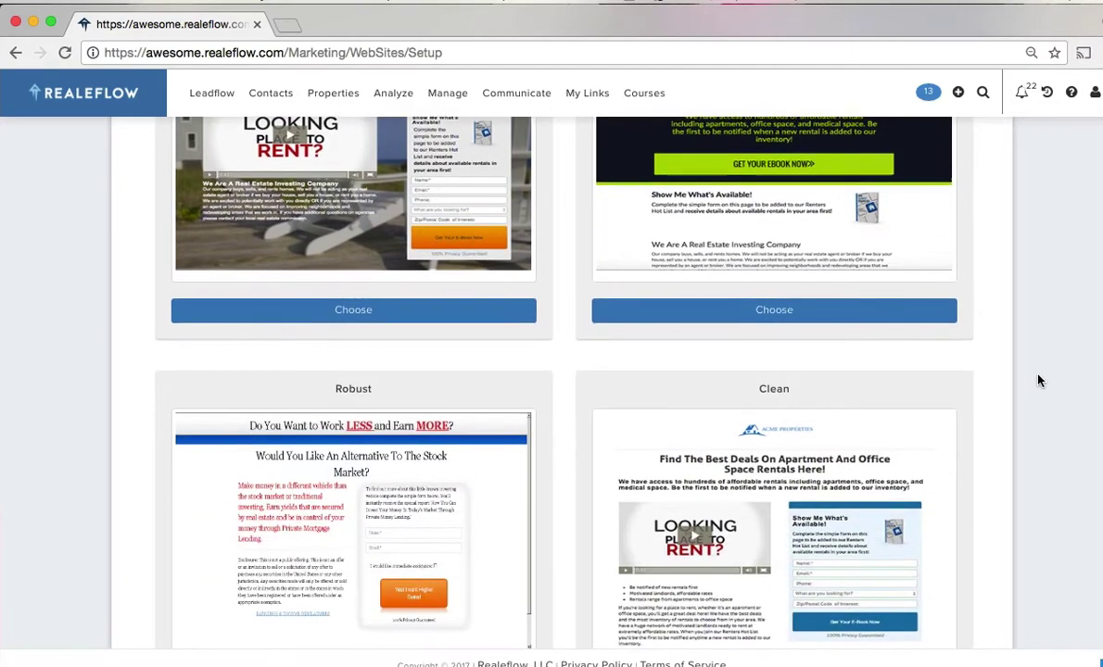
pyautogui.scroll(-13, 1038, 380)
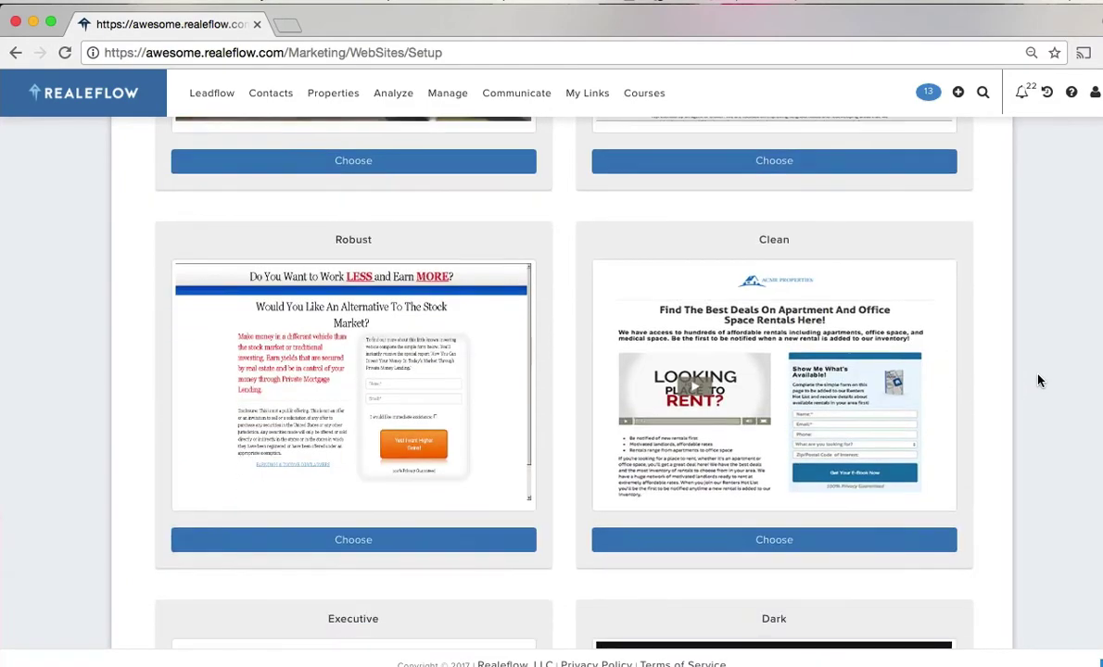
pyautogui.scroll(-19, 1038, 380)
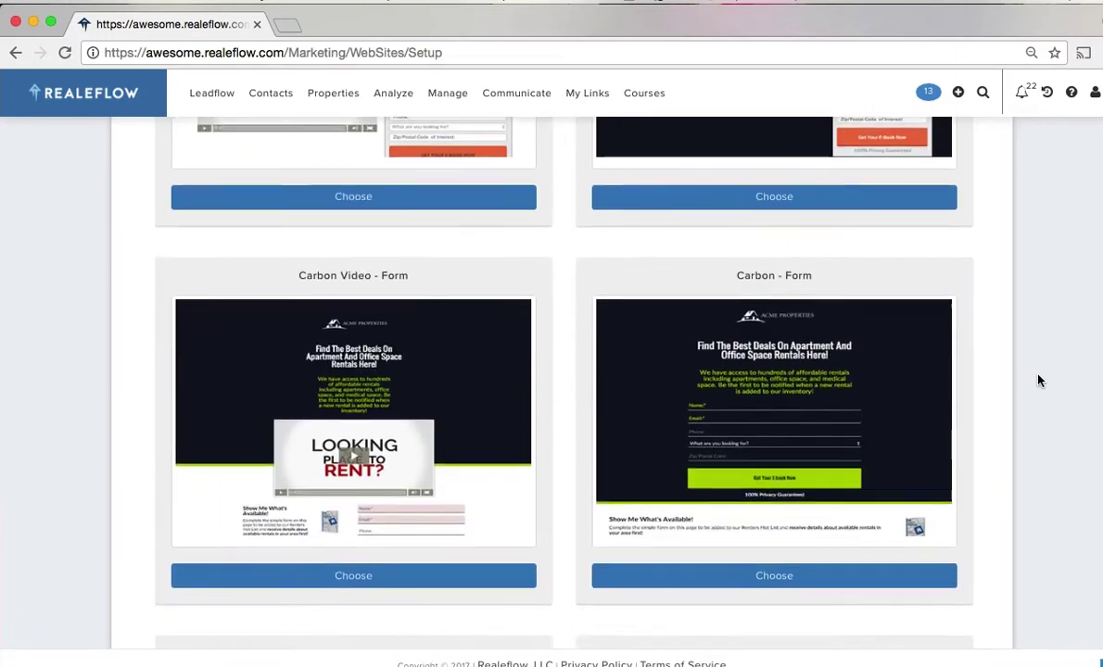
pyautogui.scroll(-3, 1037, 380)
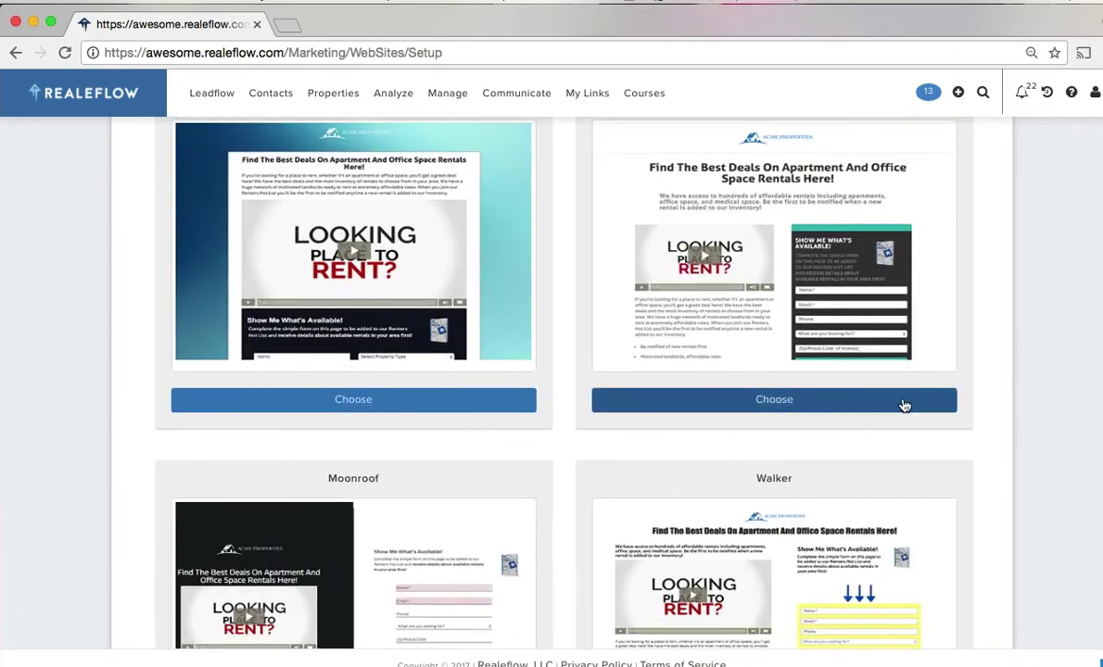
pyautogui.click(789, 408)
pyautogui.scroll(4, 789, 407)
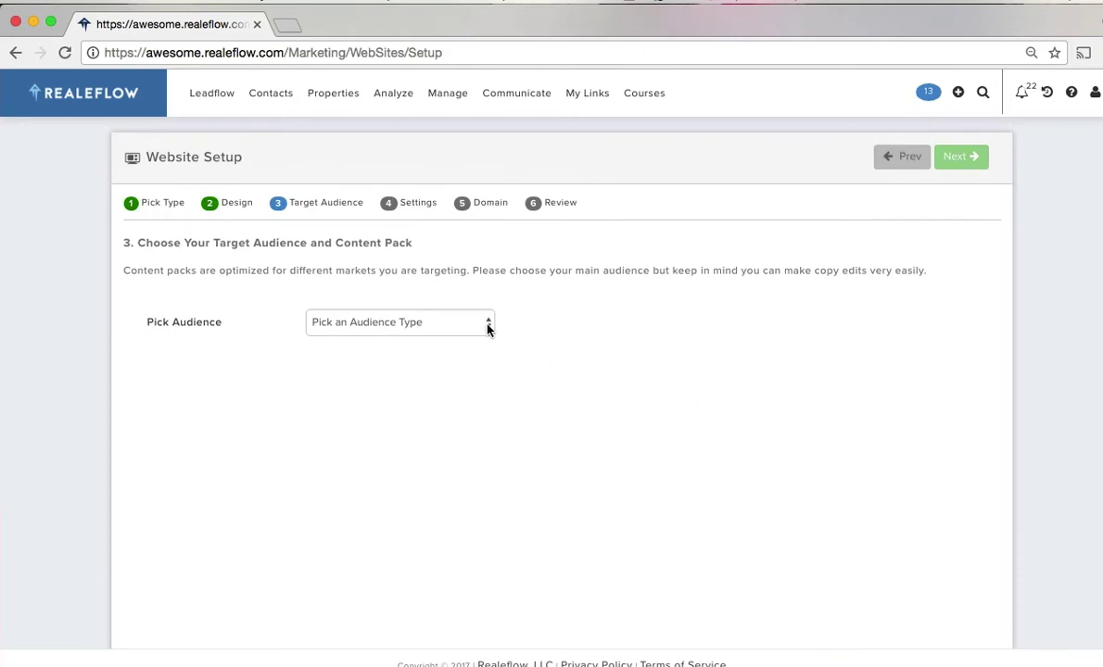
# - Target Seller audience, Stop Foreclosure, with the Stop Foreclosure 2 content pack
pyautogui.click(490, 329)
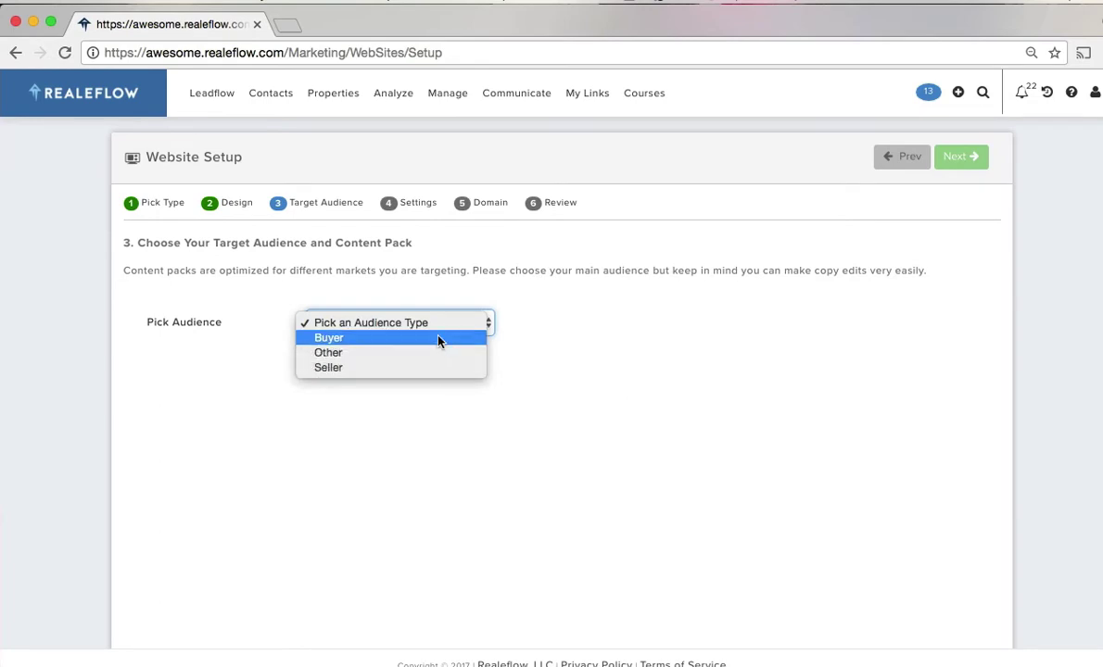
pyautogui.click(450, 371)
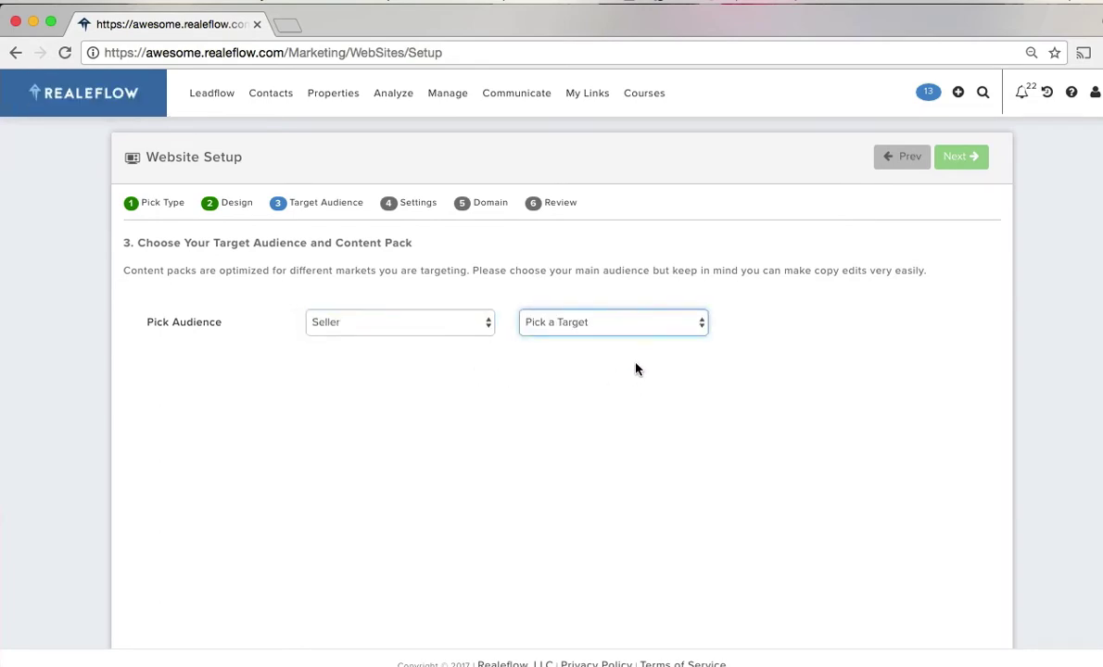
pyautogui.click(700, 326)
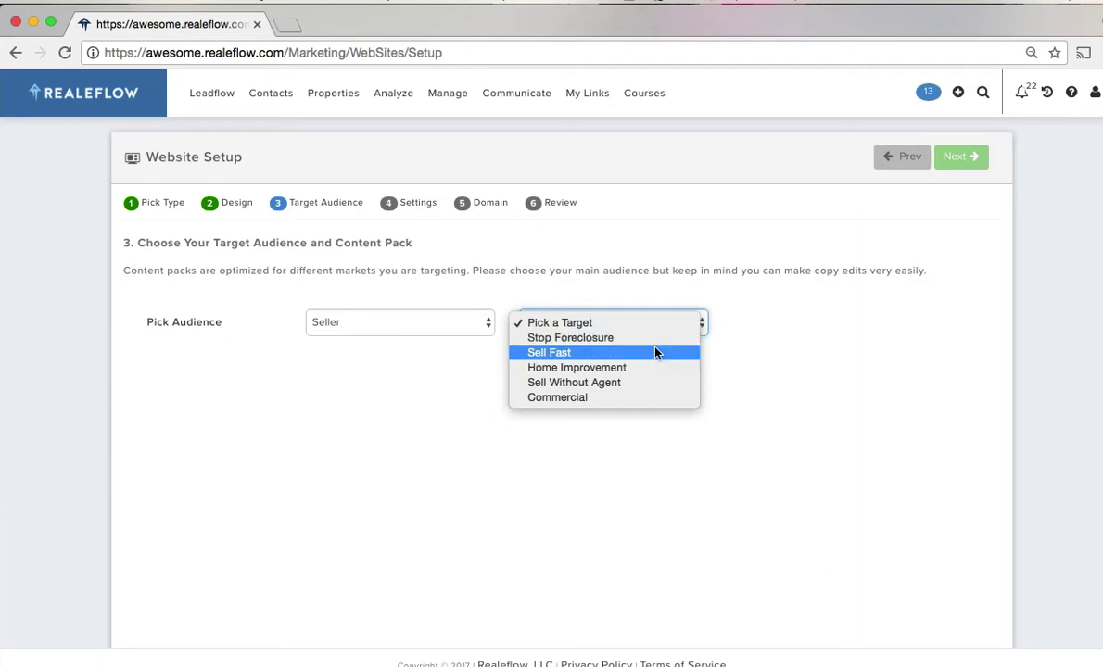
pyautogui.click(644, 339)
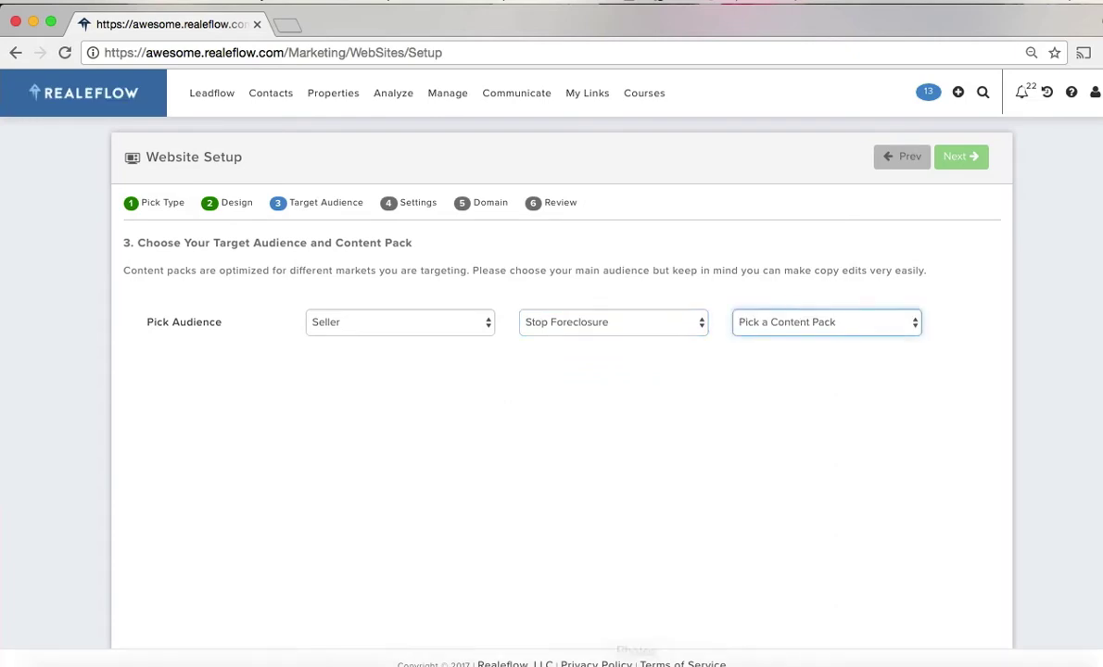
pyautogui.click(908, 327)
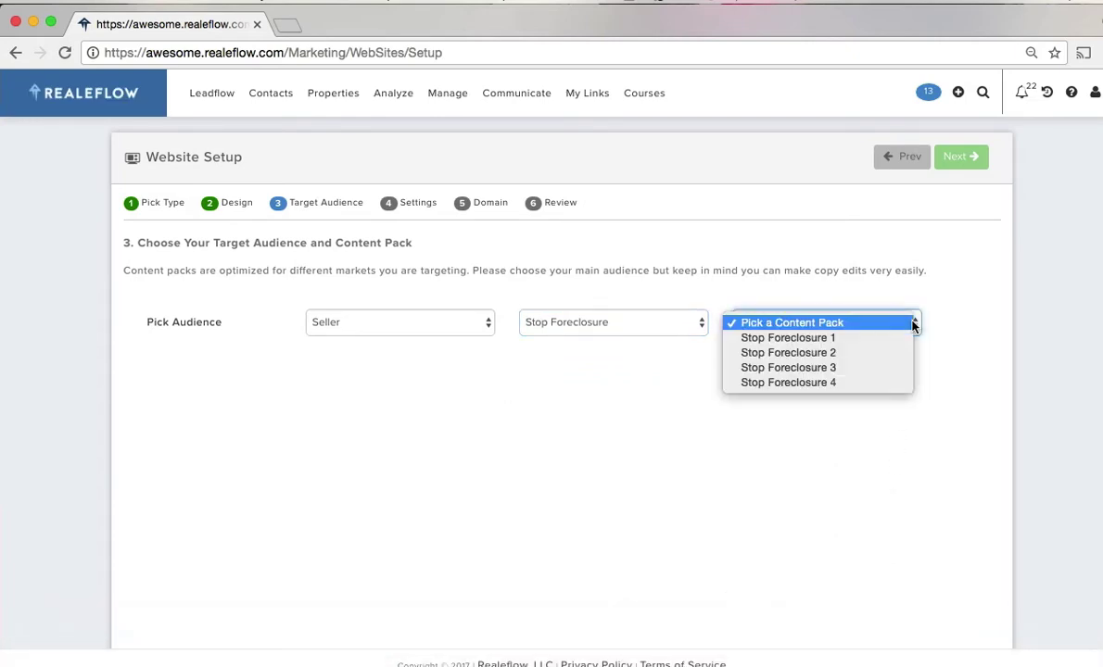
pyautogui.click(867, 339)
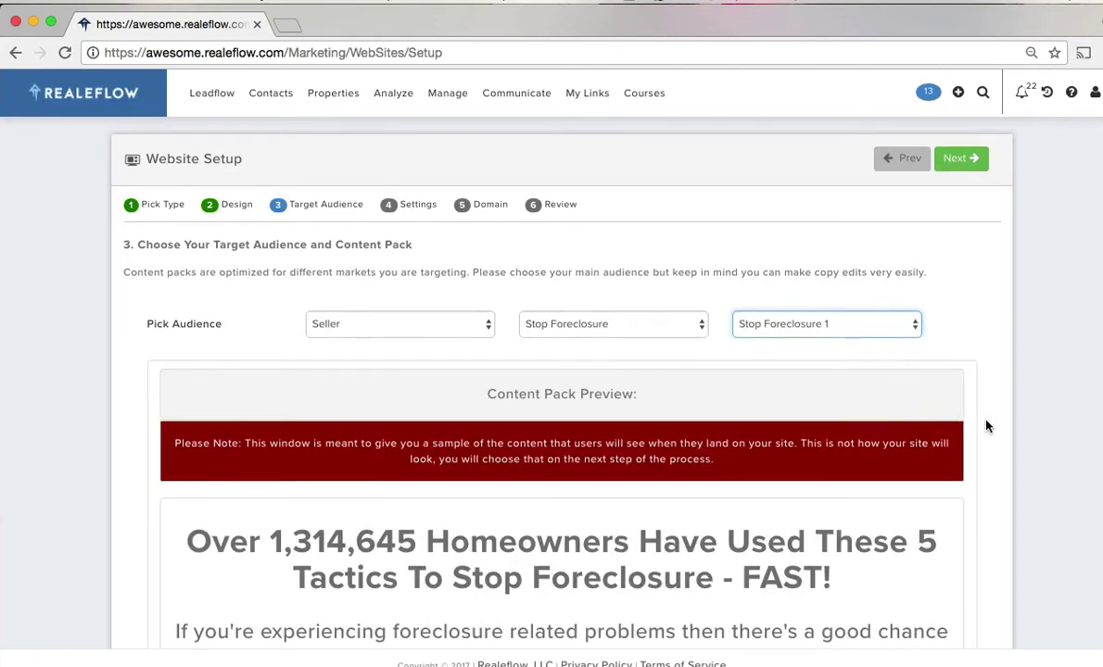
pyautogui.click(848, 323)
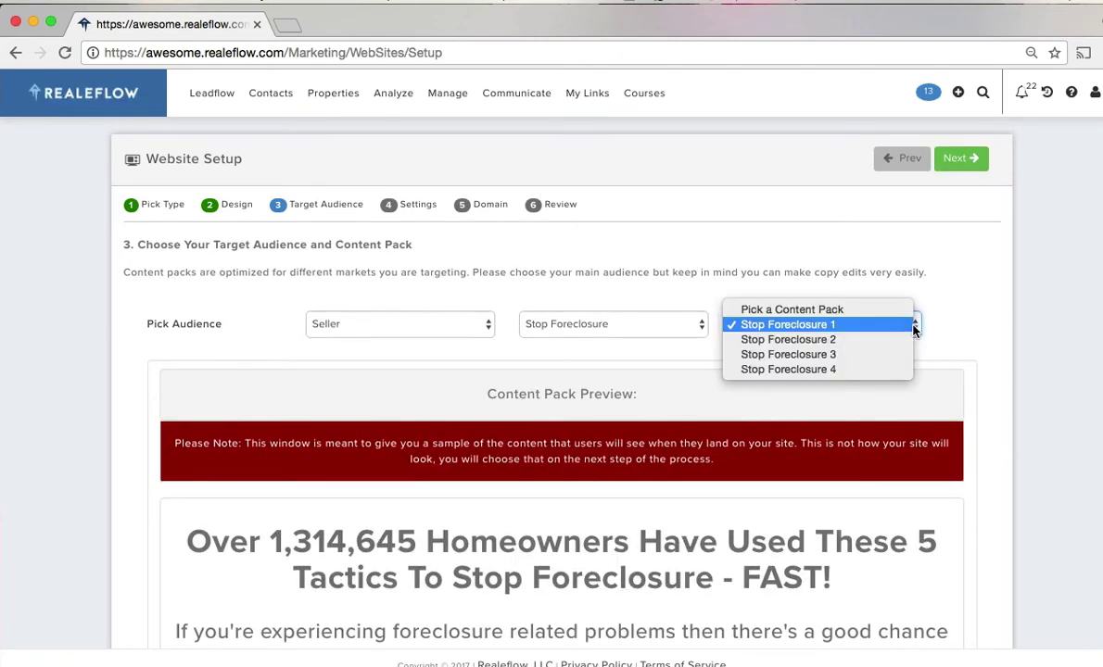
pyautogui.click(961, 427)
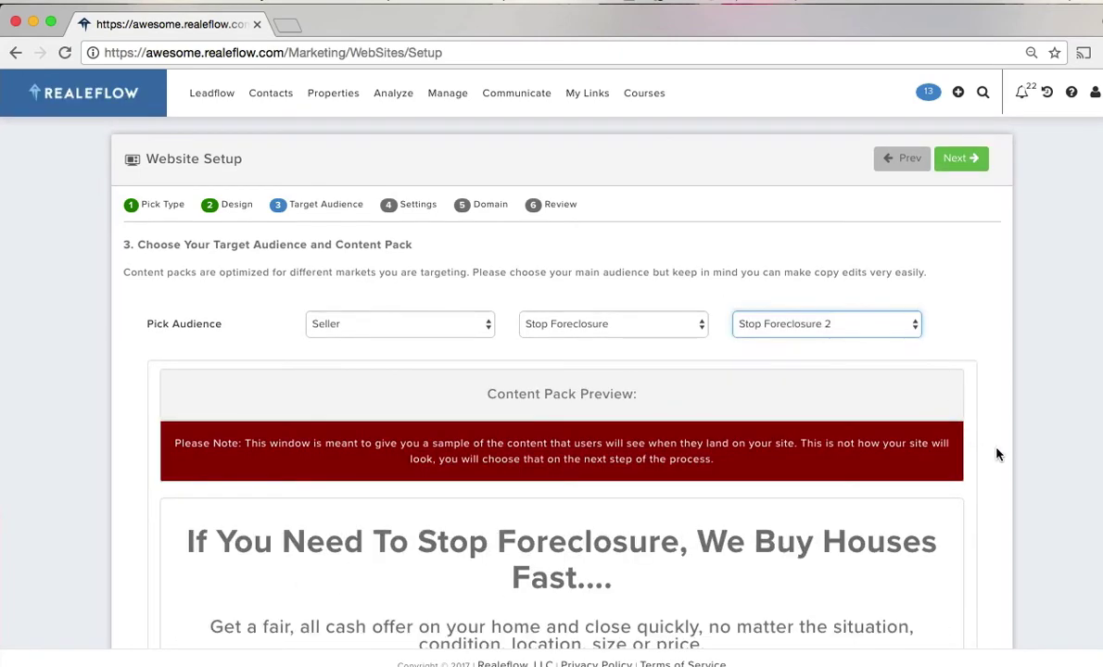
pyautogui.scroll(-1, 1002, 454)
pyautogui.scroll(1, 1002, 454)
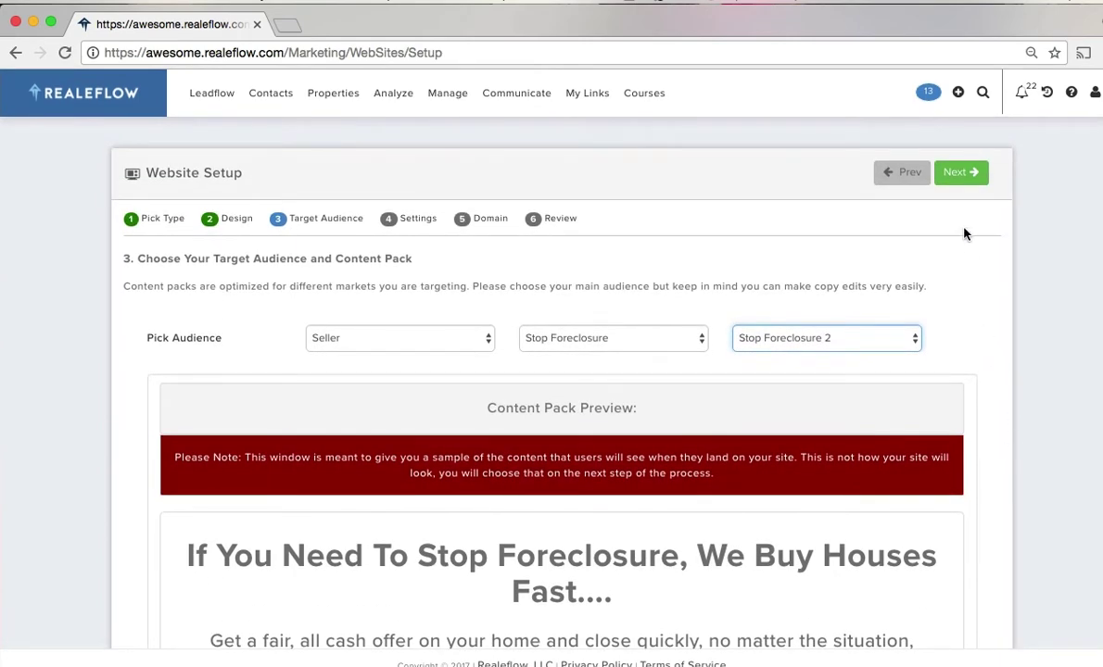
# - Advance past General Settings to the domain selection step
pyautogui.click(960, 176)
pyautogui.scroll(-5, 964, 384)
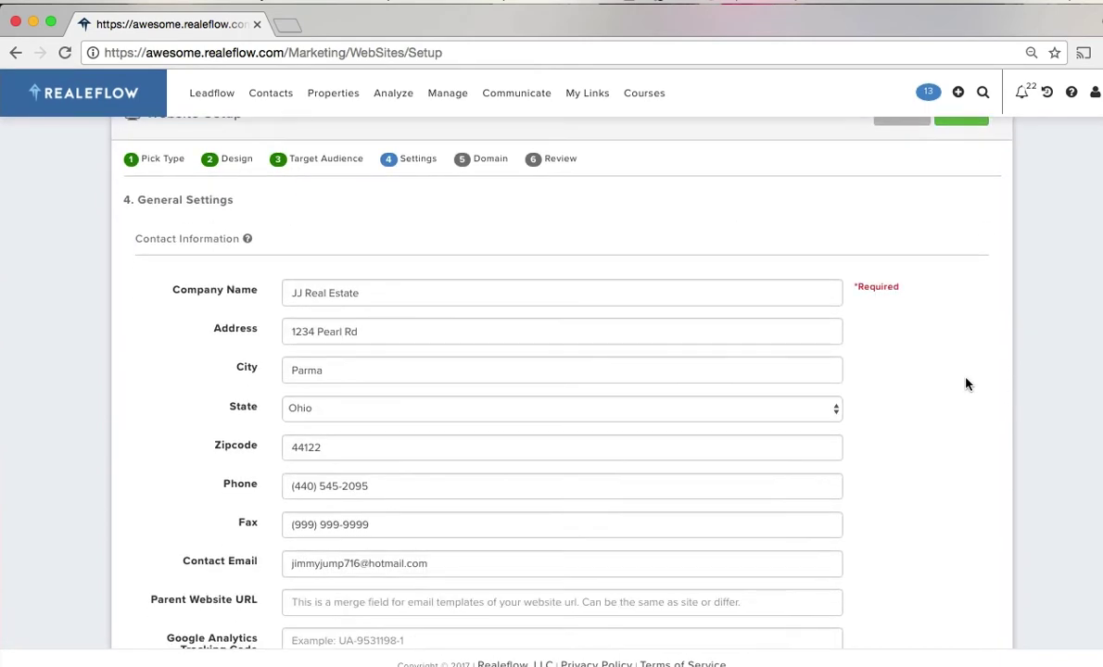
pyautogui.scroll(5, 965, 389)
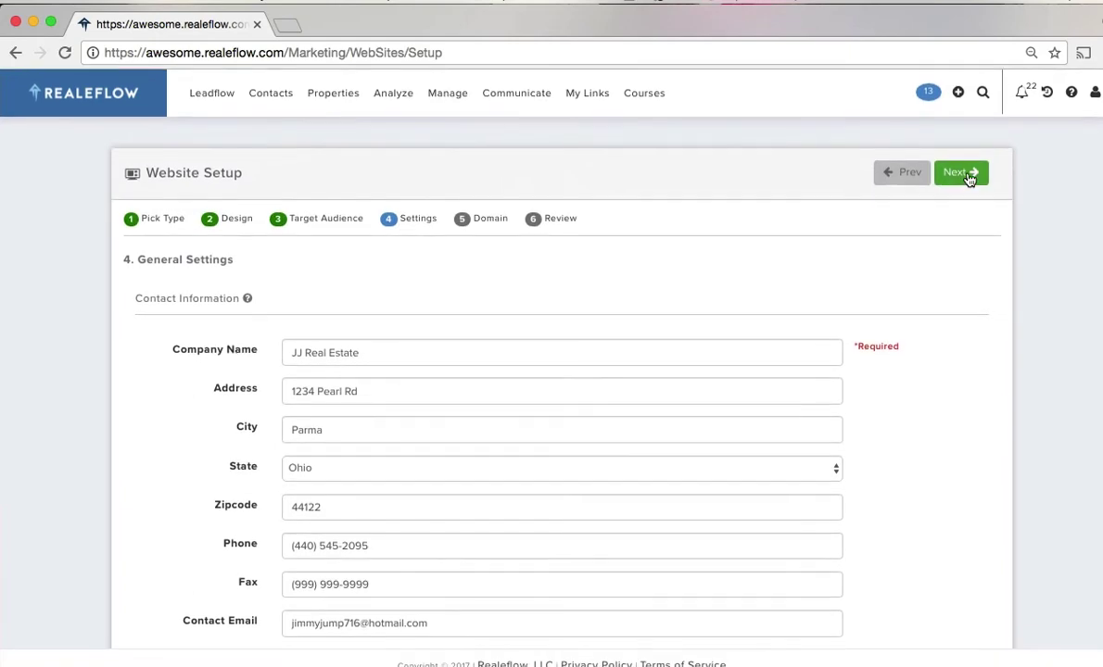
pyautogui.click(970, 176)
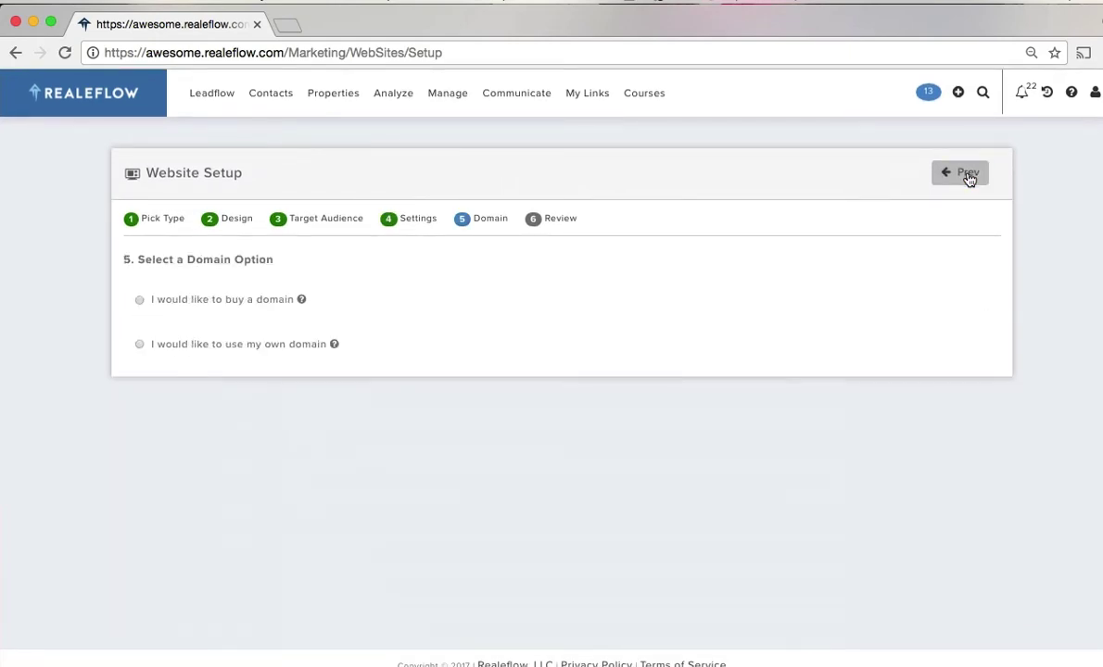
# - Use own domain domain00909998 with the .com extension and confirm
pyautogui.click(139, 344)
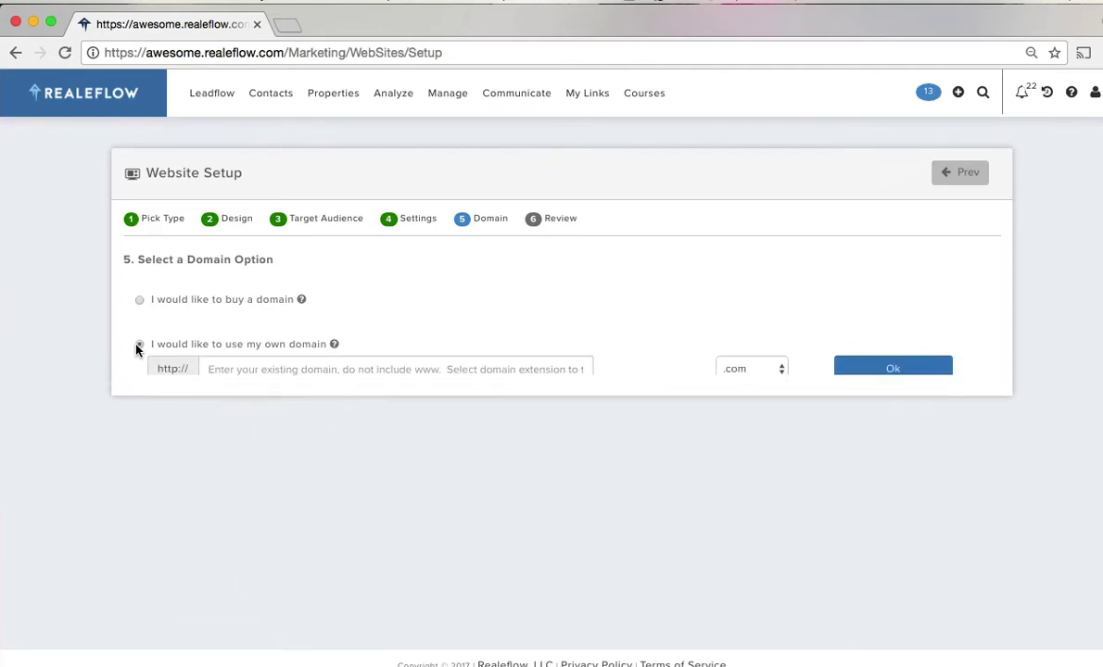
pyautogui.click(230, 369)
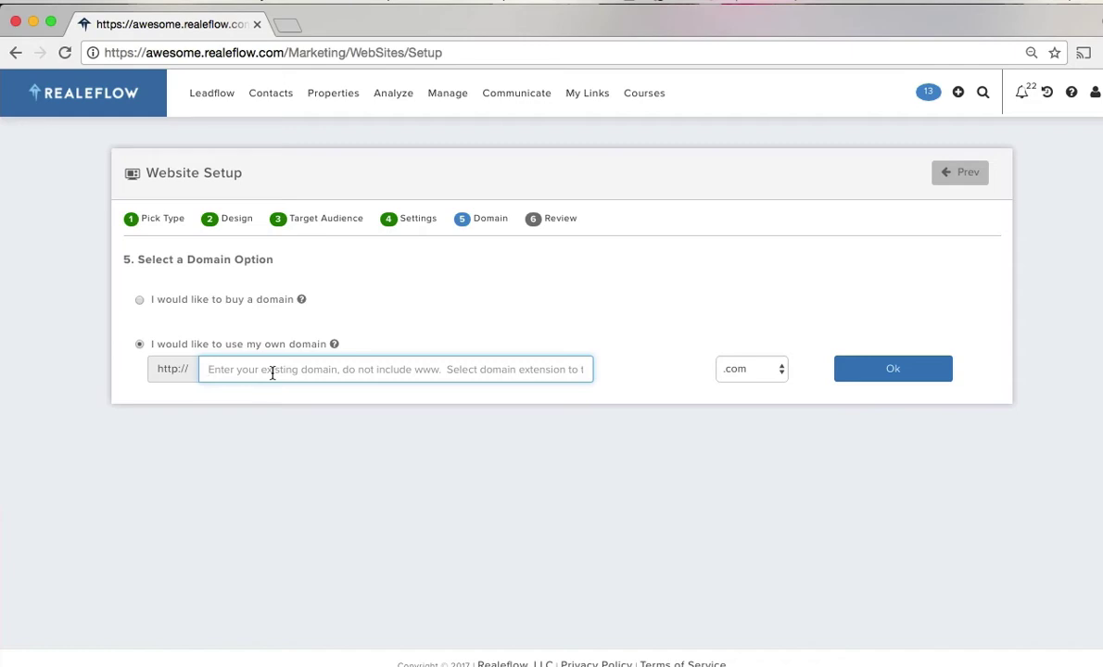
pyautogui.write('dom')
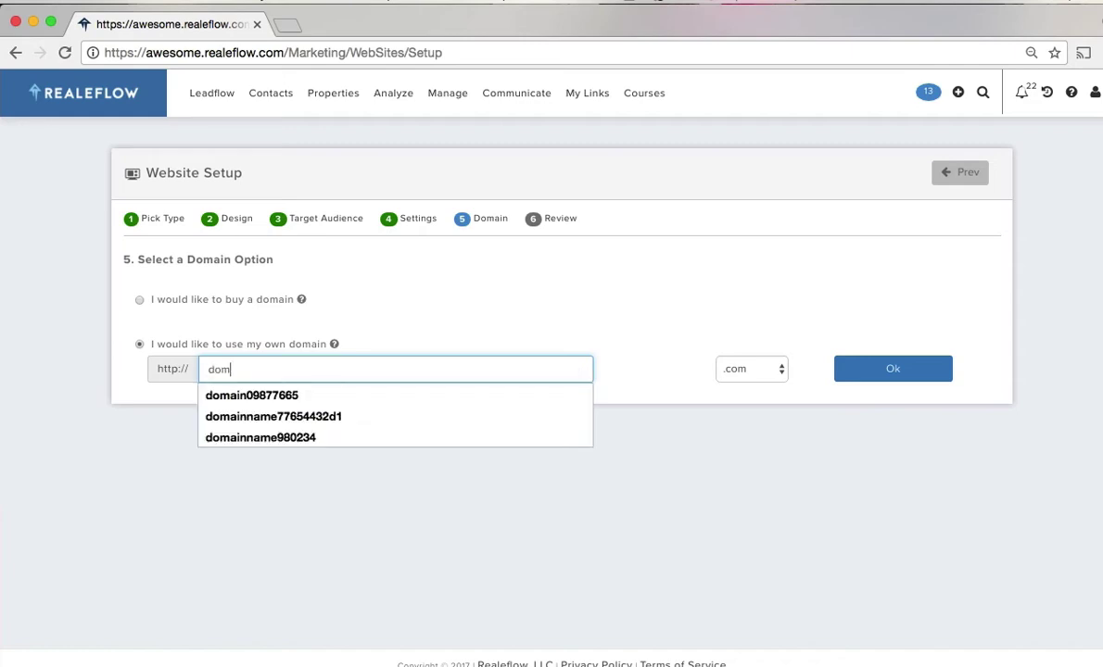
pyautogui.write('ain0090')
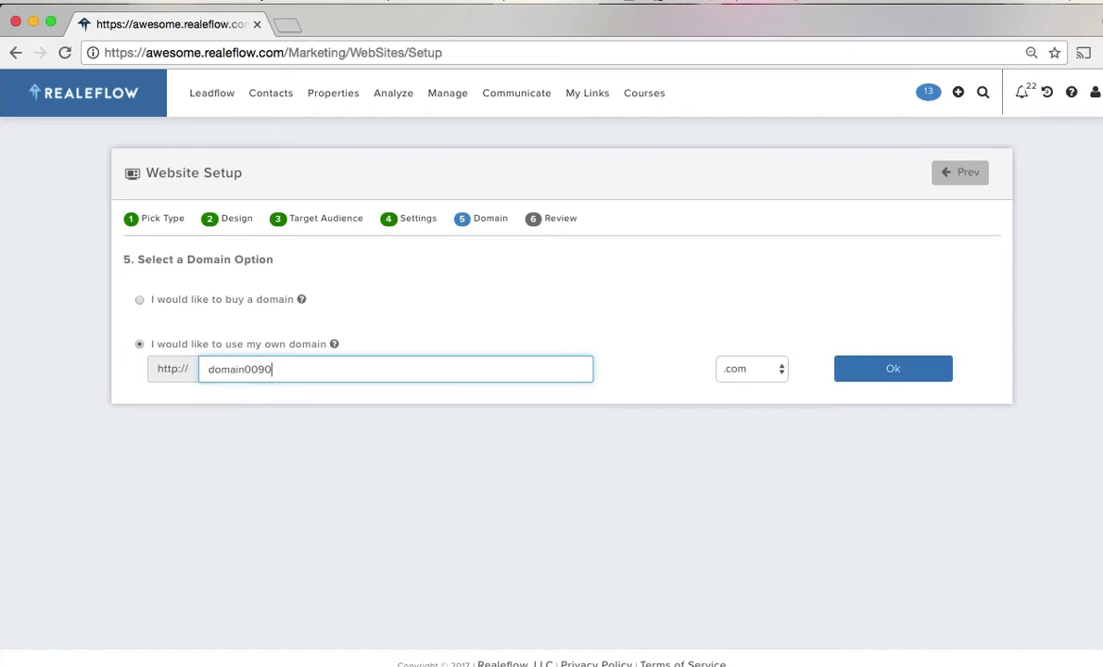
pyautogui.write('9998')
pyautogui.click(781, 370)
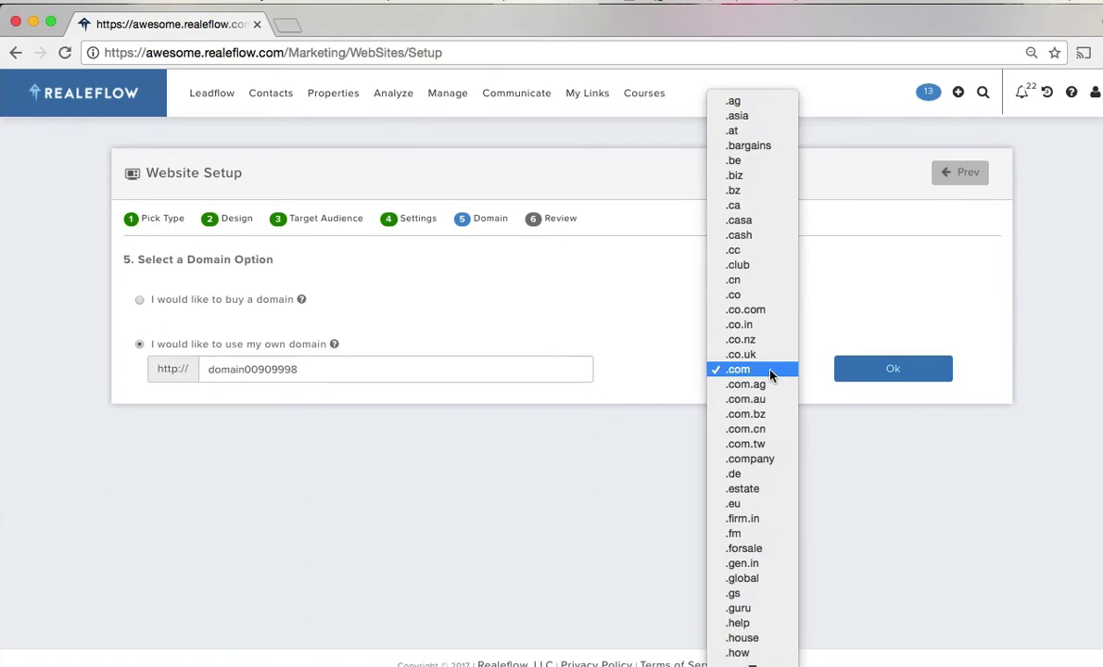
pyautogui.click(770, 371)
pyautogui.click(882, 379)
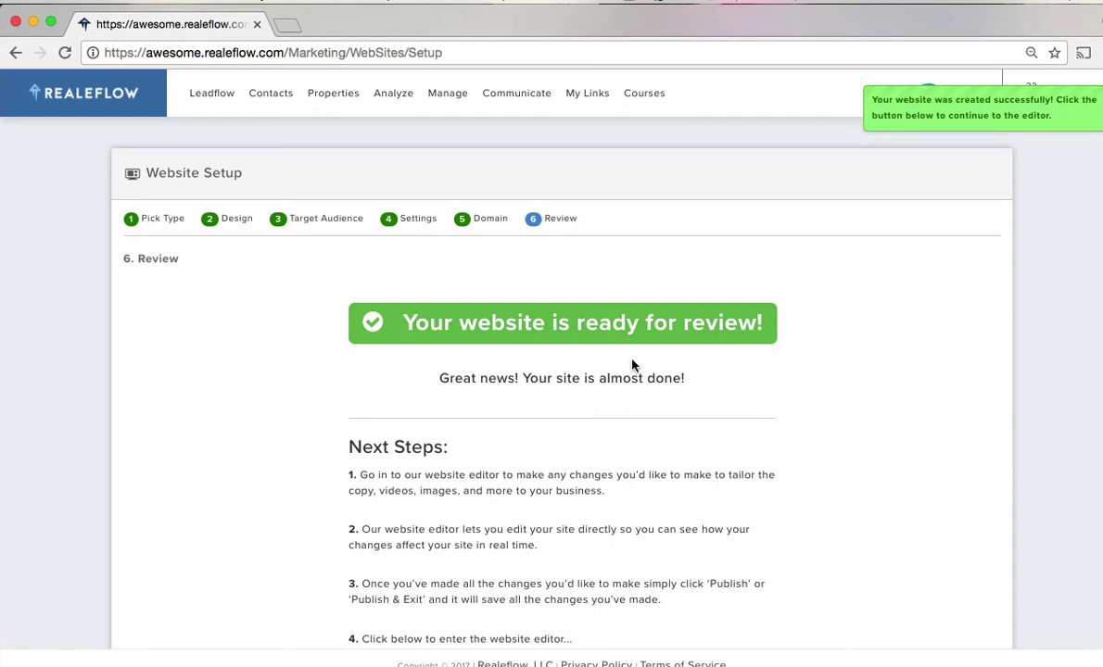
# - Open the new site in the website editor via the ready-for-review banner
pyautogui.click(557, 331)
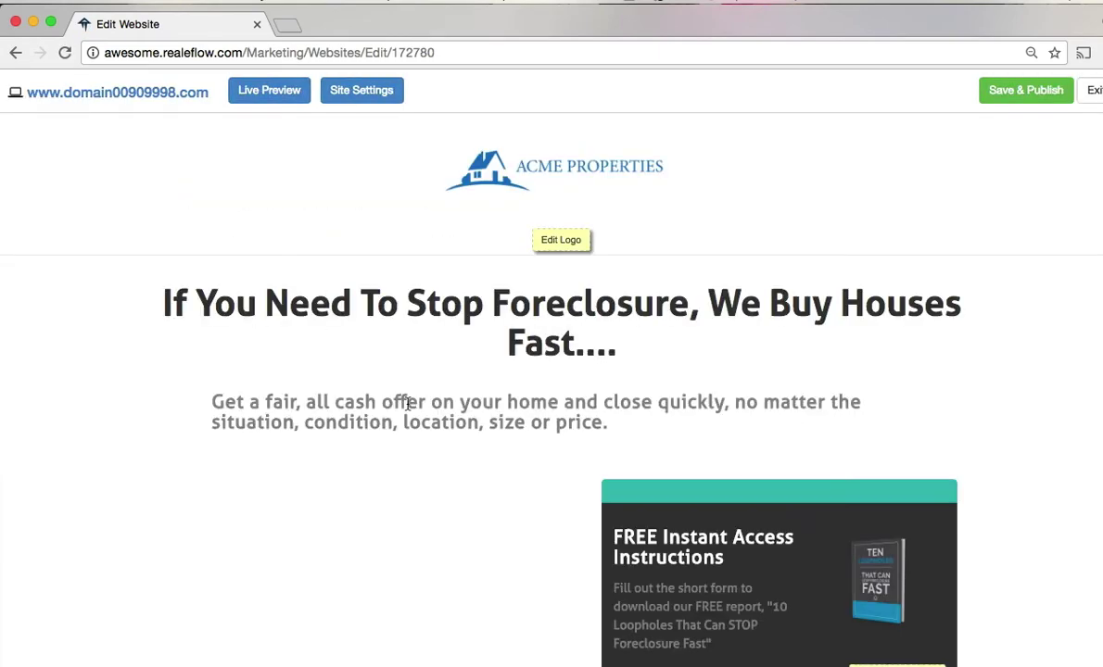
# - Pause the site's intro video
pyautogui.scroll(-5, 408, 403)
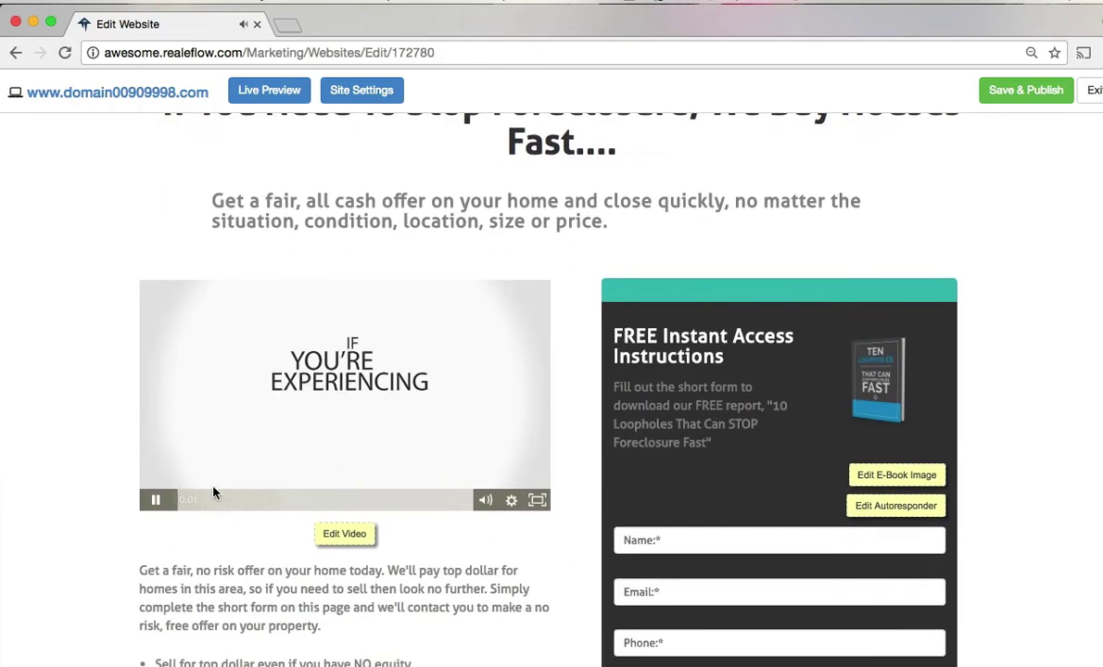
pyautogui.click(155, 500)
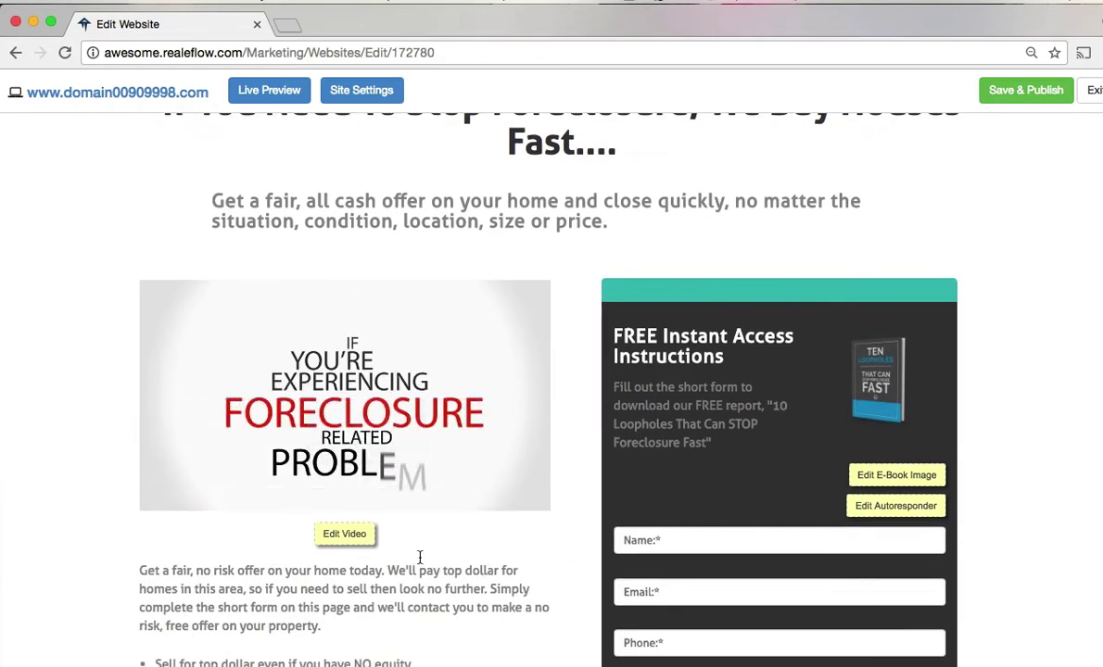
pyautogui.scroll(5, 533, 485)
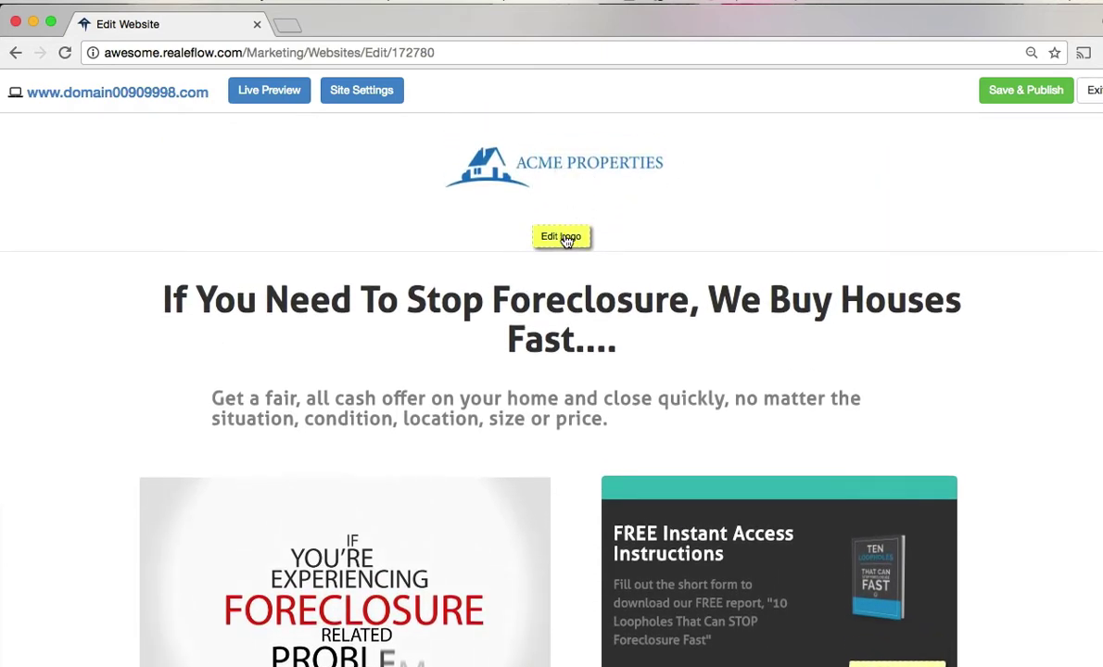
pyautogui.scroll(-1, 529, 392)
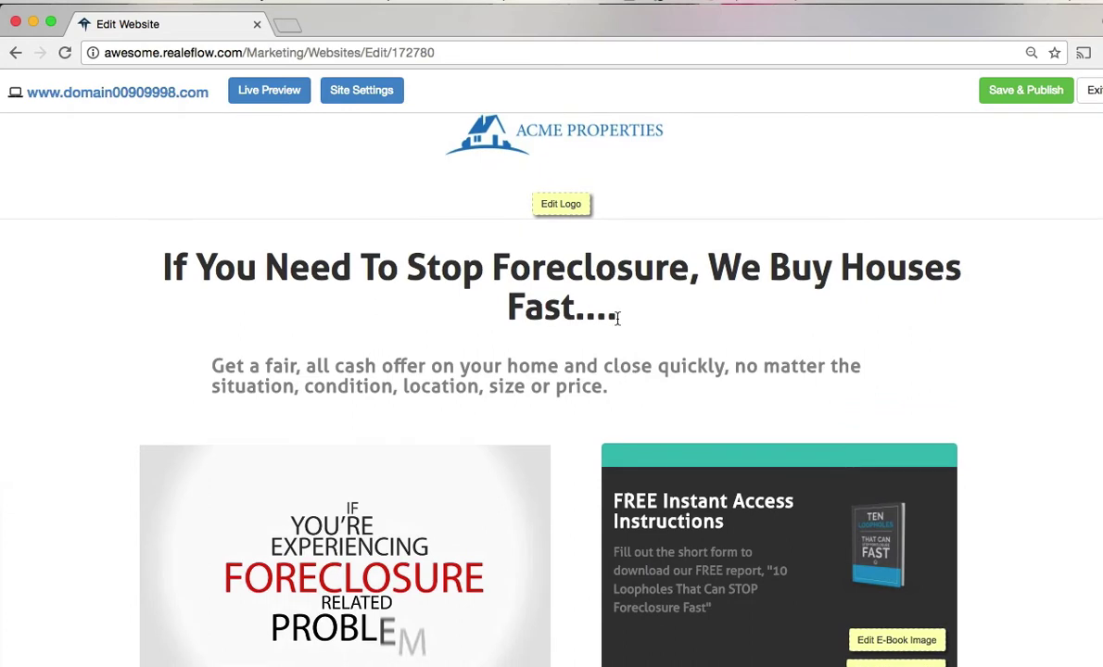
# - Change the headline ending from 'Fast....' to 'Fast!!!!!!'
pyautogui.click(616, 315)
pyautogui.click(609, 385)
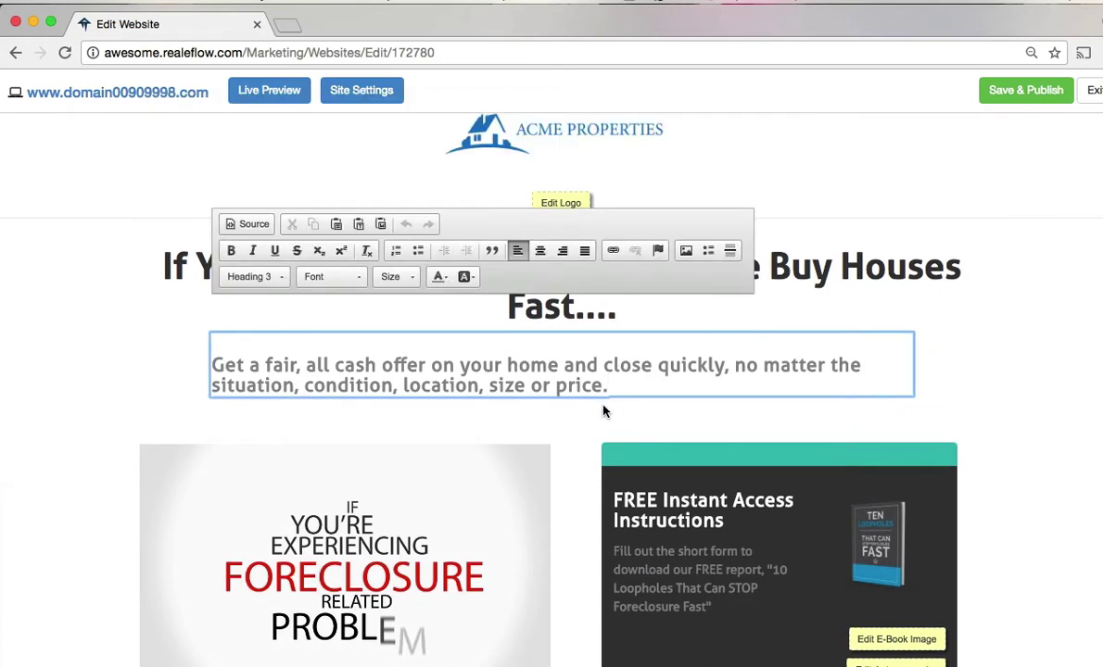
pyautogui.click(608, 306)
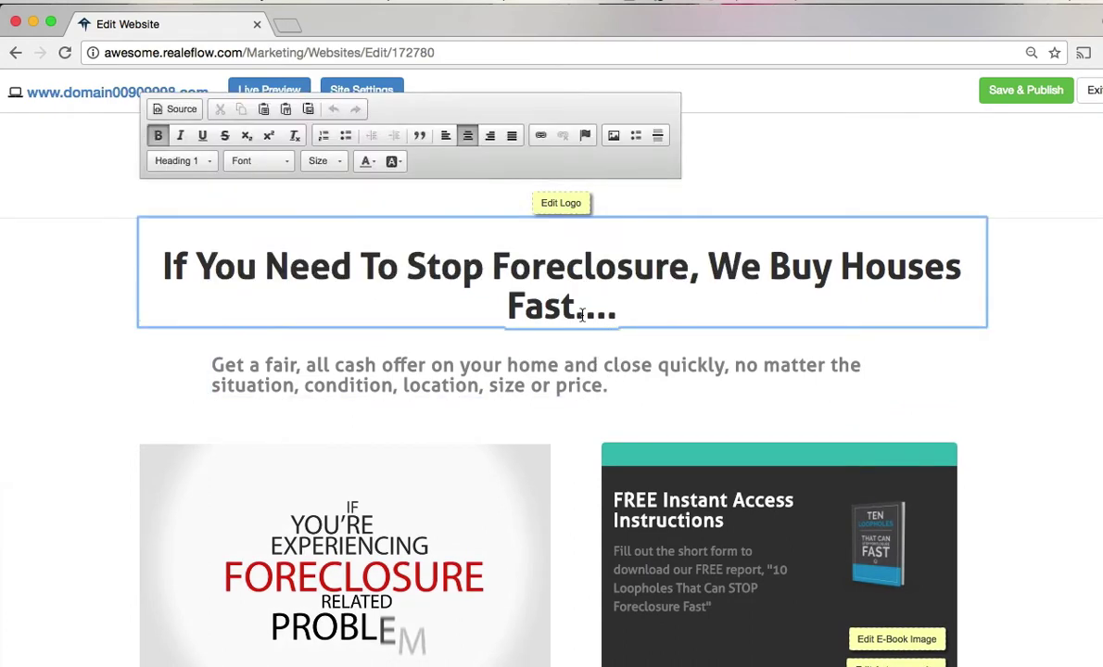
pyautogui.doubleClick(603, 305)
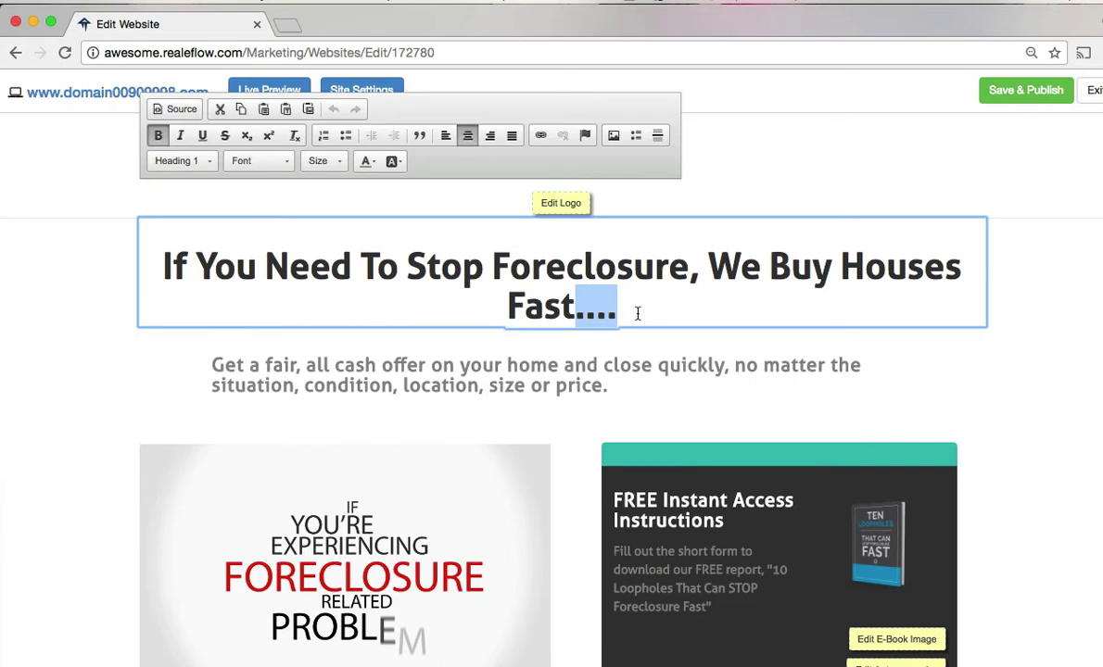
pyautogui.write('!!!!!!')
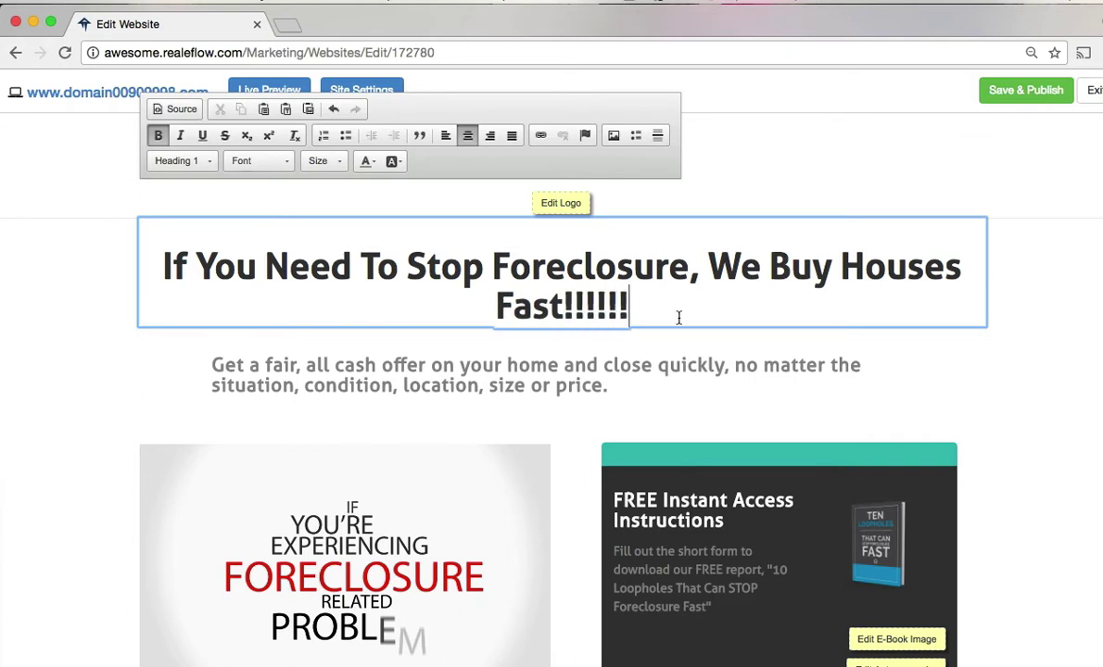
# - Bring up the autoresponder email settings
pyautogui.scroll(-2, 1009, 416)
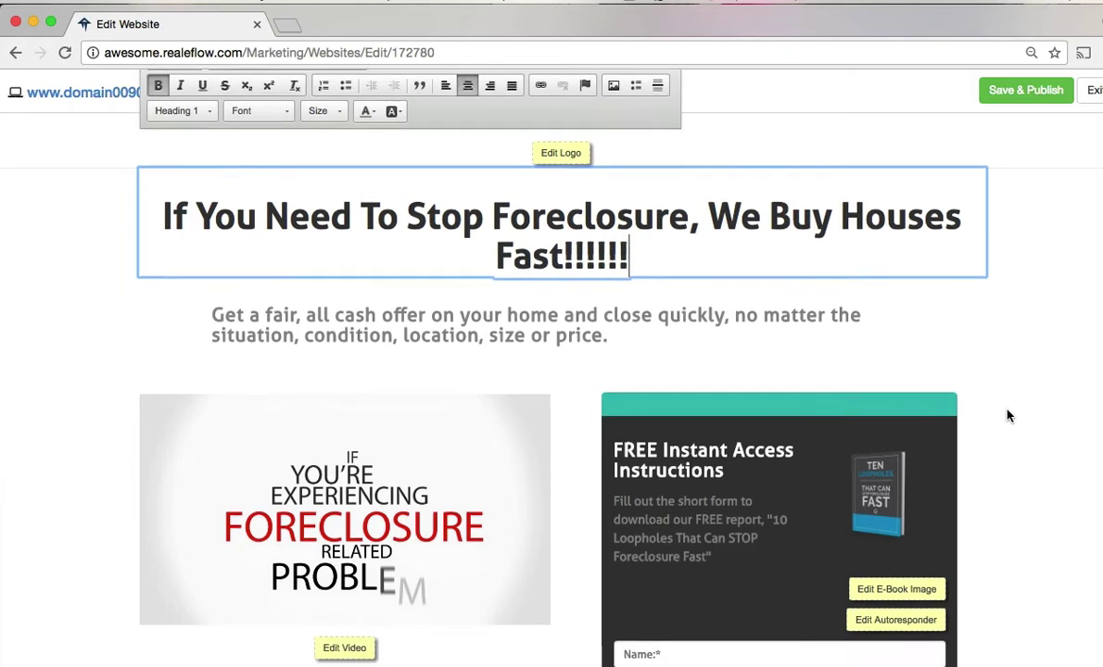
pyautogui.scroll(-3, 1009, 416)
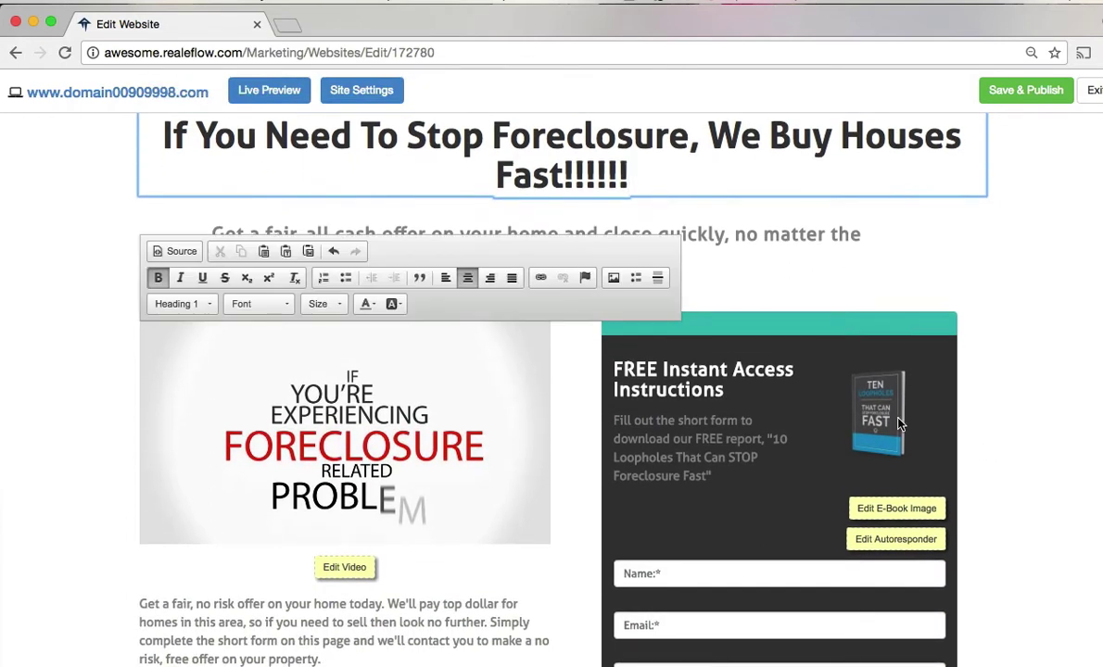
pyautogui.click(901, 545)
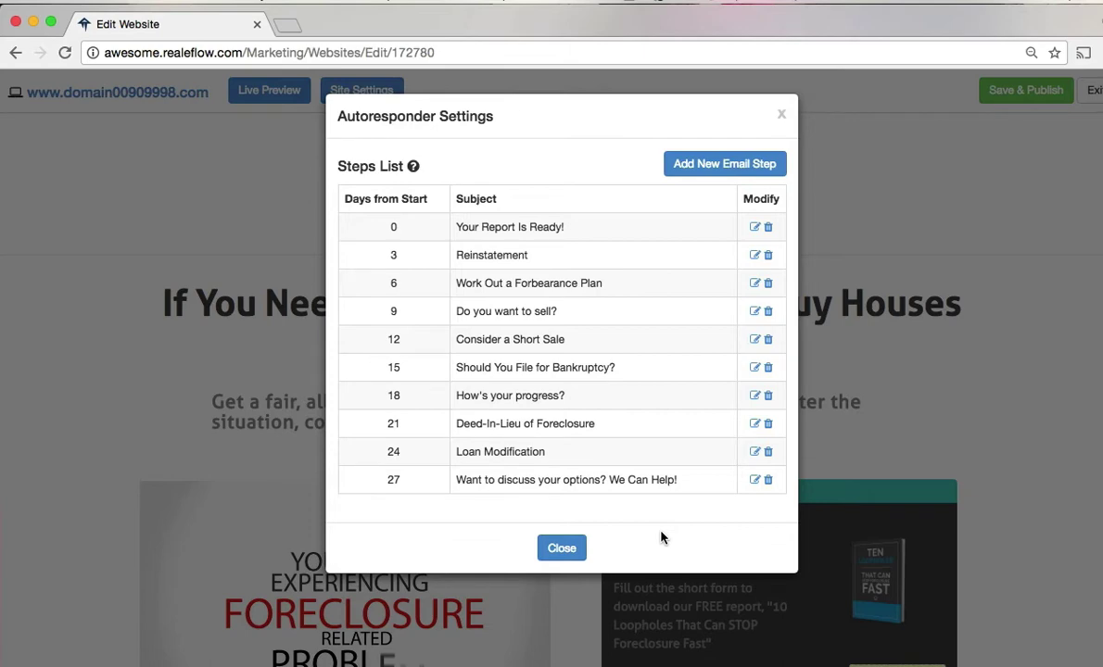
# - Close the autoresponder settings and exit the website editor
pyautogui.click(561, 548)
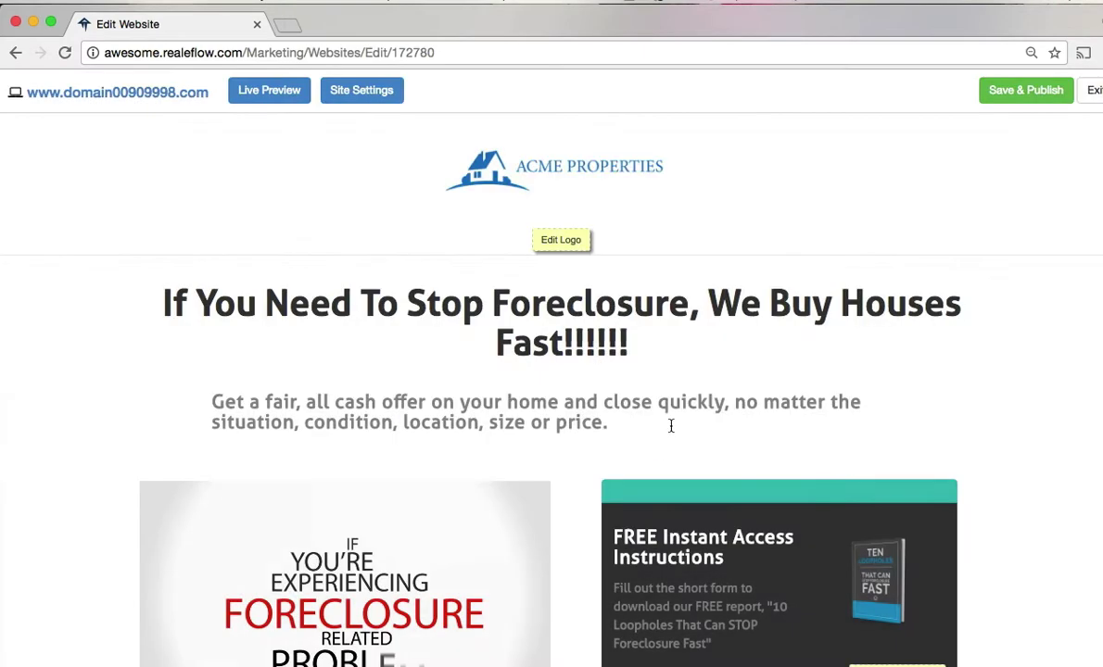
pyautogui.click(1094, 91)
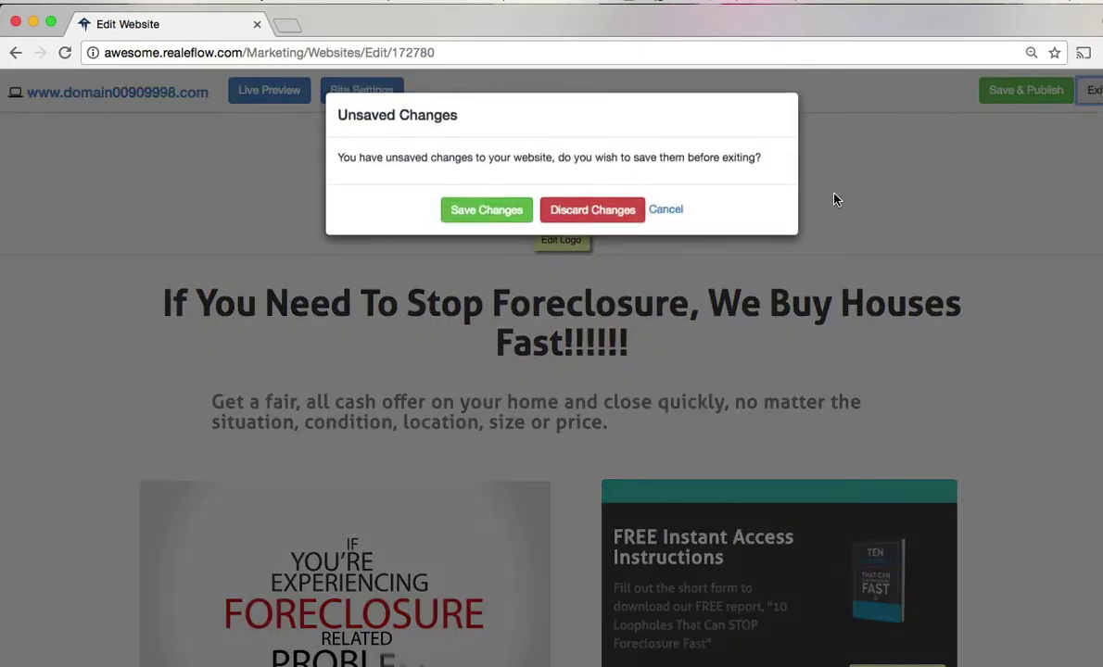
# - Save the website changes and return to the Websites list
pyautogui.click(498, 221)
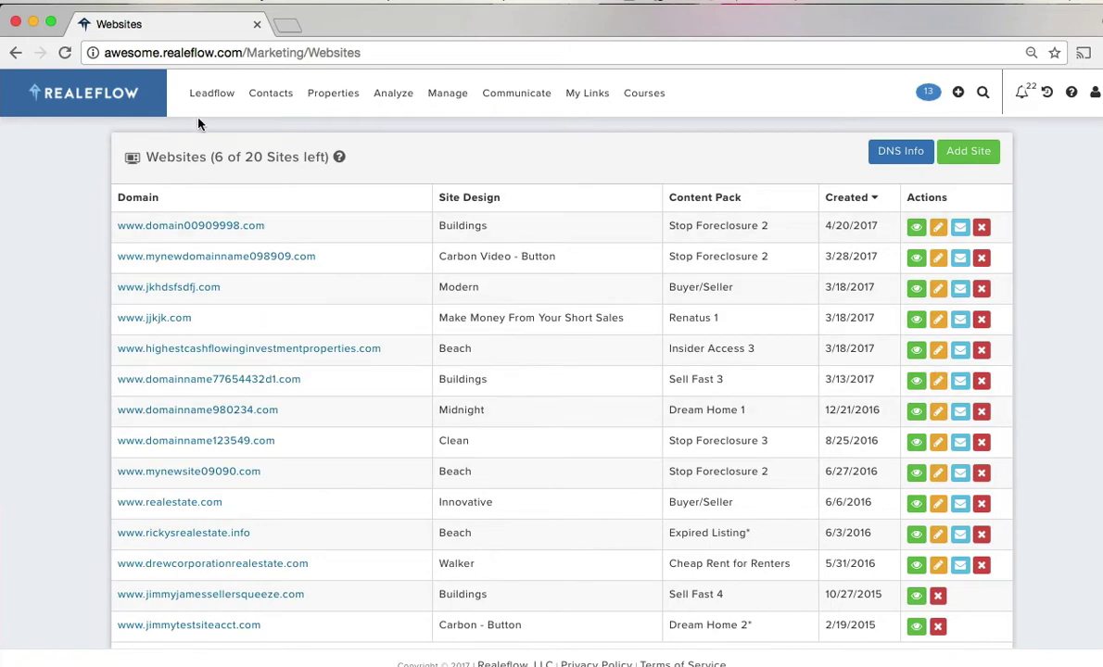
pyautogui.moveTo(212, 105)
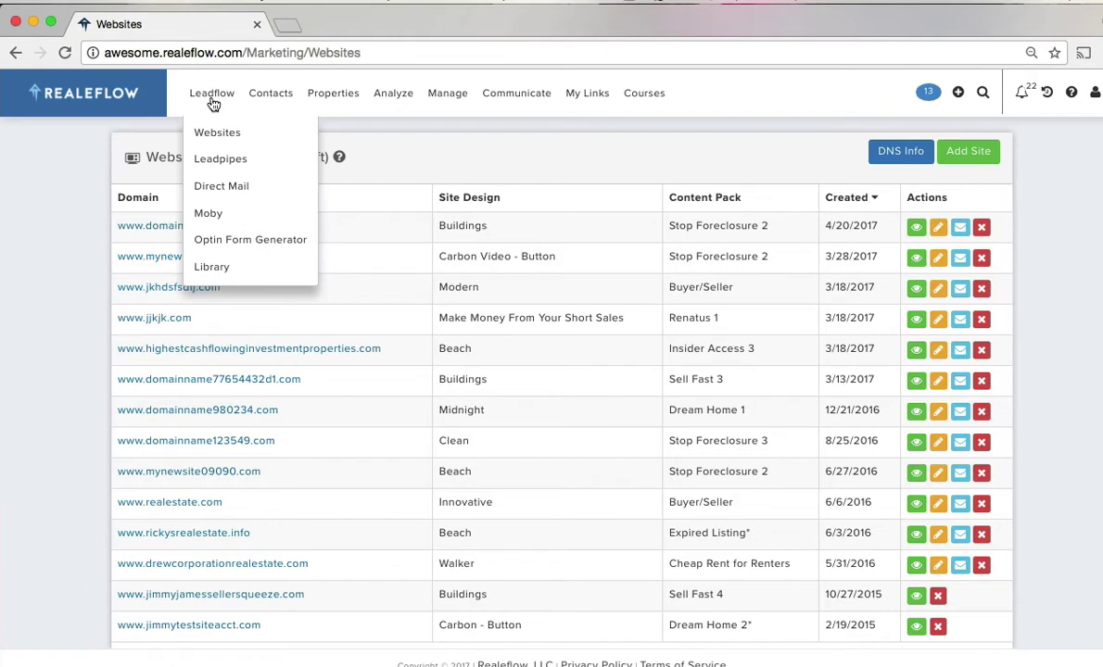
# - Go to Leadpipes and browse the lead type cards
pyautogui.click(218, 160)
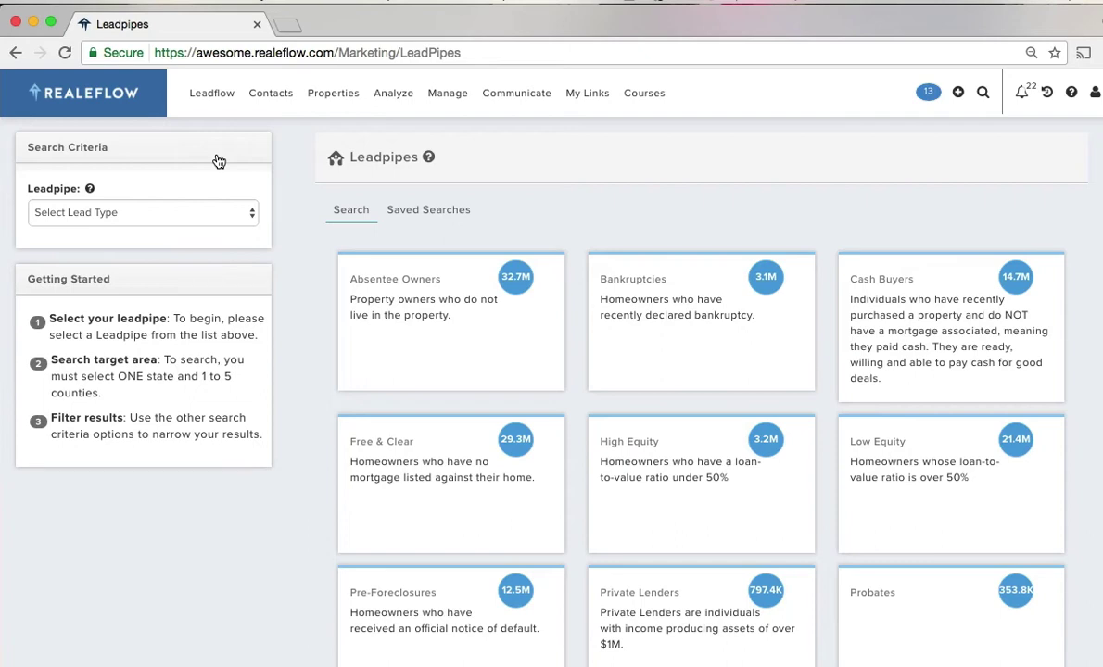
pyautogui.scroll(-2, 313, 292)
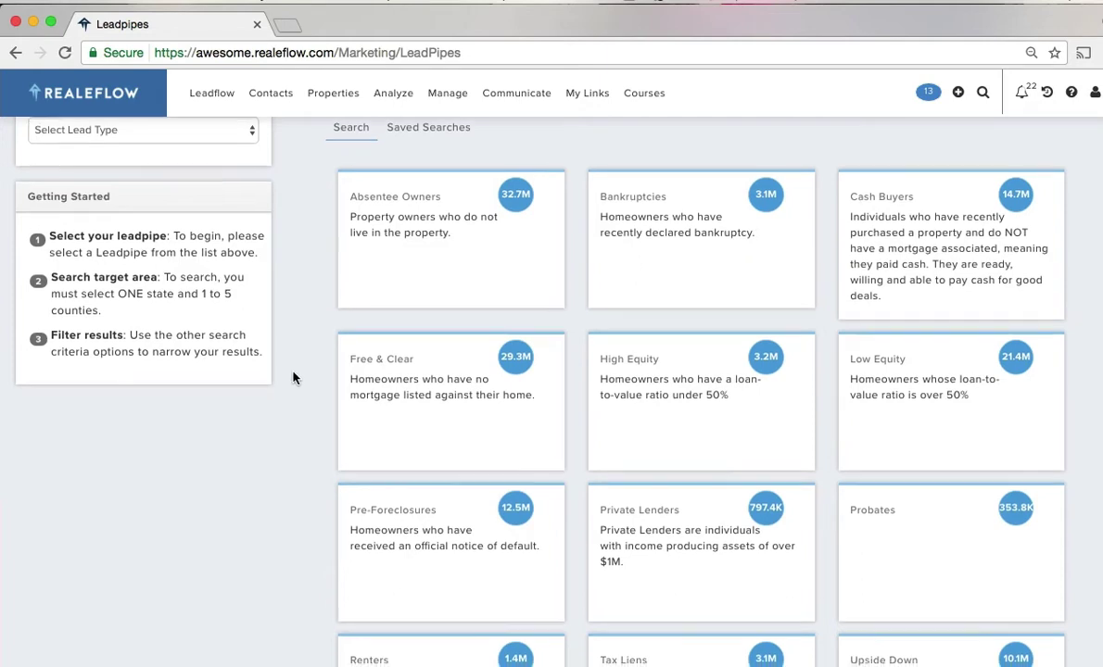
pyautogui.scroll(-1, 291, 376)
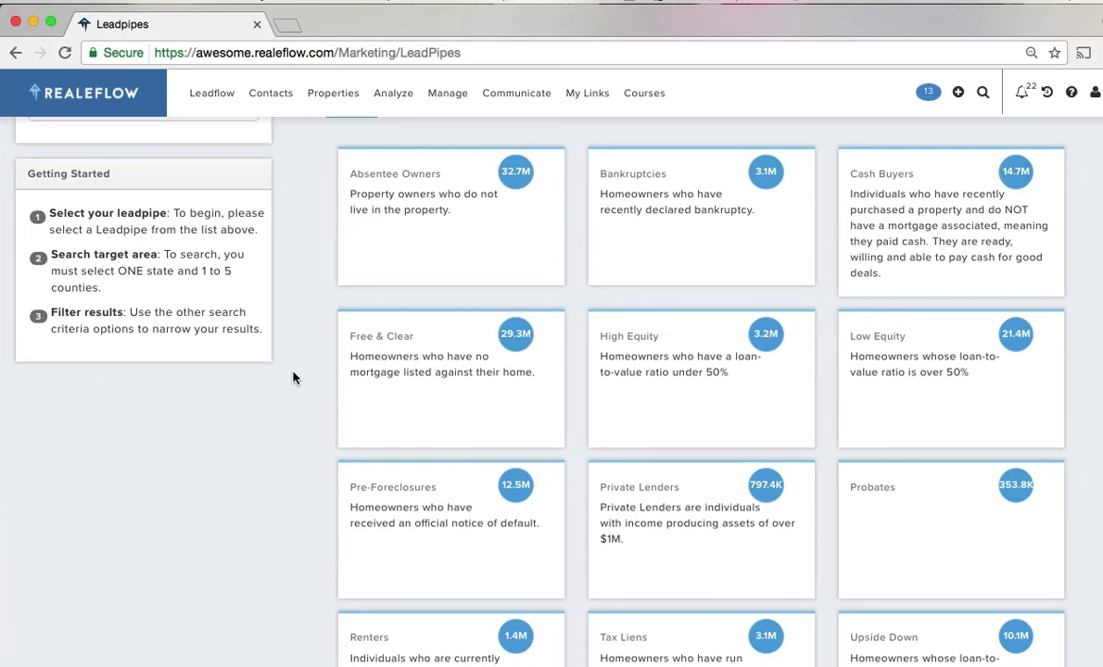
pyautogui.scroll(-2, 299, 391)
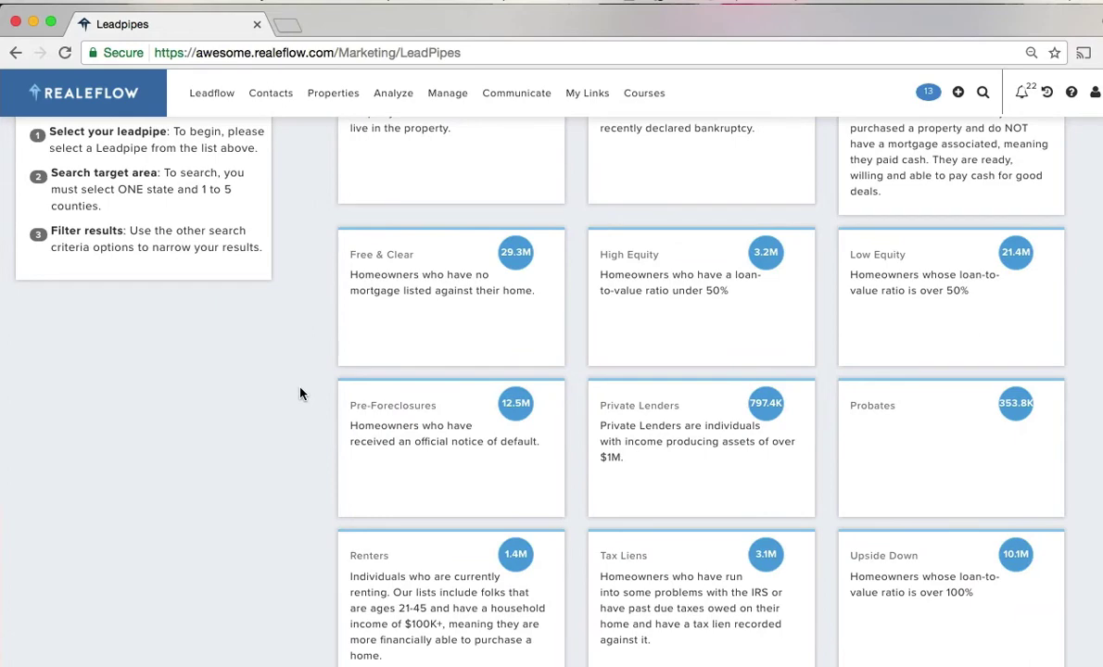
pyautogui.scroll(4, 313, 432)
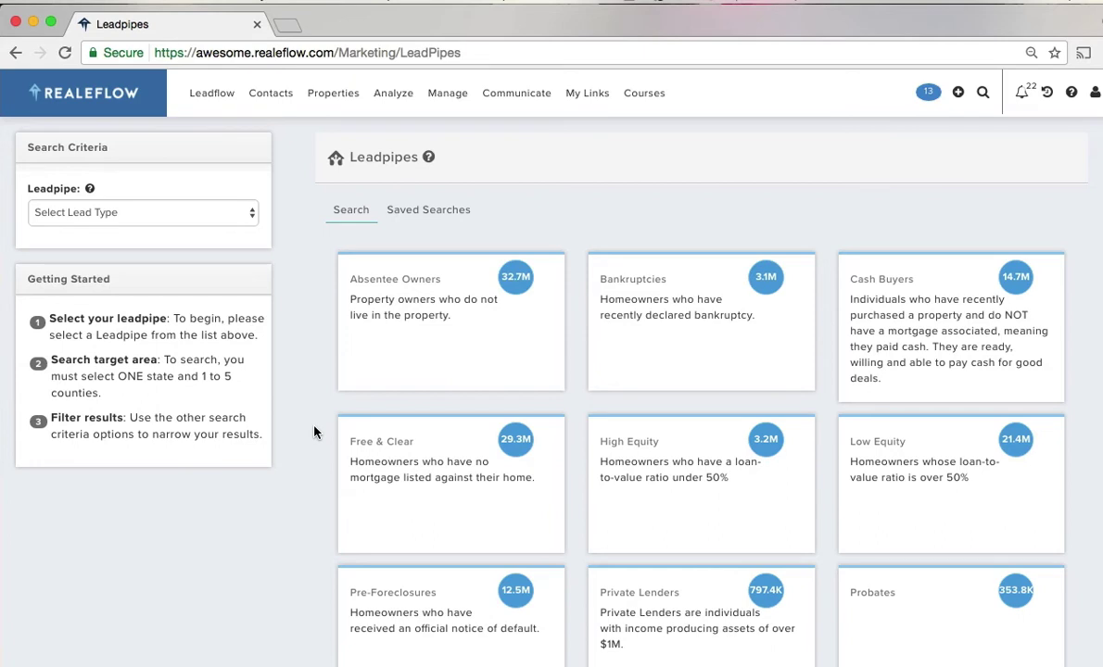
# - Search Absentee Owners leads in MEDINA County, Ohio
pyautogui.click(408, 310)
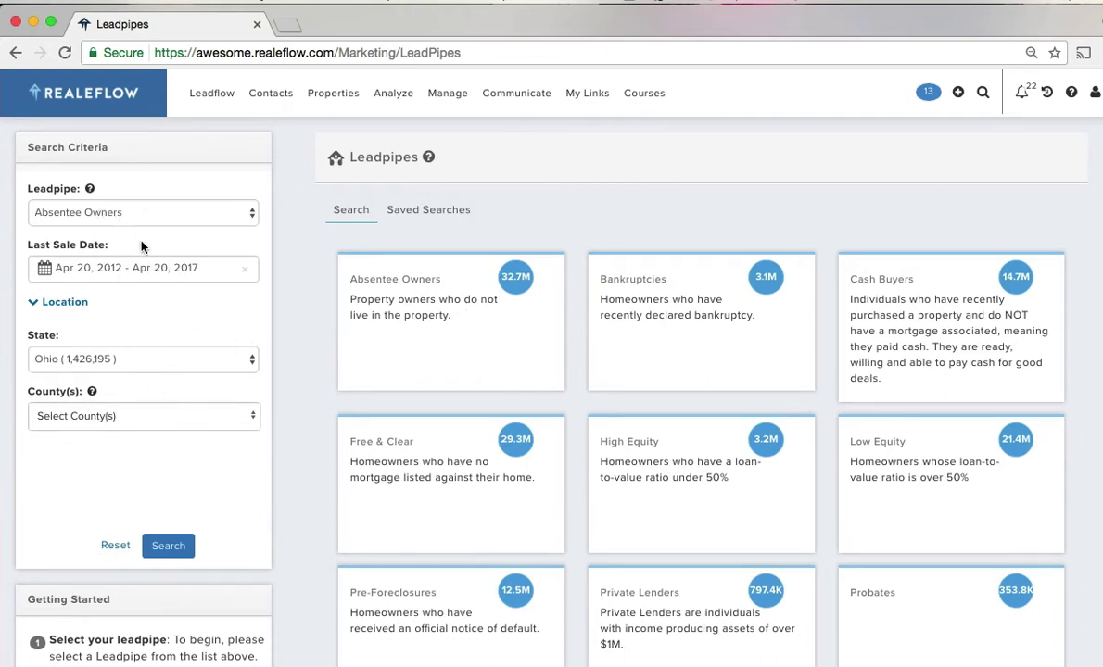
pyautogui.click(105, 418)
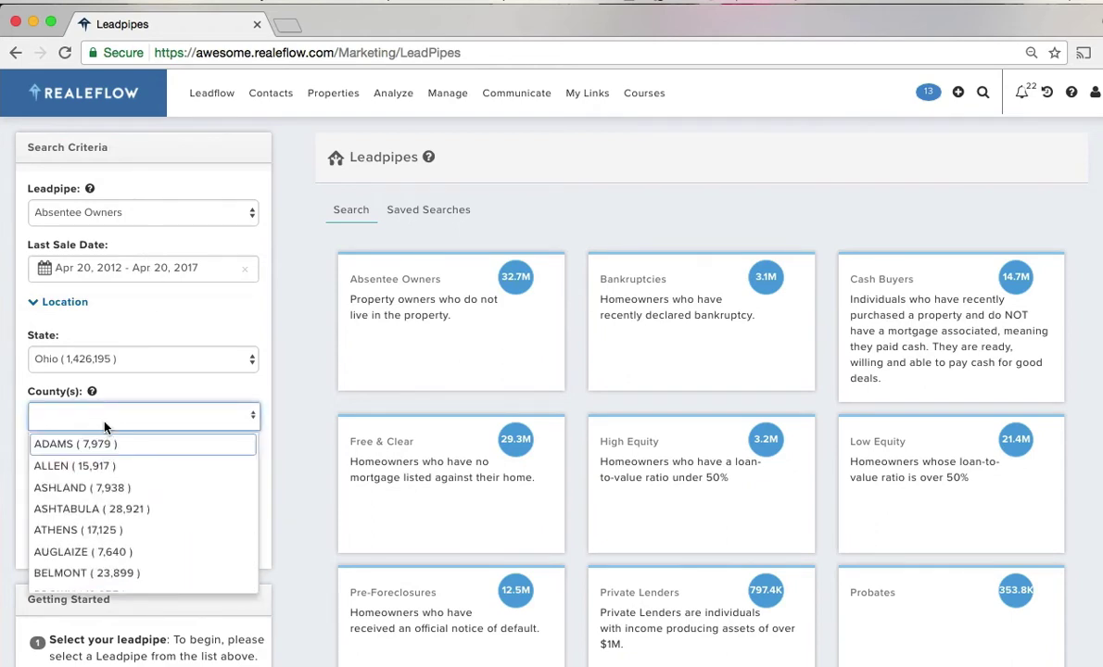
pyautogui.write('med')
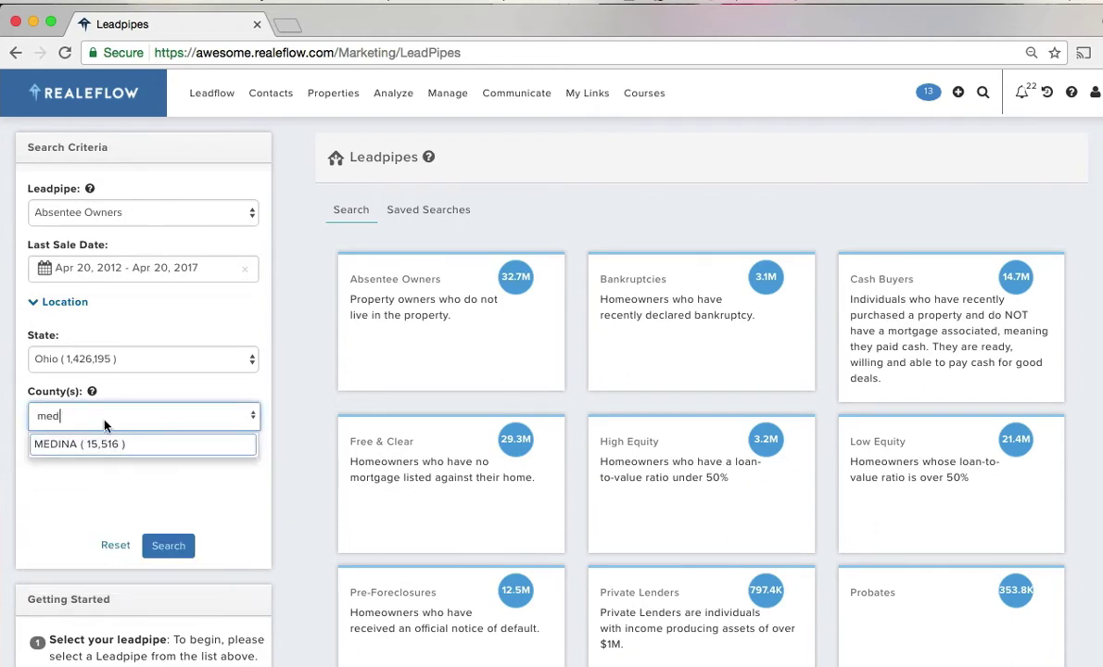
pyautogui.click(74, 443)
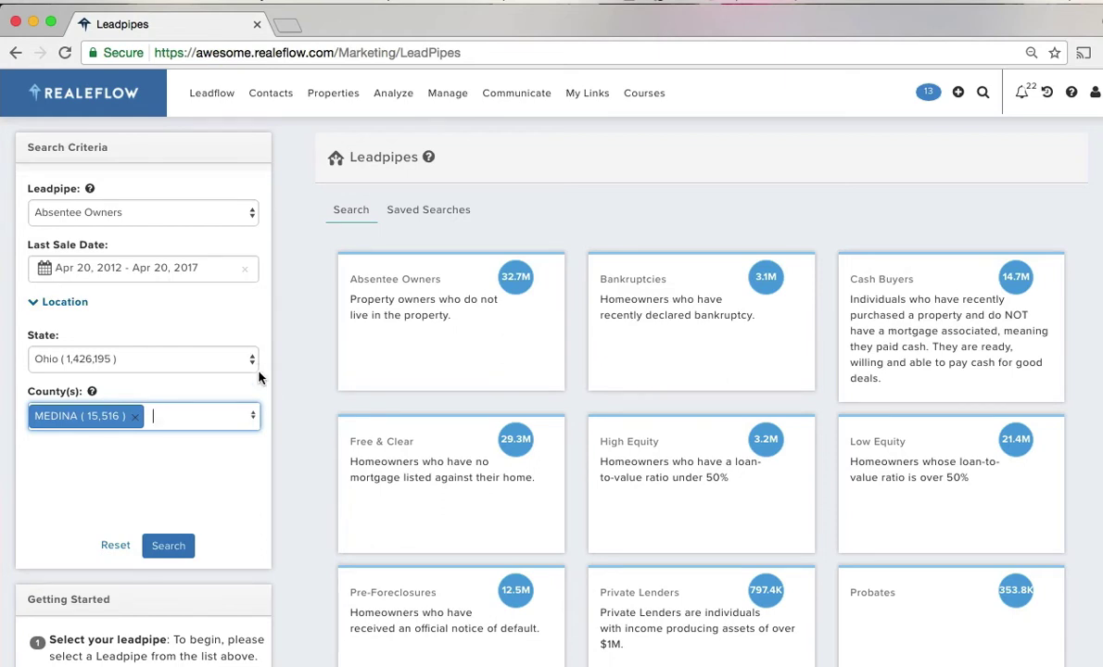
pyautogui.scroll(-1, 301, 413)
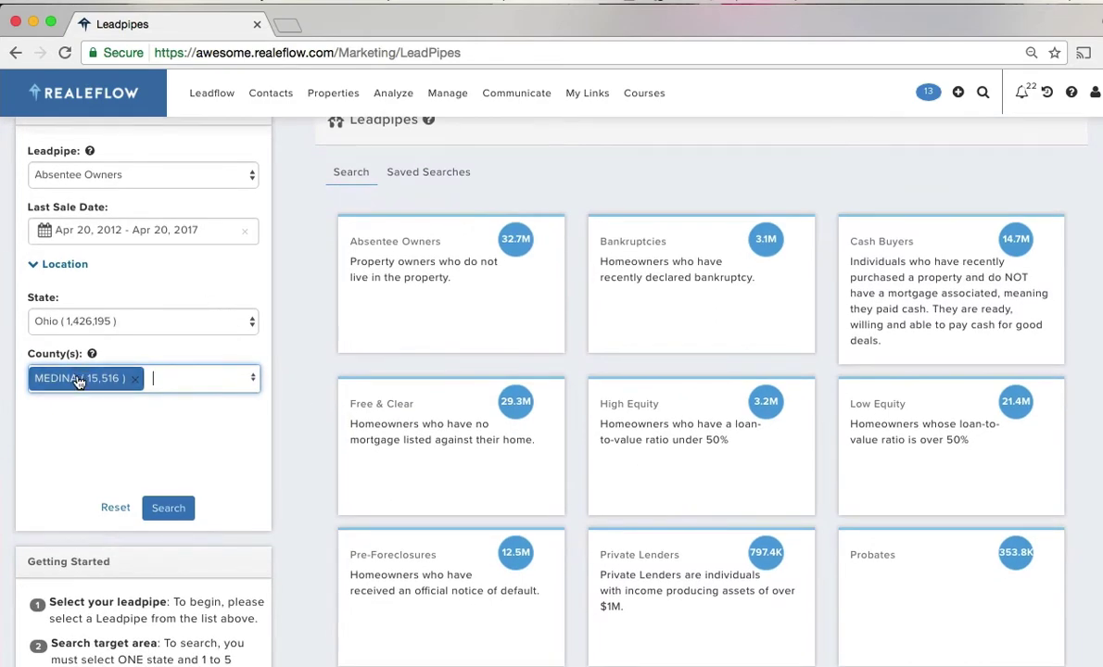
pyautogui.scroll(-1, 297, 461)
pyautogui.click(165, 453)
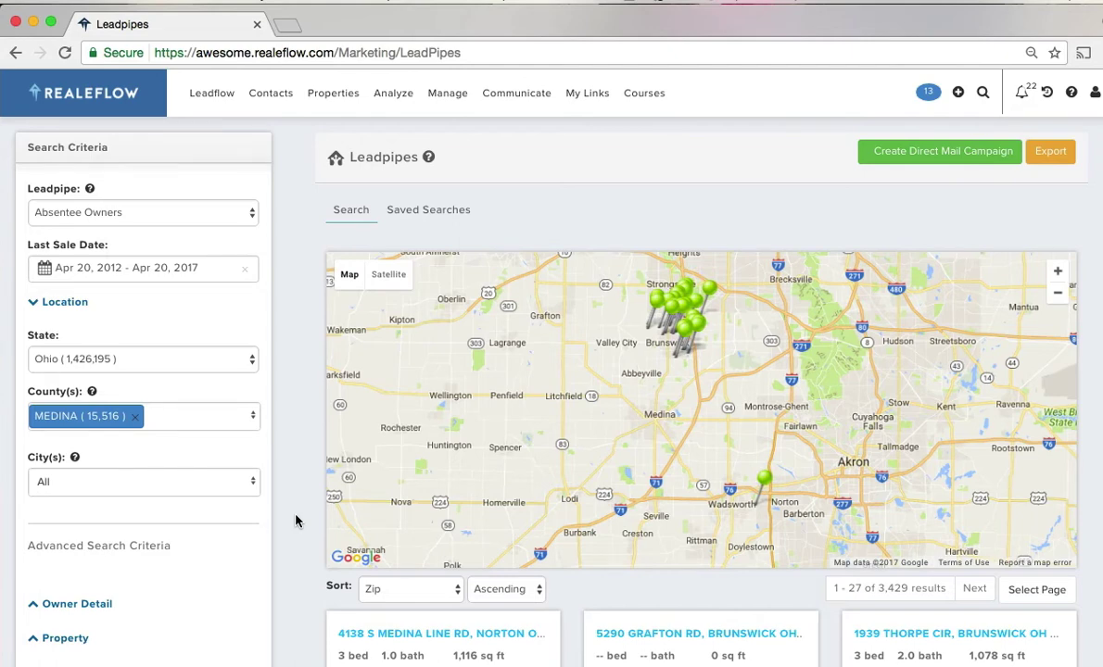
# - Add BRUNSWICK and MEDINA to the city filter, keeping all zip codes
pyautogui.scroll(-3, 294, 521)
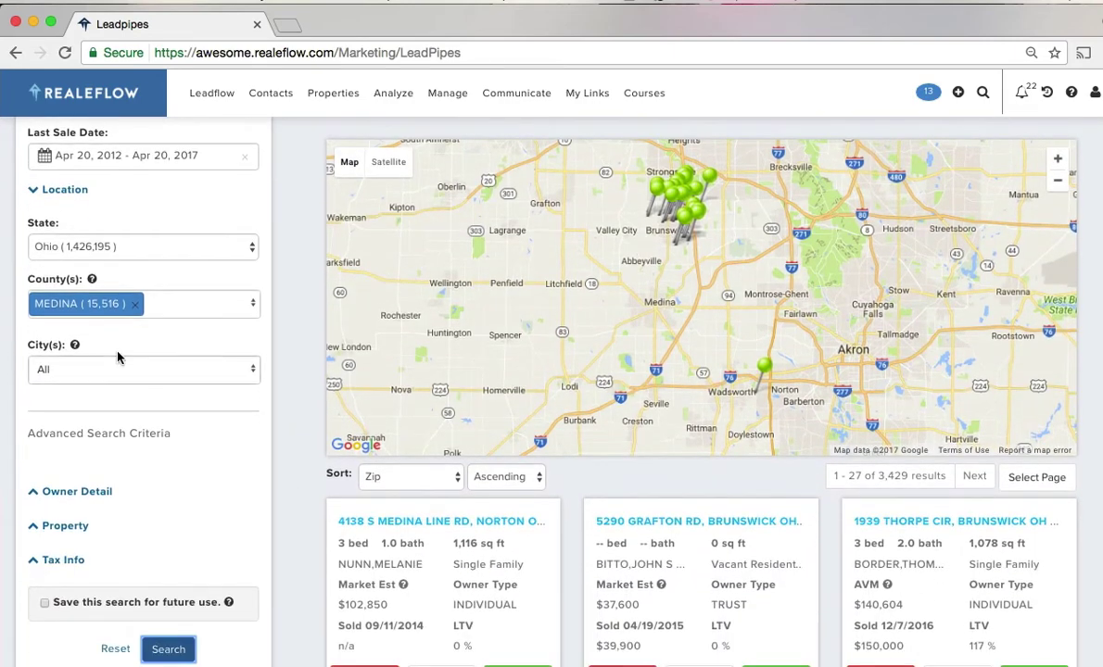
pyautogui.click(116, 370)
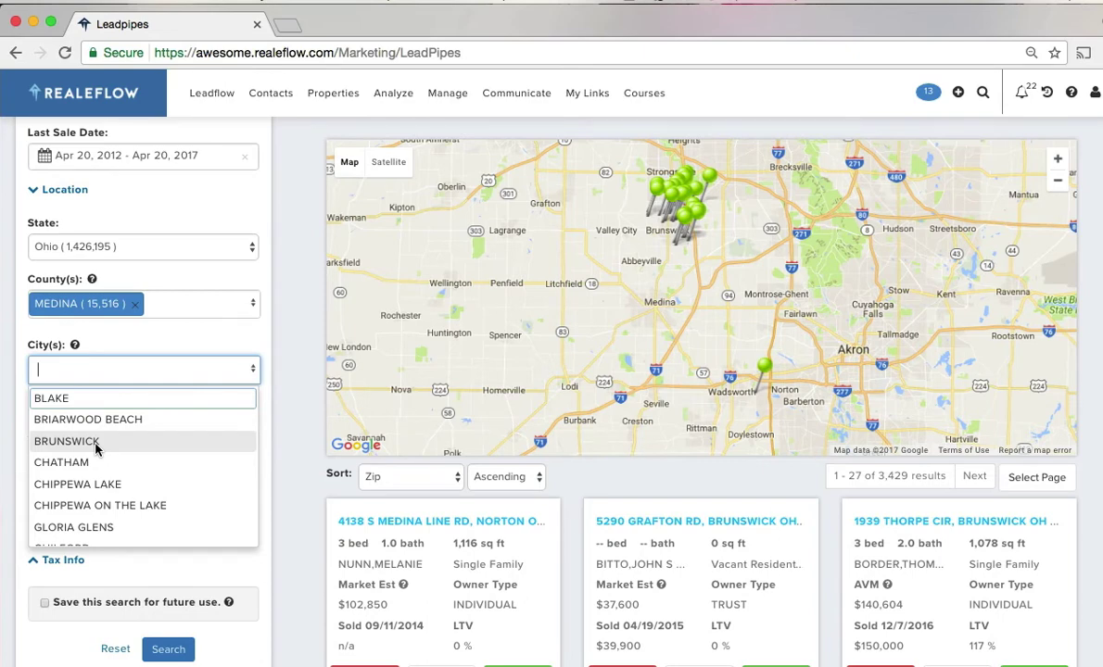
pyautogui.click(96, 442)
pyautogui.click(144, 371)
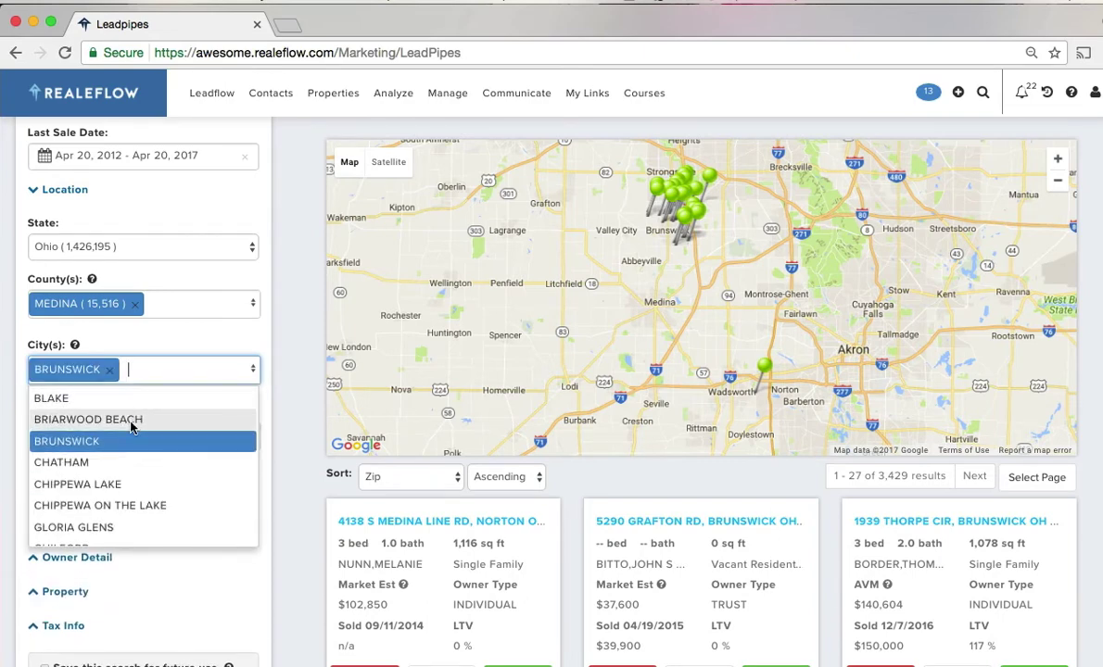
pyautogui.scroll(-3, 118, 483)
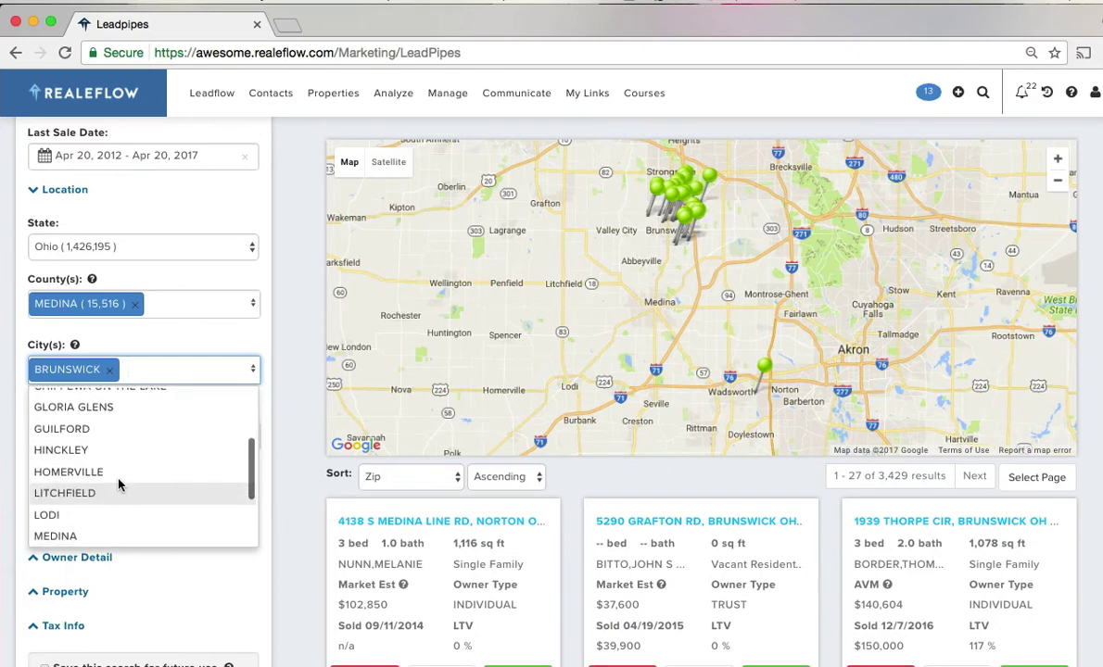
pyautogui.click(93, 534)
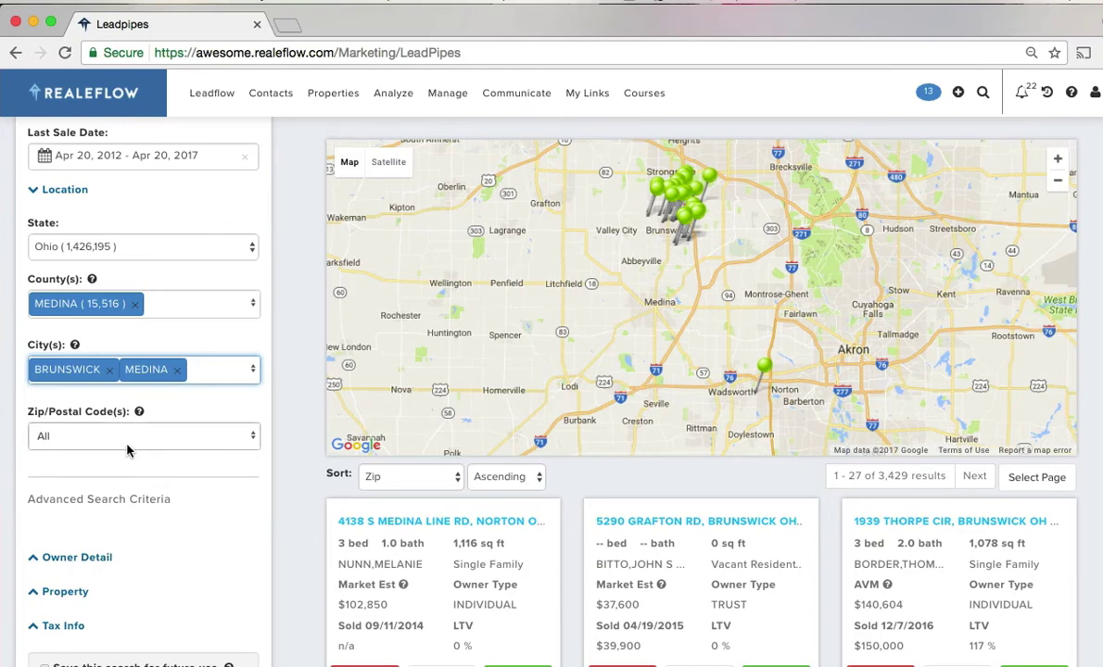
pyautogui.click(127, 450)
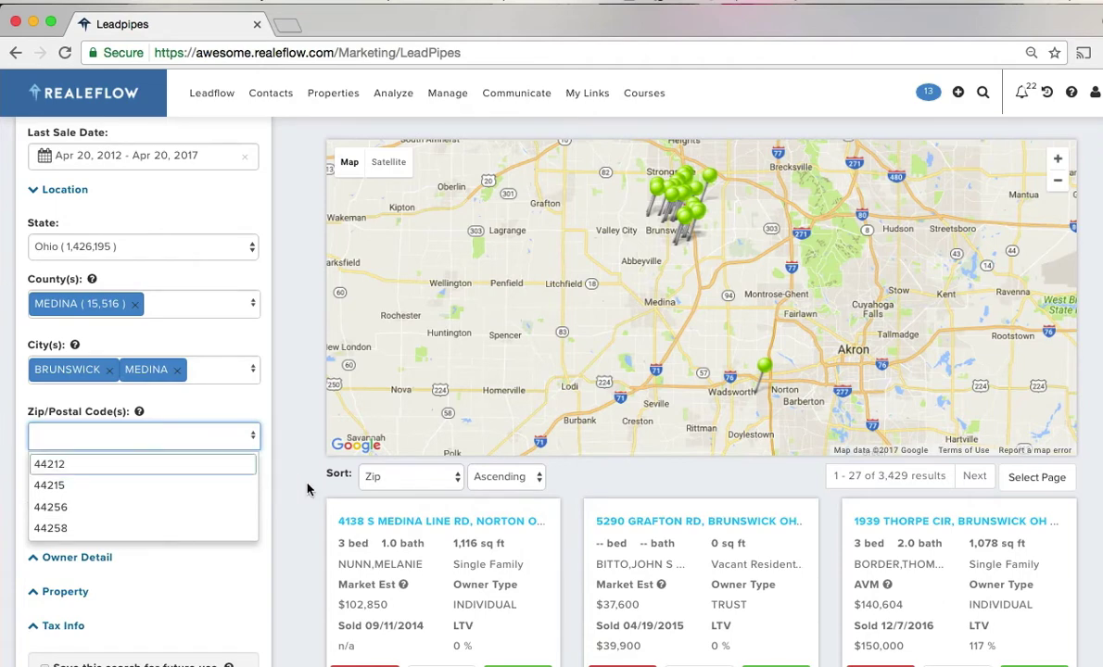
pyautogui.click(284, 454)
# - Expand the Owner Detail filters, leaving all owner types selected
pyautogui.scroll(-2, 272, 535)
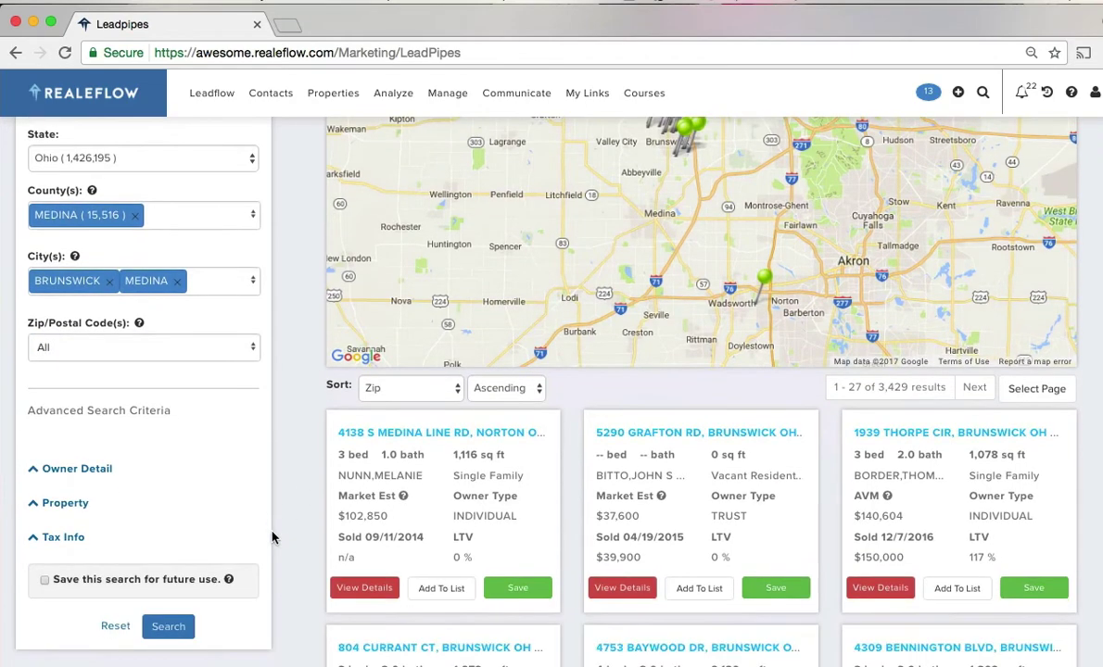
pyautogui.scroll(-2, 162, 468)
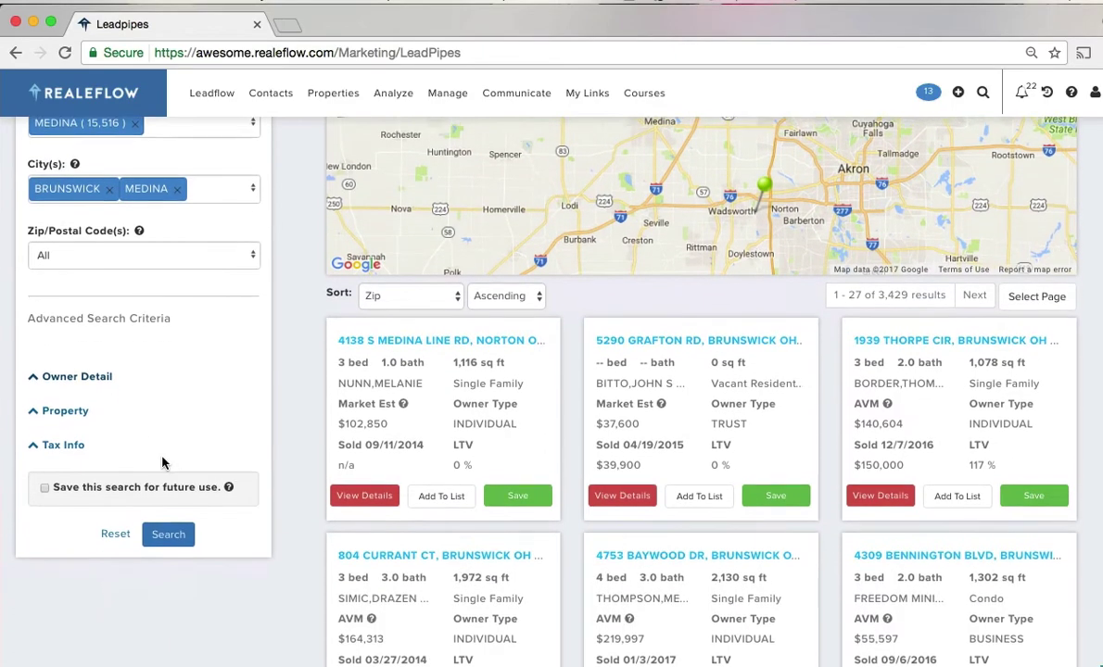
pyautogui.click(75, 374)
pyautogui.scroll(-3, 298, 433)
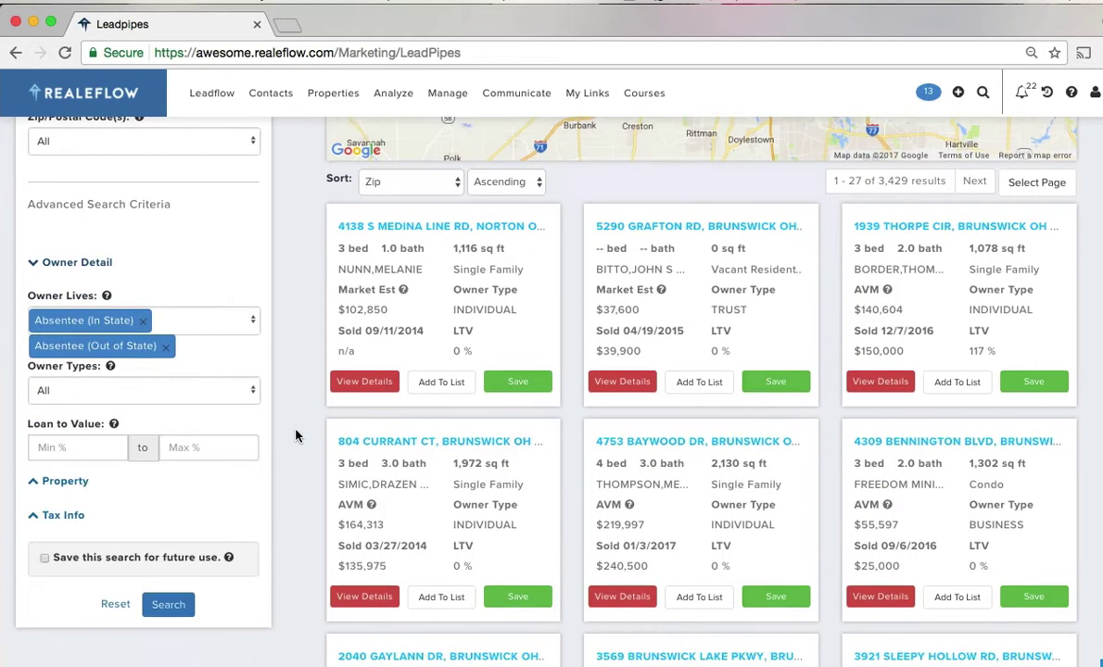
pyautogui.scroll(-1, 301, 442)
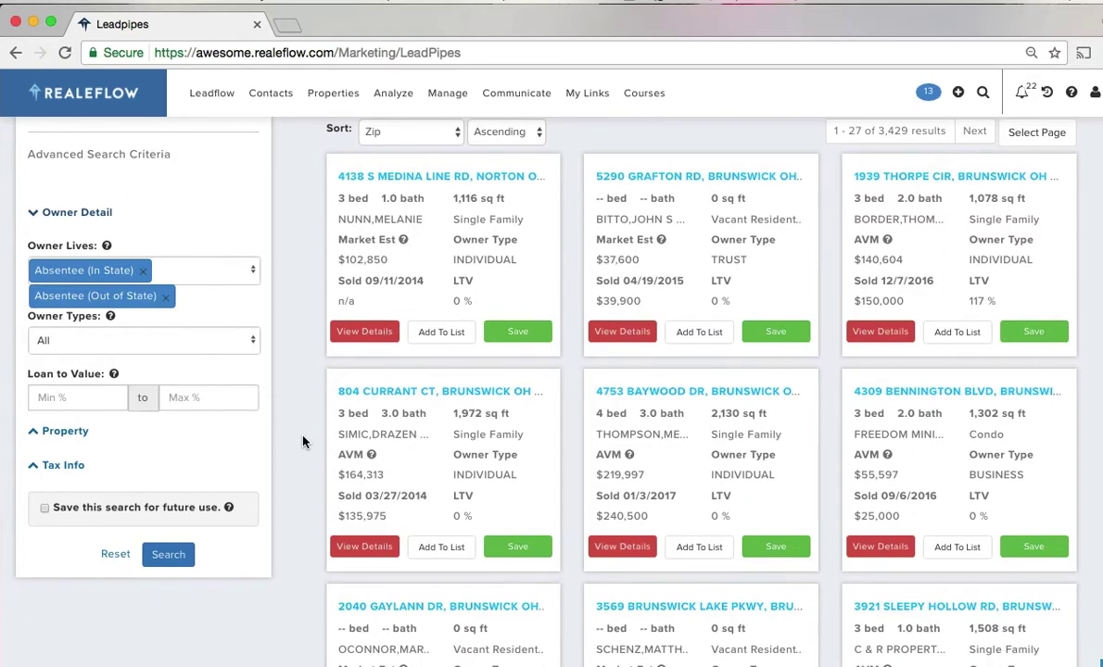
pyautogui.click(249, 343)
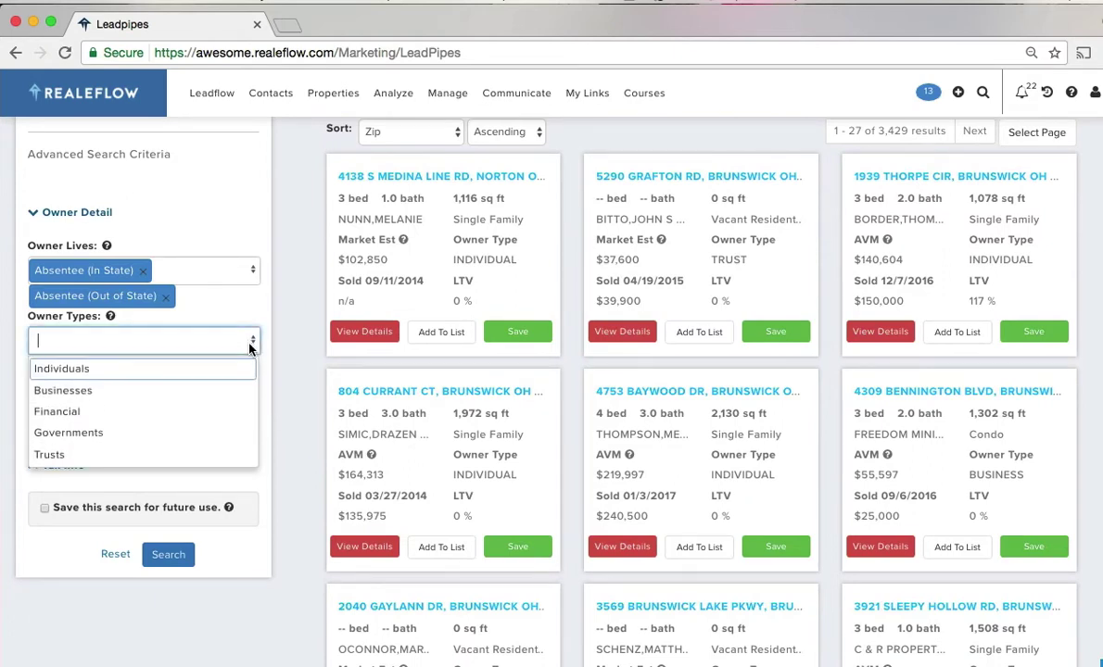
pyautogui.click(309, 426)
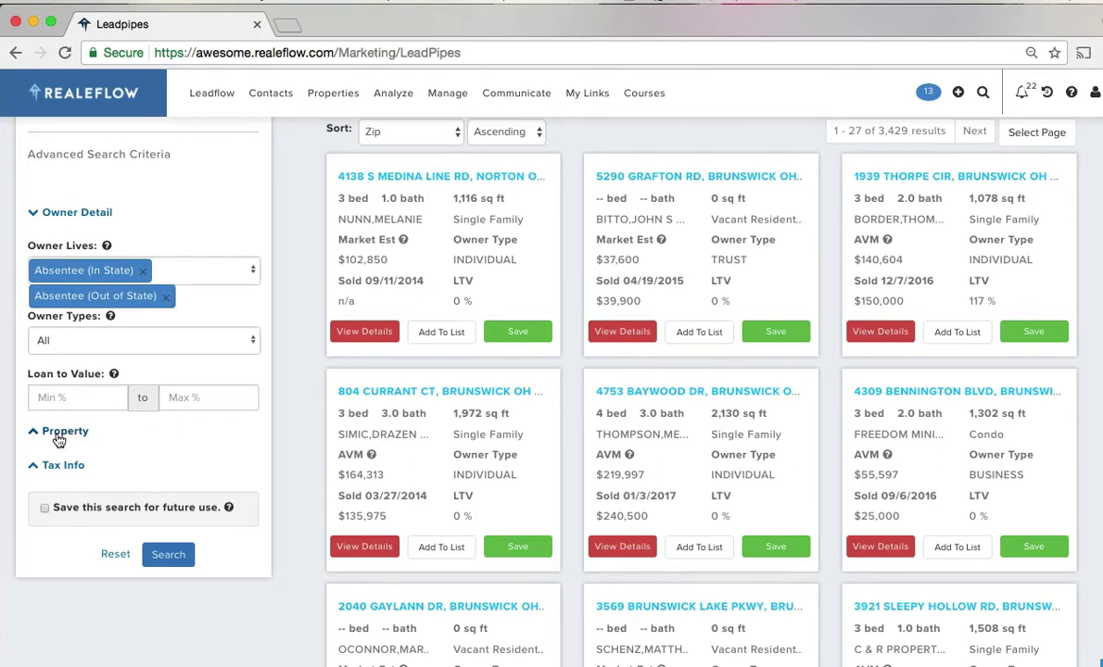
# - Set Property Type to Single Family with 2+ beds and 2+ baths, then expand Tax Info
pyautogui.click(57, 431)
pyautogui.scroll(-4, 308, 477)
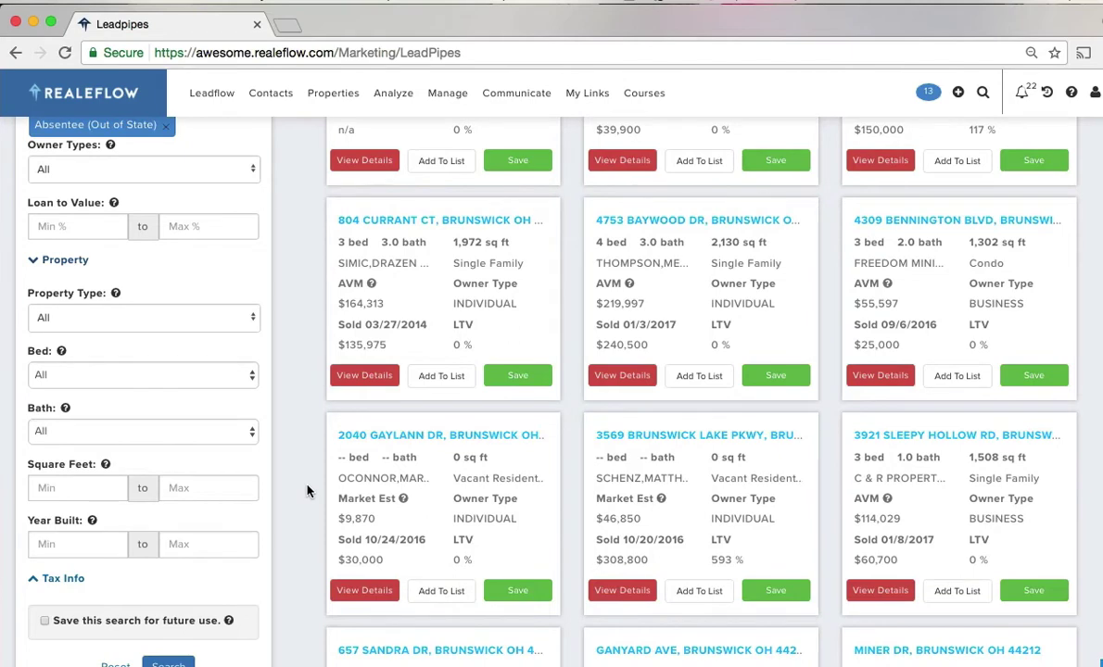
pyautogui.scroll(-1, 285, 450)
pyautogui.click(250, 308)
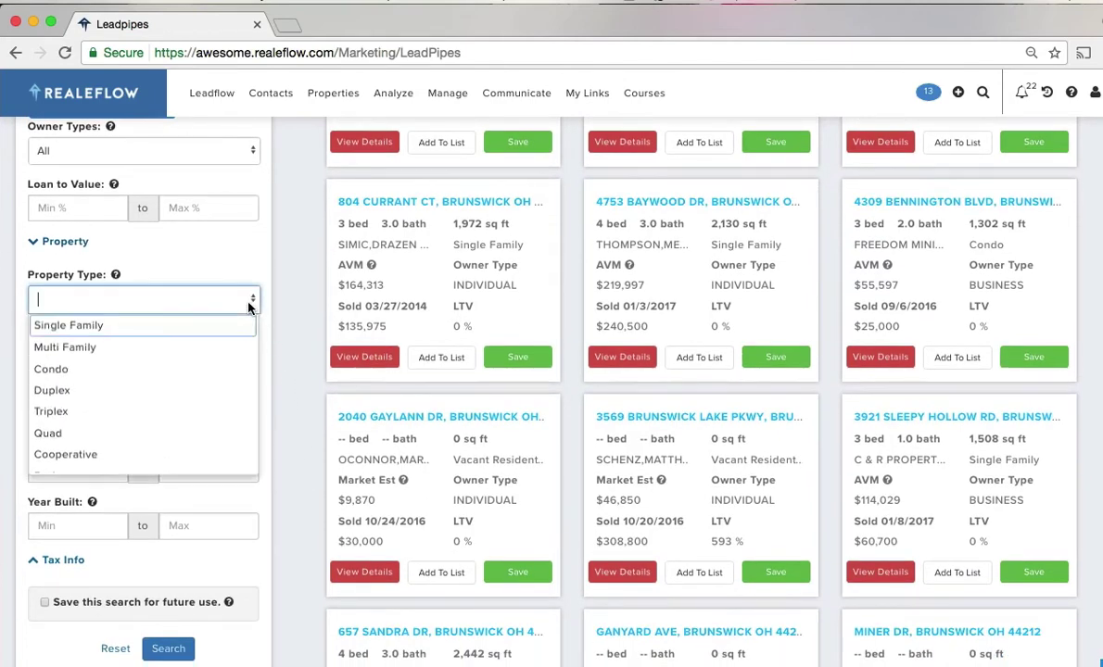
pyautogui.click(139, 325)
pyautogui.click(160, 368)
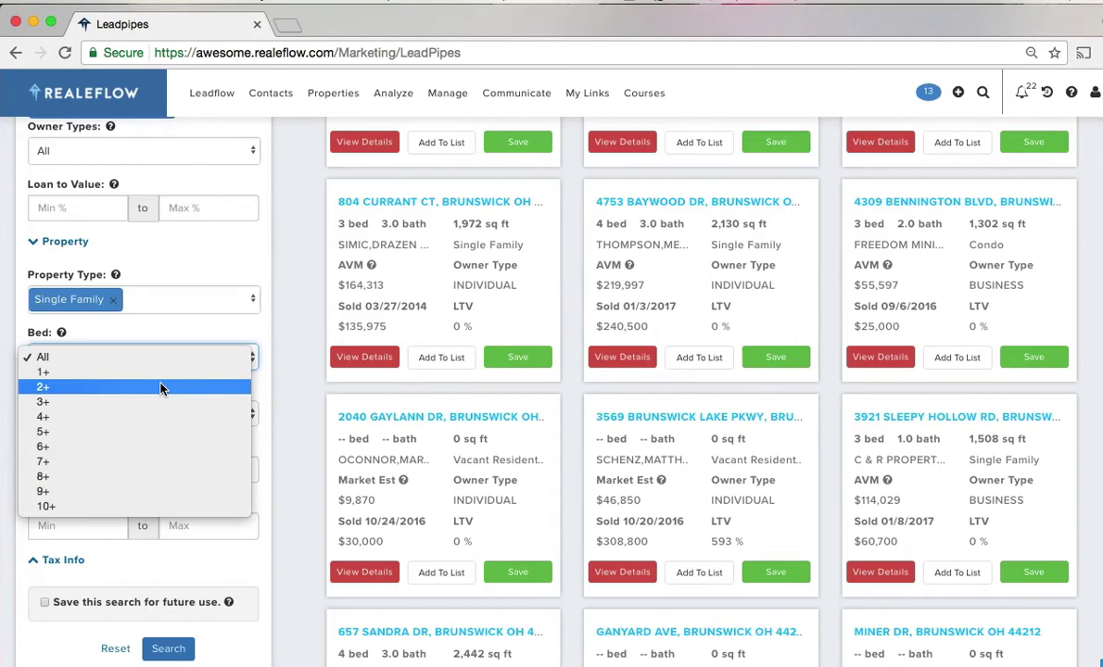
pyautogui.click(164, 387)
pyautogui.click(164, 415)
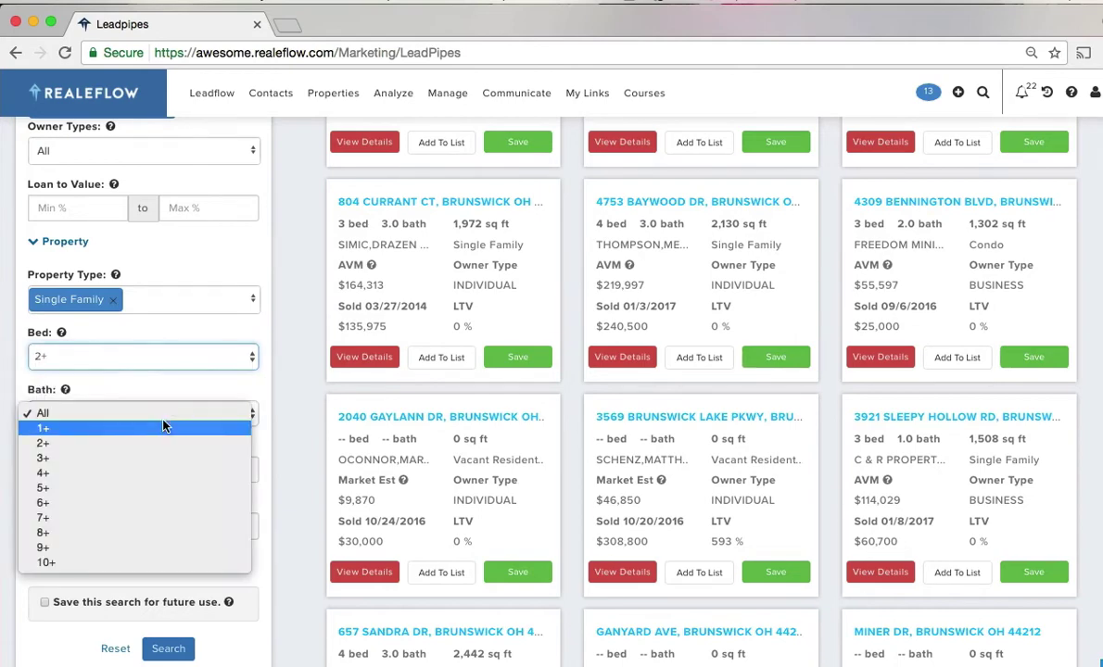
pyautogui.click(155, 445)
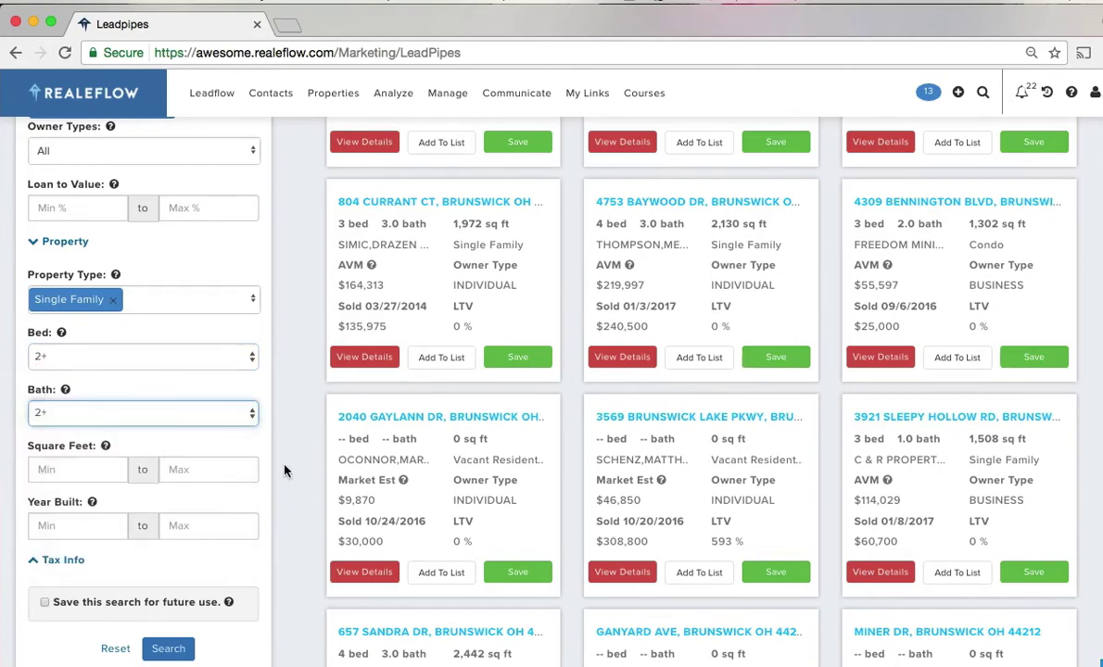
pyautogui.moveTo(103, 448)
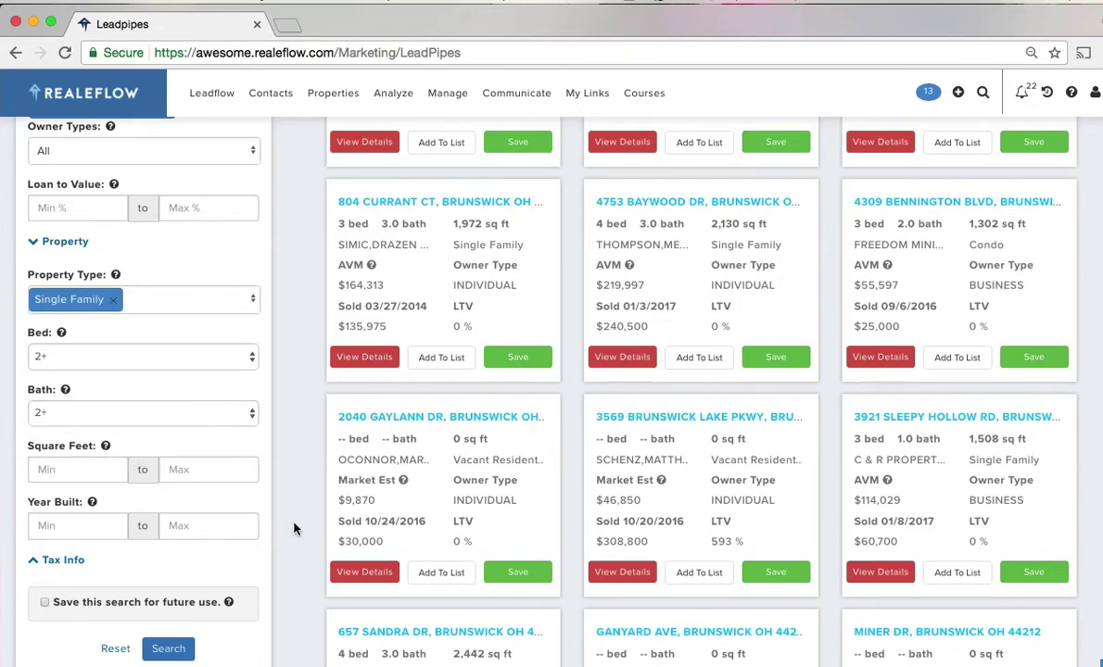
pyautogui.scroll(-3, 295, 528)
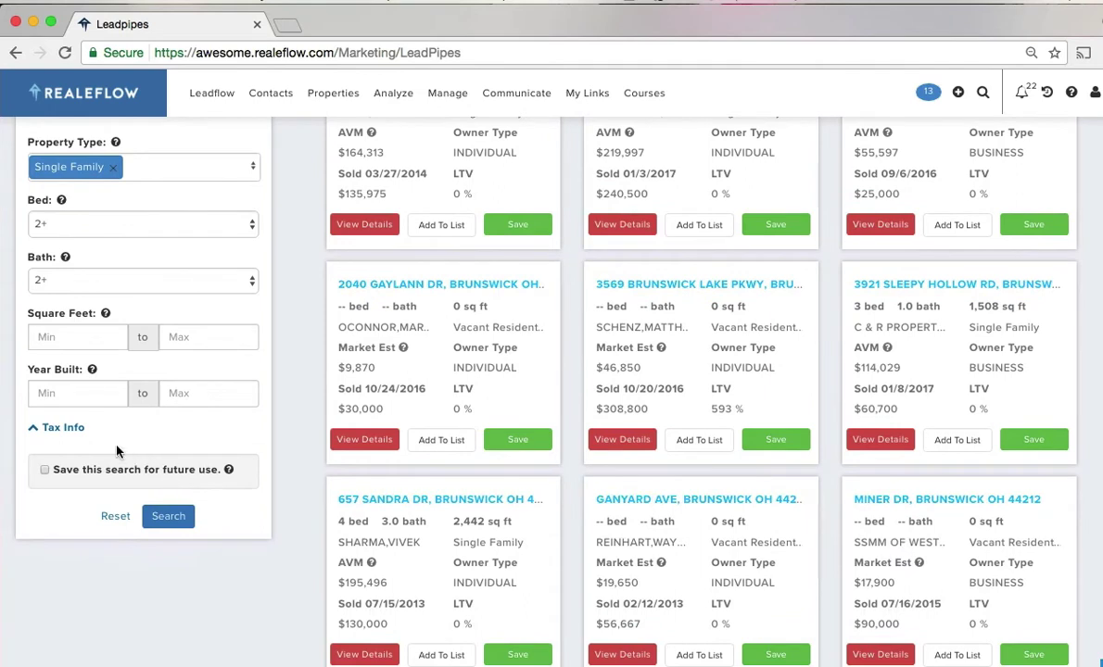
pyautogui.click(63, 427)
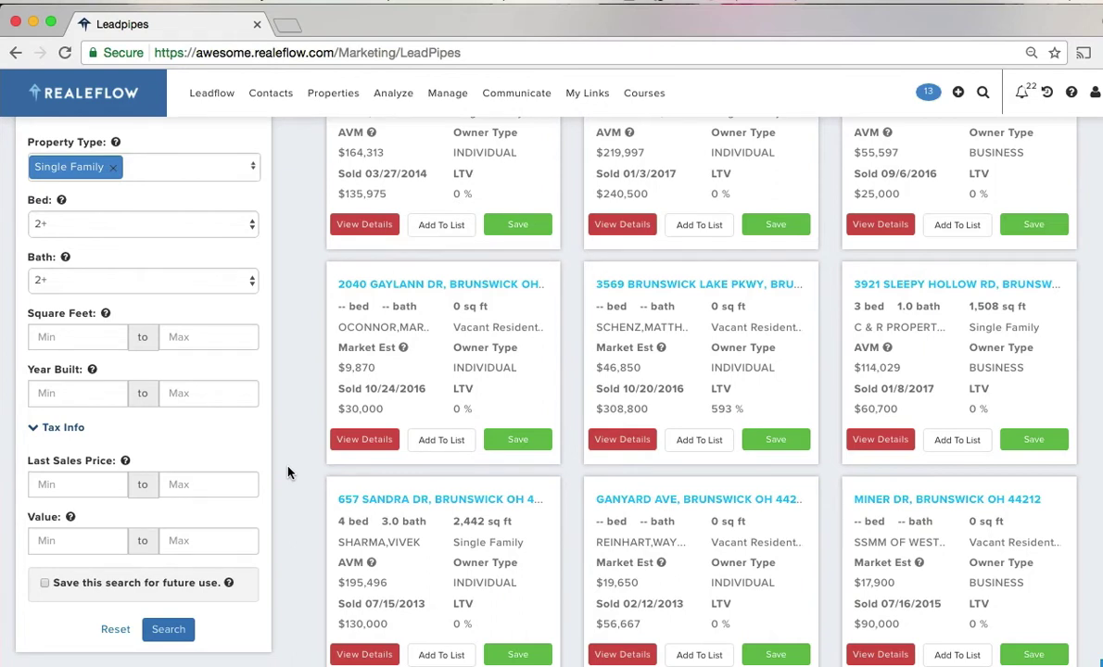
# - Run the filtered Absentee Owners search, narrowing results to 459 listings
pyautogui.click(166, 630)
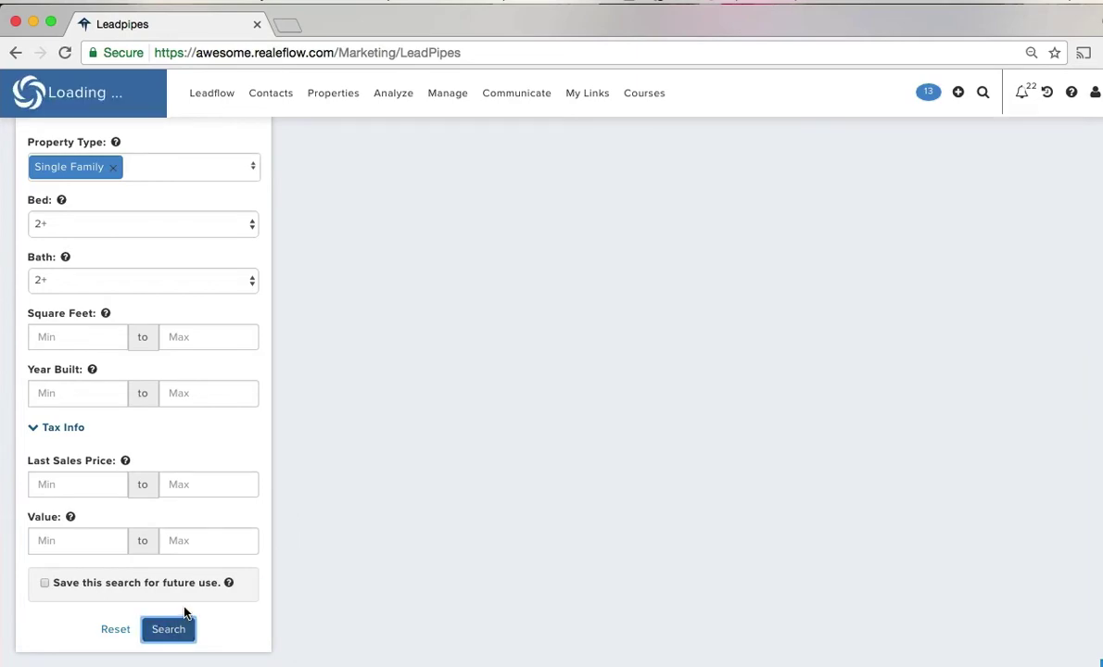
pyautogui.scroll(10, 288, 540)
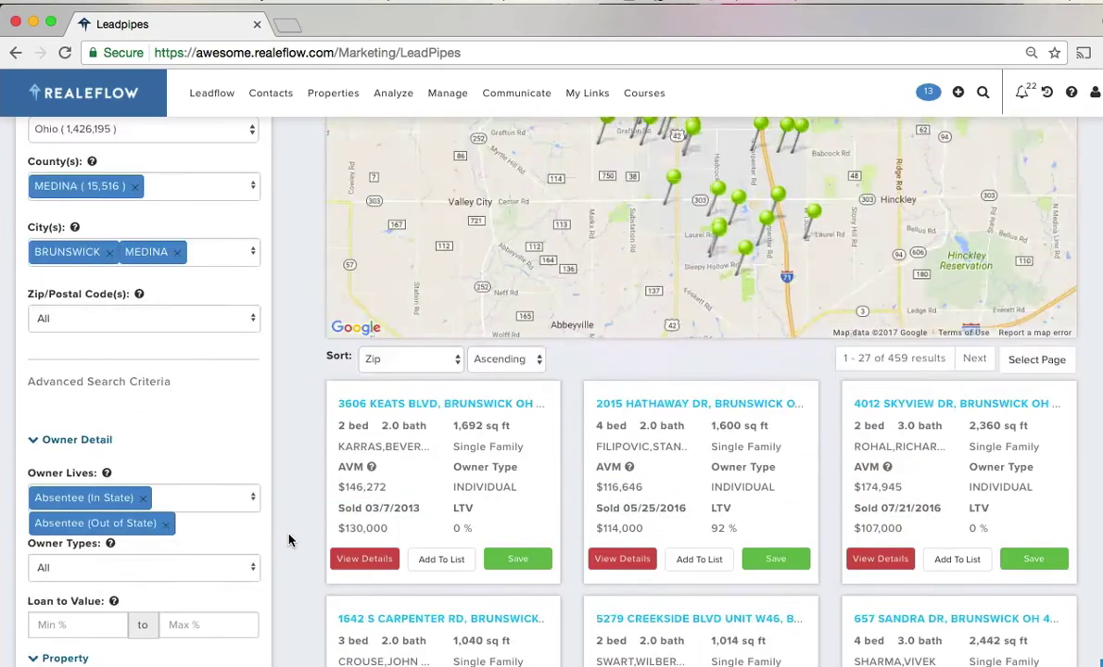
pyautogui.scroll(-2, 289, 540)
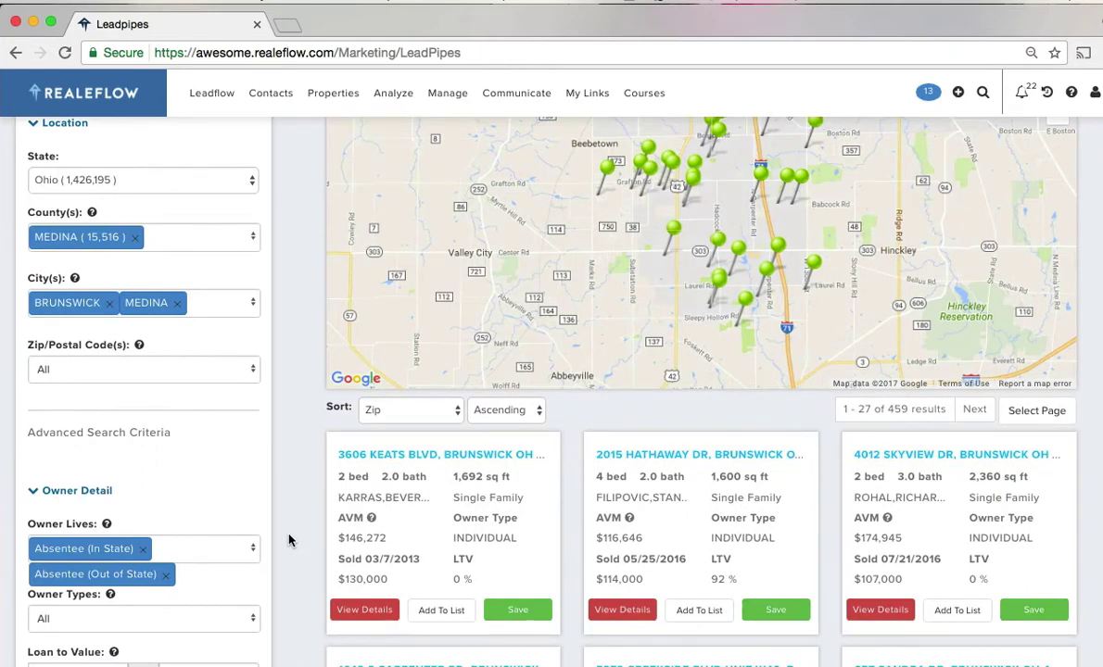
pyautogui.scroll(3, 288, 541)
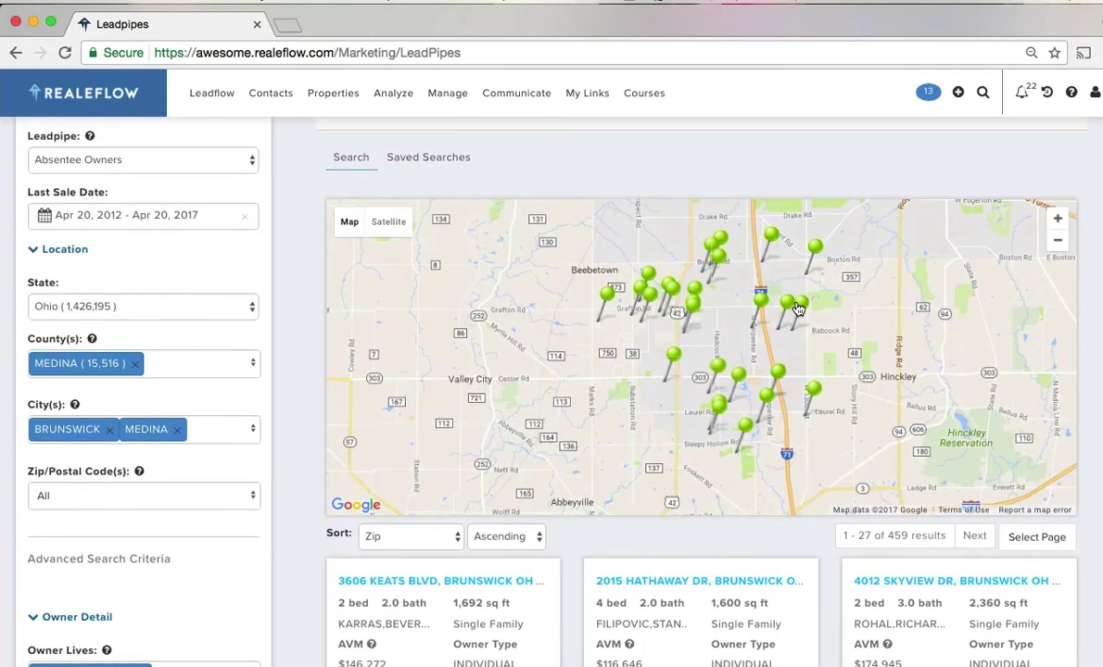
pyautogui.moveTo(798, 309)
pyautogui.moveTo(770, 239)
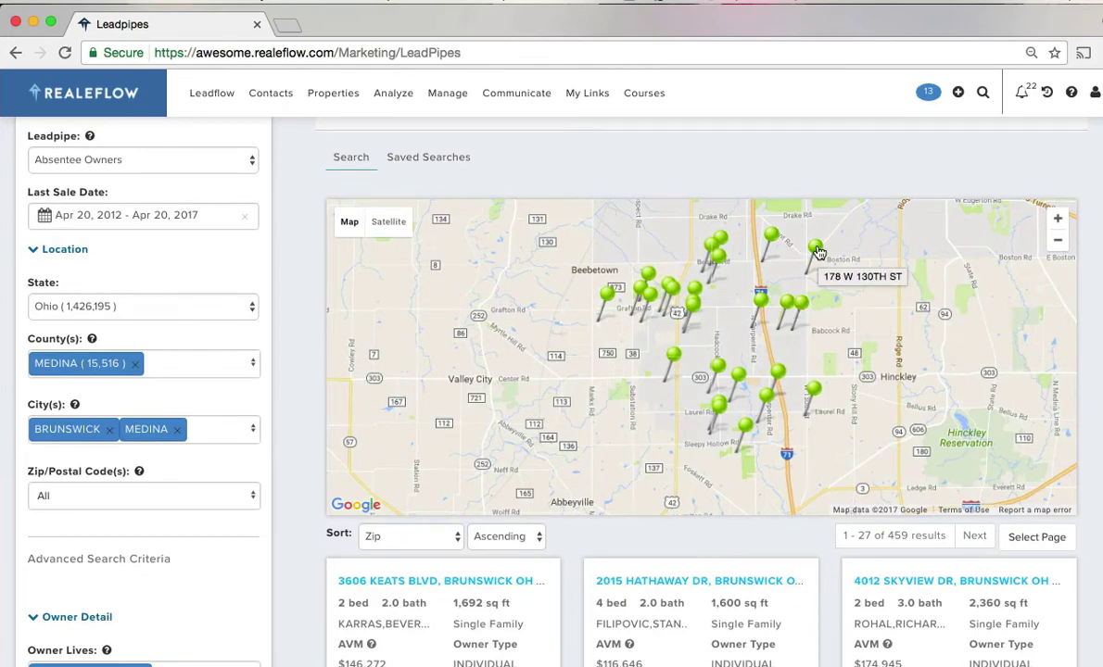
pyautogui.click(761, 302)
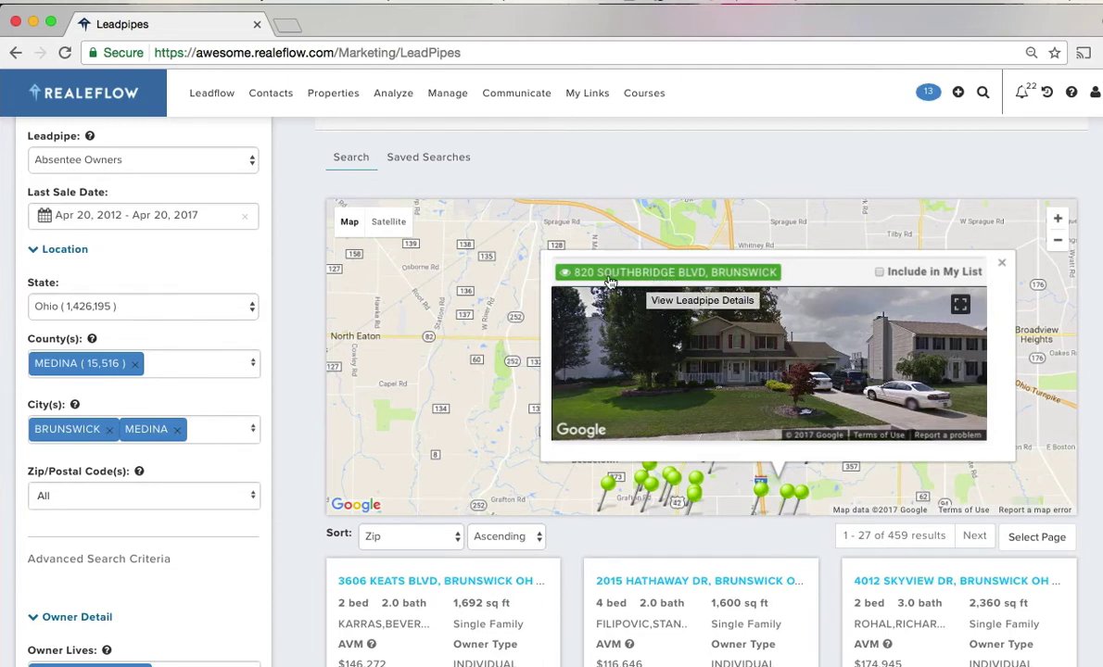
pyautogui.click(639, 274)
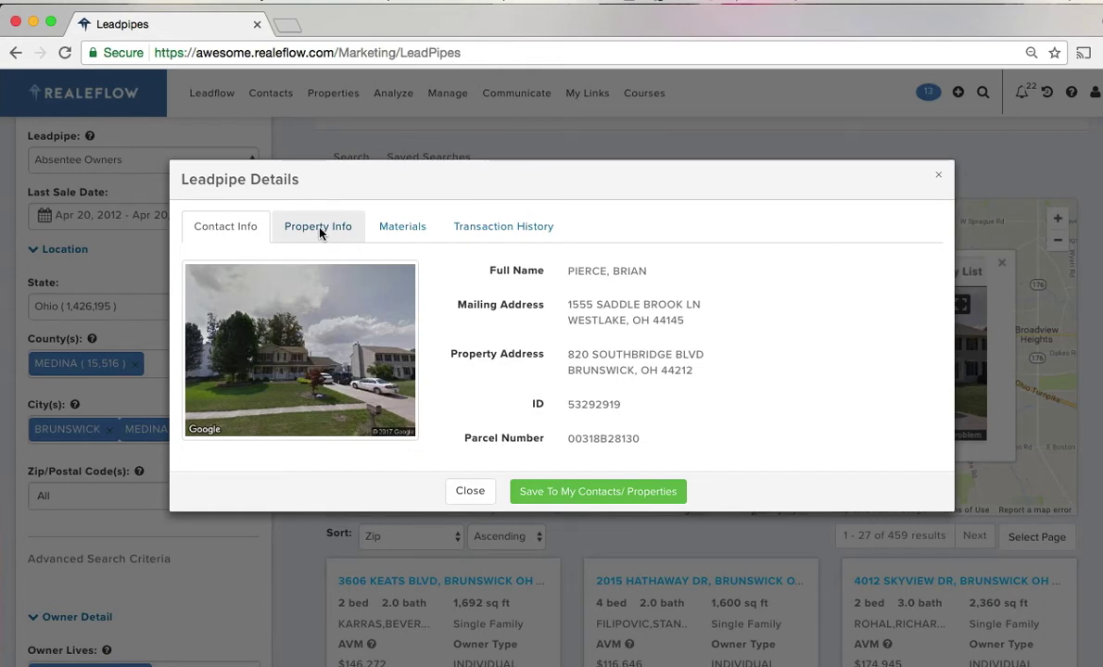
pyautogui.click(320, 229)
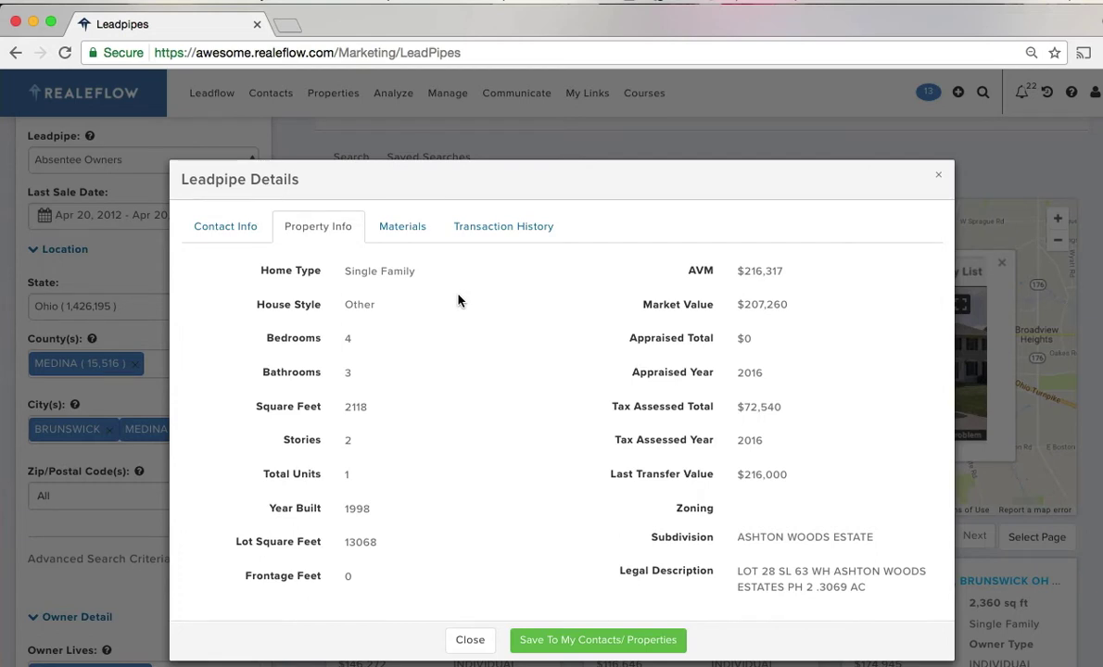
pyautogui.click(428, 239)
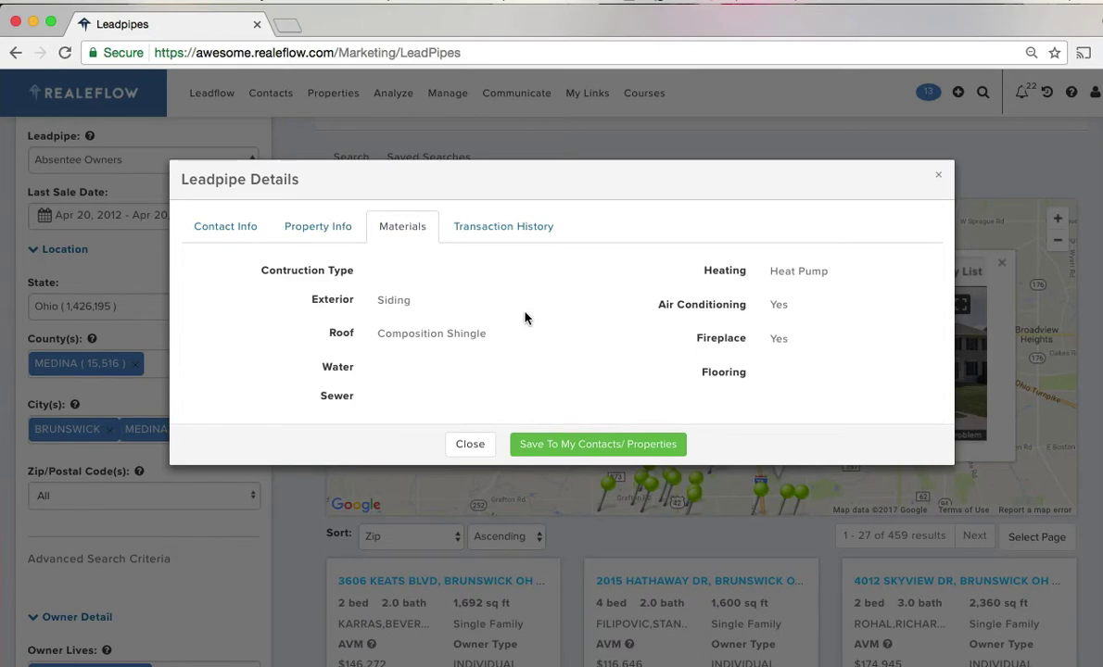
pyautogui.click(503, 233)
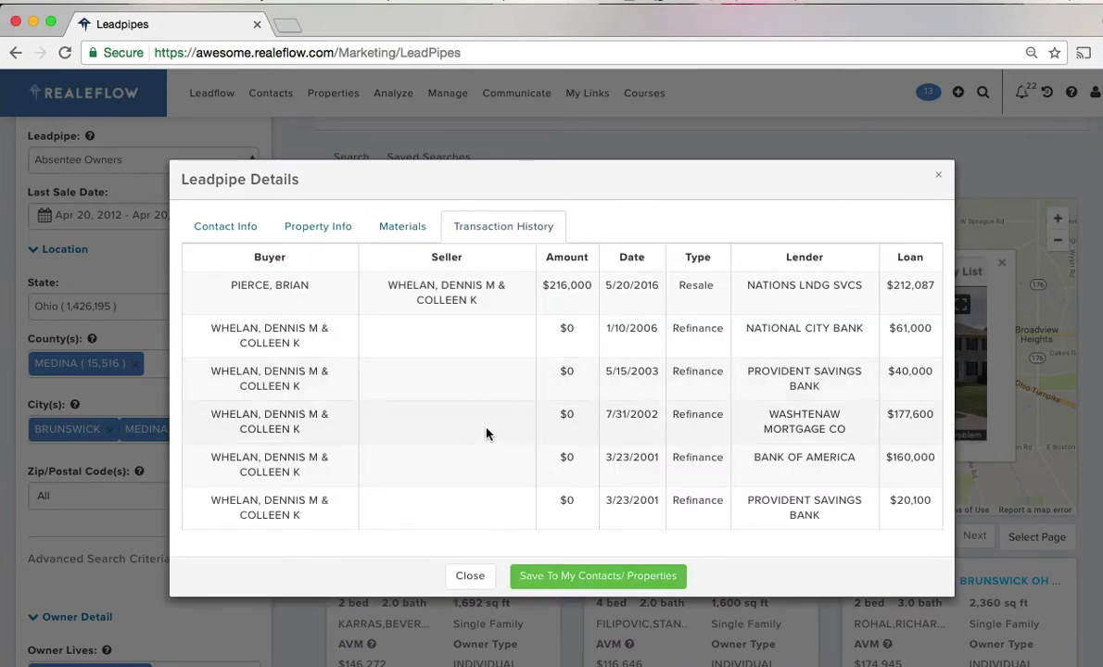
pyautogui.click(938, 175)
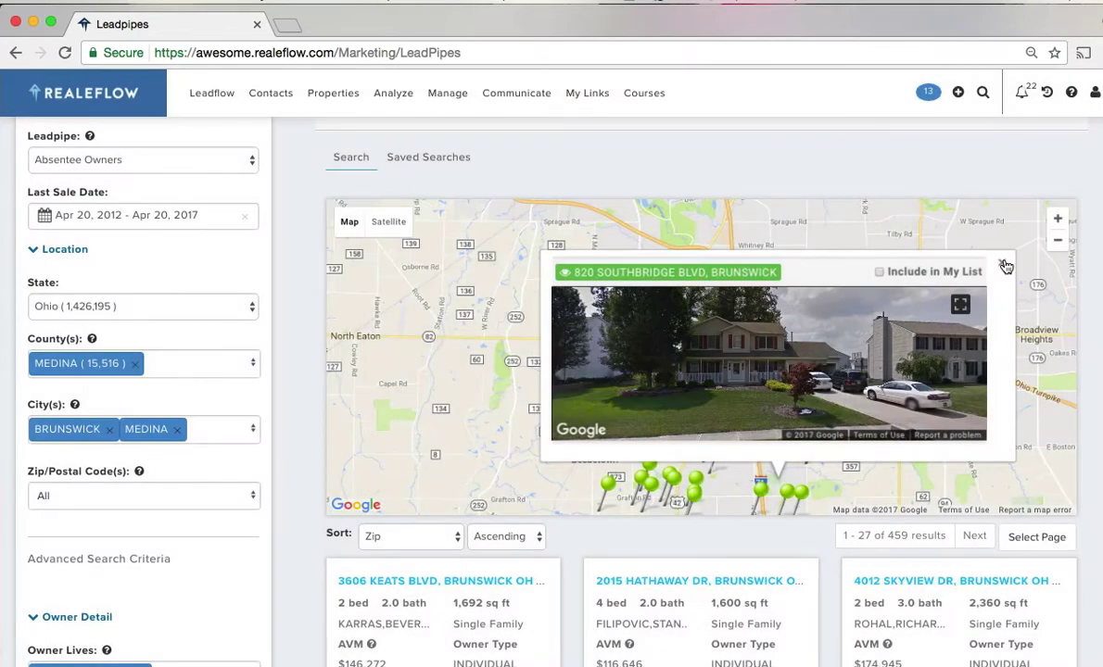
pyautogui.click(1001, 263)
pyautogui.scroll(-5, 301, 435)
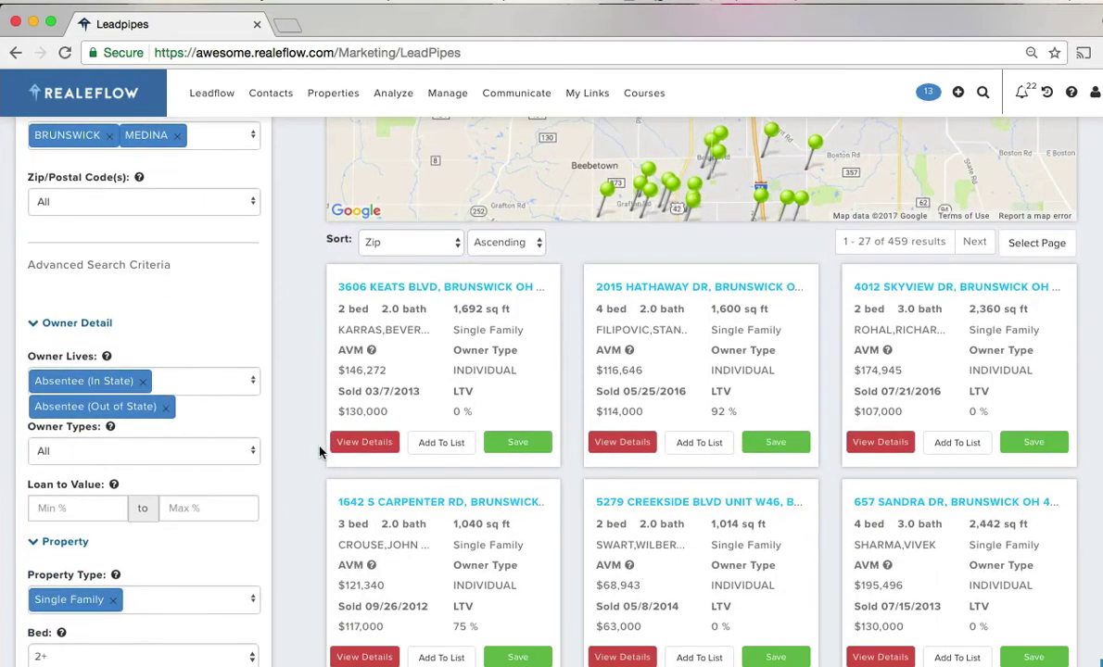
pyautogui.scroll(-3, 299, 481)
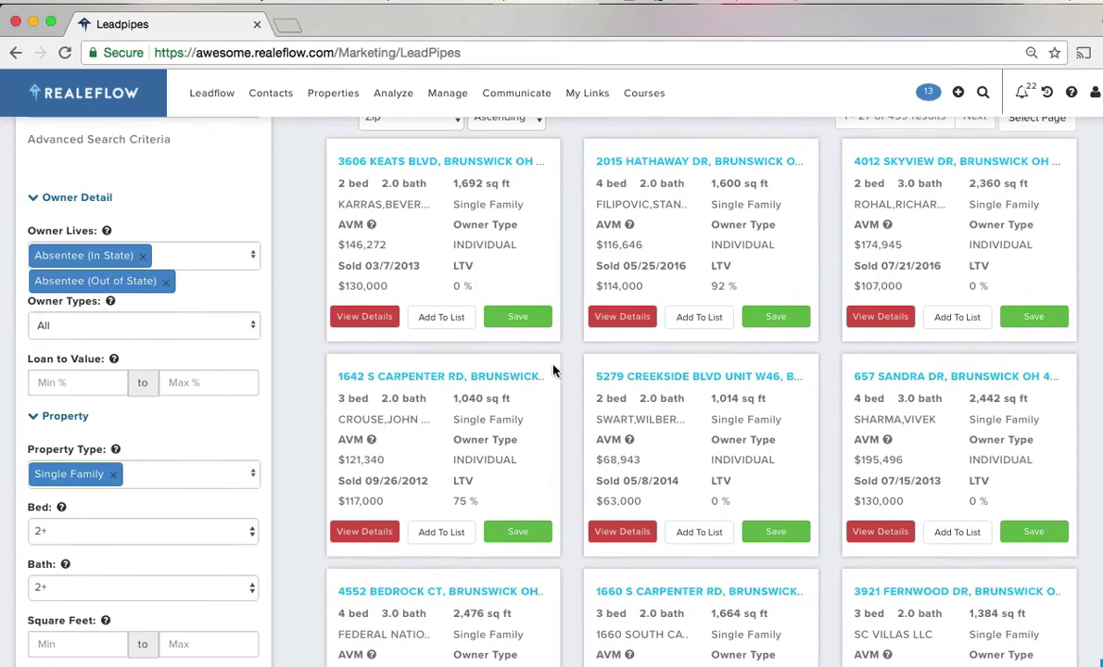
pyautogui.click(364, 533)
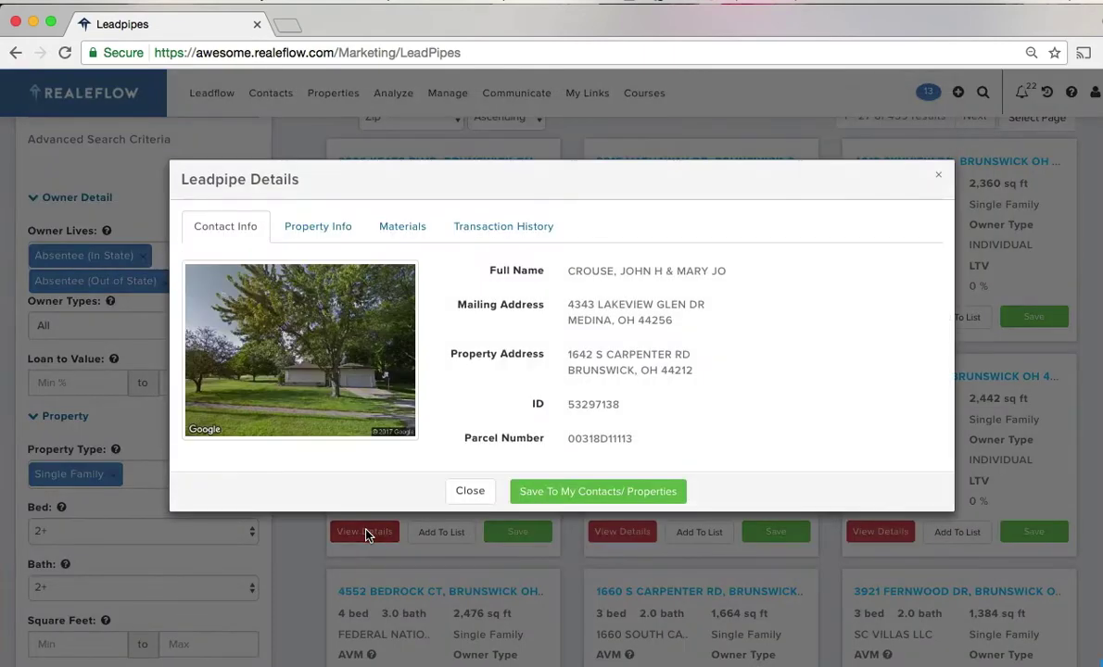
pyautogui.click(939, 176)
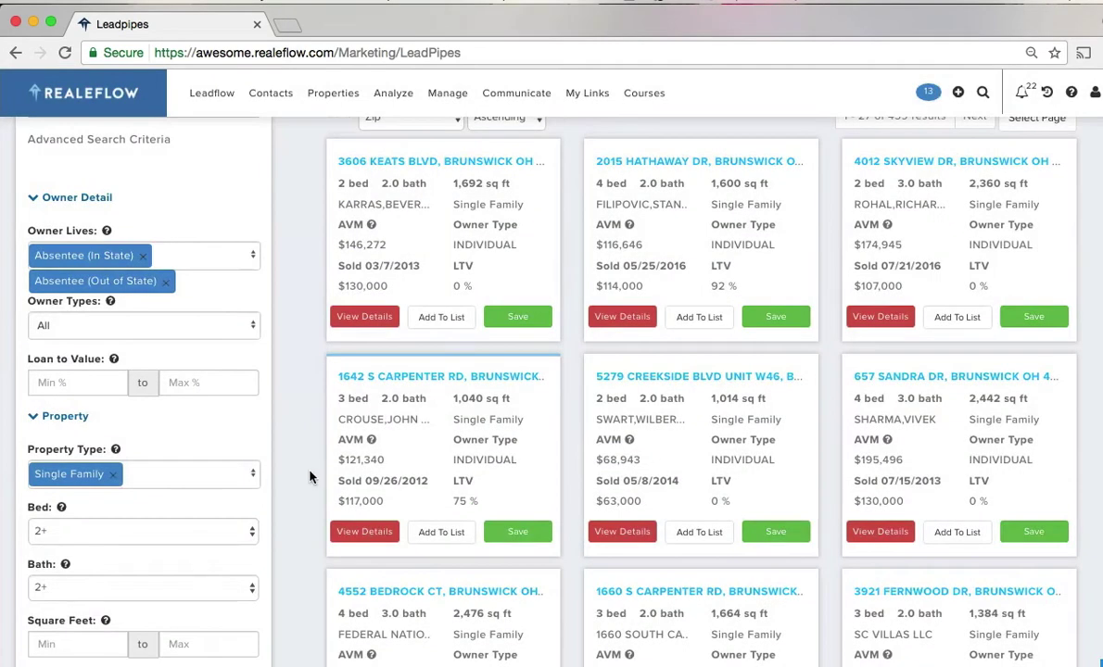
pyautogui.scroll(5, 309, 478)
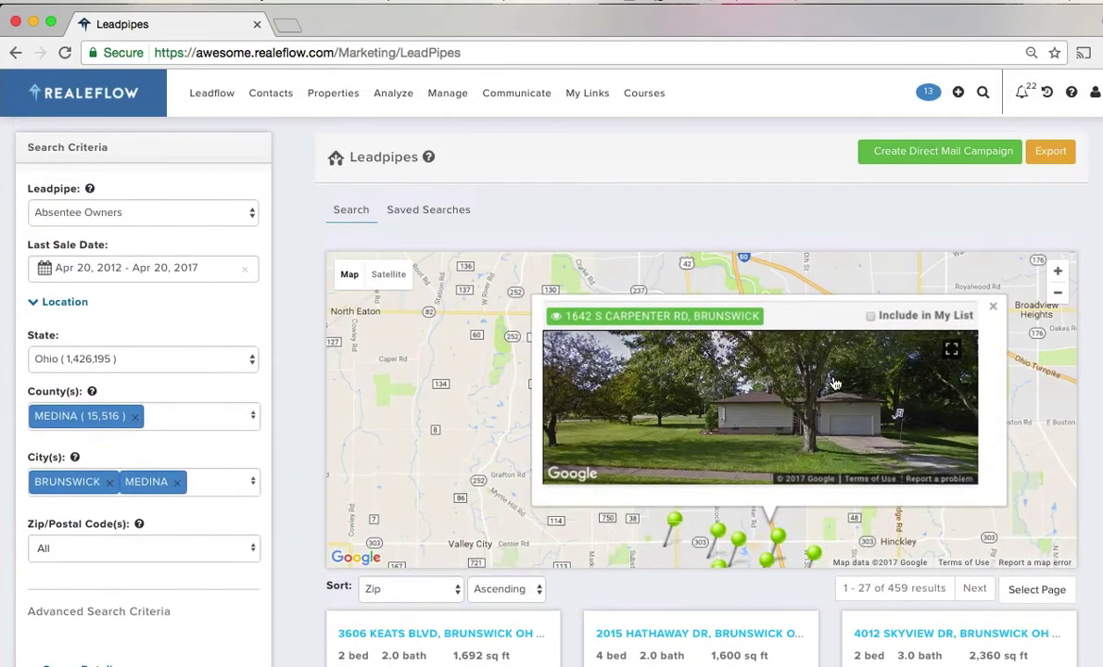
pyautogui.click(993, 306)
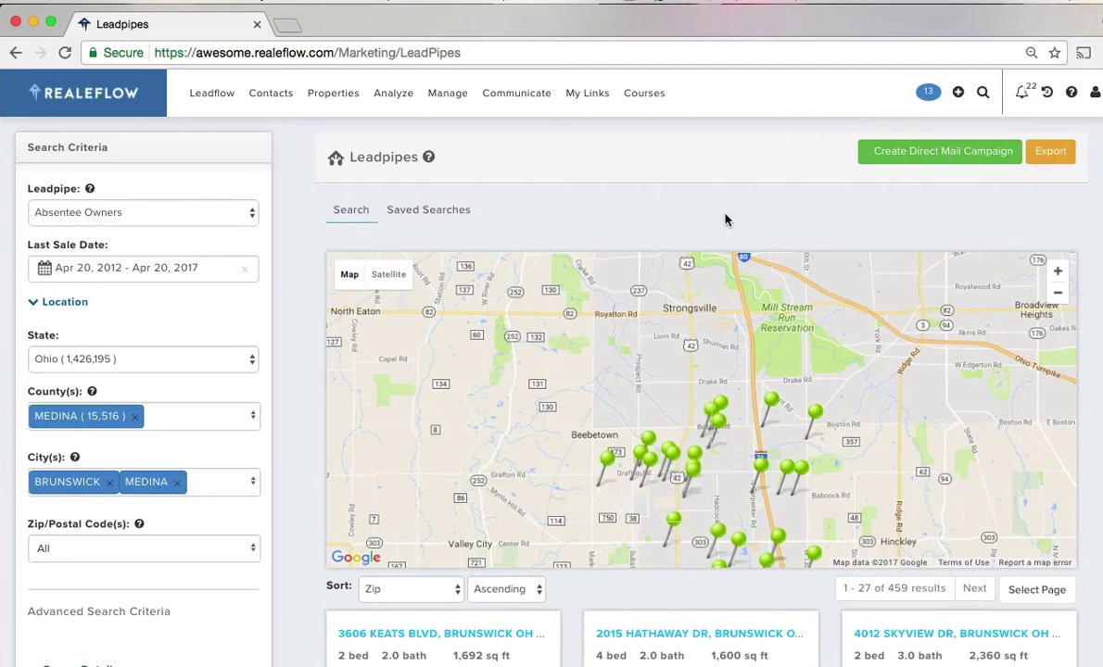
# - Start a direct mail campaign from the first 1,000 leads and name it Name123
pyautogui.click(899, 155)
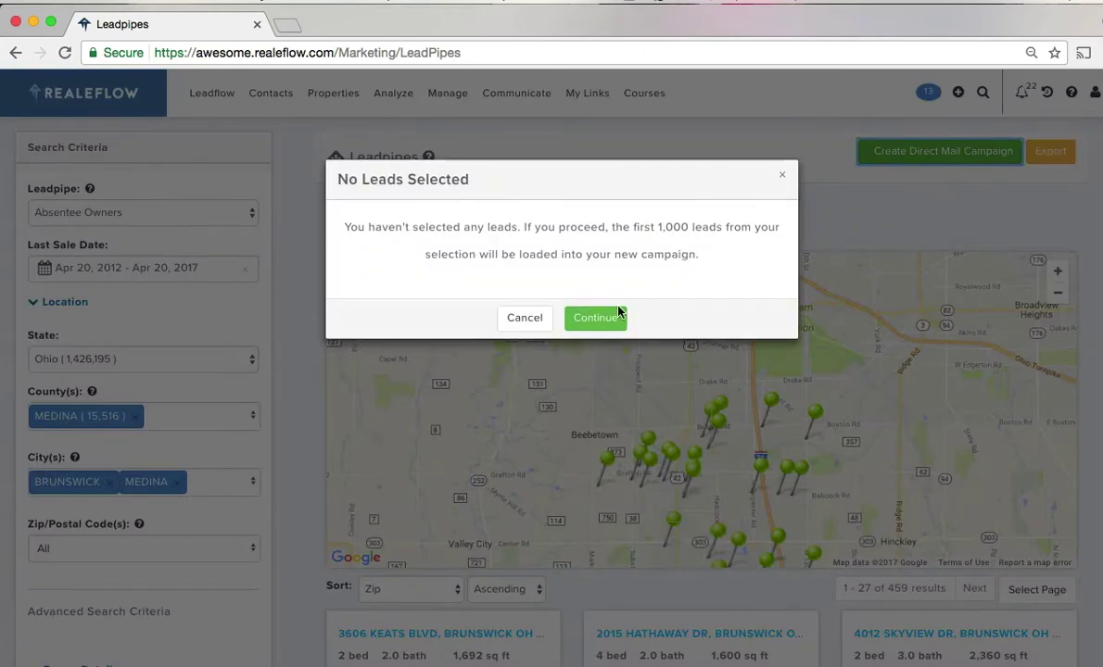
pyautogui.click(595, 321)
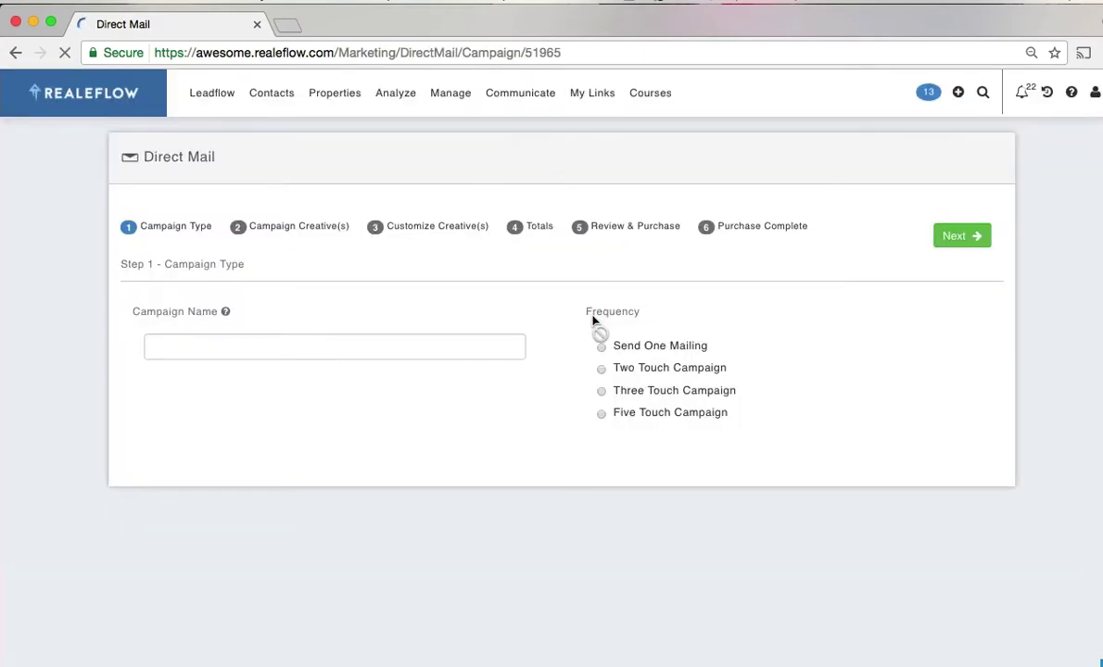
pyautogui.click(239, 344)
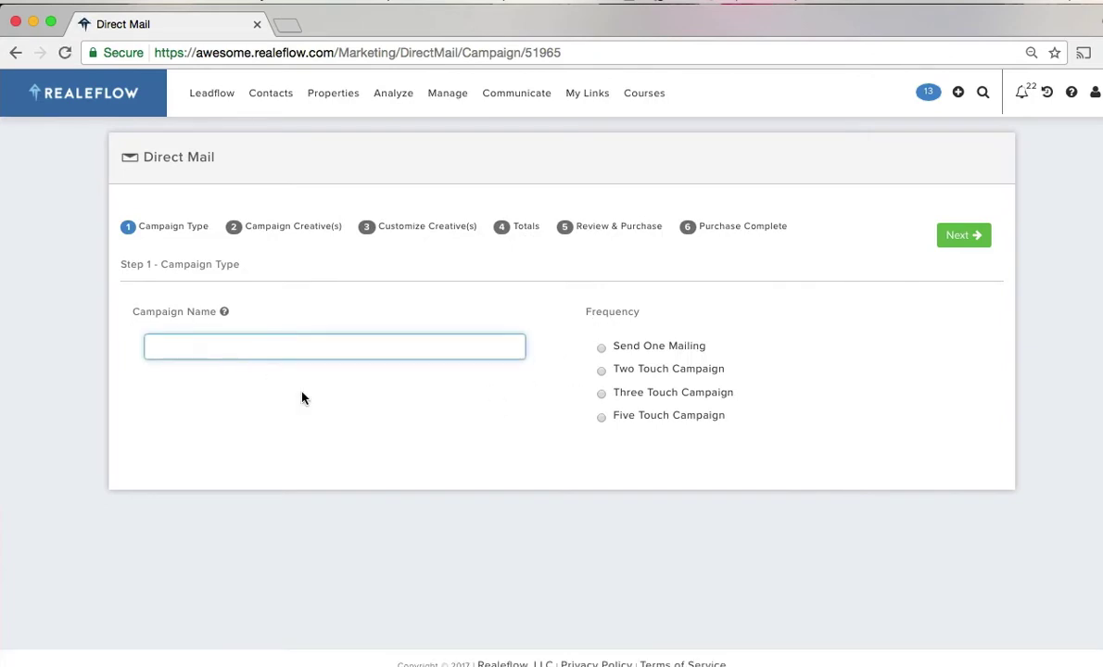
pyautogui.write('N')
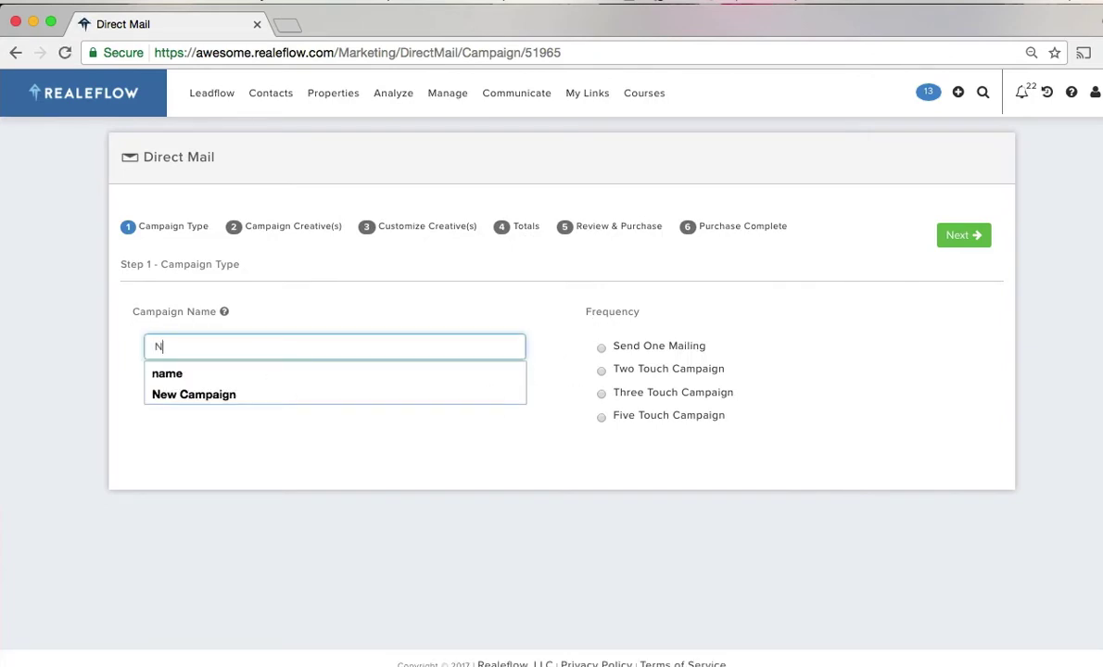
pyautogui.write('am')
pyautogui.press('BackSpace')
pyautogui.write('ame')
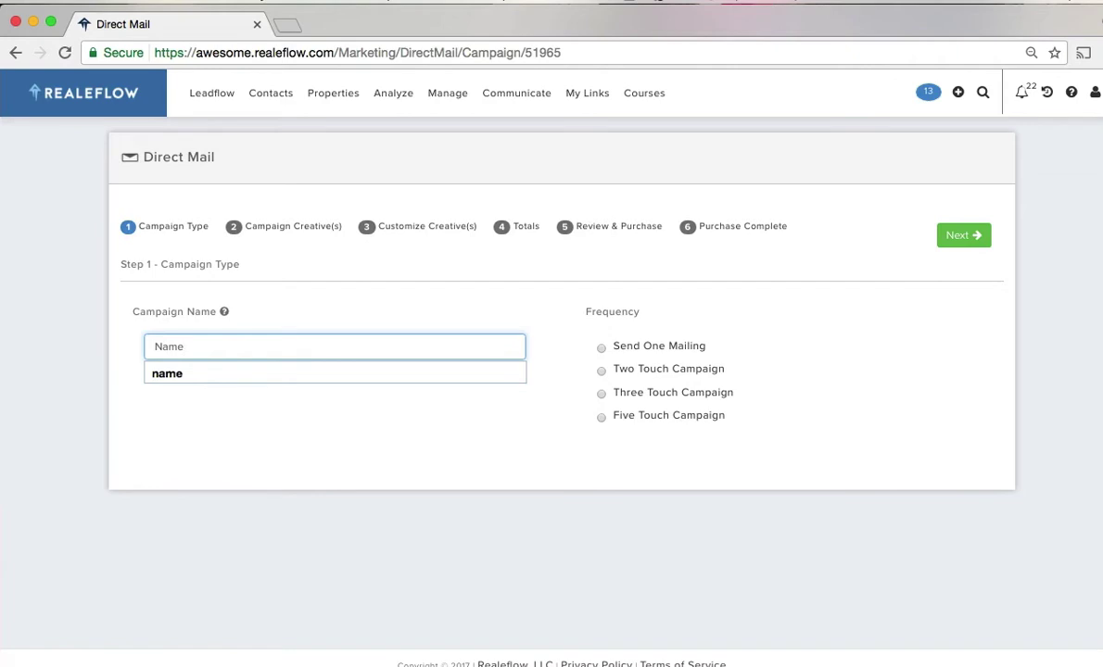
pyautogui.write('123')
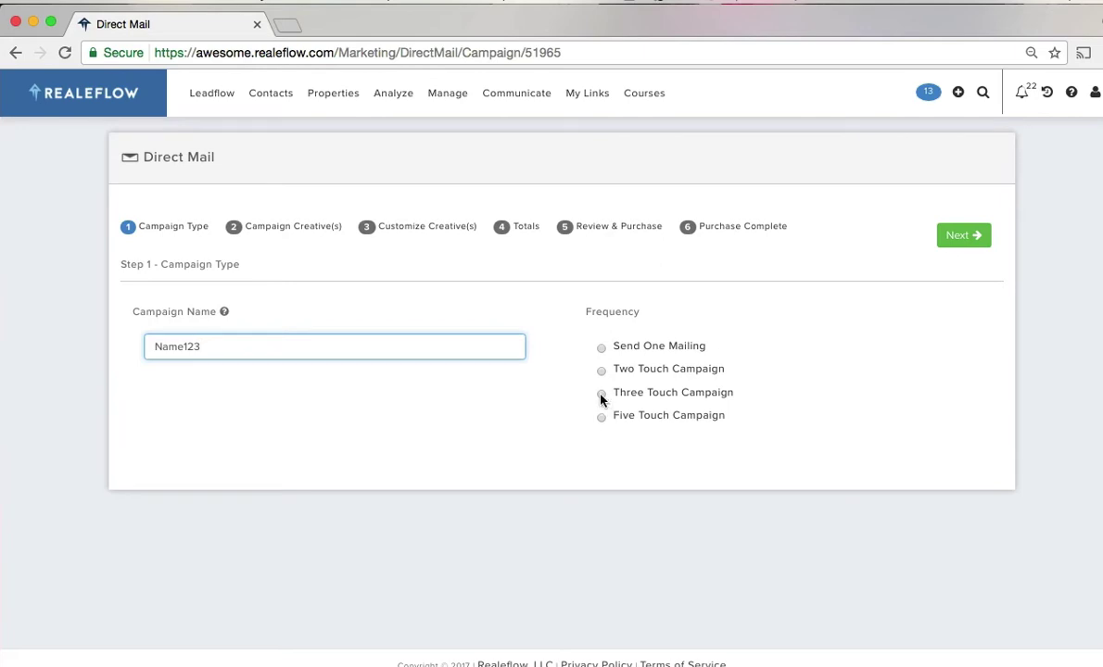
# - Make it a Three Touch Campaign with Bi-Weekly mailing frequency
pyautogui.click(601, 396)
pyautogui.click(663, 480)
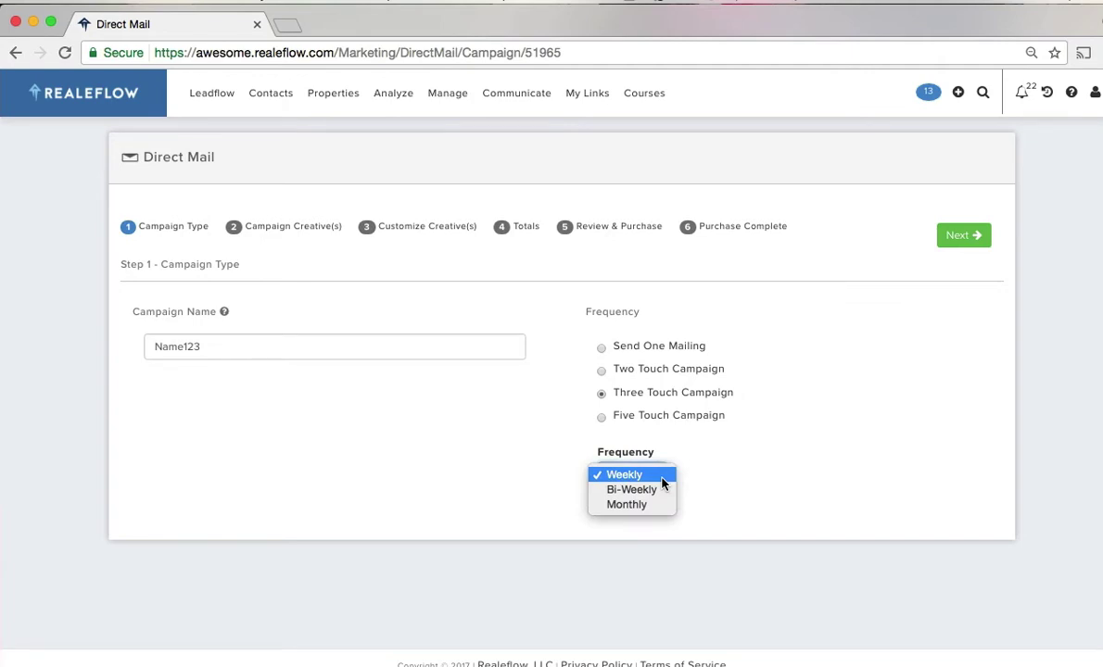
pyautogui.click(646, 490)
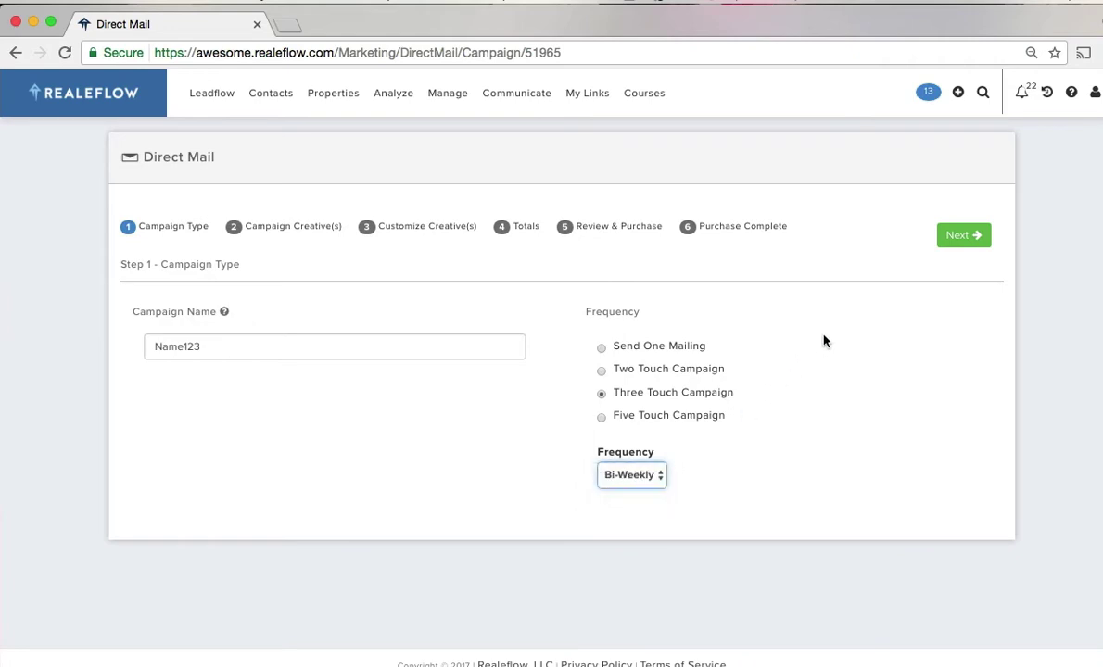
# - Set the Campaign Target to Absentee Owner - Rental Property
pyautogui.click(960, 239)
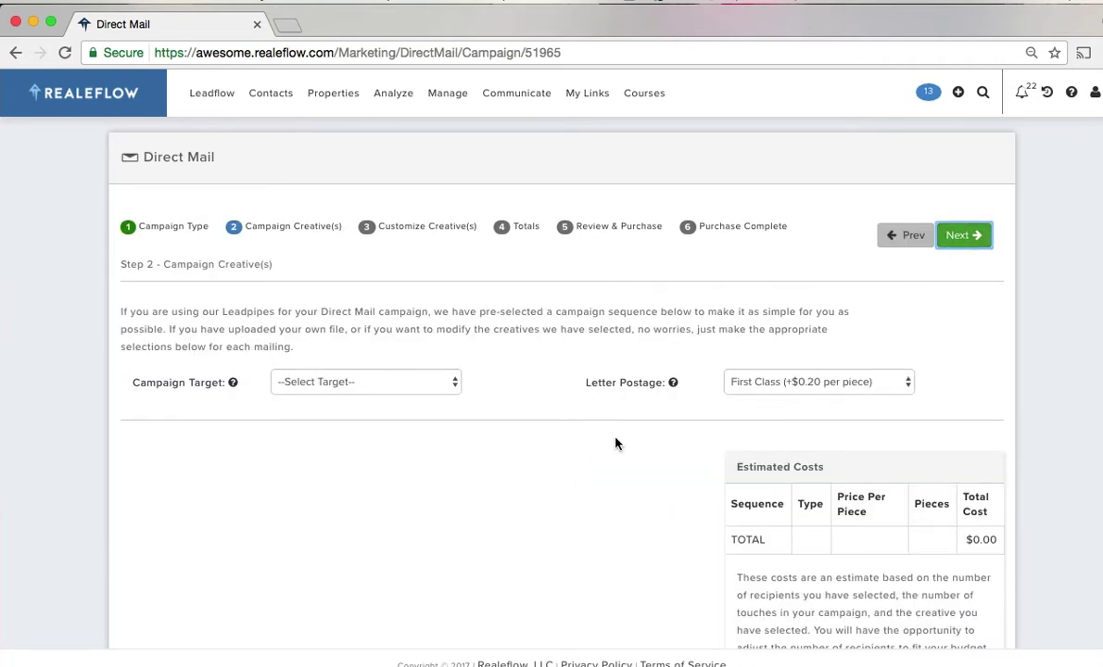
pyautogui.click(423, 383)
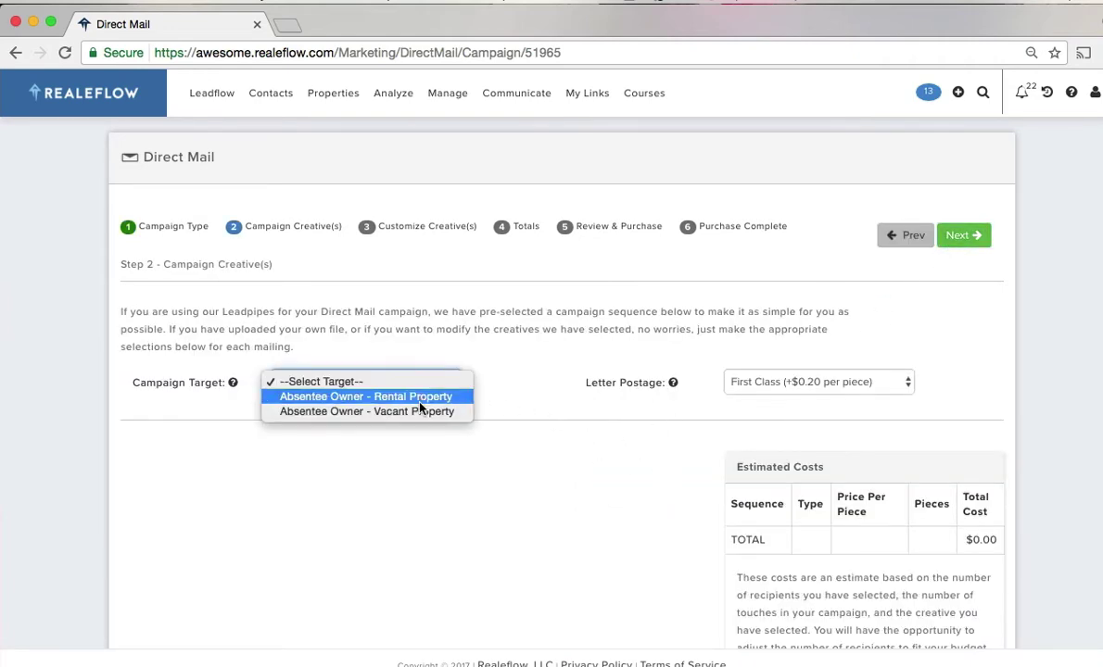
pyautogui.click(419, 402)
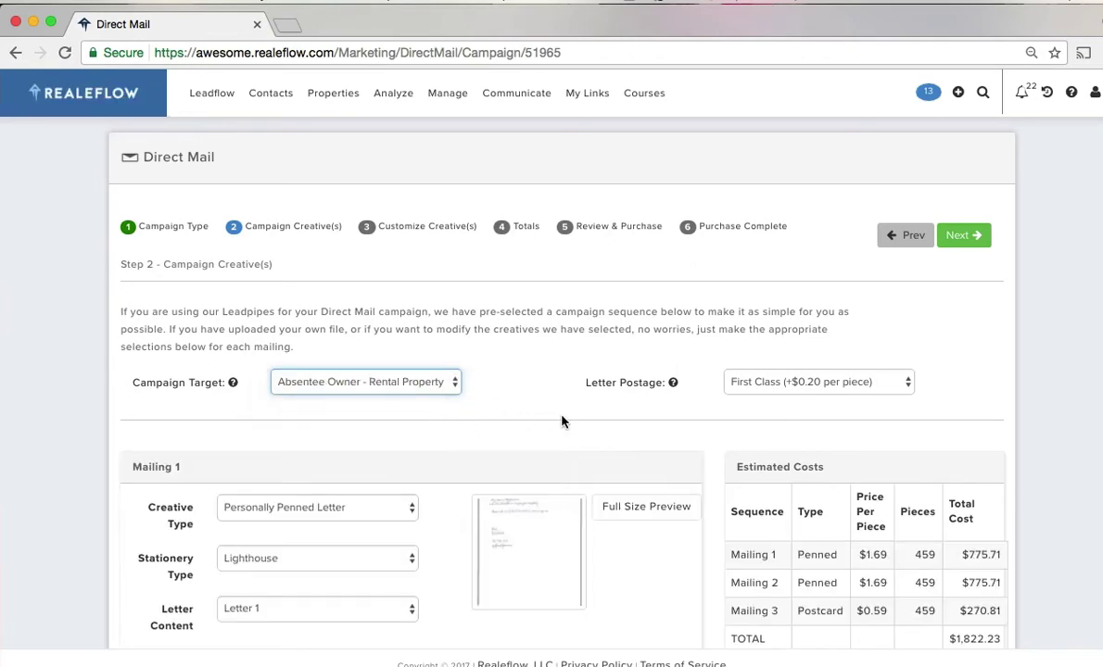
pyautogui.scroll(-3, 640, 450)
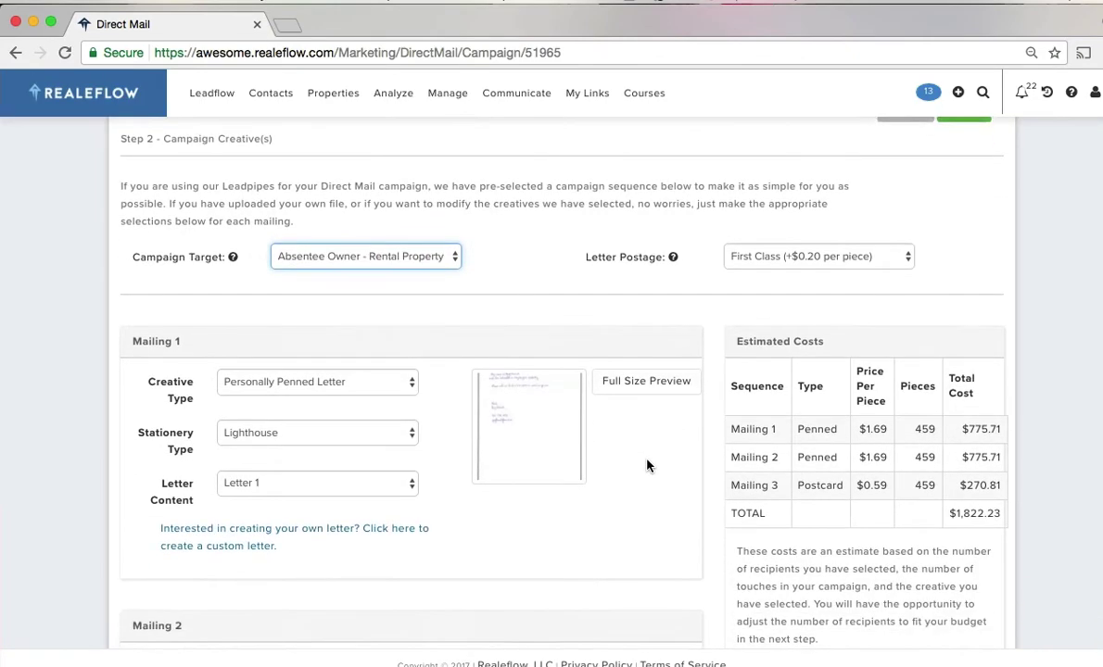
pyautogui.scroll(-1, 648, 465)
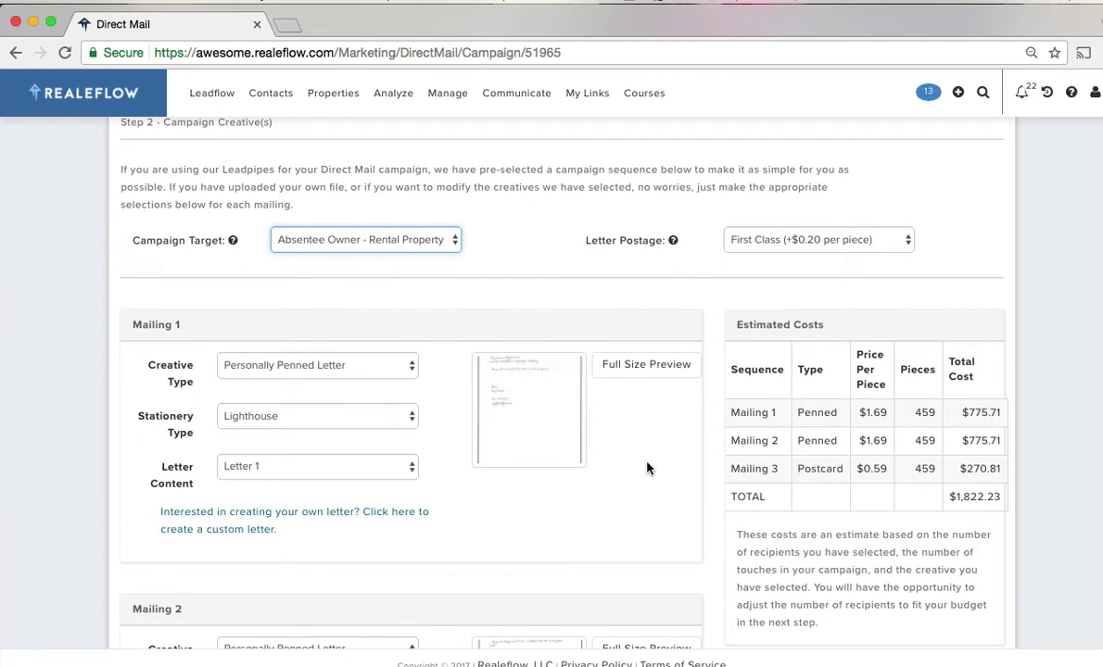
# - Keep Mailing 1 as a Personally Penned Letter and preview it at full size
pyautogui.click(410, 369)
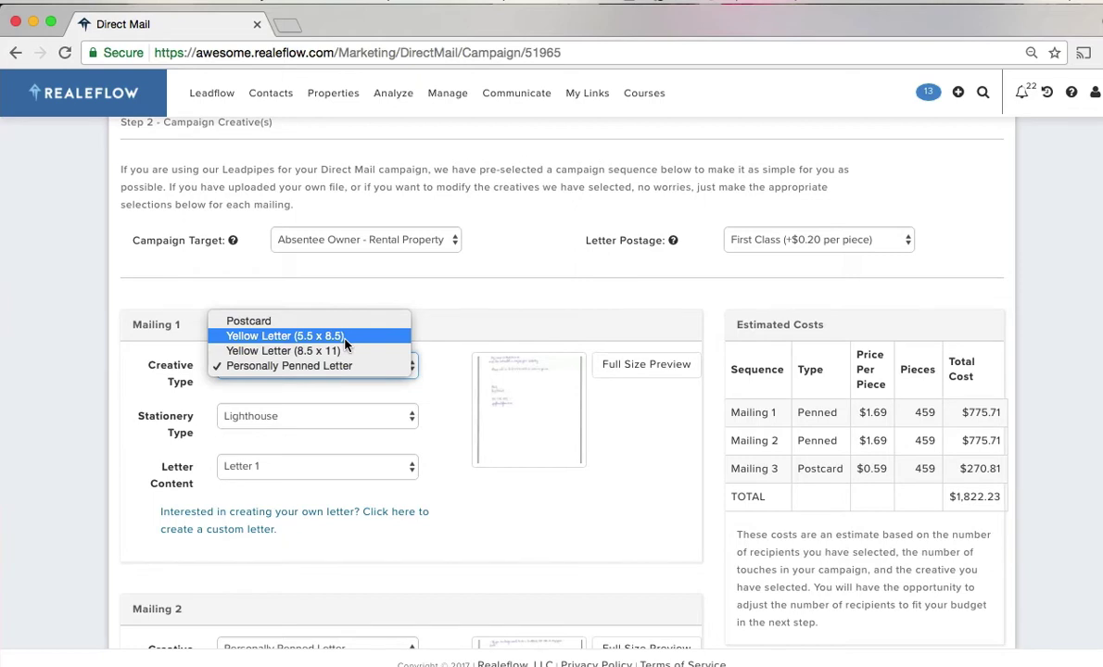
pyautogui.click(447, 464)
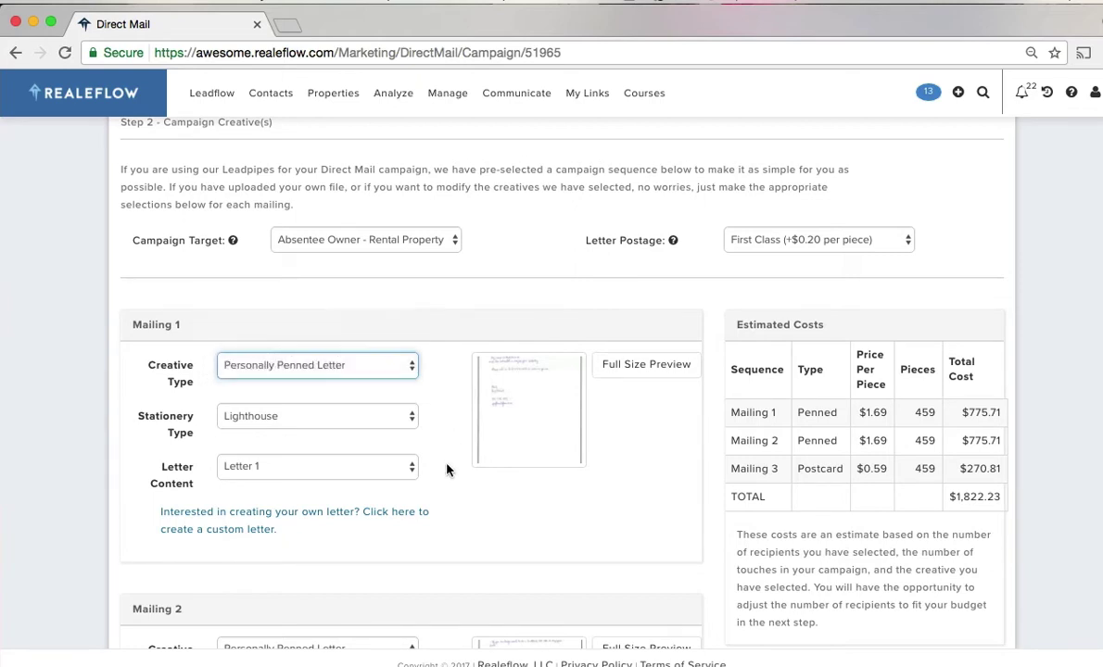
pyautogui.click(411, 367)
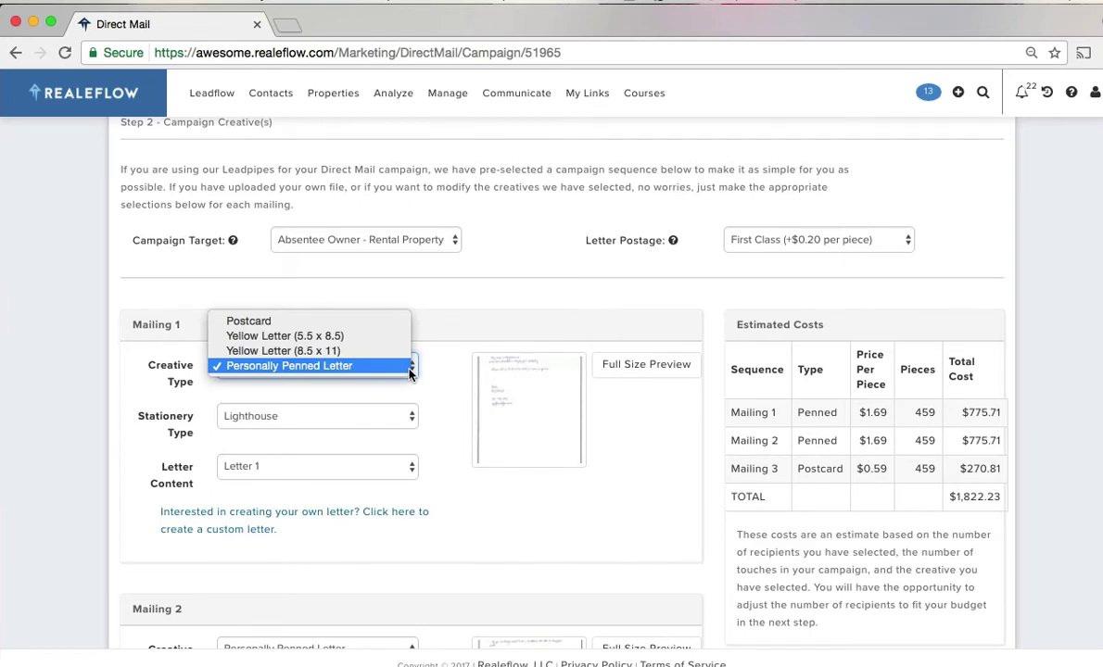
pyautogui.click(449, 410)
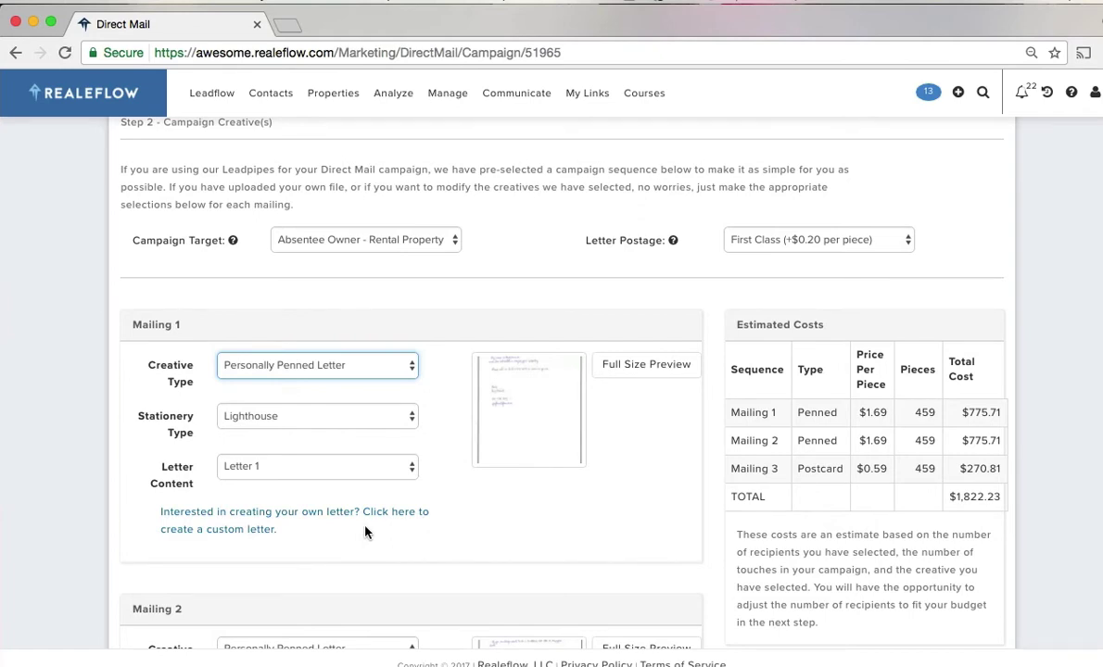
pyautogui.scroll(-2, 483, 491)
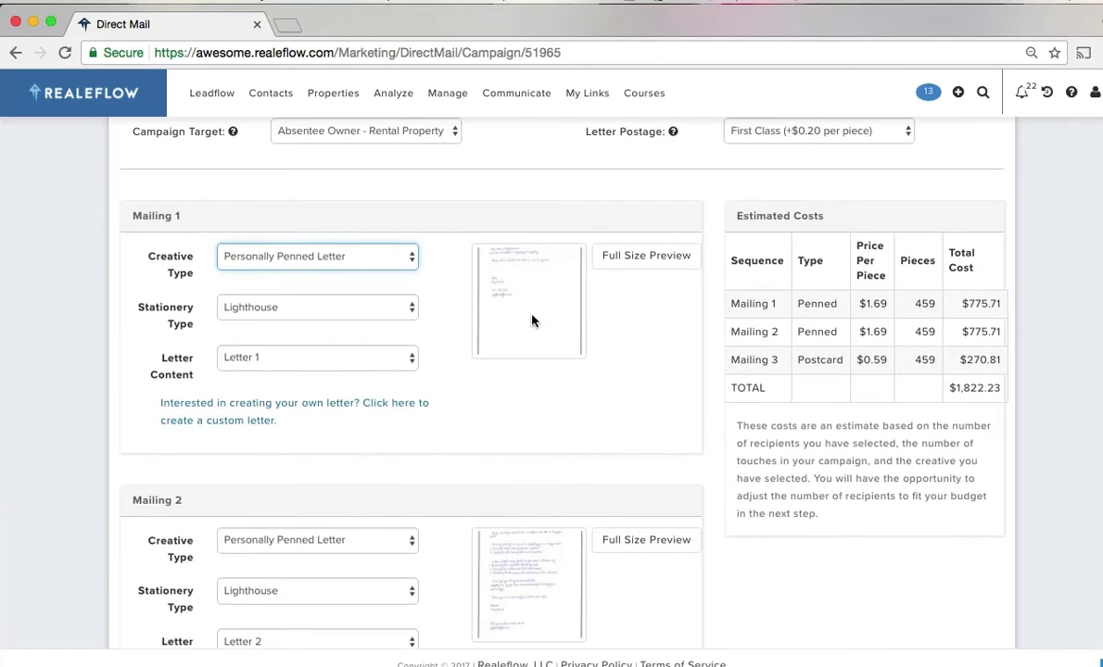
pyautogui.click(530, 319)
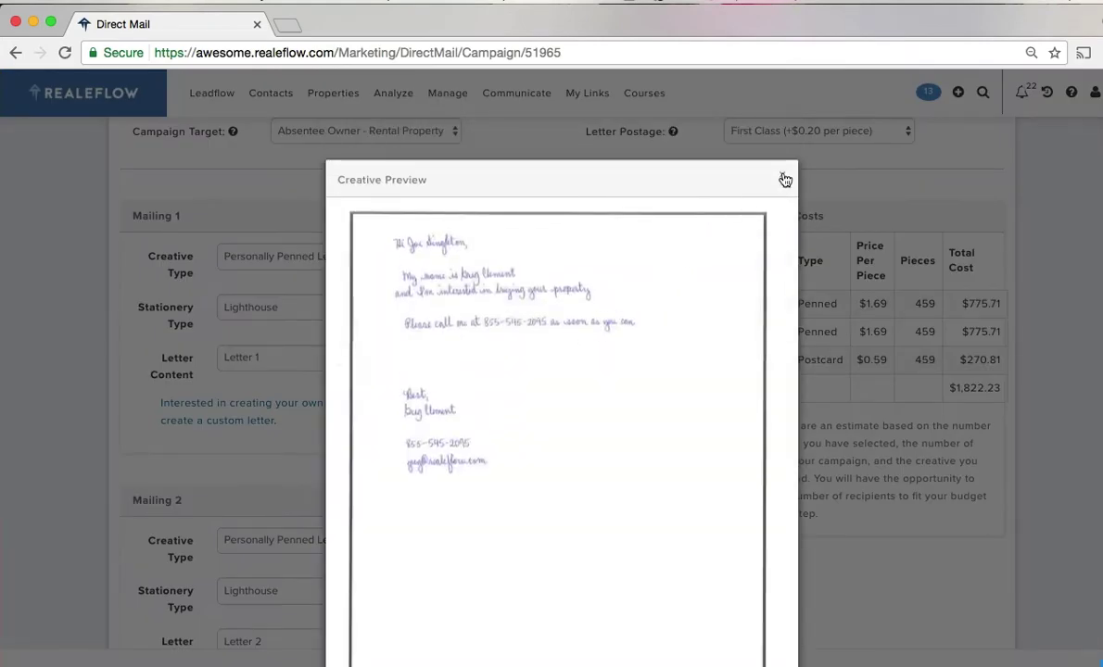
pyautogui.click(785, 179)
pyautogui.scroll(-4, 457, 458)
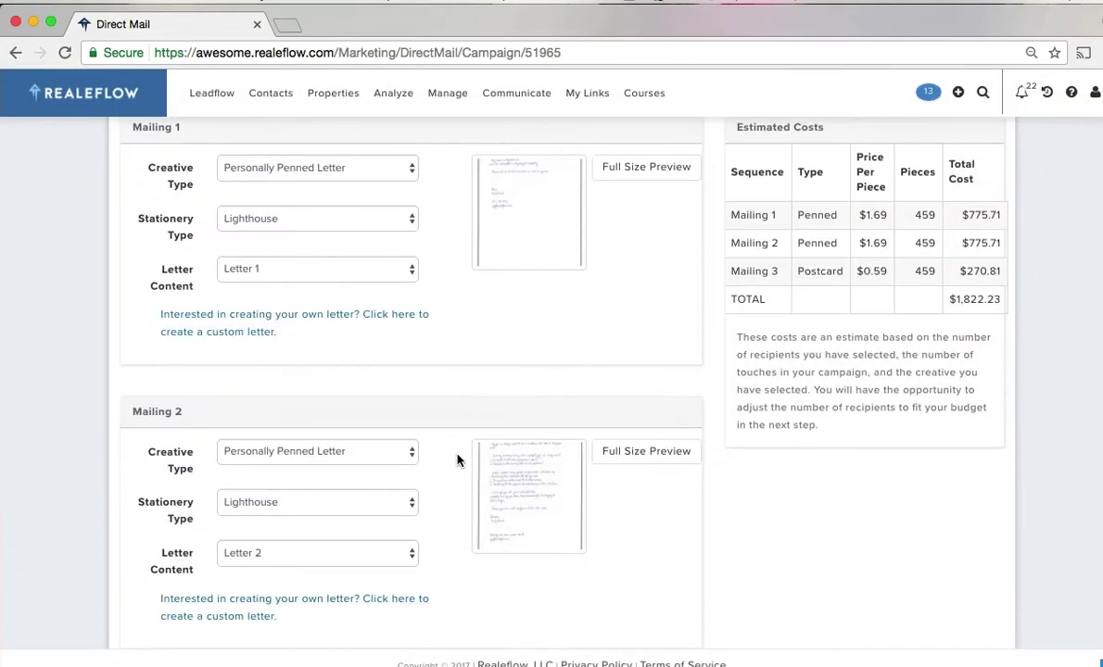
pyautogui.scroll(-1, 456, 459)
# - Switch Mailing 2 to a Yellow Letter (5.5 x 8.5) and proceed to creative customization
pyautogui.click(408, 265)
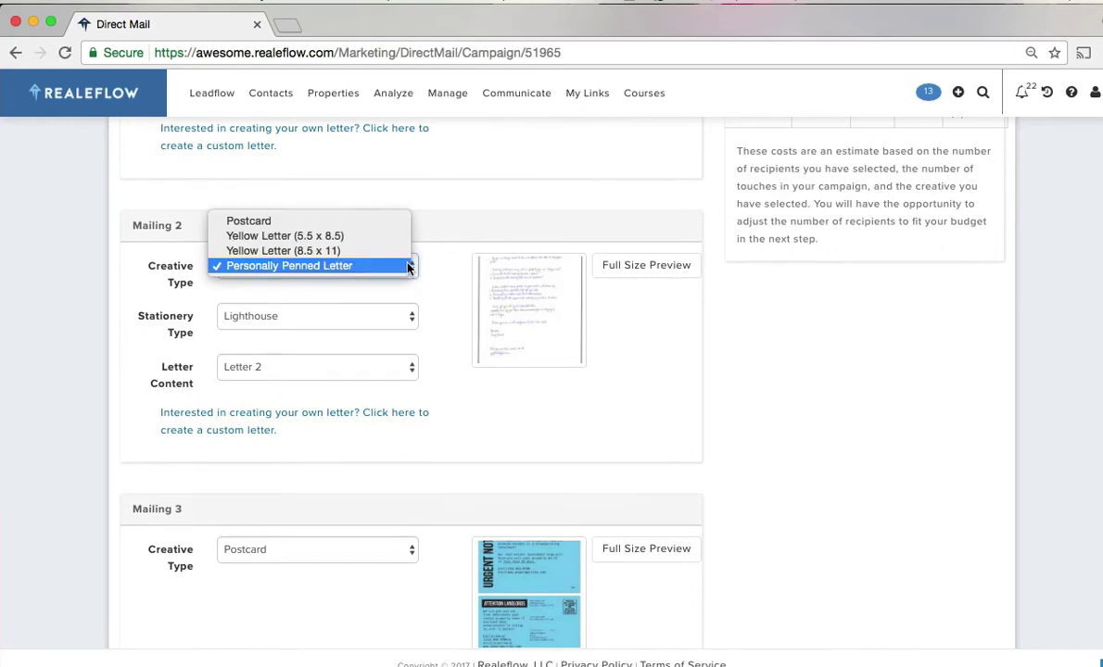
pyautogui.click(360, 239)
pyautogui.scroll(-1, 450, 421)
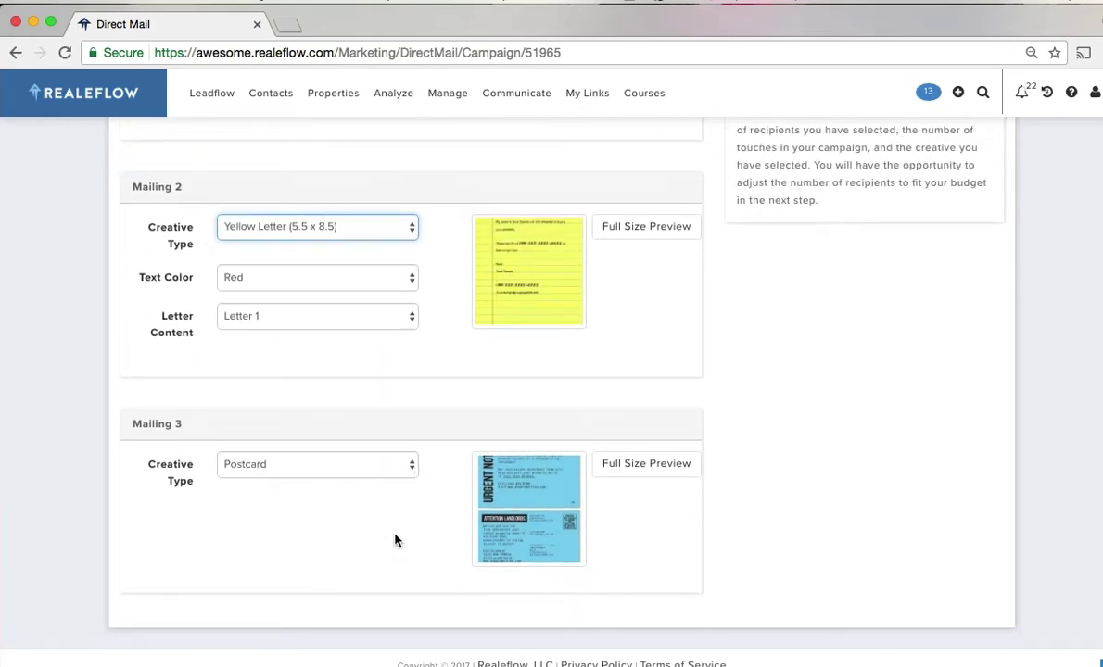
pyautogui.scroll(10, 741, 503)
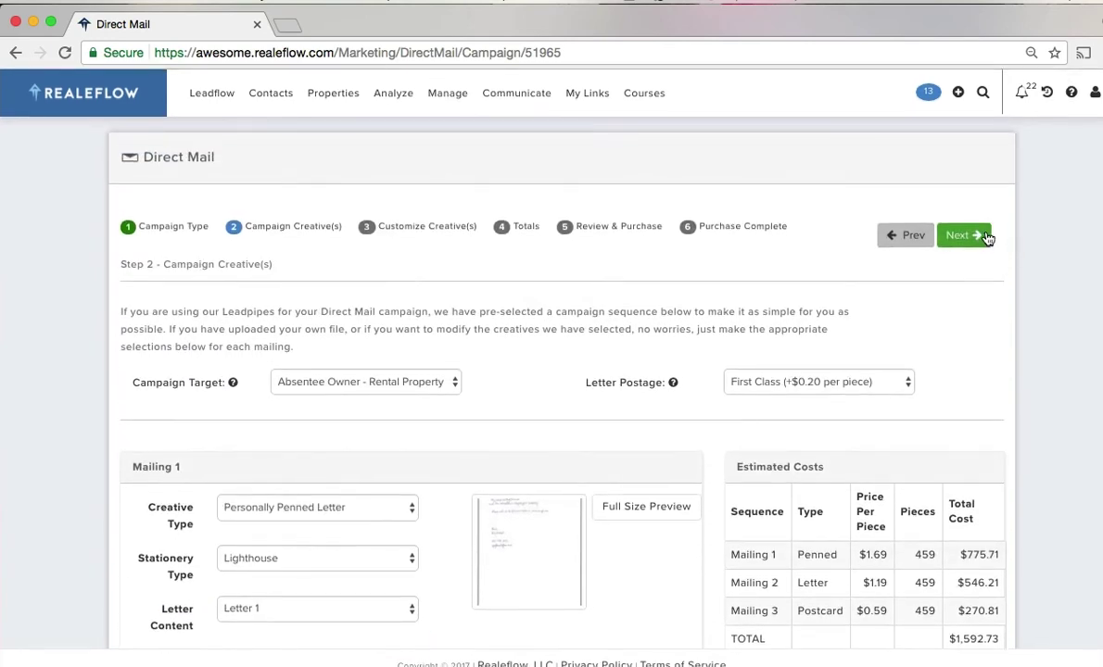
pyautogui.click(915, 237)
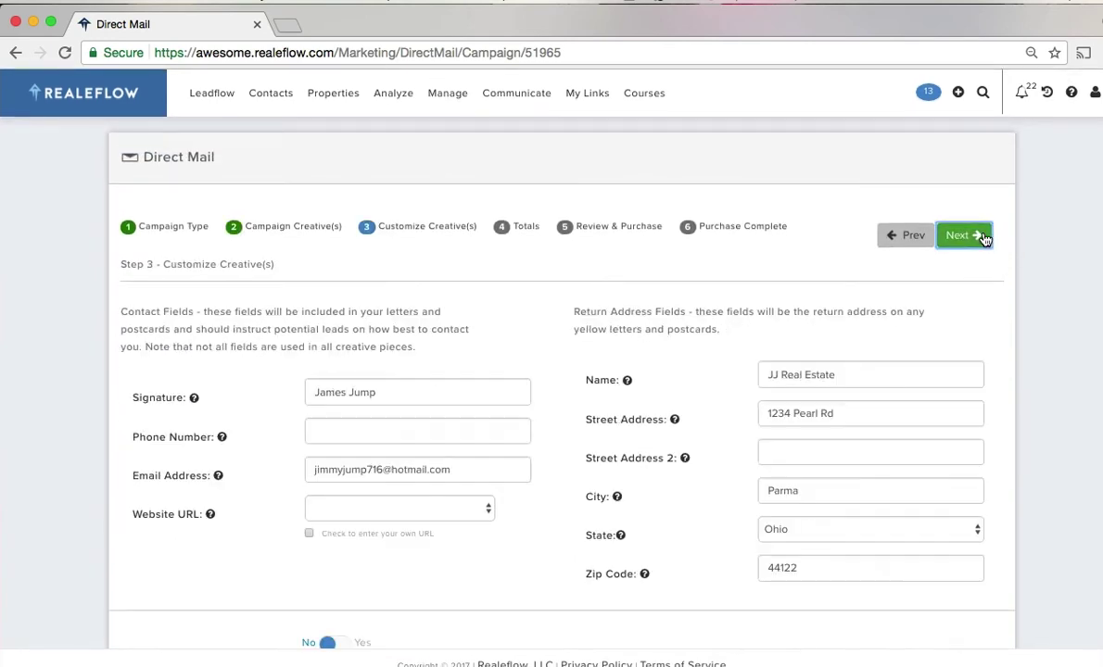
# - Enter the contact phone number, choose the seller squeeze site URL, and advance to Totals
pyautogui.click(339, 432)
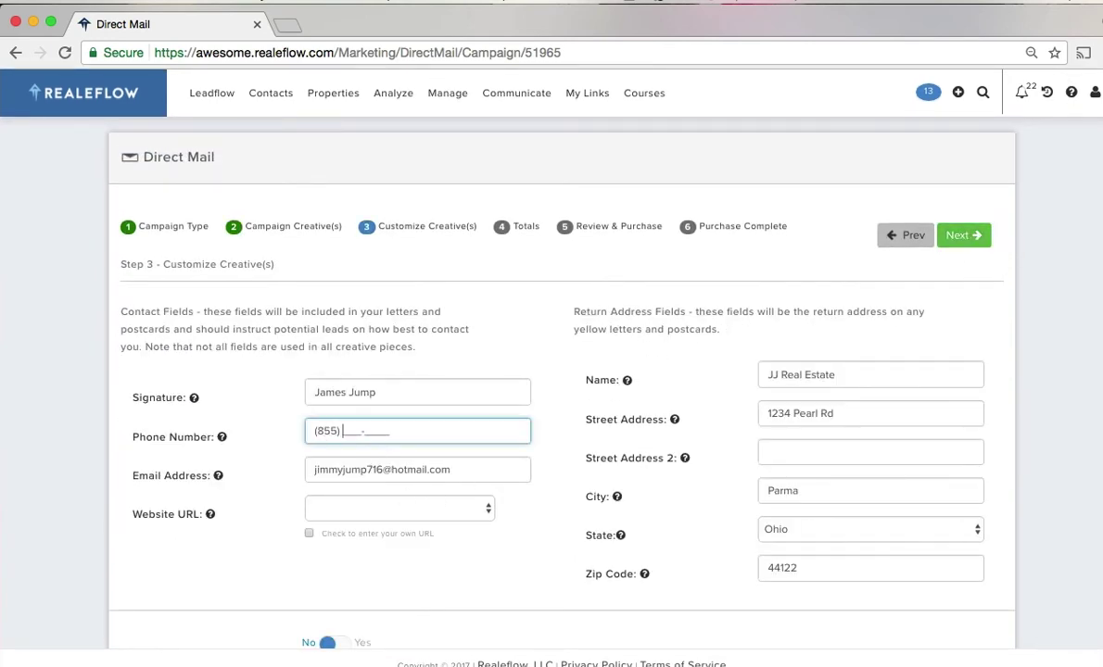
pyautogui.click(393, 512)
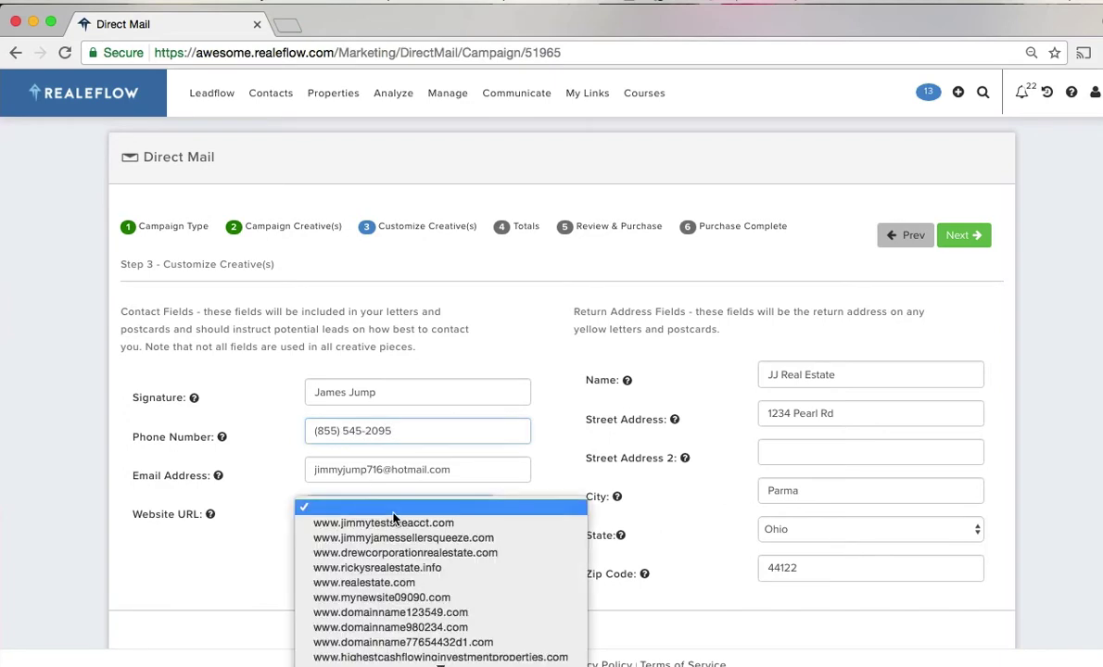
pyautogui.click(393, 536)
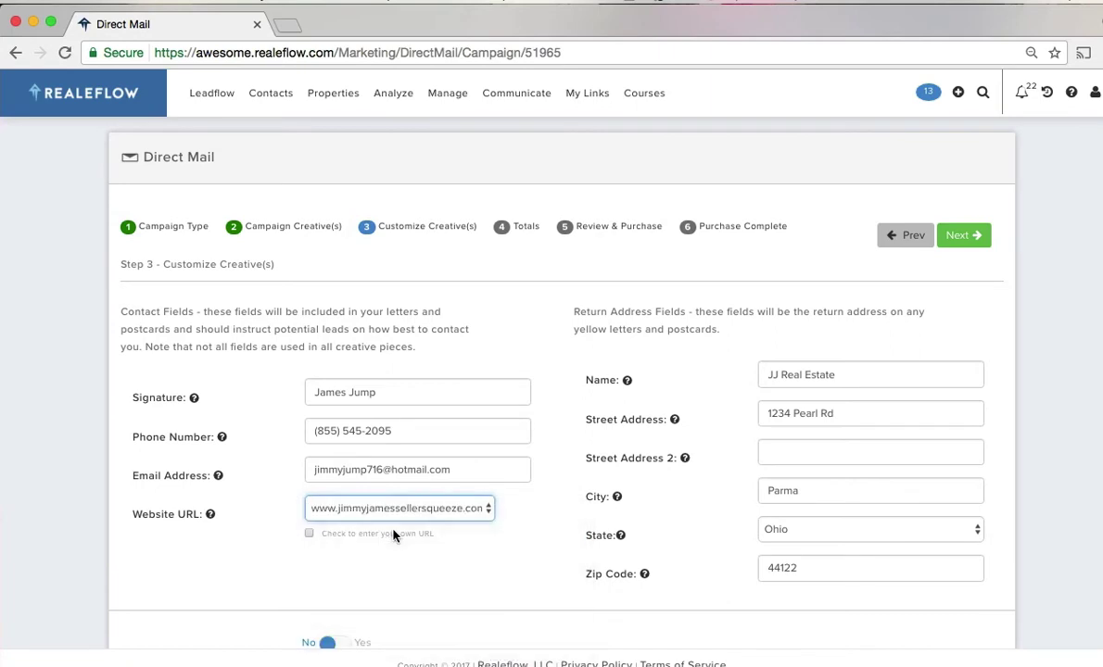
pyautogui.scroll(-1, 602, 417)
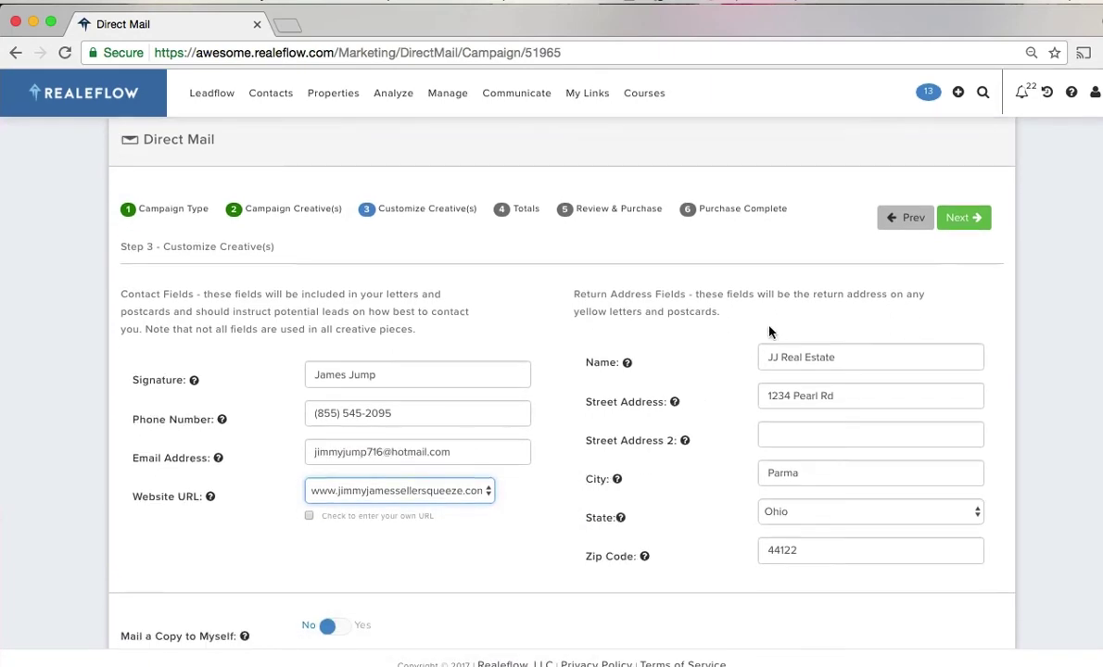
pyautogui.click(960, 220)
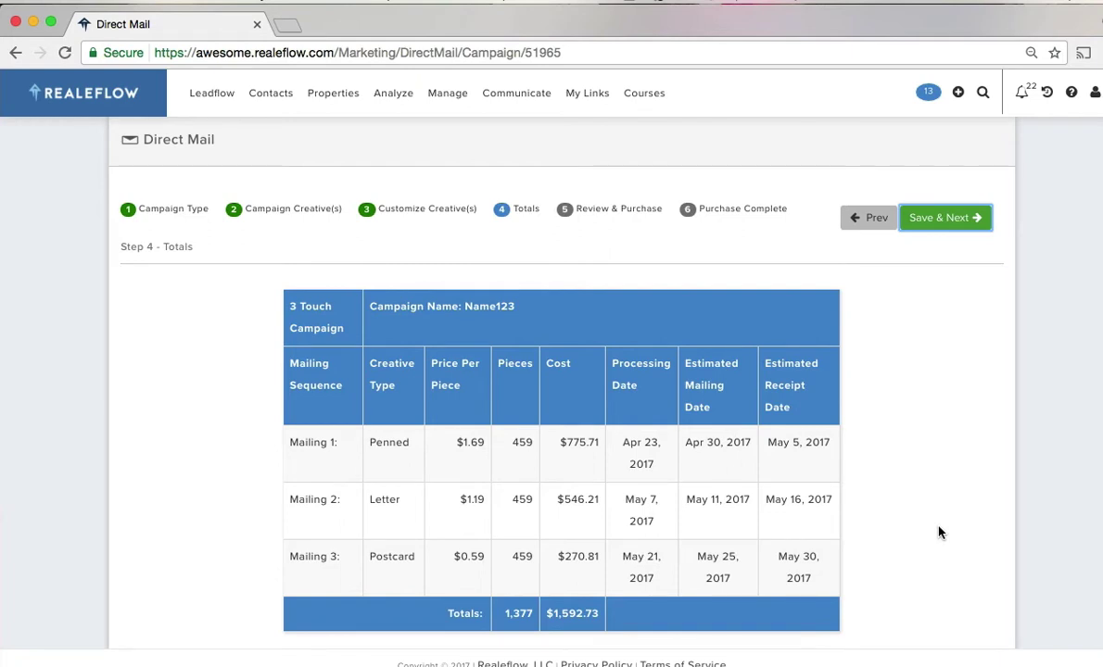
# - Adjust the budget to 240 pieces per mailing ($832.80 total) and save the totals
pyautogui.scroll(-2, 939, 532)
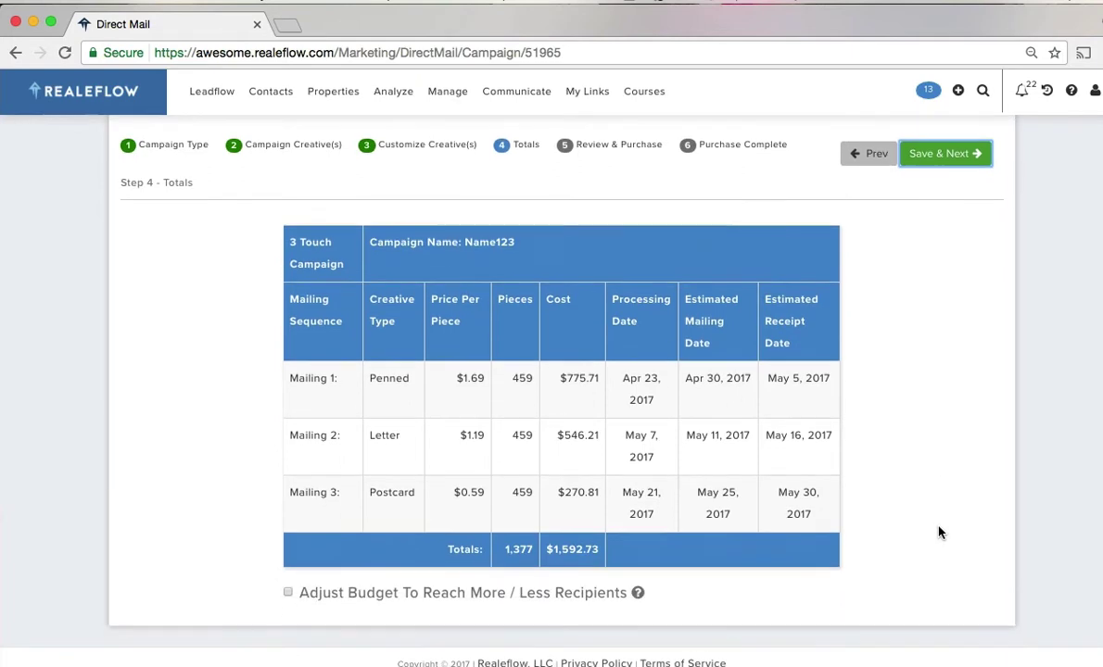
pyautogui.click(287, 594)
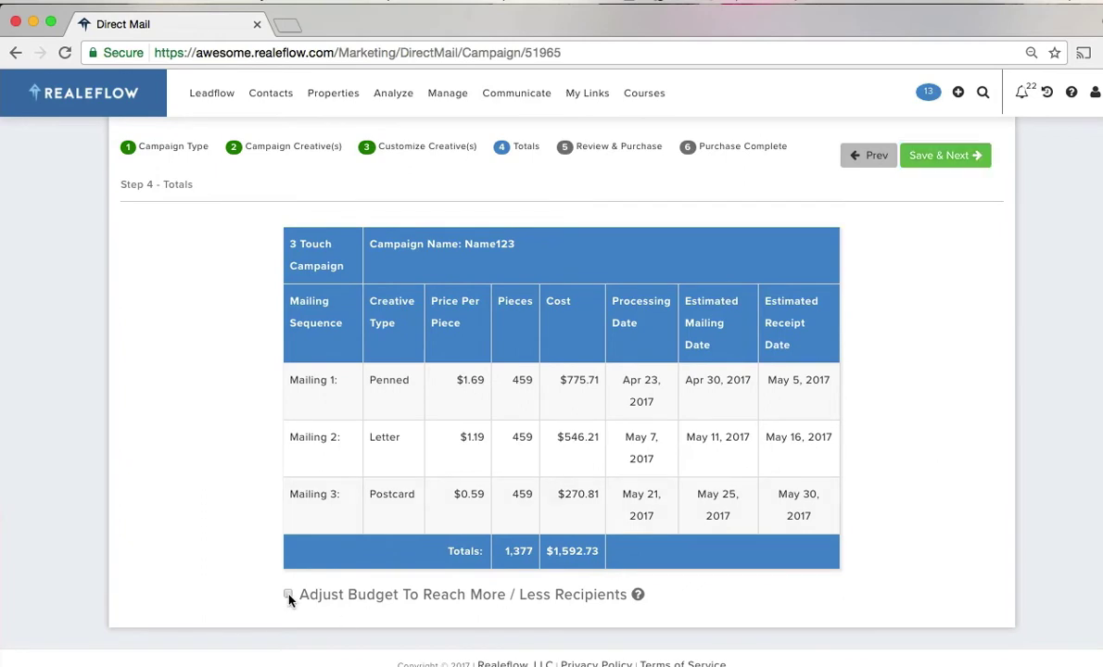
pyautogui.scroll(-3, 803, 551)
pyautogui.moveTo(825, 552); pyautogui.dragTo(577, 566)
pyautogui.scroll(3, 895, 152)
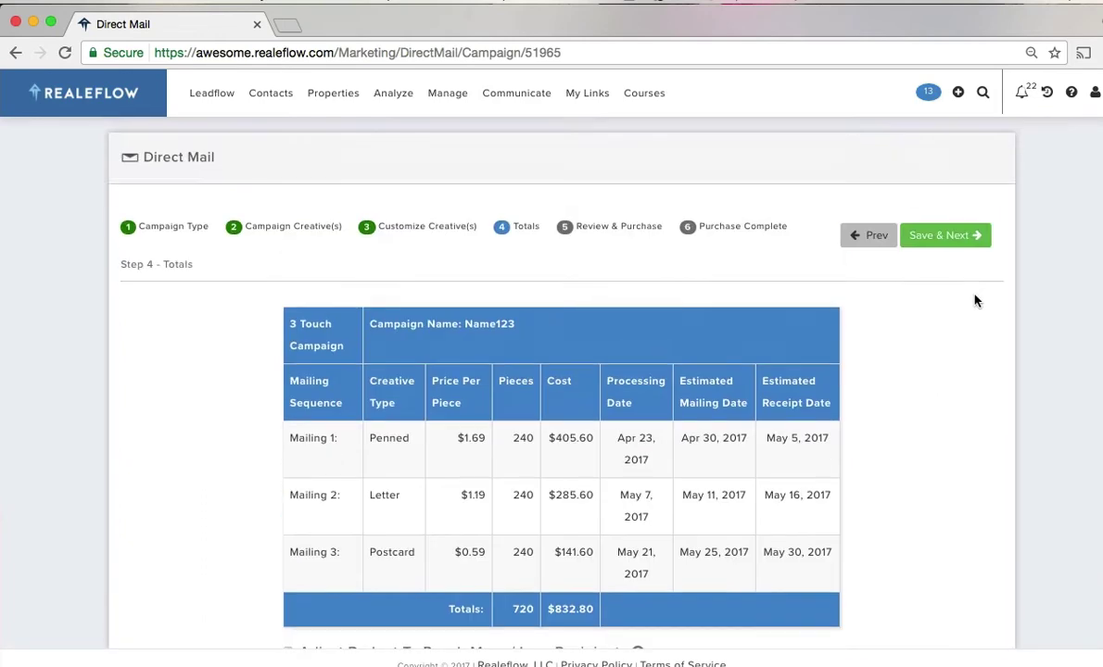
pyautogui.click(959, 239)
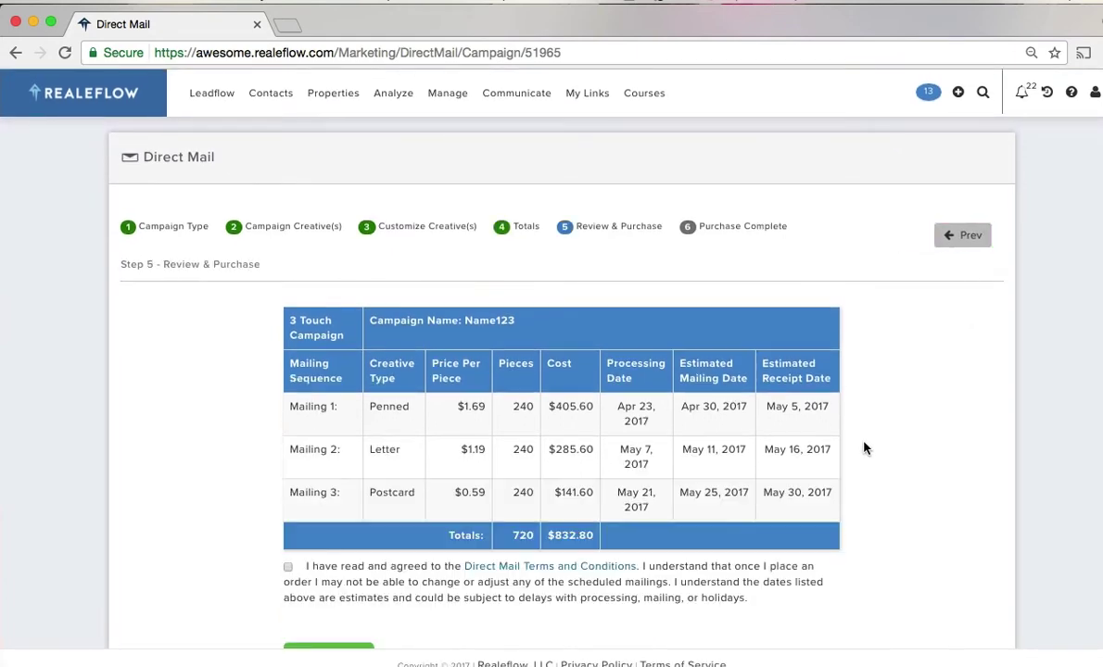
# - Accept the direct mail terms and conditions, then return to the home dashboard
pyautogui.scroll(-2, 514, 492)
pyautogui.click(288, 502)
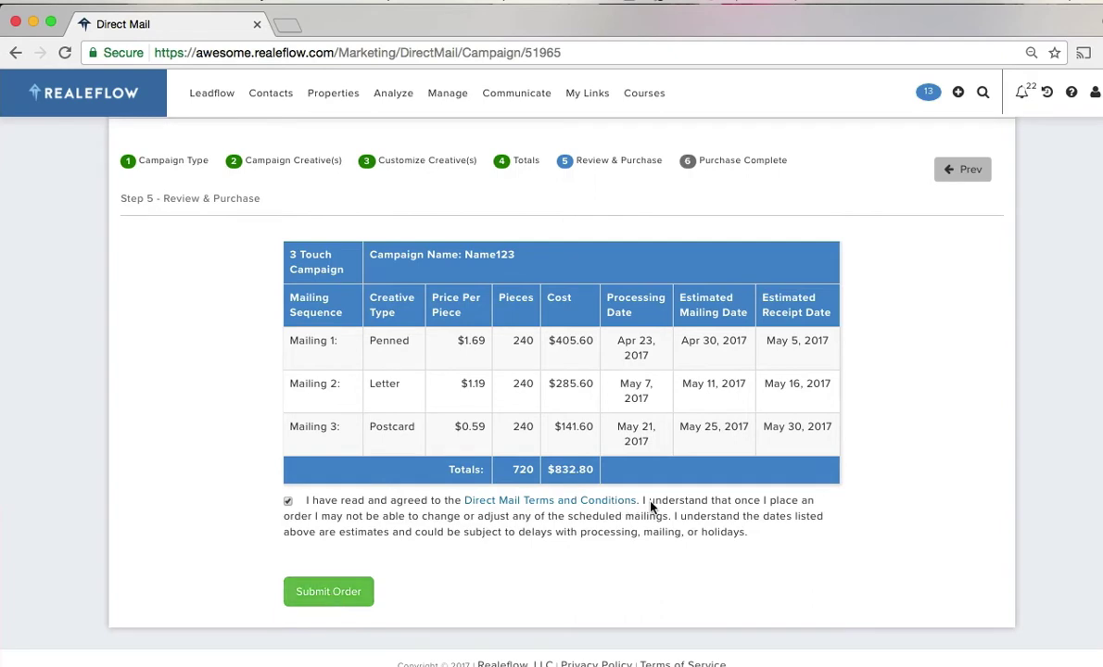
pyautogui.scroll(2, 617, 464)
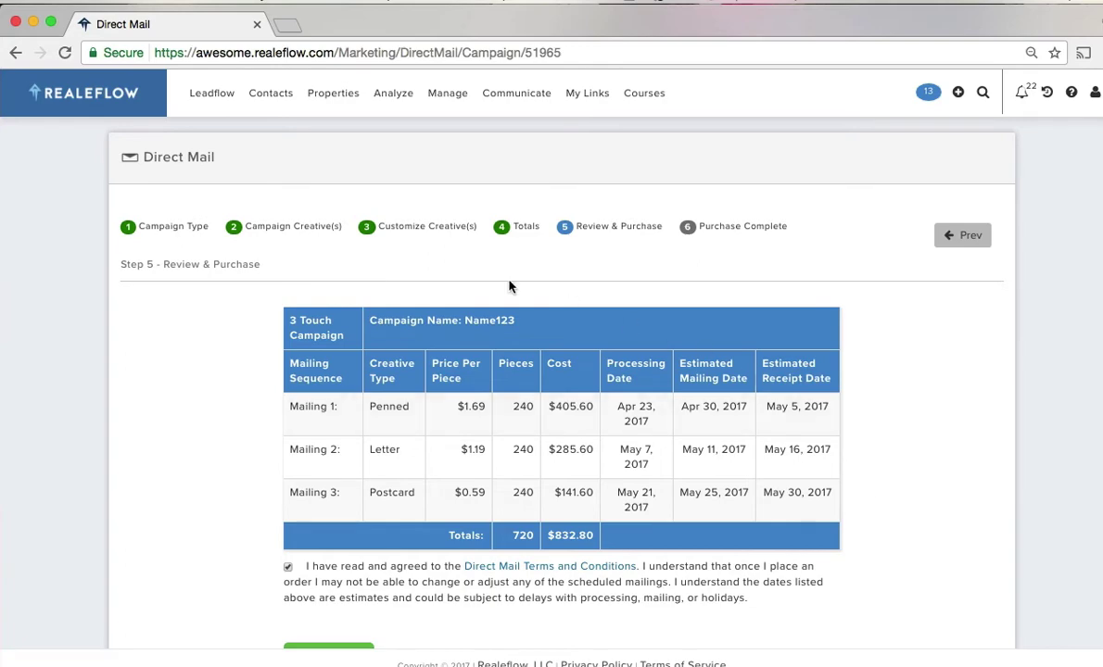
pyautogui.click(93, 97)
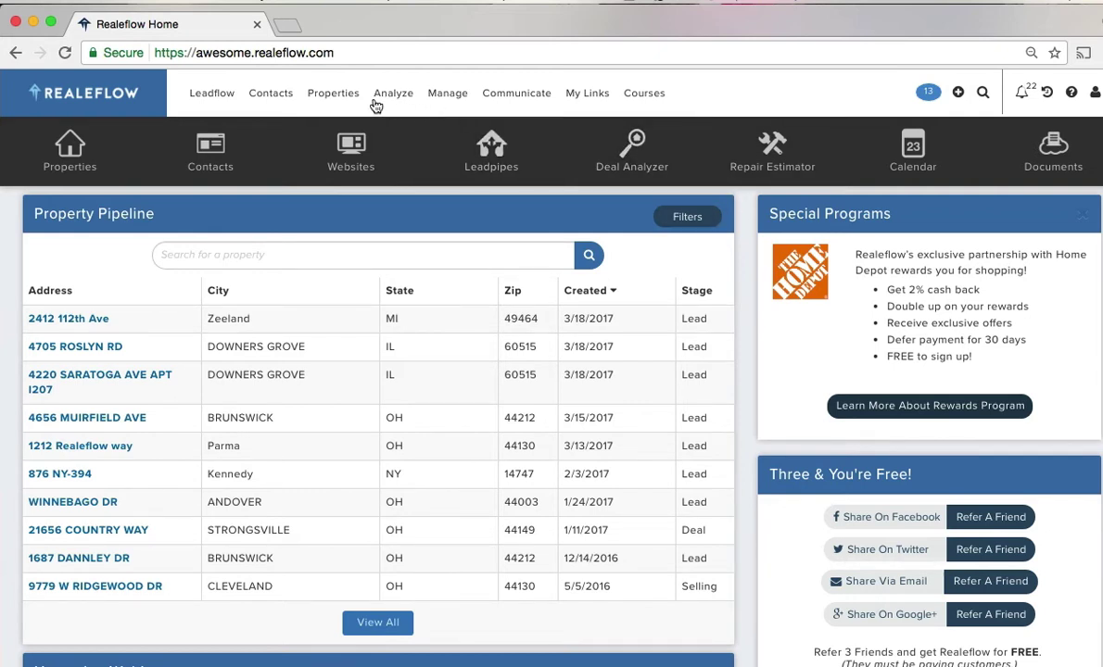
pyautogui.moveTo(354, 98)
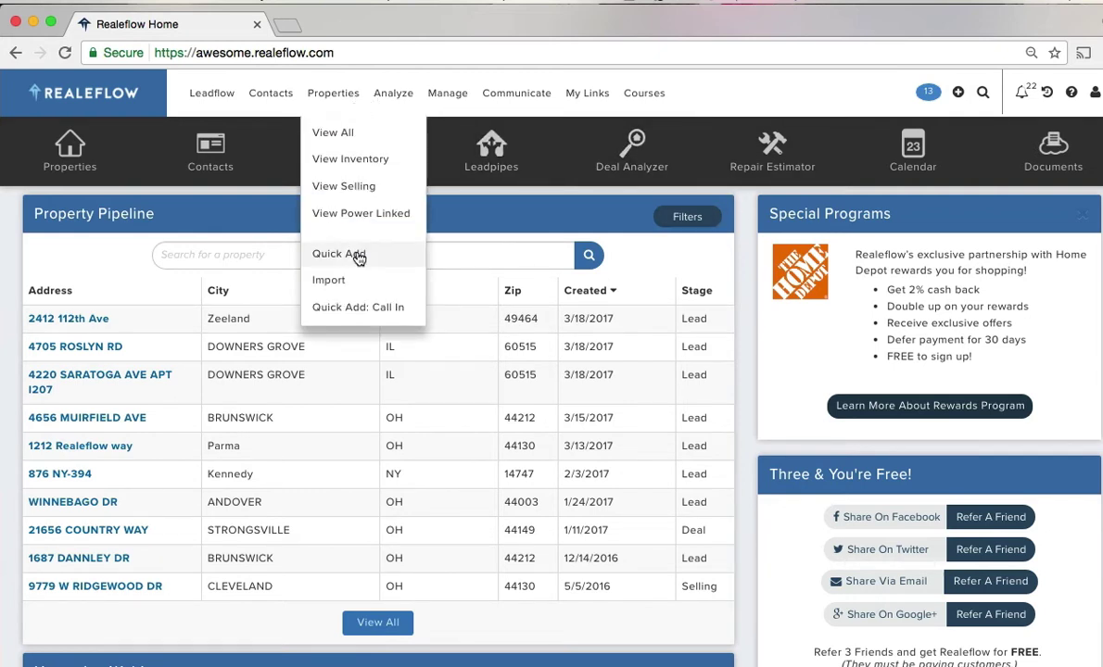
pyautogui.click(360, 257)
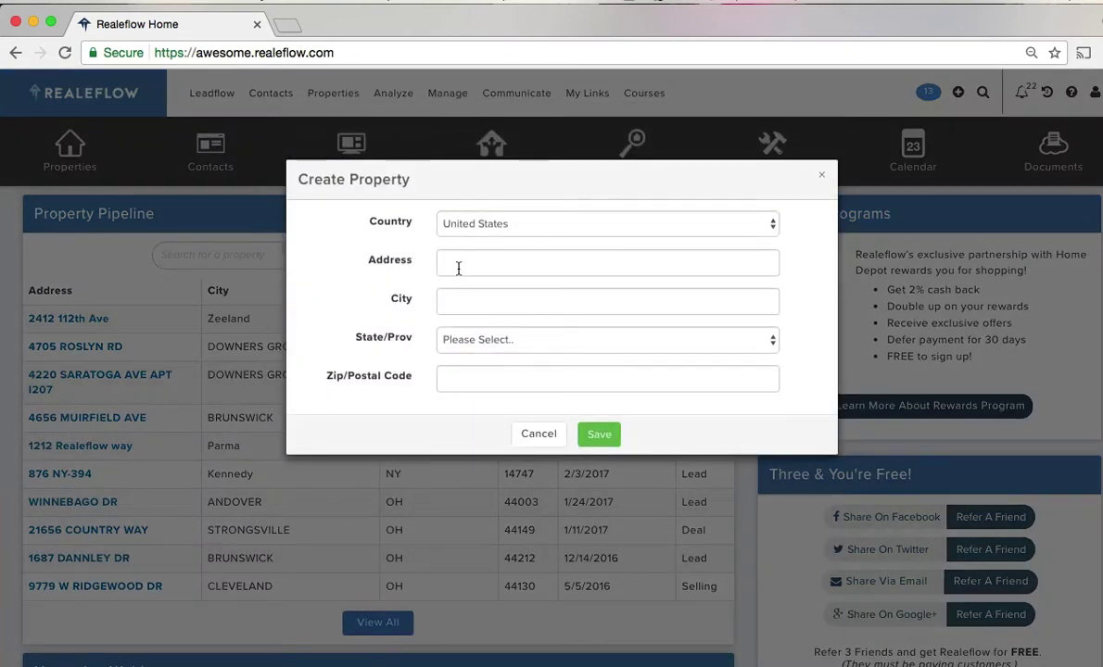
pyautogui.click(458, 266)
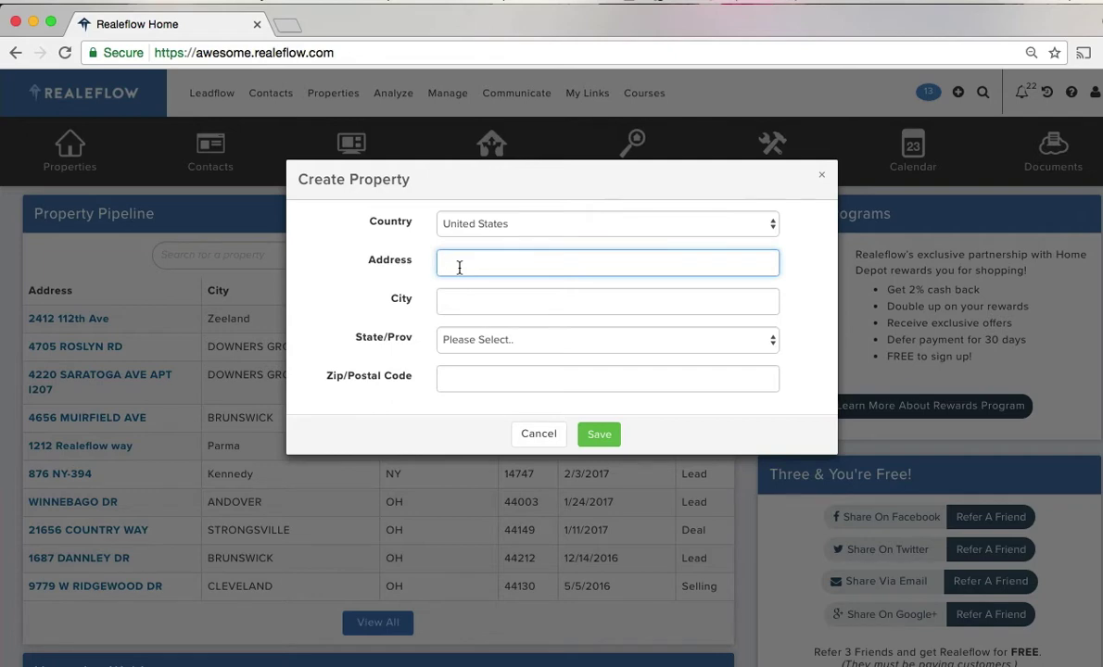
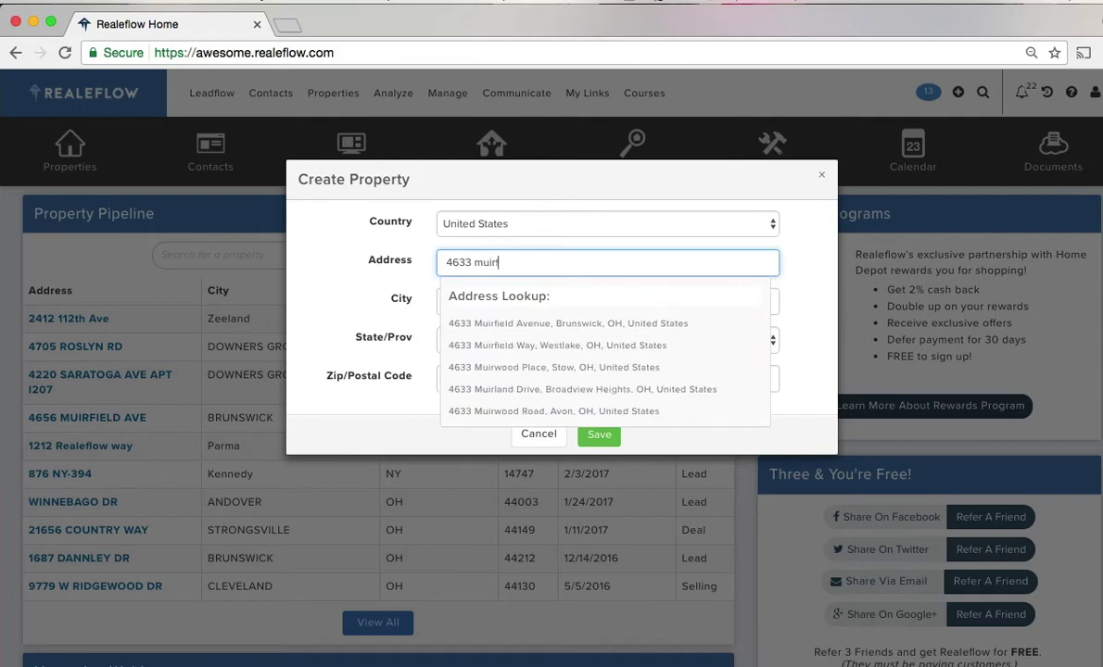
pyautogui.click(524, 326)
pyautogui.click(599, 435)
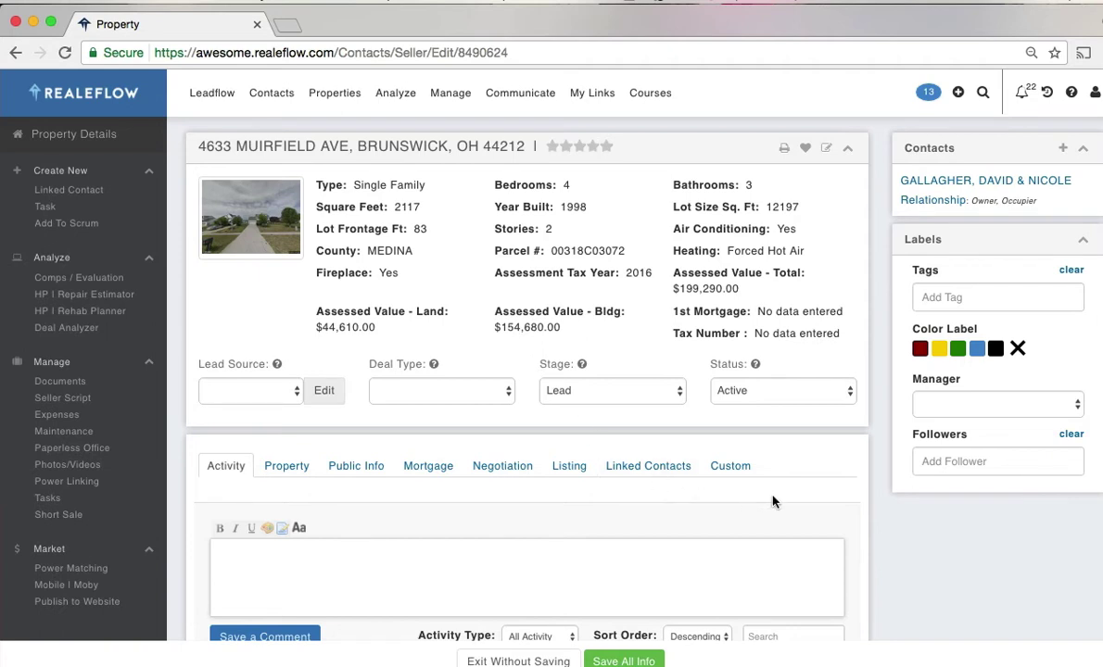
pyautogui.scroll(-1, 861, 505)
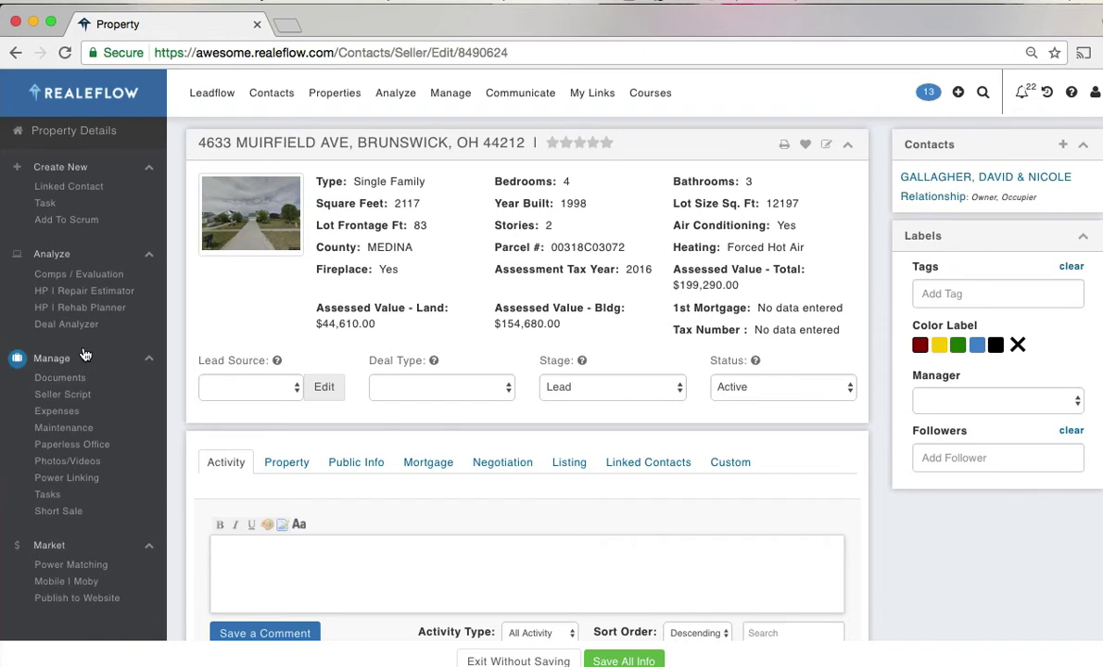
pyautogui.click(84, 278)
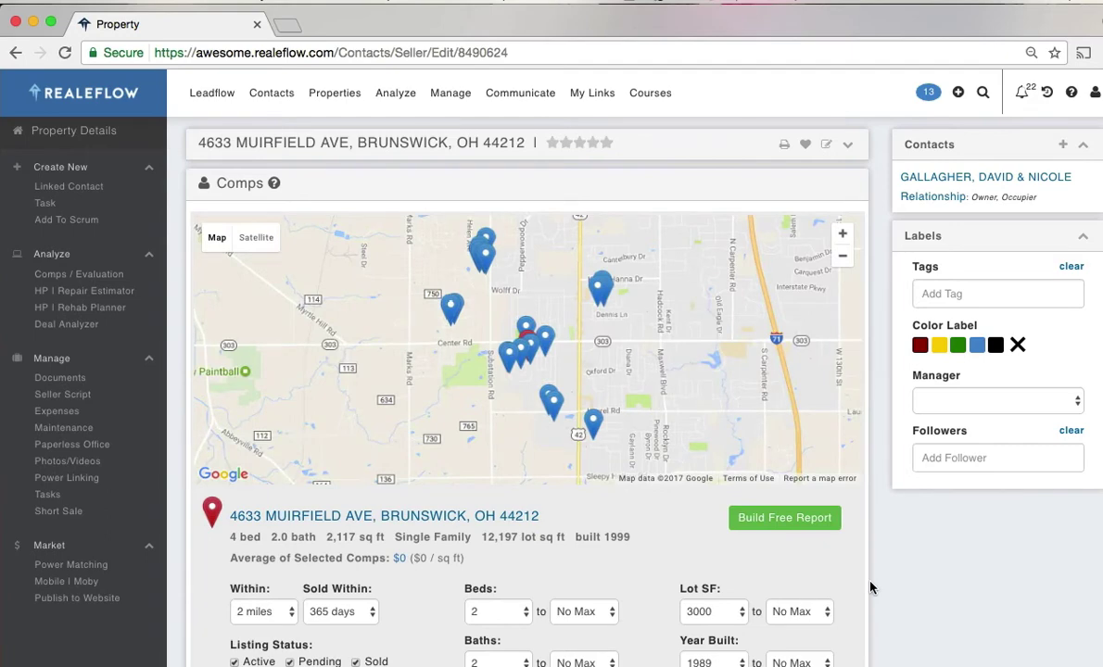
# - Set the comps filters to within 1 mile, sold within 180 days, minimum lot size 3000
pyautogui.scroll(-2, 871, 586)
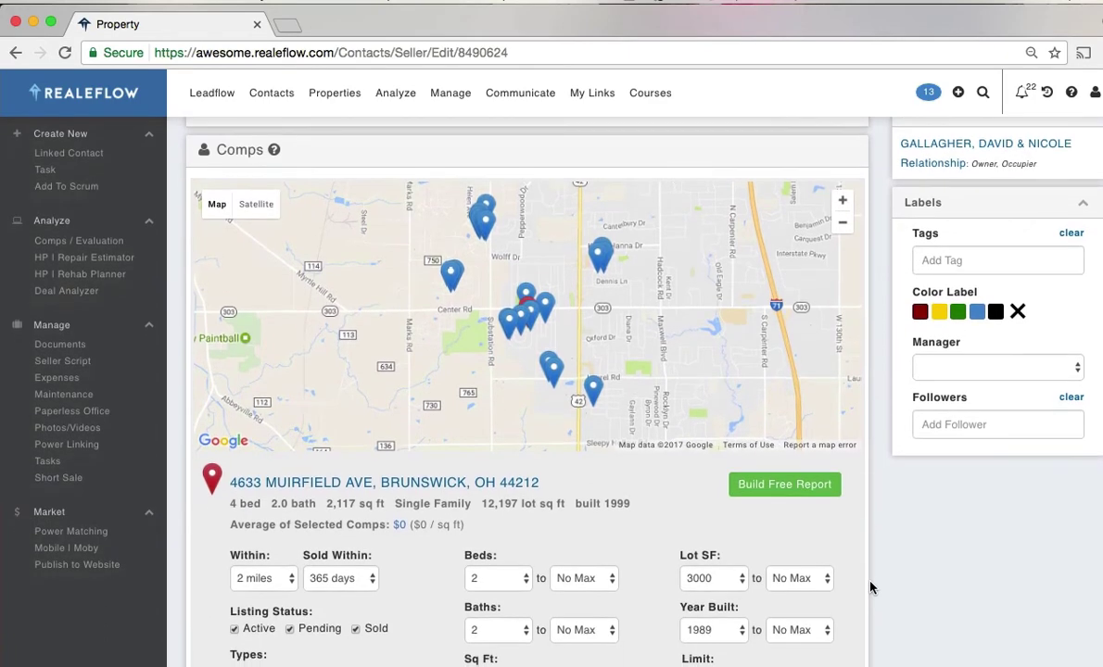
pyautogui.scroll(-4, 917, 524)
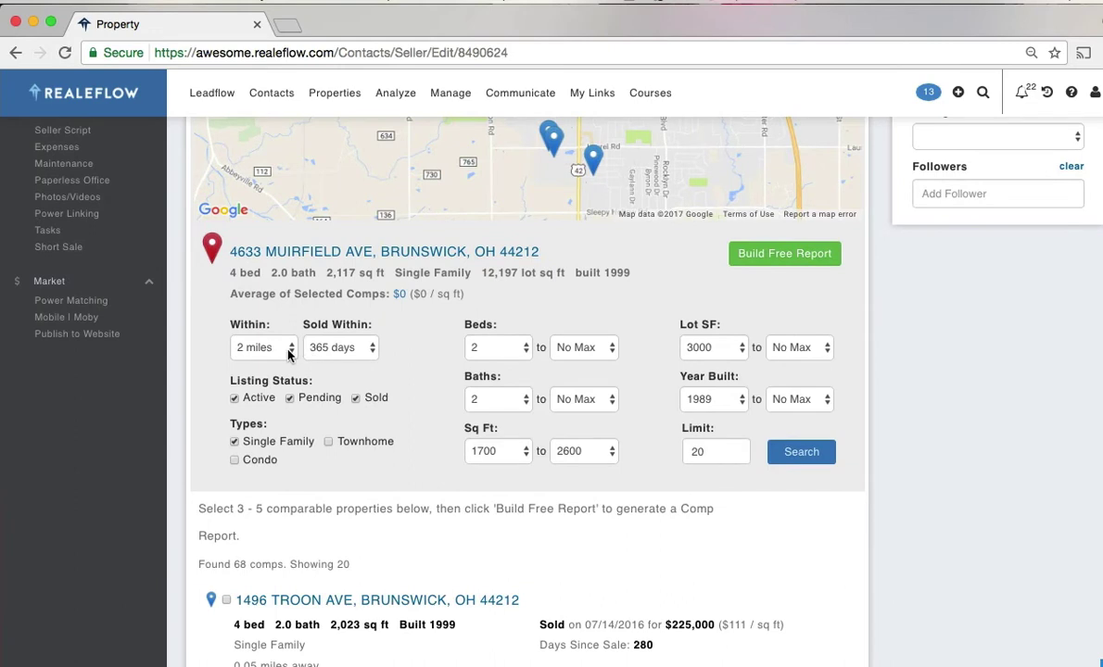
pyautogui.click(277, 346)
pyautogui.click(255, 317)
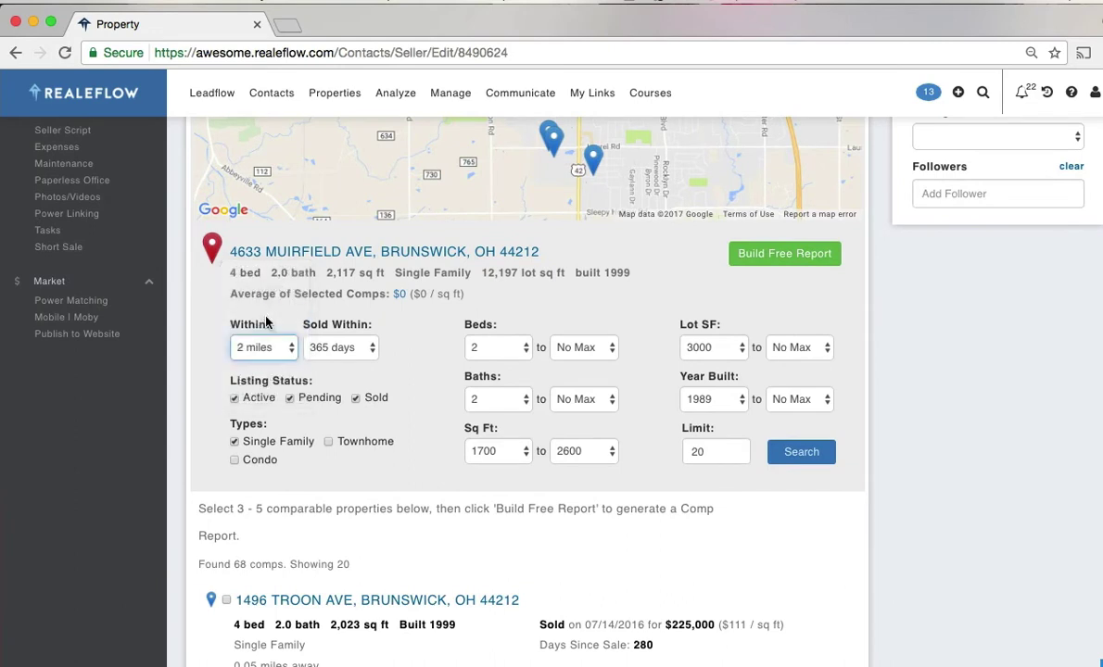
pyautogui.click(348, 348)
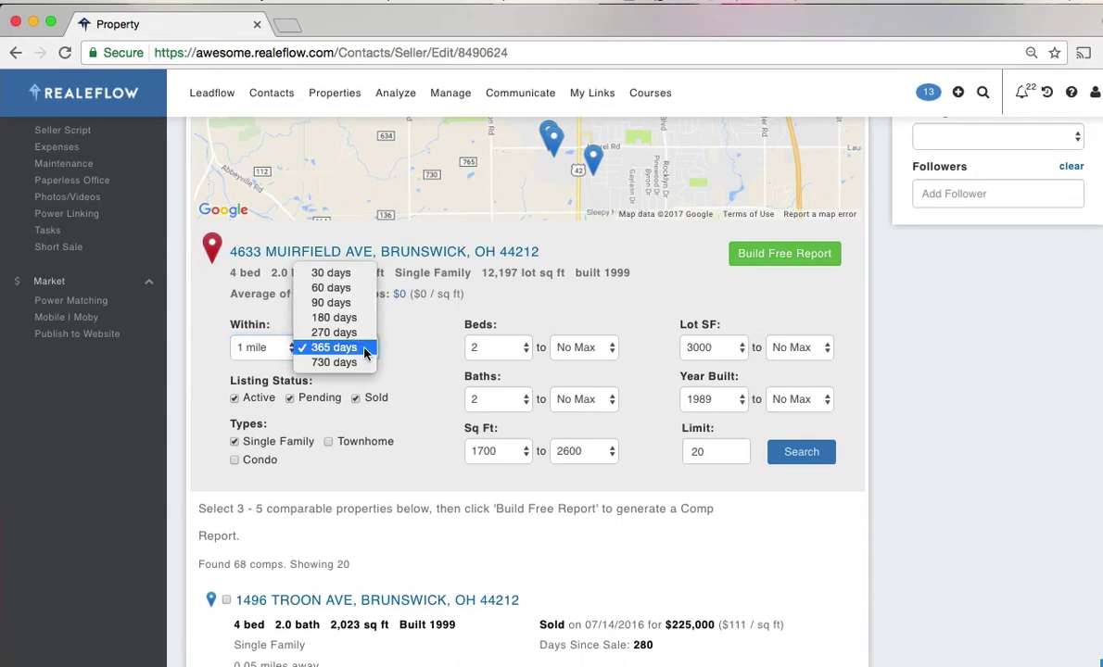
pyautogui.click(332, 316)
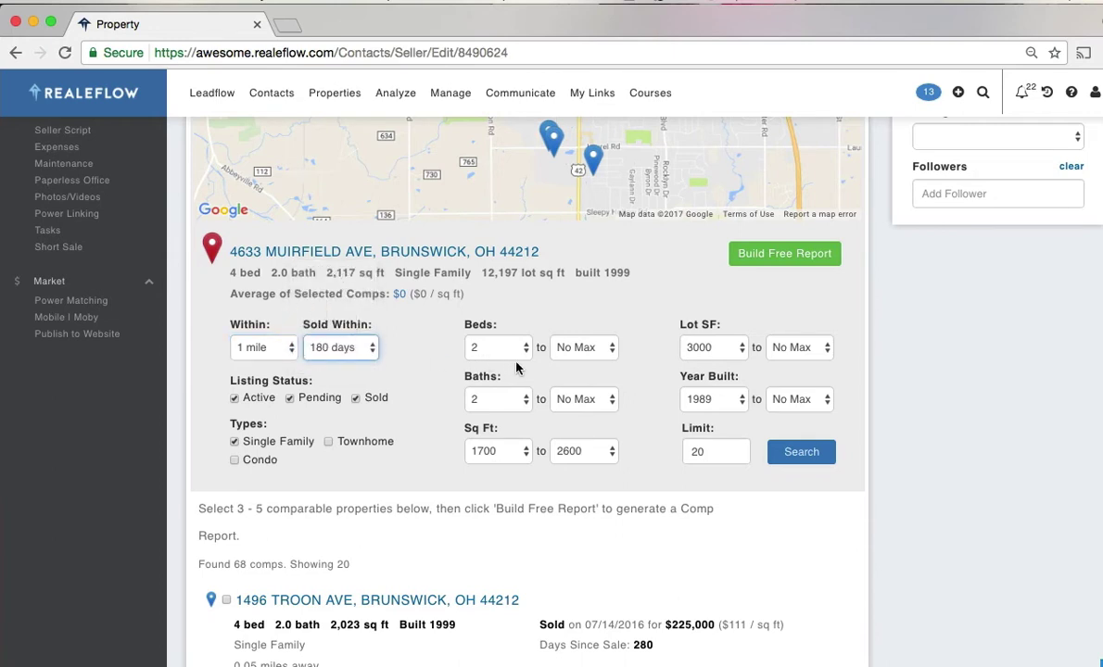
pyautogui.click(726, 353)
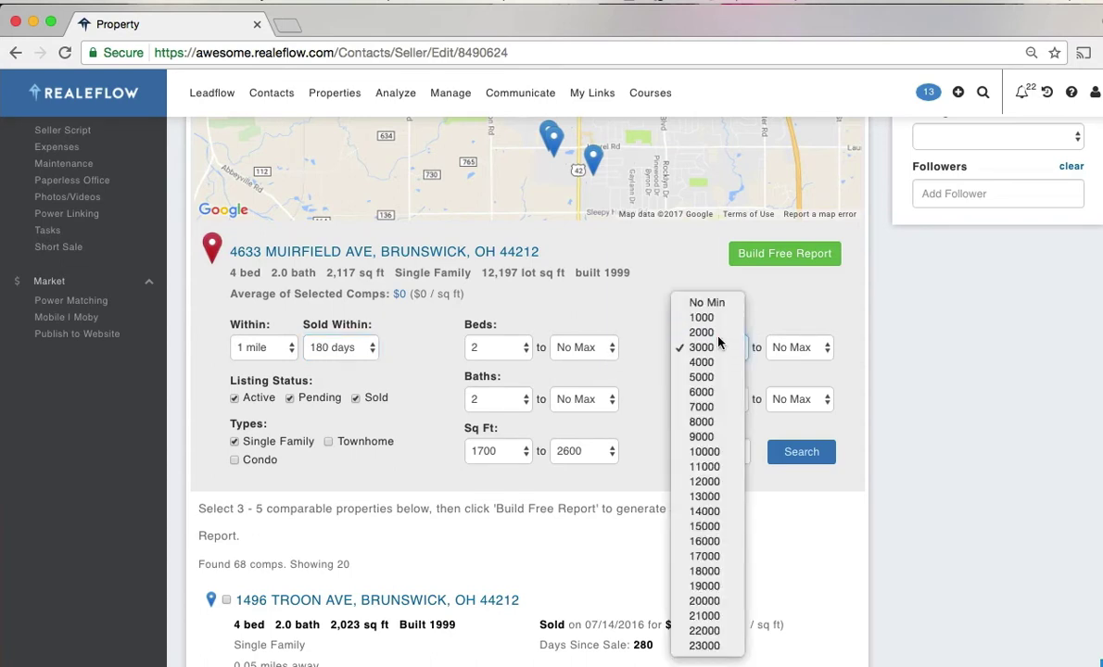
pyautogui.click(719, 332)
pyautogui.click(718, 344)
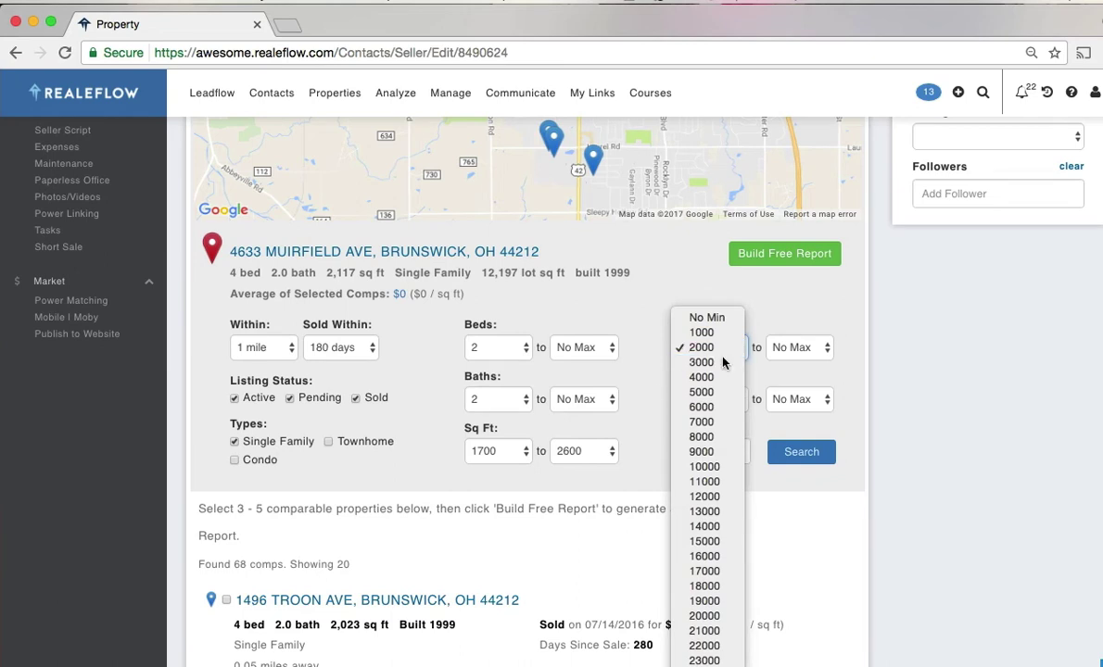
pyautogui.click(705, 363)
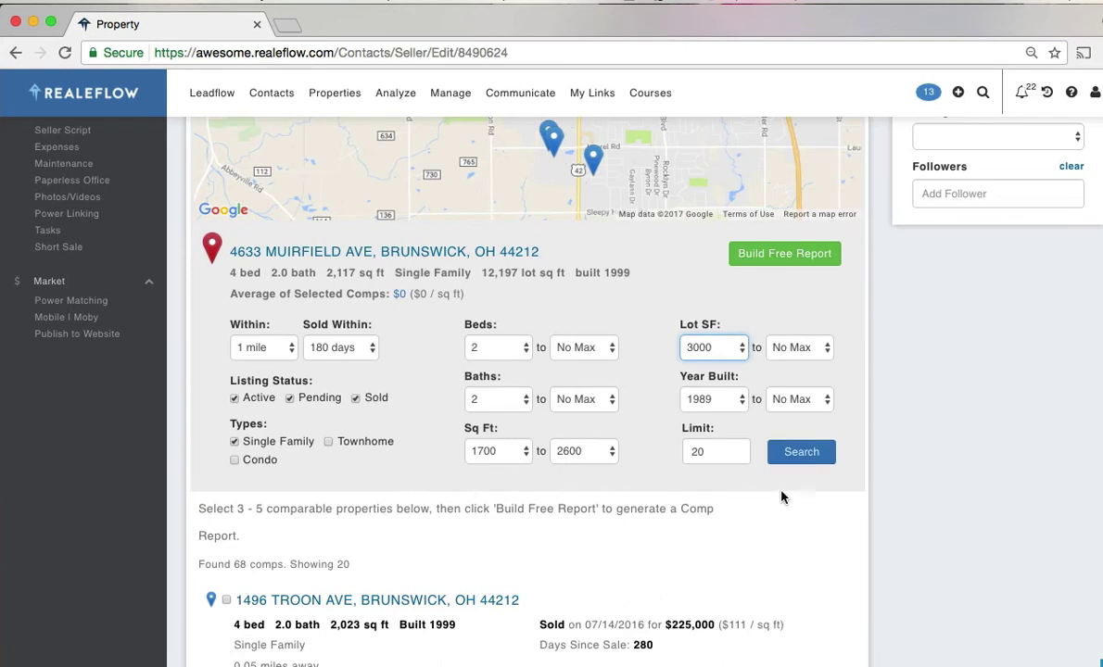
# - Run the comps search and scroll through the returned comparables
pyautogui.click(795, 456)
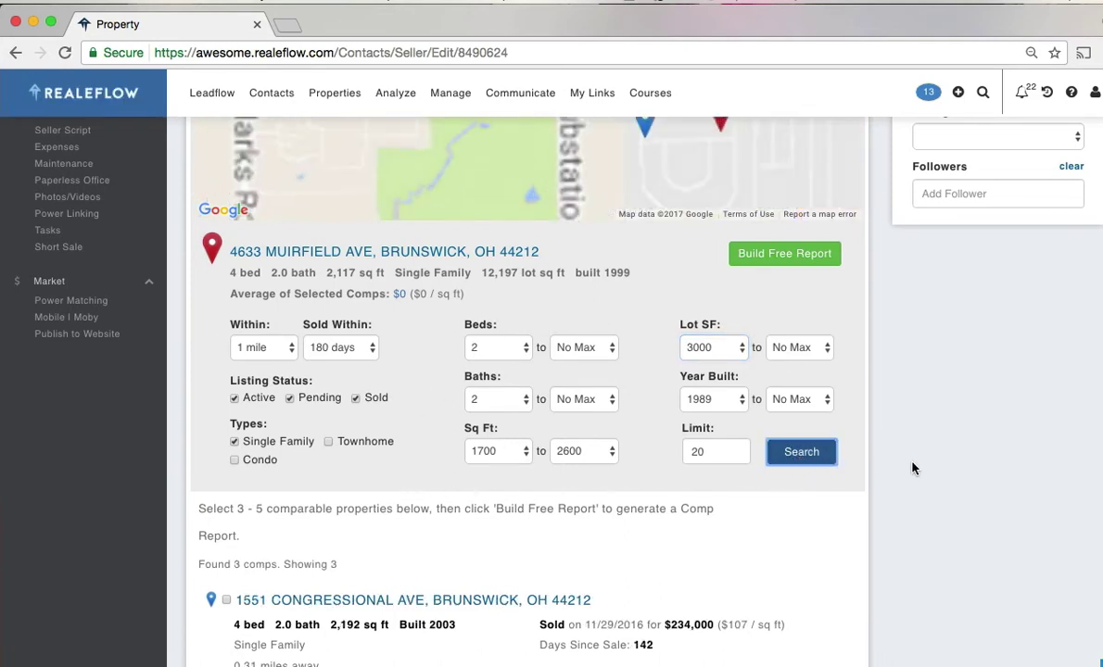
pyautogui.scroll(5, 912, 468)
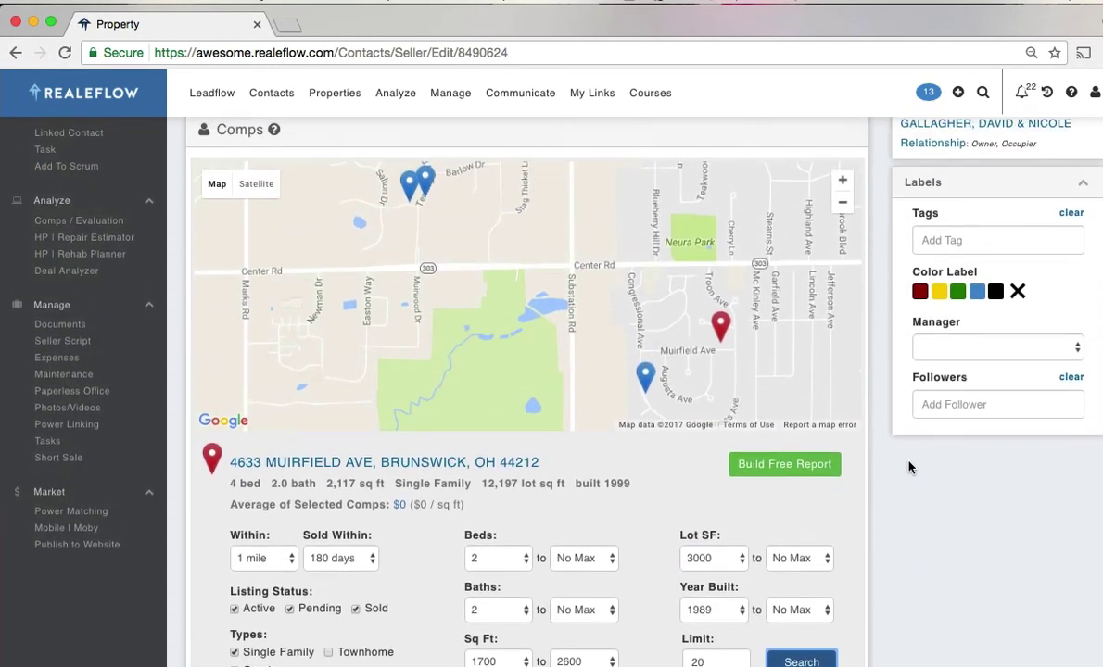
pyautogui.scroll(-4, 906, 475)
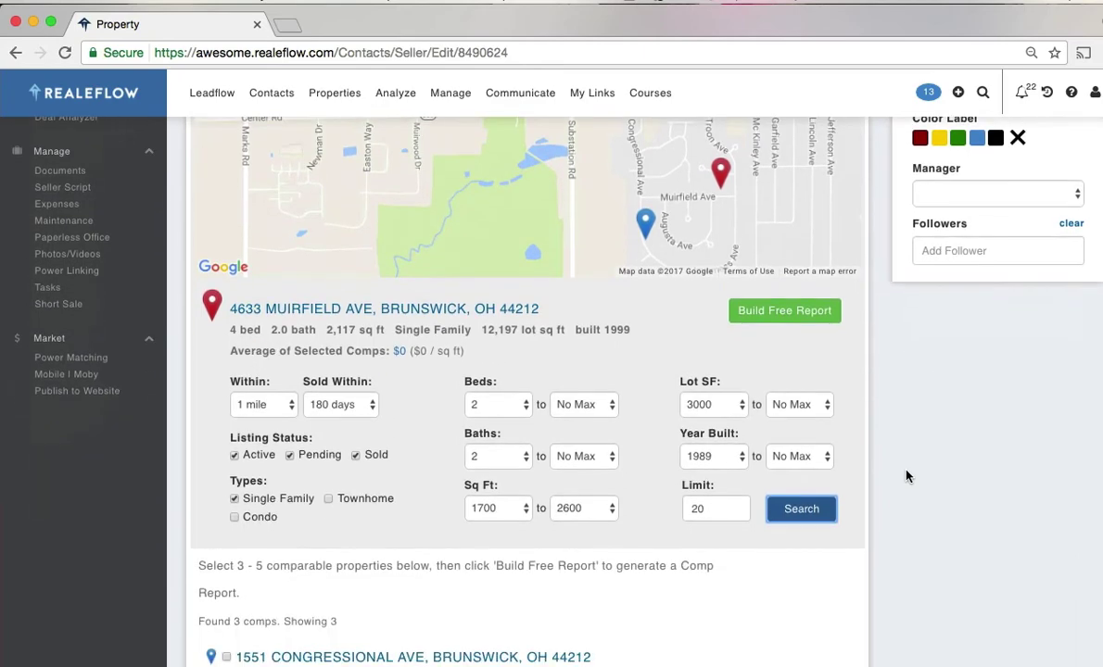
pyautogui.scroll(2, 906, 475)
pyautogui.scroll(-8, 906, 475)
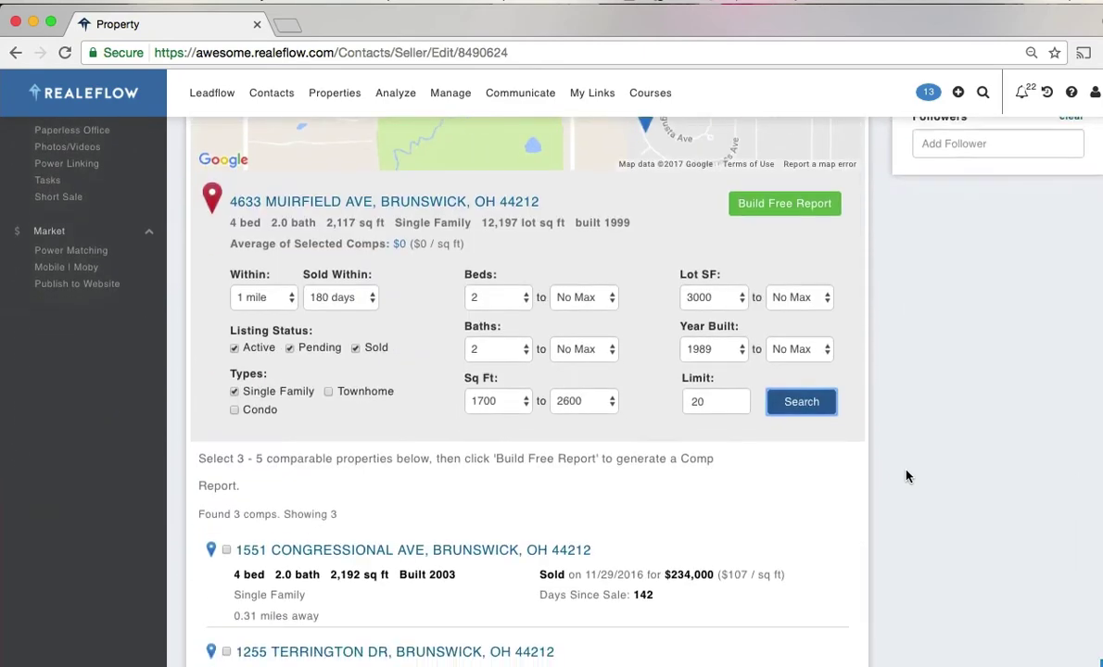
pyautogui.scroll(-3, 906, 476)
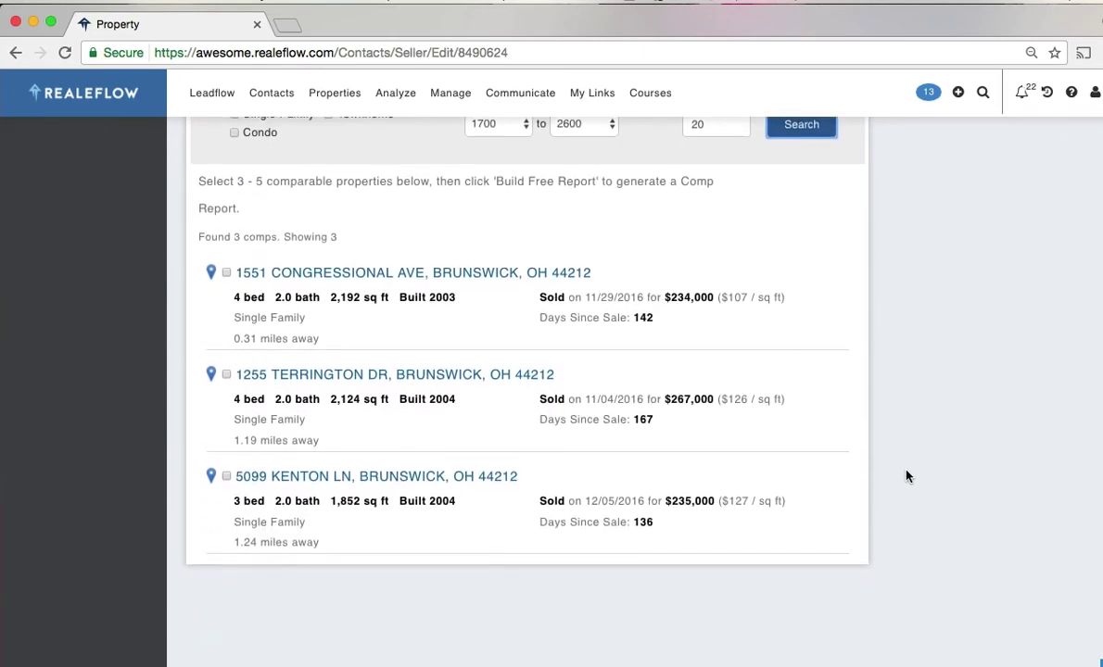
pyautogui.scroll(7, 907, 475)
pyautogui.scroll(1, 906, 475)
# - Widen the sold window to 365 days and rerun, yielding 10 comps
pyautogui.click(371, 361)
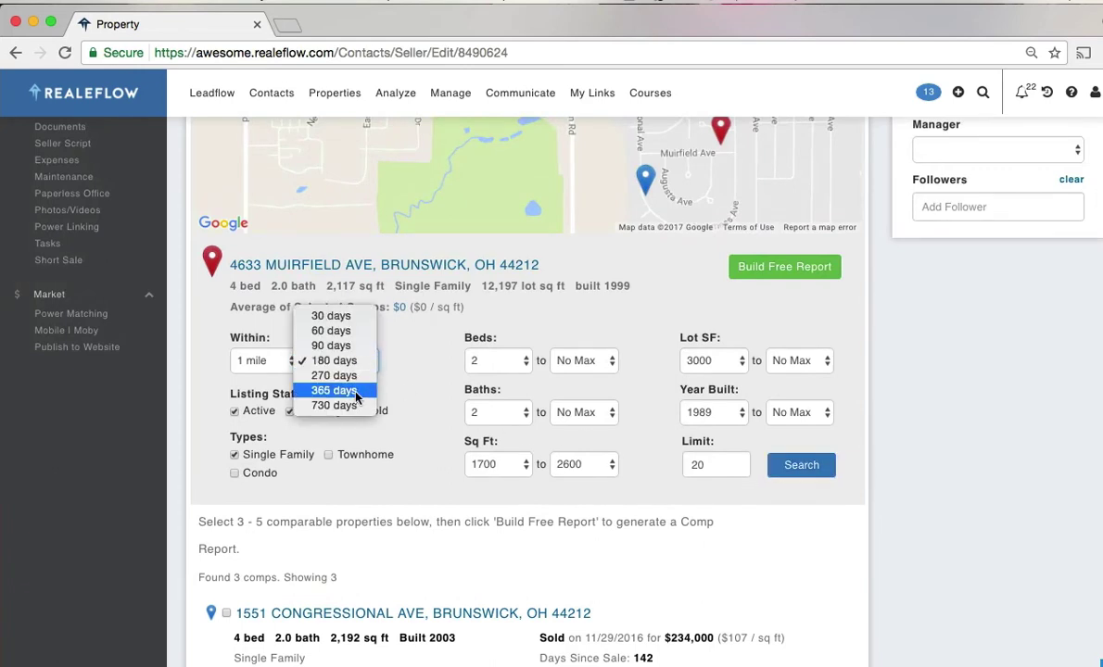
pyautogui.click(360, 393)
pyautogui.click(799, 464)
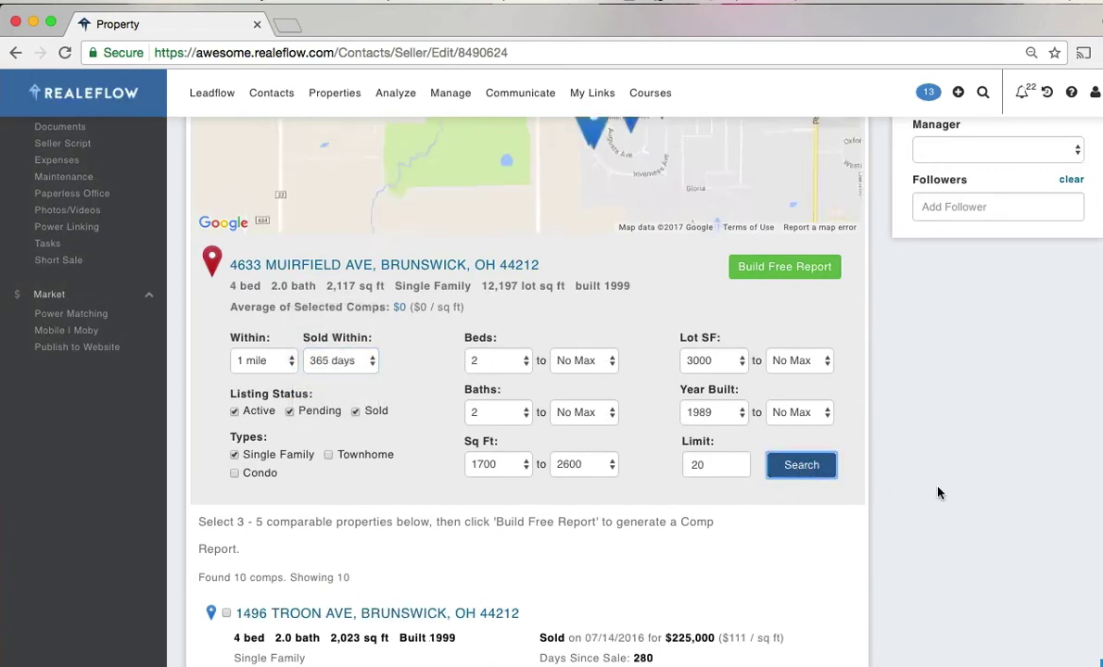
pyautogui.scroll(3, 922, 508)
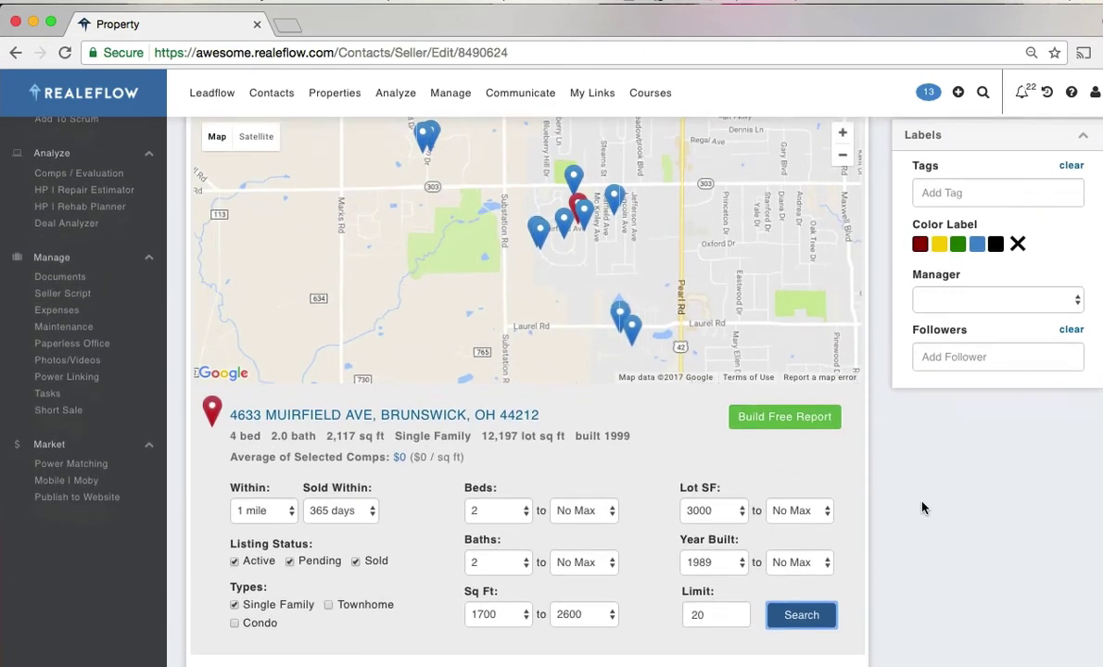
pyautogui.scroll(-5, 921, 508)
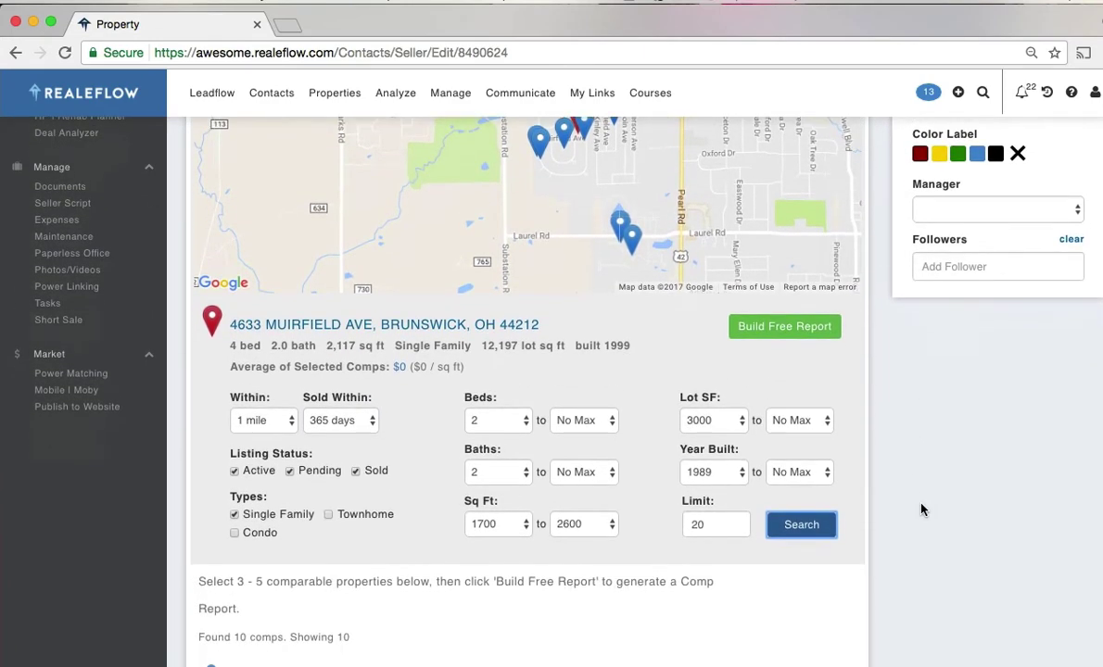
pyautogui.scroll(2, 920, 512)
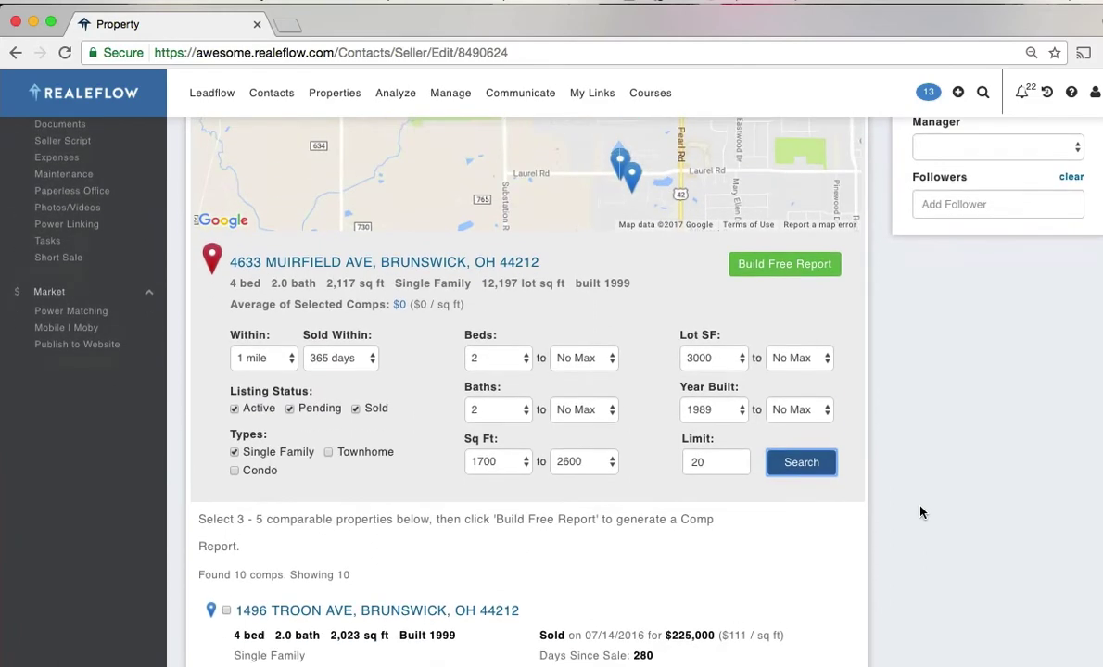
pyautogui.scroll(3, 920, 512)
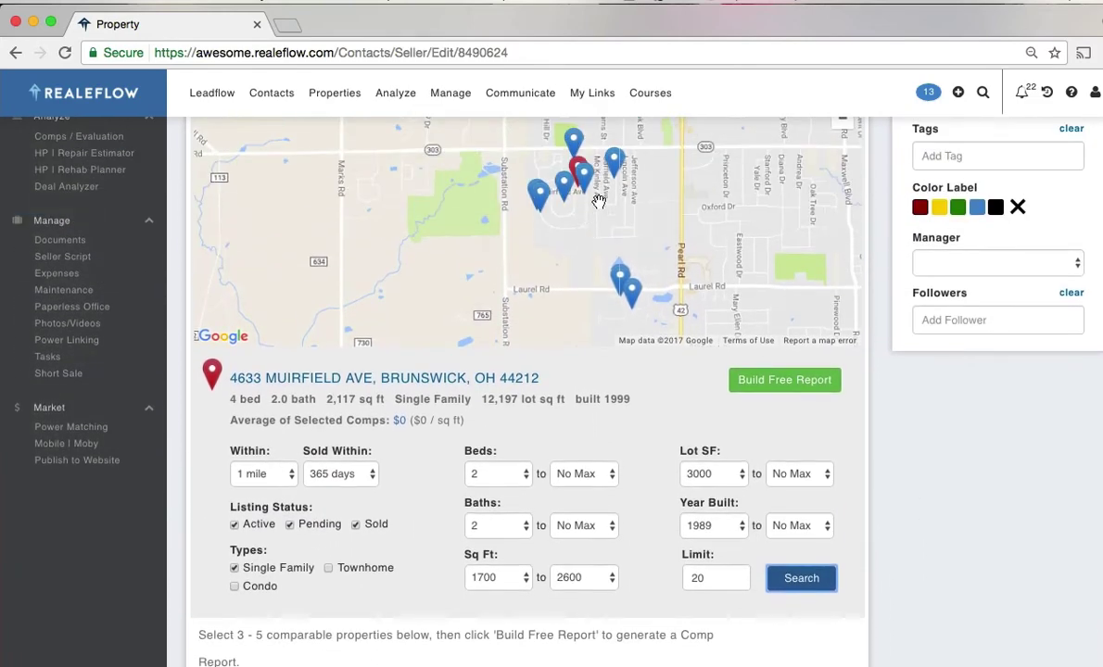
pyautogui.click(574, 141)
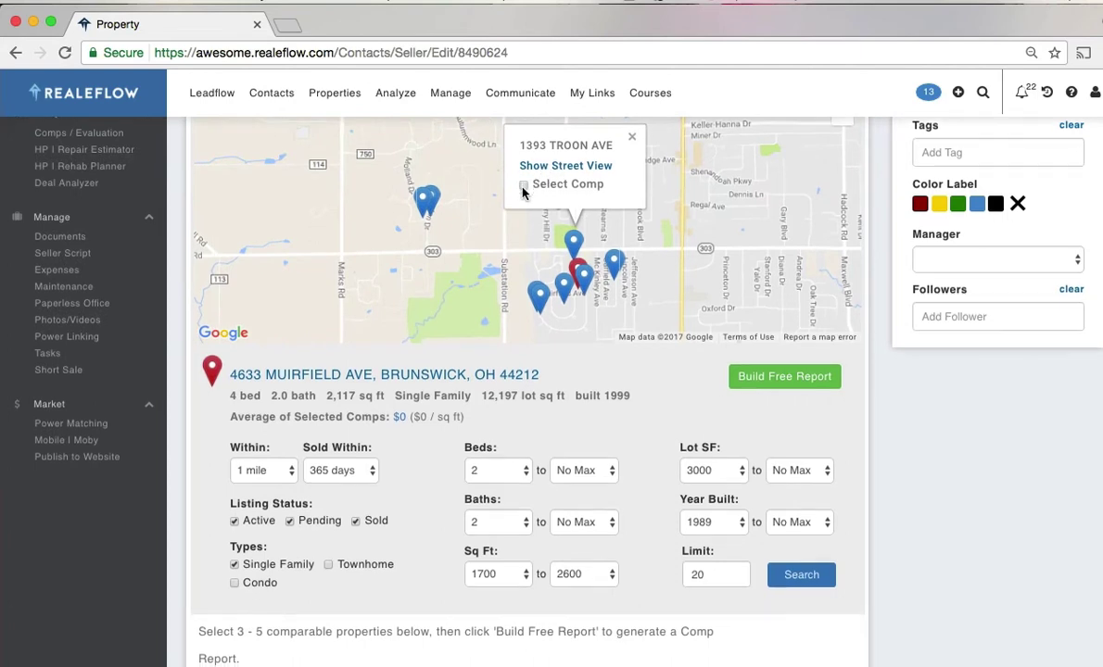
pyautogui.scroll(-1, 523, 190)
pyautogui.scroll(1, 523, 187)
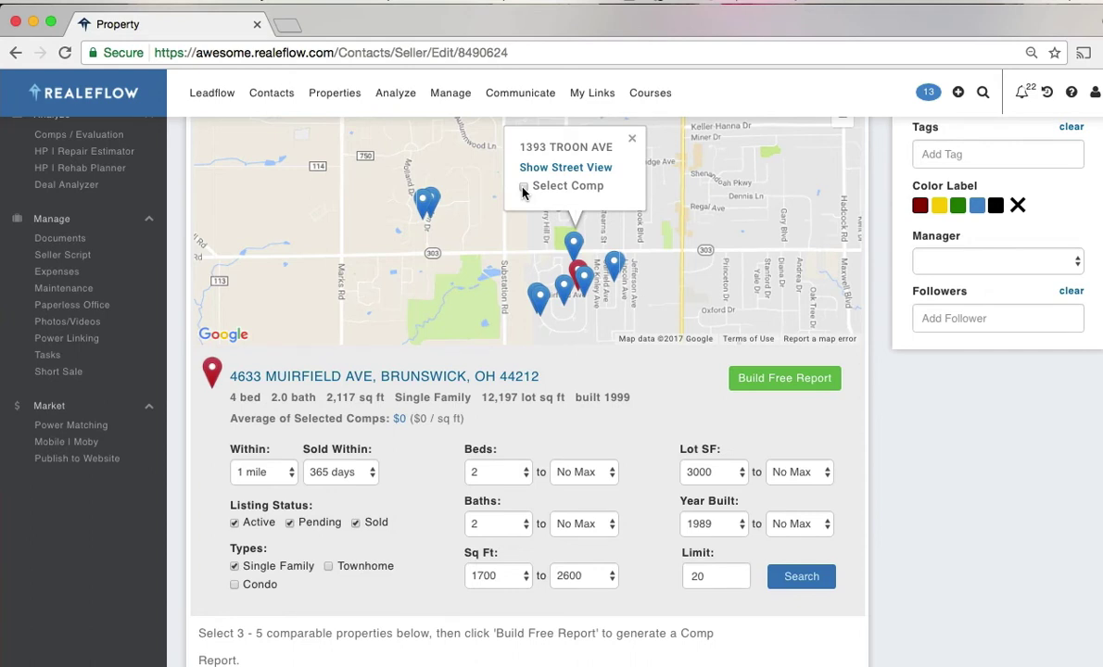
pyautogui.click(631, 139)
pyautogui.scroll(-5, 912, 427)
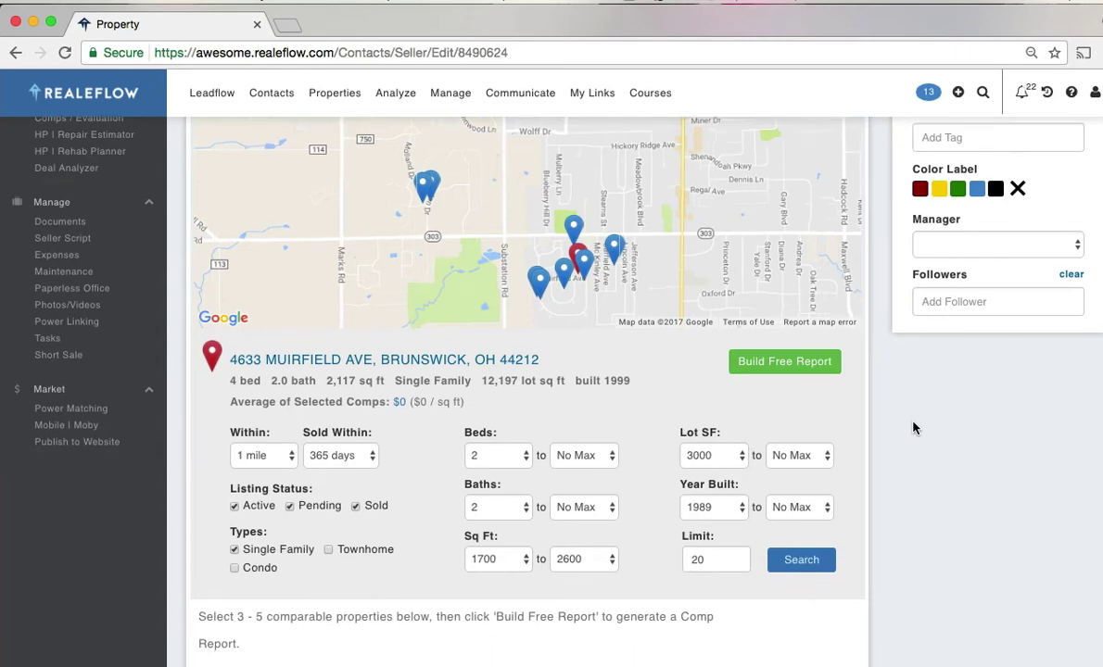
pyautogui.scroll(-5, 913, 428)
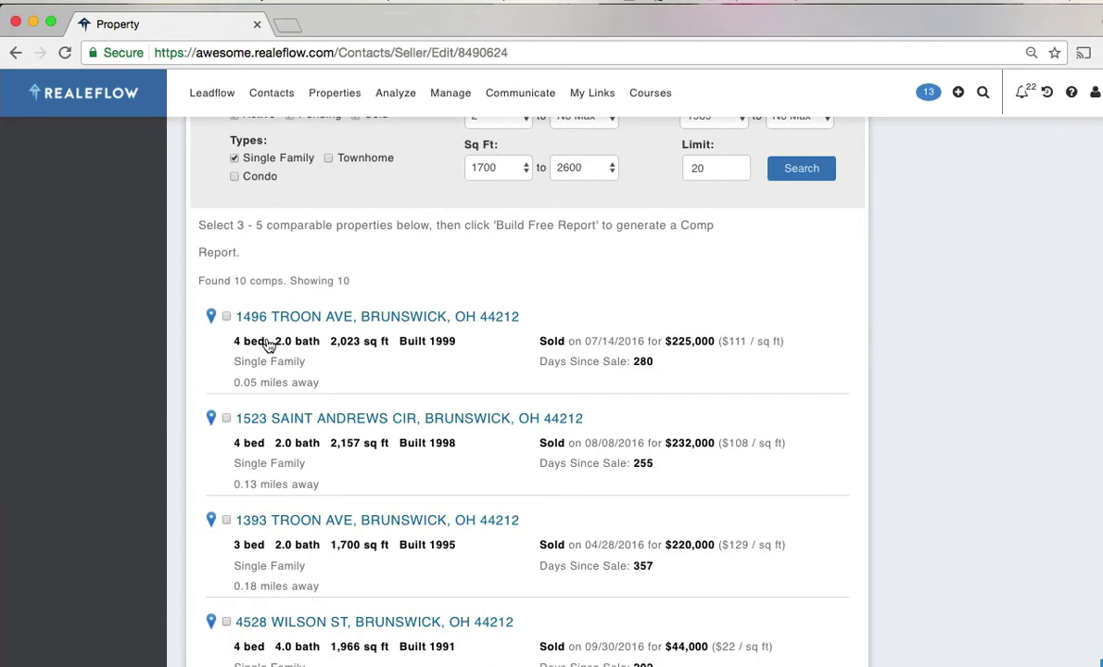
pyautogui.click(225, 317)
pyautogui.click(227, 523)
pyautogui.scroll(5, 916, 540)
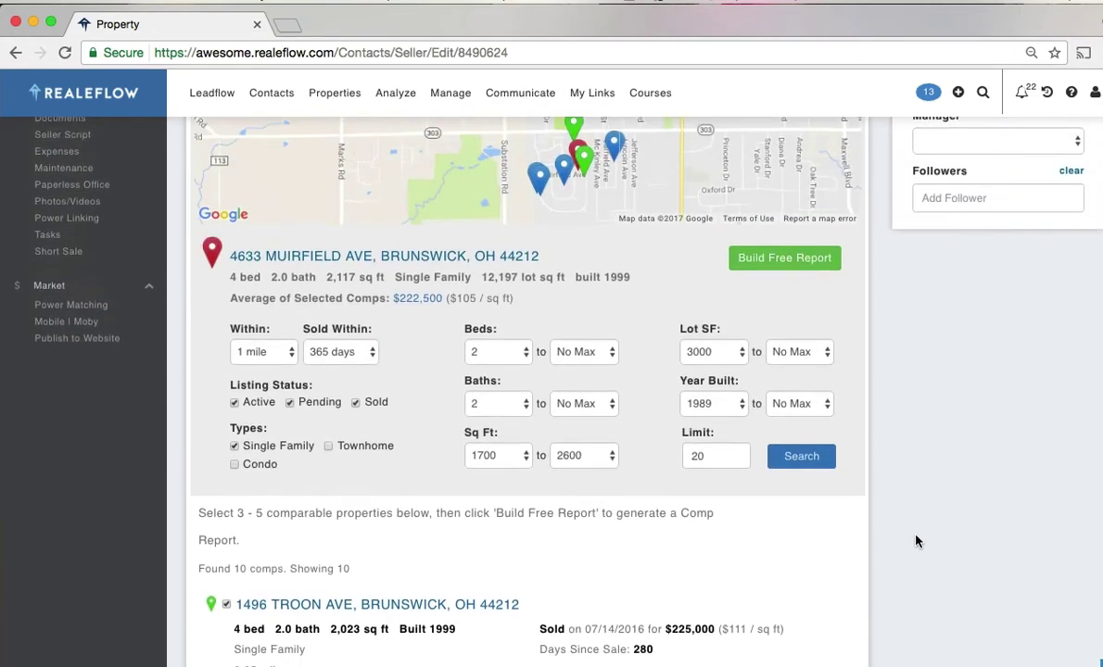
pyautogui.scroll(3, 915, 541)
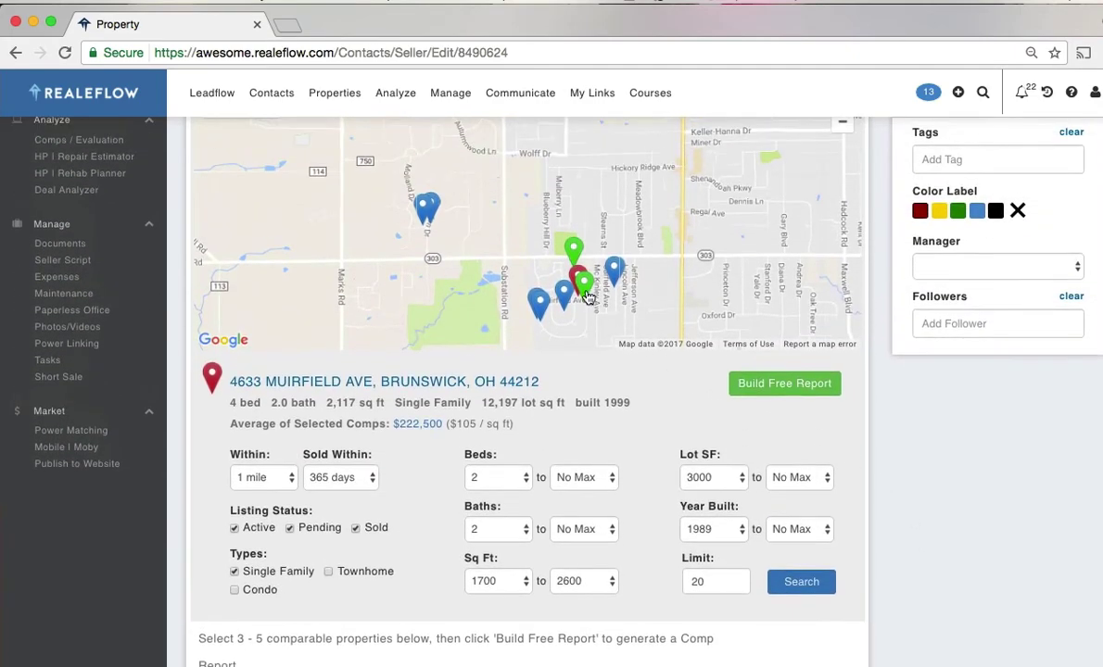
pyautogui.scroll(-2, 900, 445)
pyautogui.scroll(-12, 904, 456)
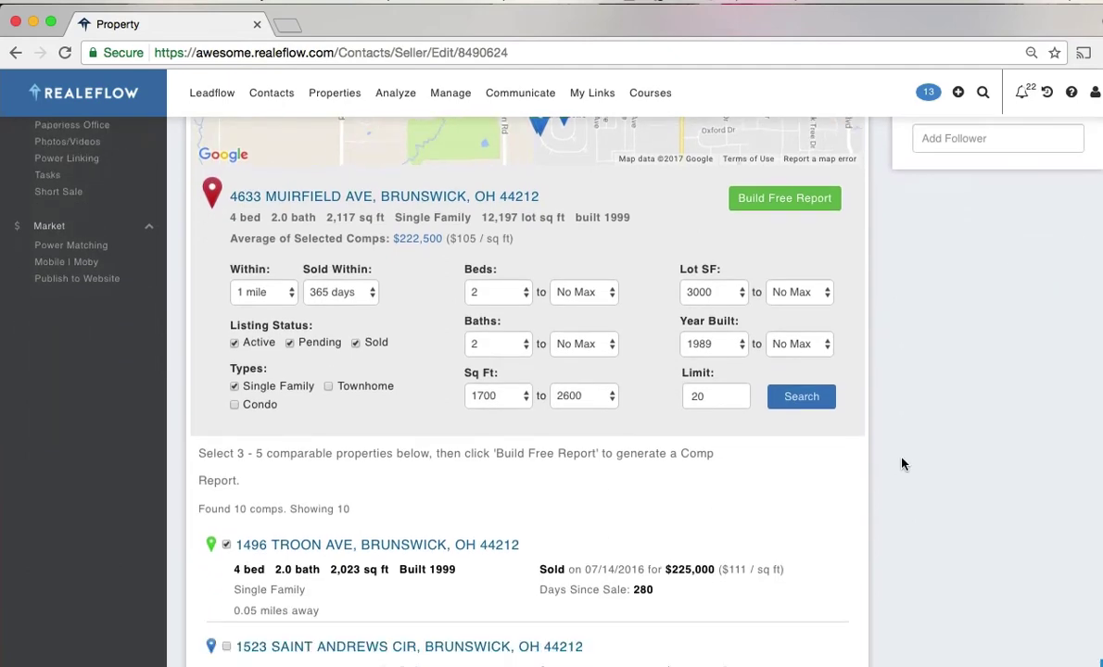
pyautogui.scroll(-5, 904, 465)
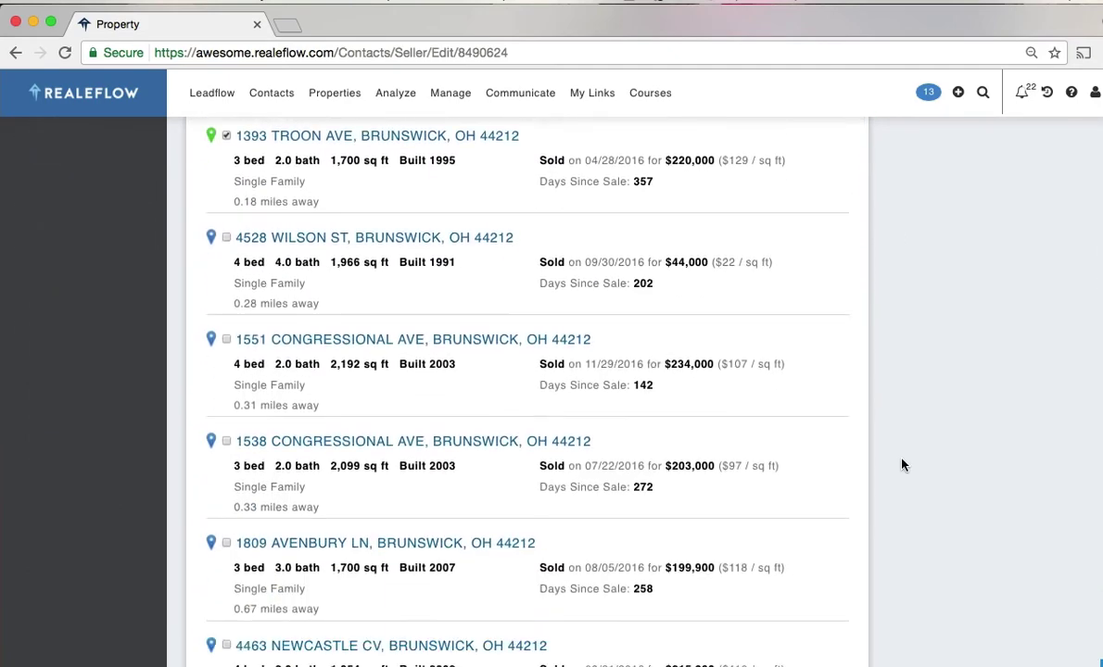
pyautogui.click(226, 297)
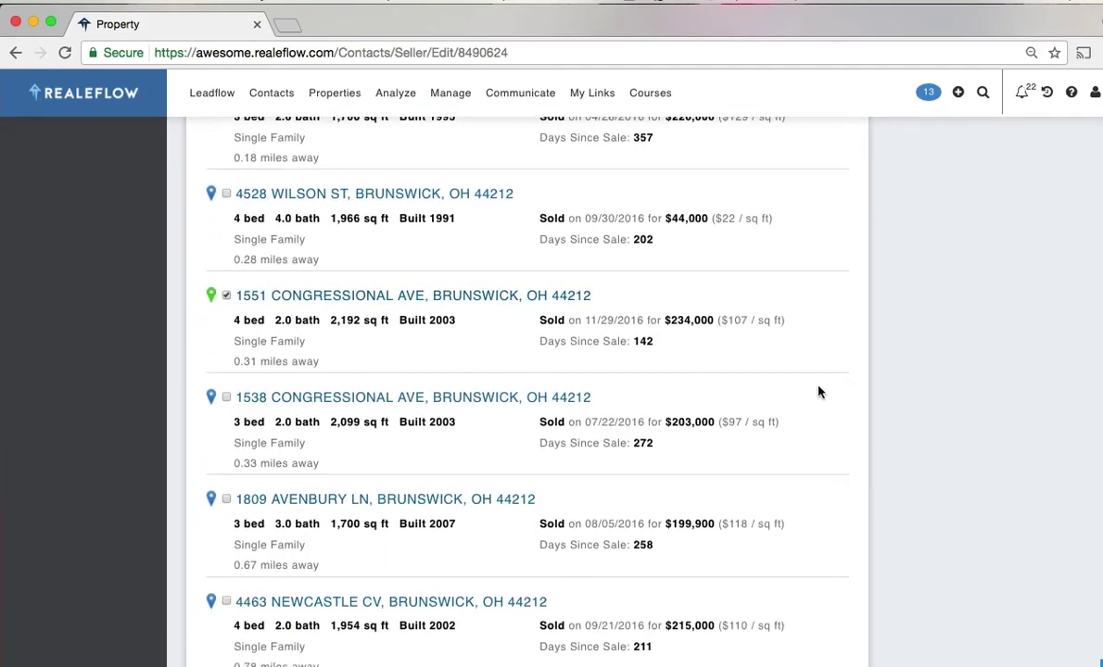
pyautogui.scroll(11, 893, 411)
pyautogui.scroll(7, 955, 415)
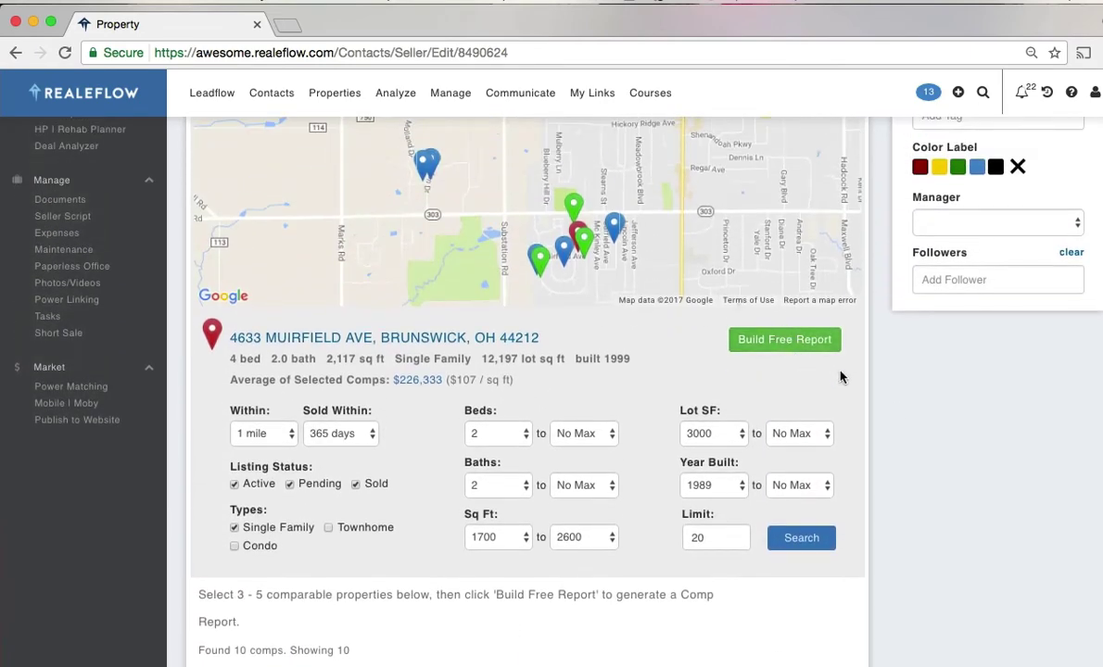
# - Build the free comp report and open the downloaded Free Comp Report (18).pdf
pyautogui.click(783, 342)
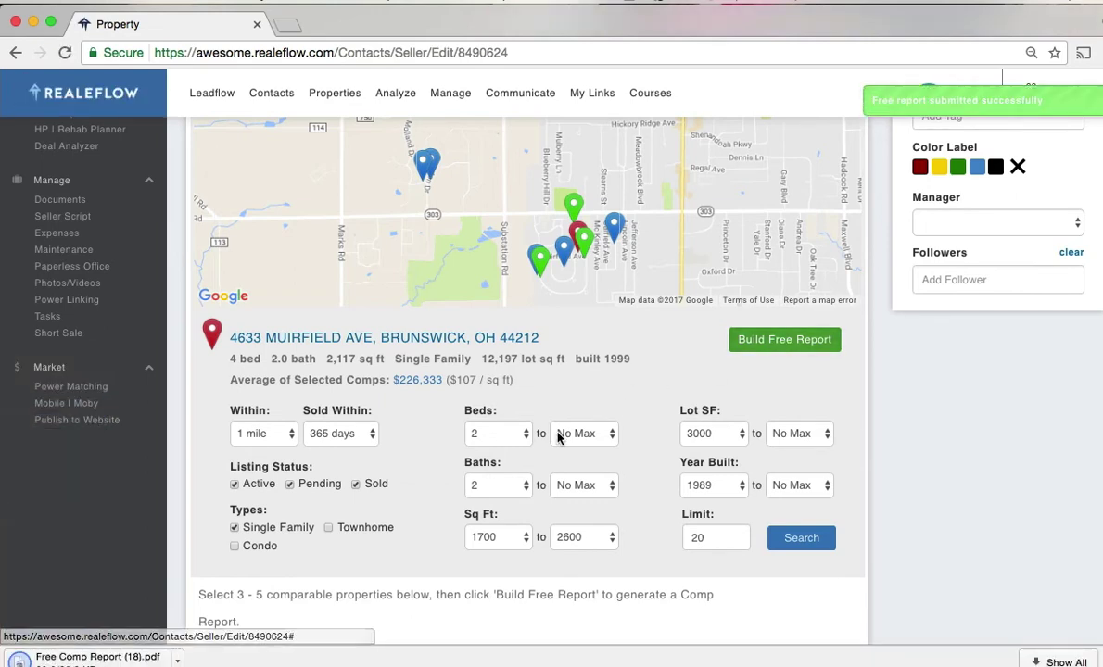
pyautogui.click(178, 661)
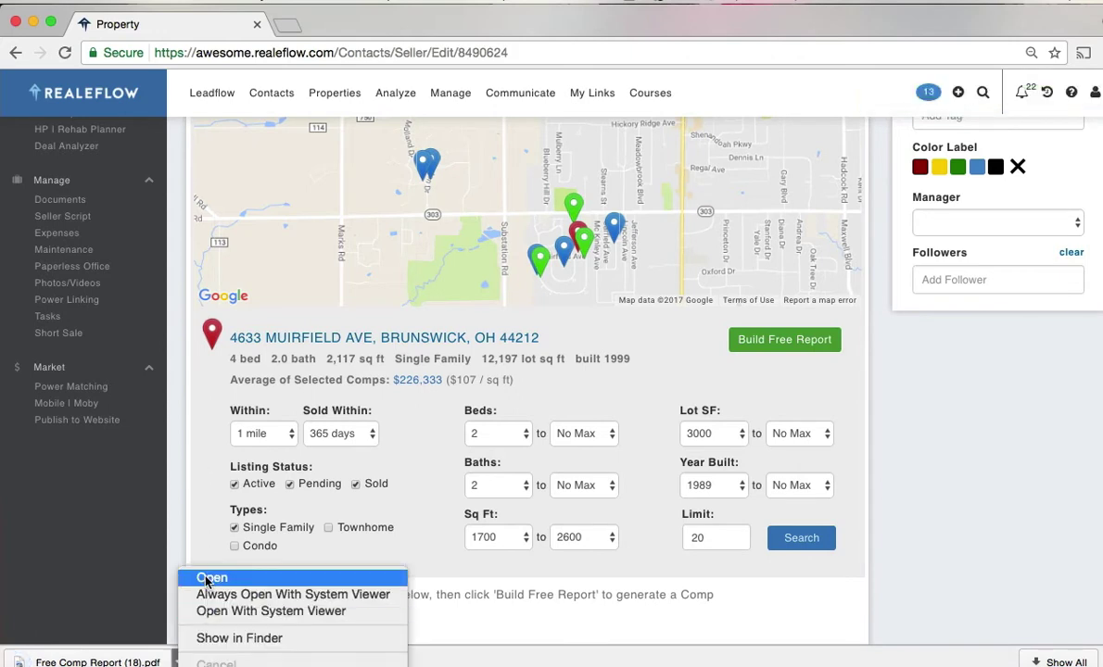
pyautogui.click(204, 578)
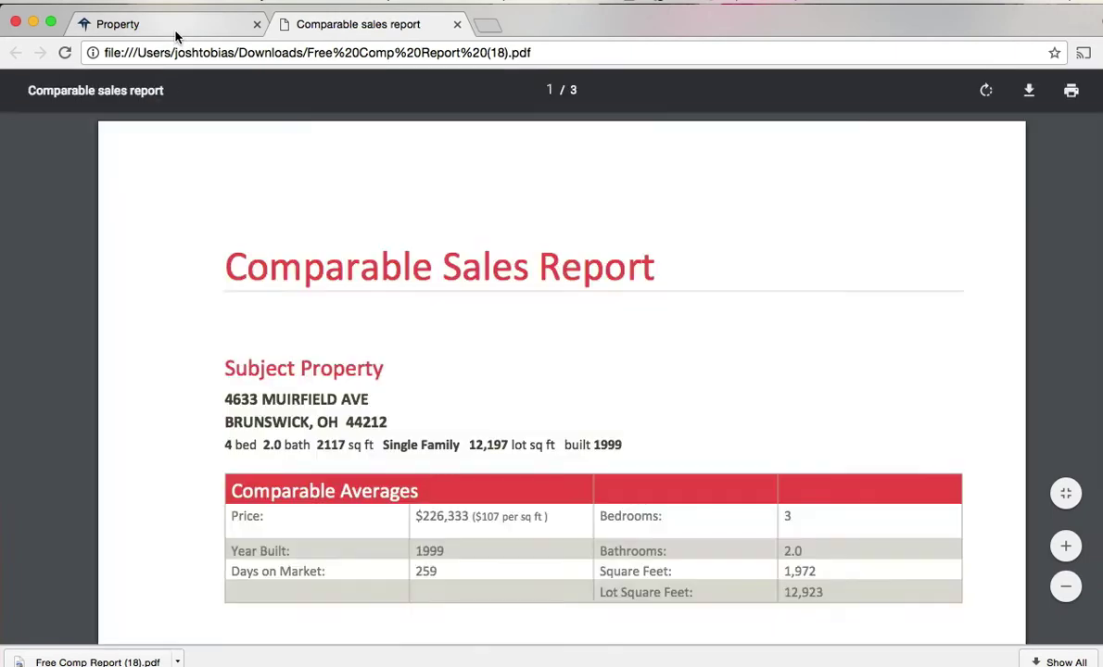
# - Scroll the Comparable Sales Report from the Comparable Averages table down to the page-2 Comparable List
pyautogui.scroll(-3, 924, 467)
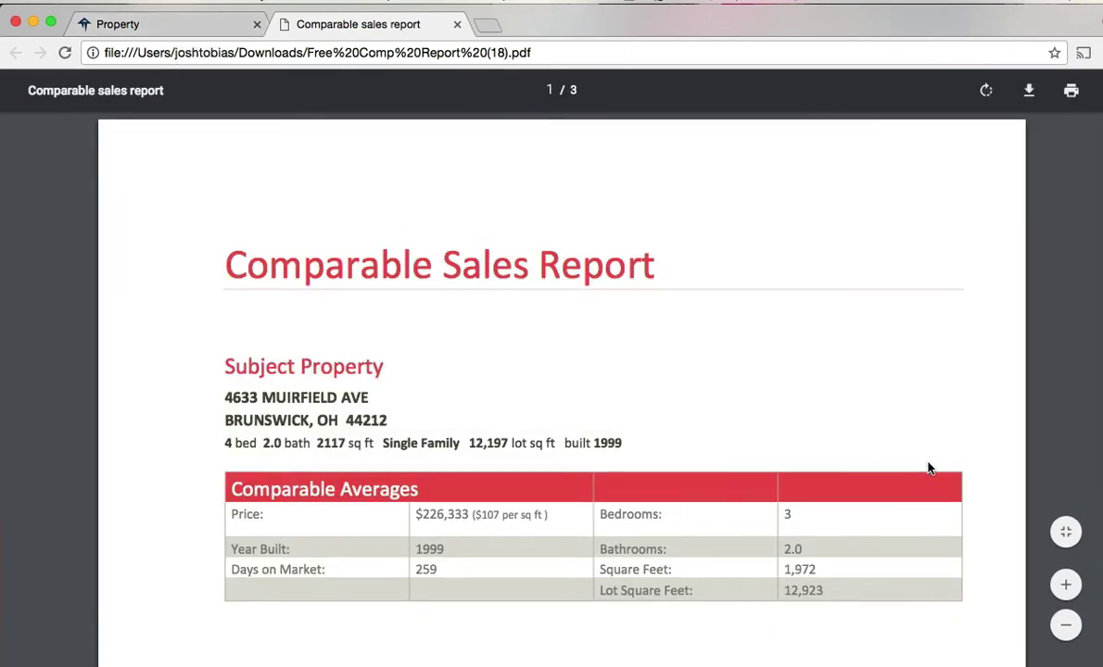
pyautogui.scroll(-5, 929, 469)
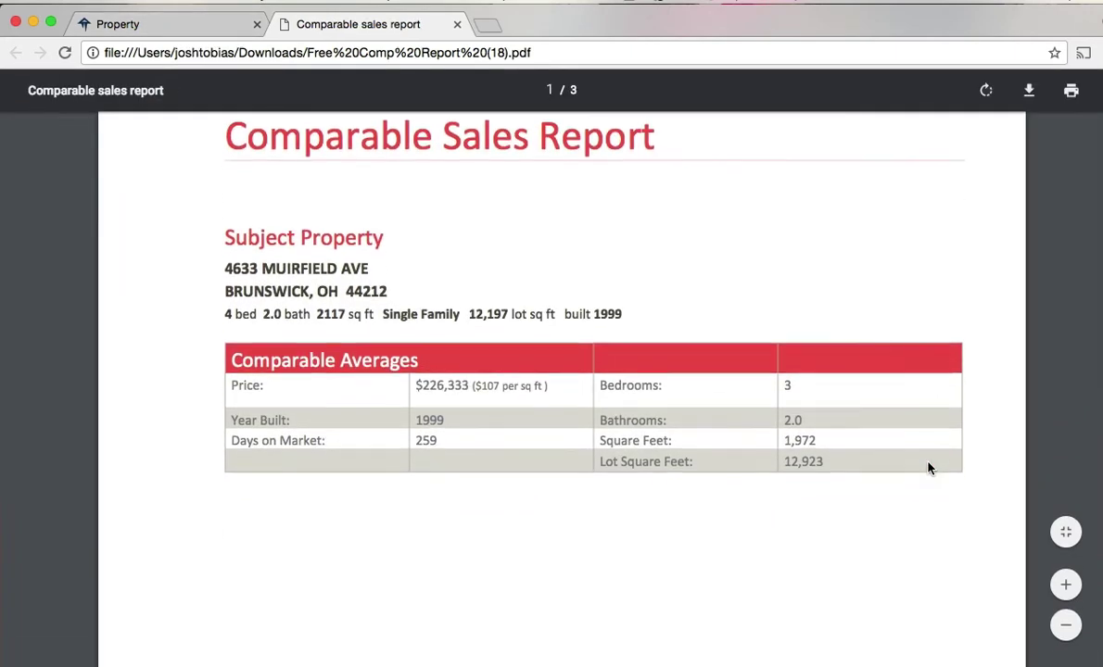
pyautogui.scroll(-10, 929, 469)
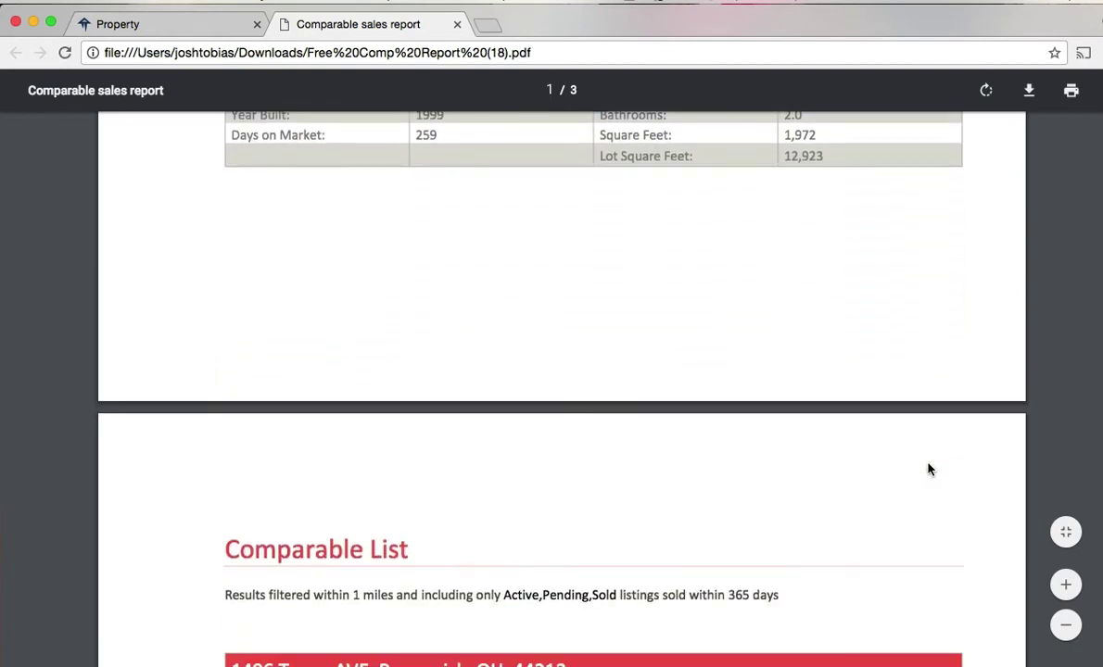
pyautogui.scroll(-3, 930, 469)
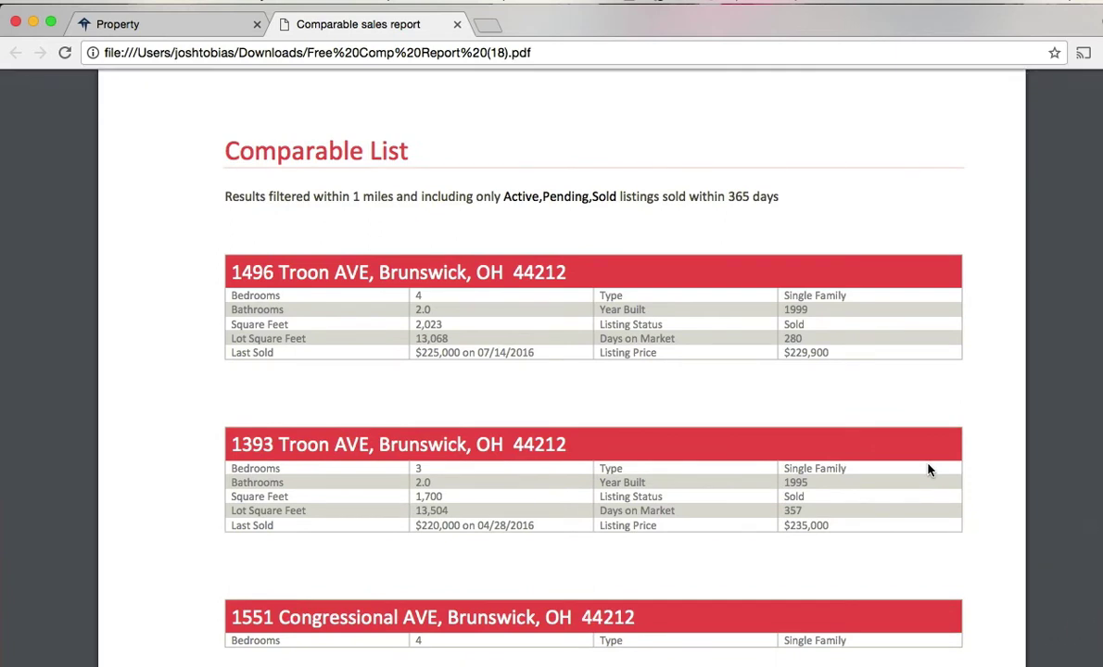
pyautogui.scroll(-1, 929, 470)
pyautogui.scroll(-1, 929, 470)
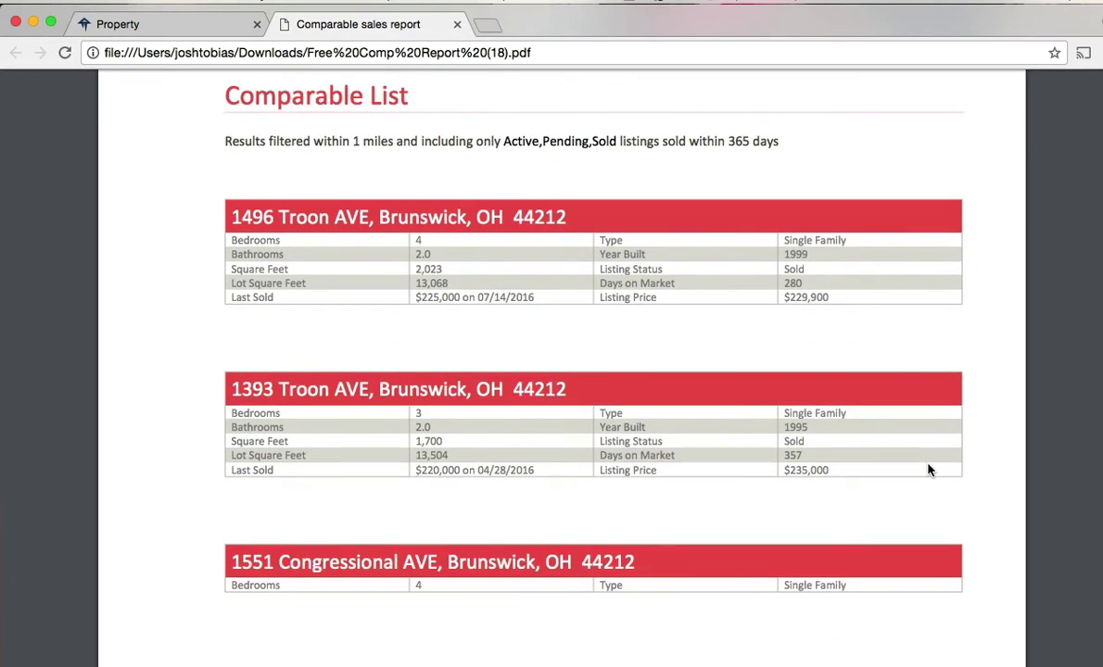
pyautogui.scroll(-3, 929, 470)
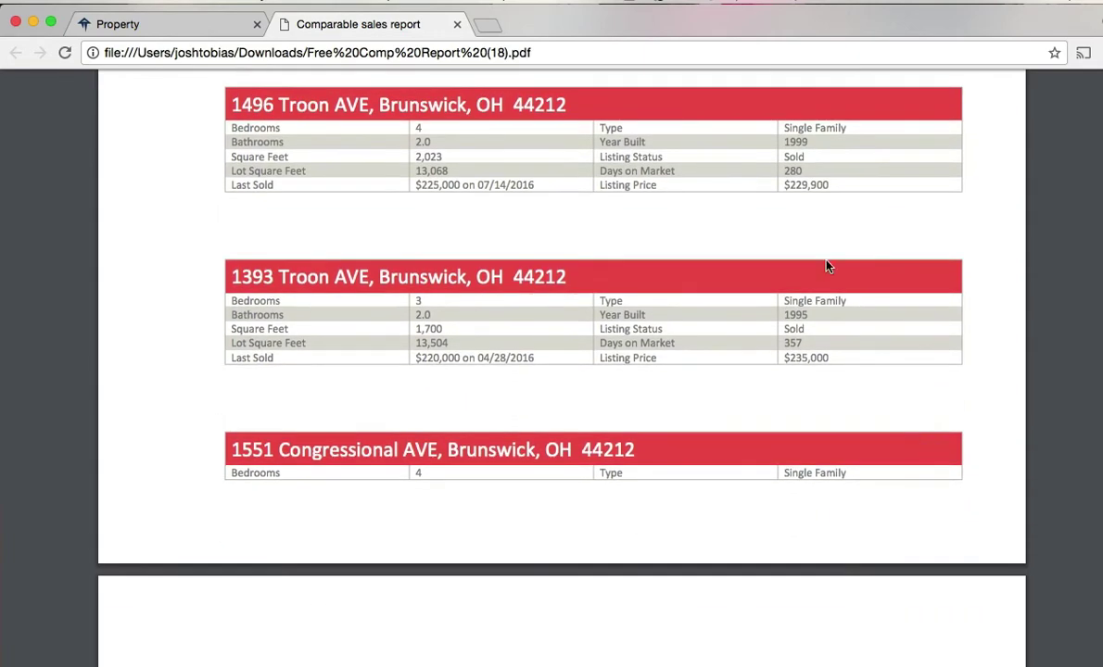
# - Back on the property page, create a new repair estimate with the default name and size
pyautogui.click(189, 24)
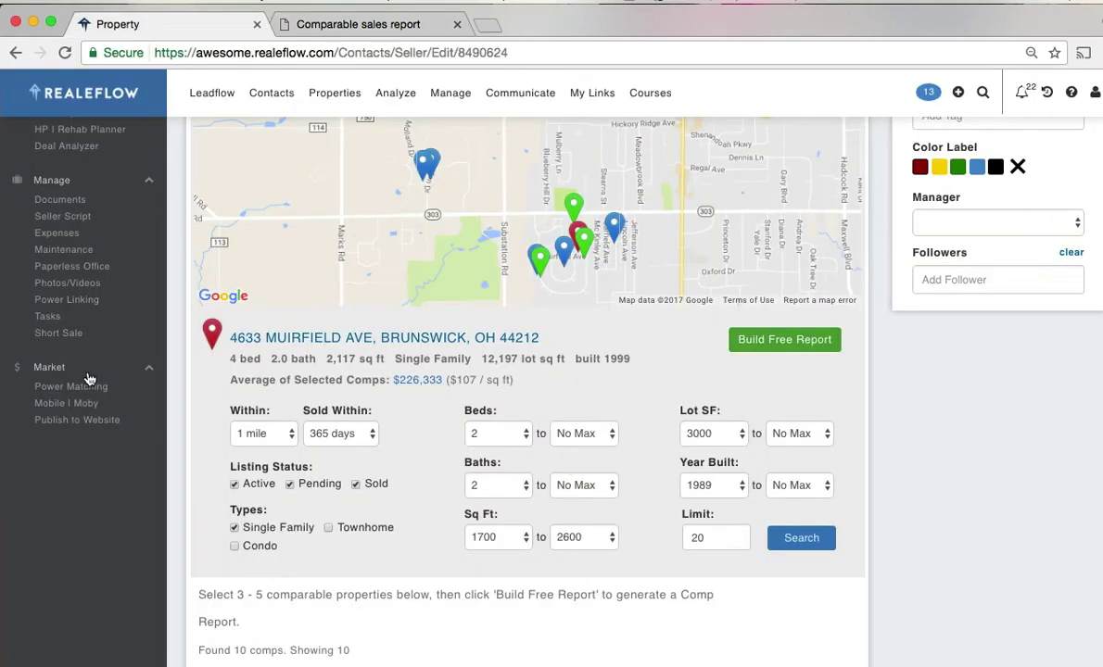
pyautogui.scroll(5, 84, 370)
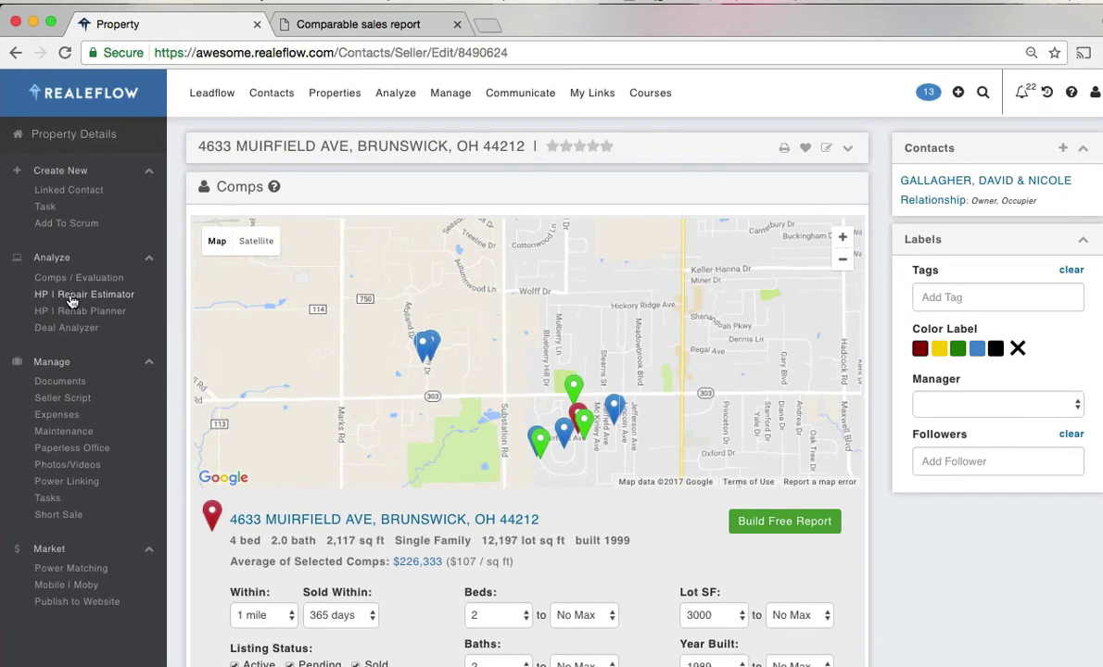
pyautogui.click(74, 295)
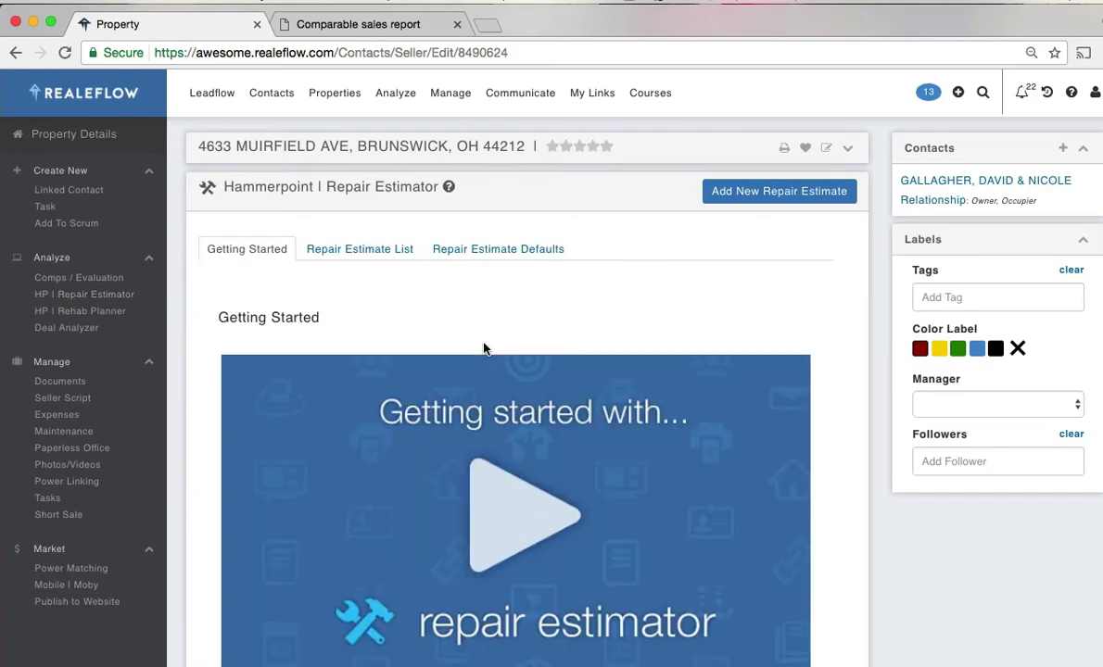
pyautogui.click(351, 251)
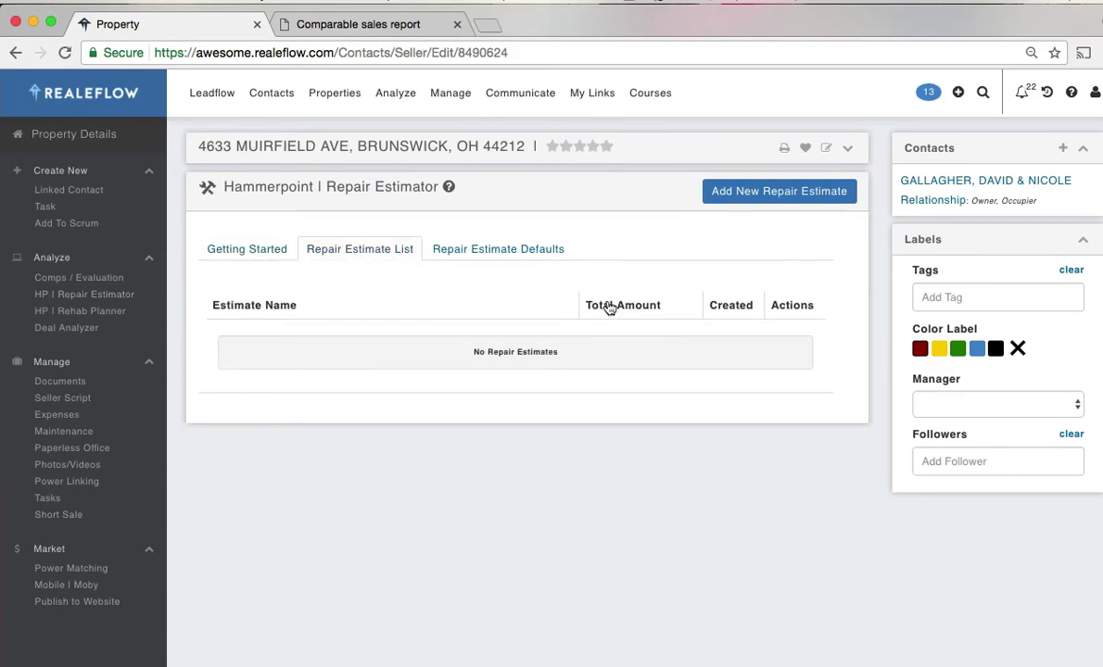
pyautogui.click(775, 202)
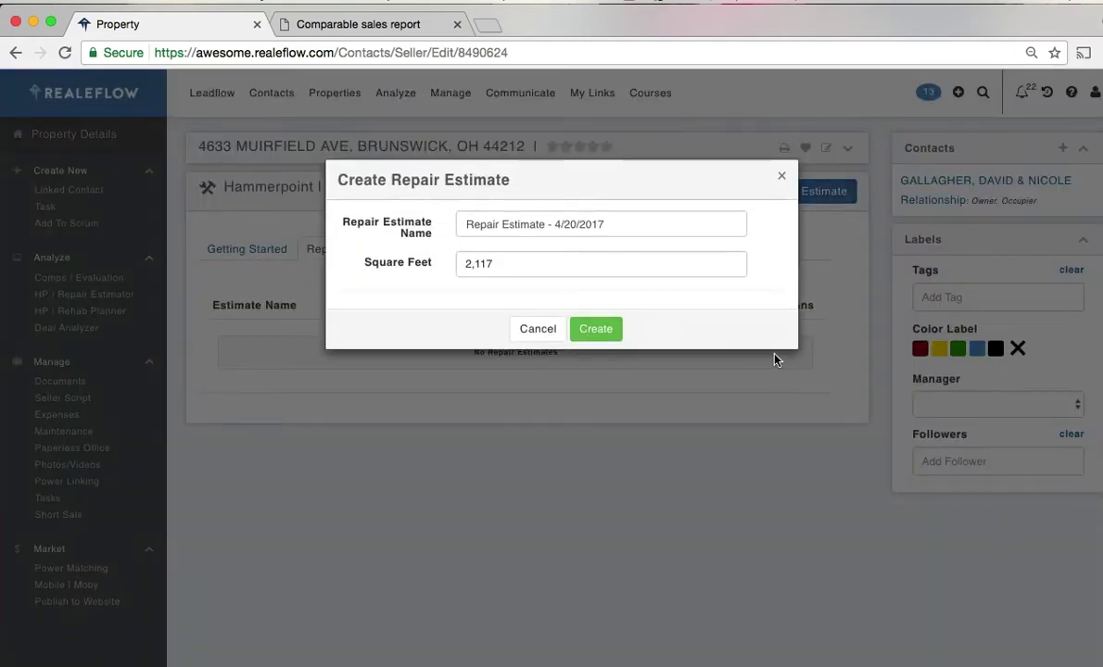
pyautogui.click(596, 329)
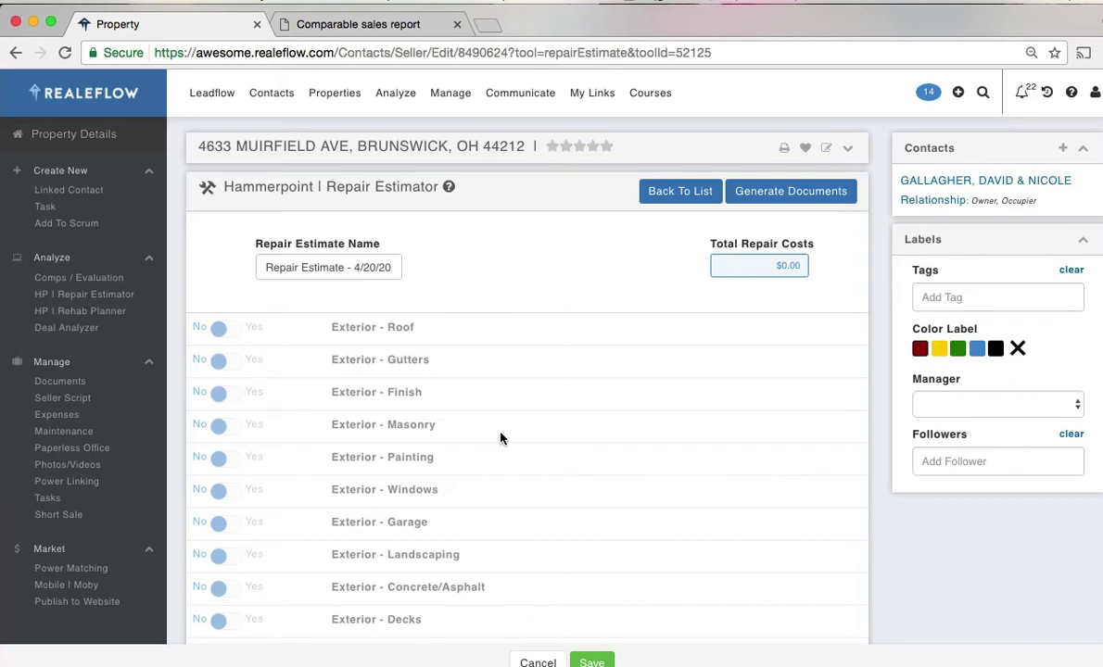
# - Turn on Exterior - Roof with rip and replace, sheathing replacement and 3-layer tear-off premium
pyautogui.scroll(-1, 500, 437)
pyautogui.click(248, 294)
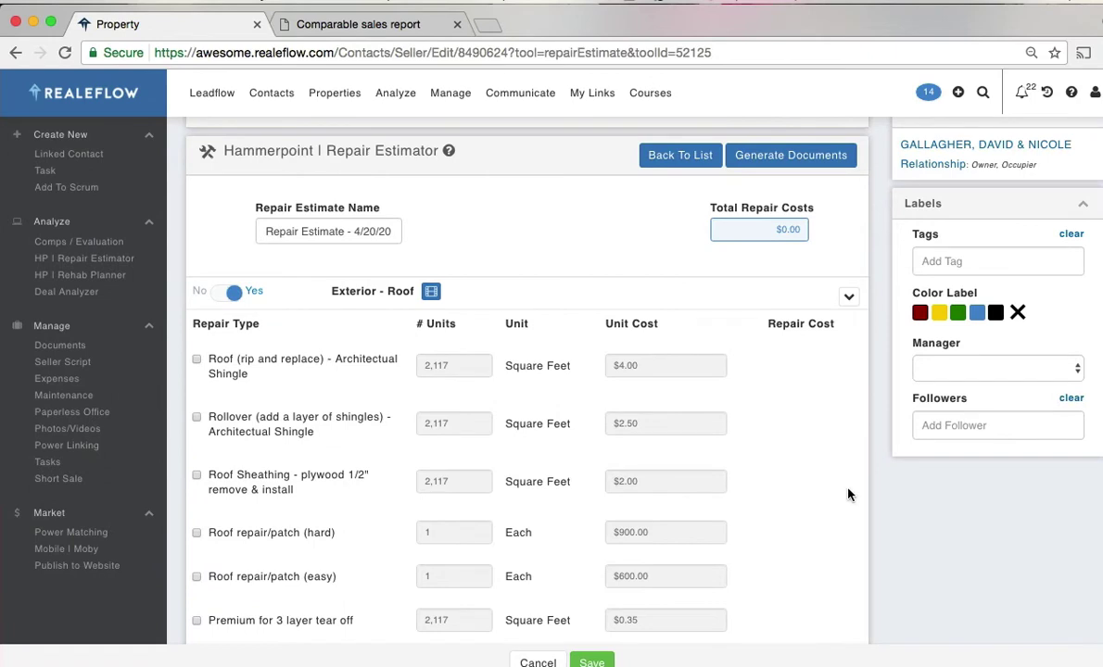
pyautogui.scroll(-2, 894, 505)
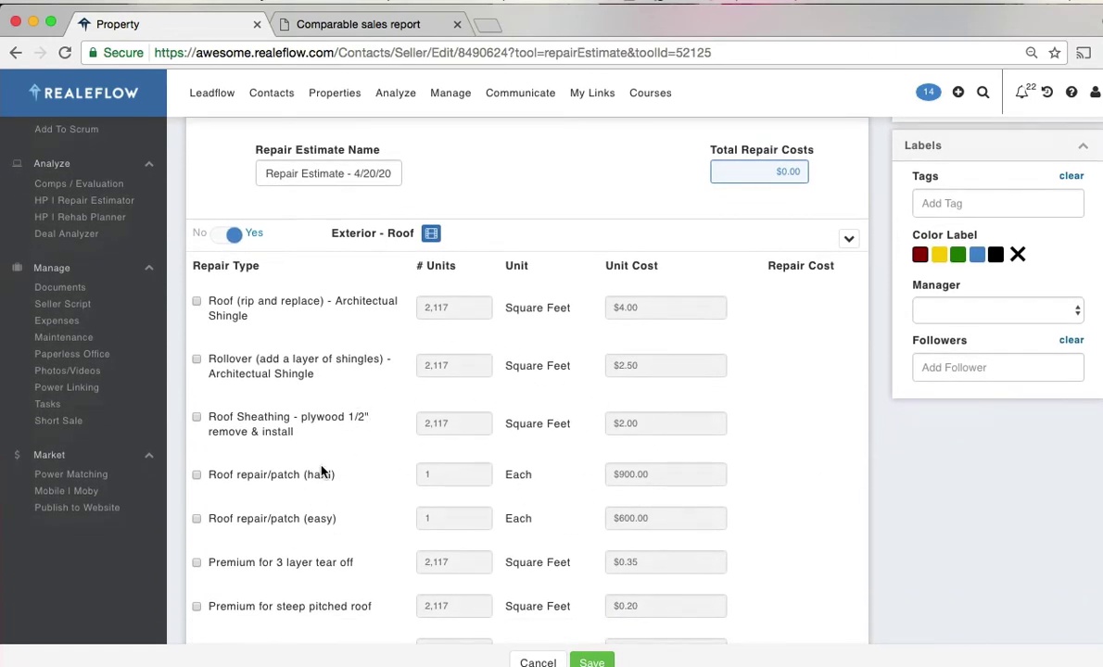
pyautogui.click(206, 233)
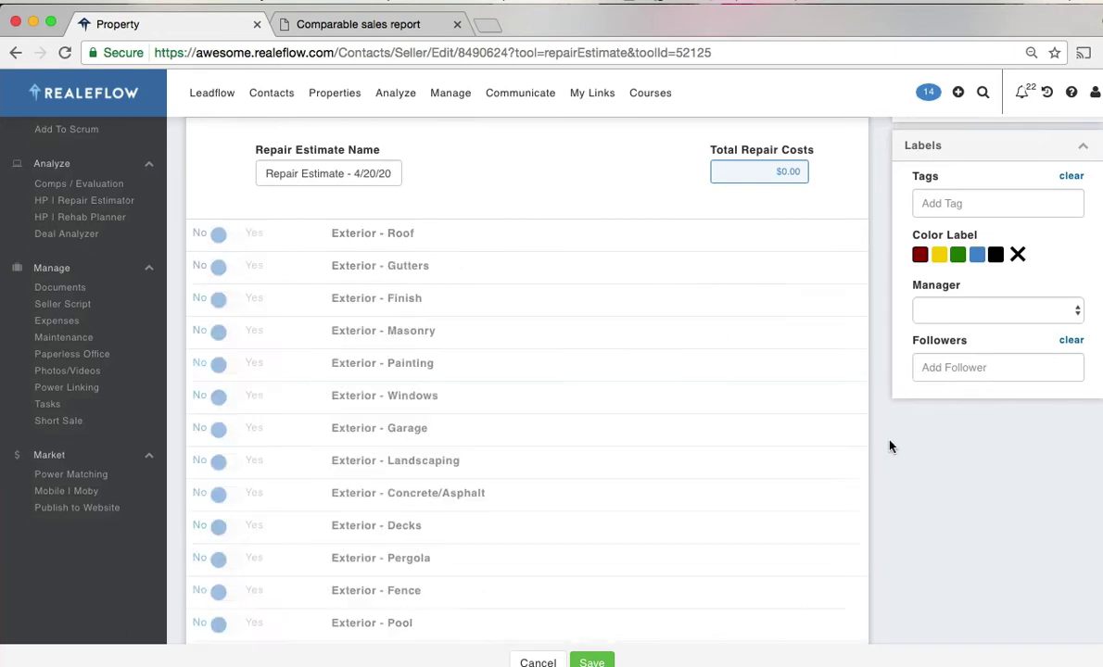
pyautogui.scroll(-6, 853, 458)
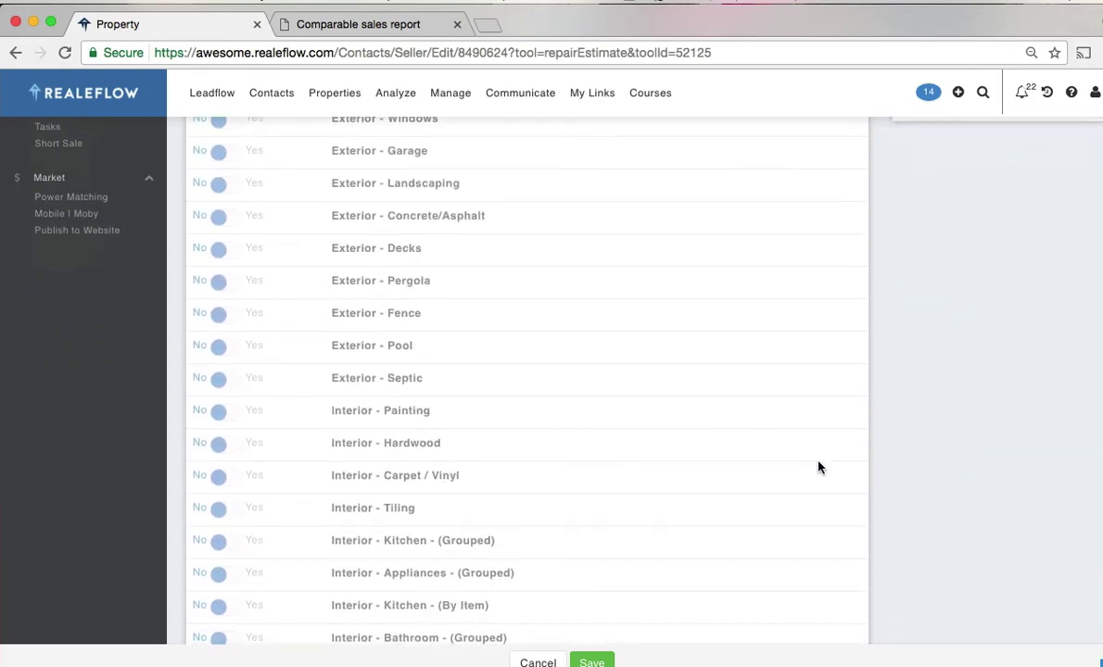
pyautogui.scroll(7, 818, 468)
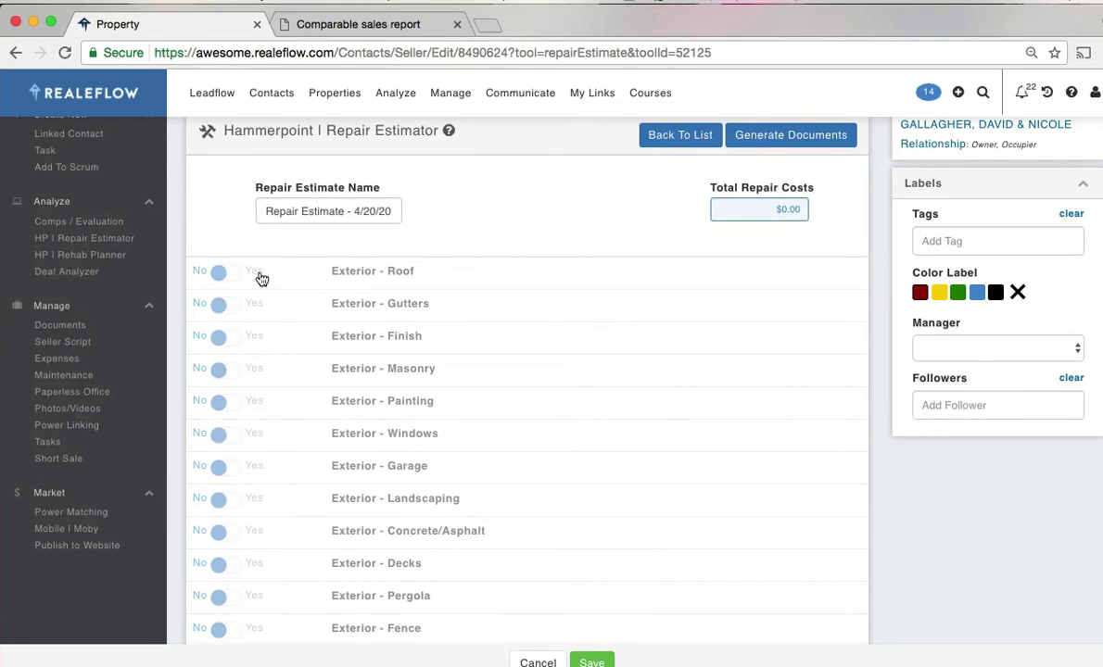
pyautogui.click(255, 274)
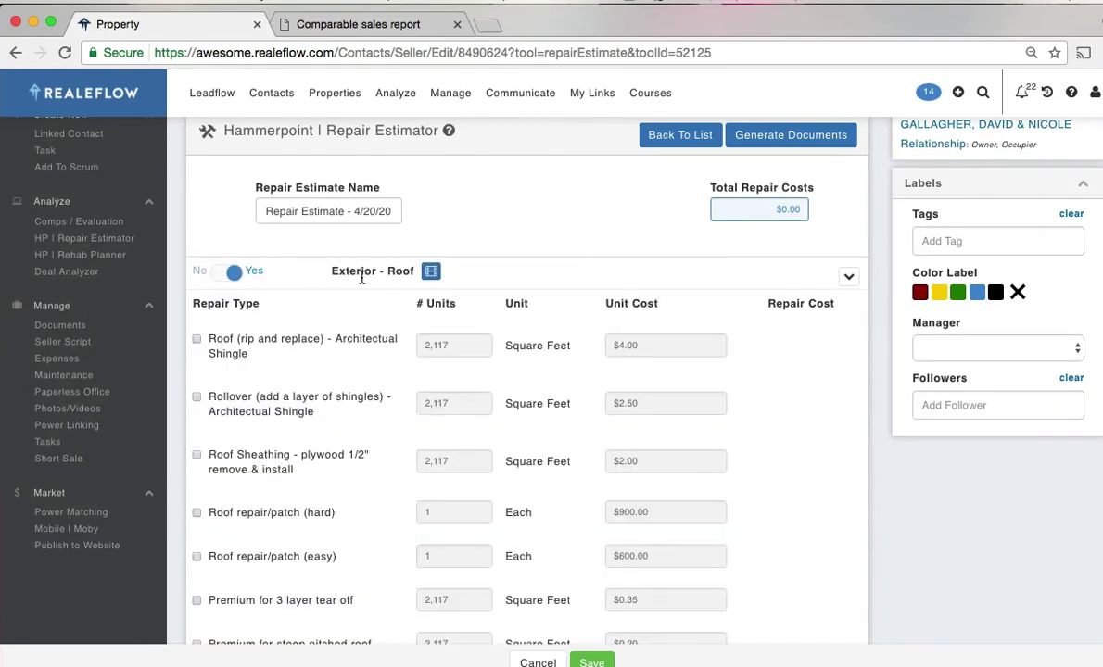
pyautogui.scroll(-2, 894, 453)
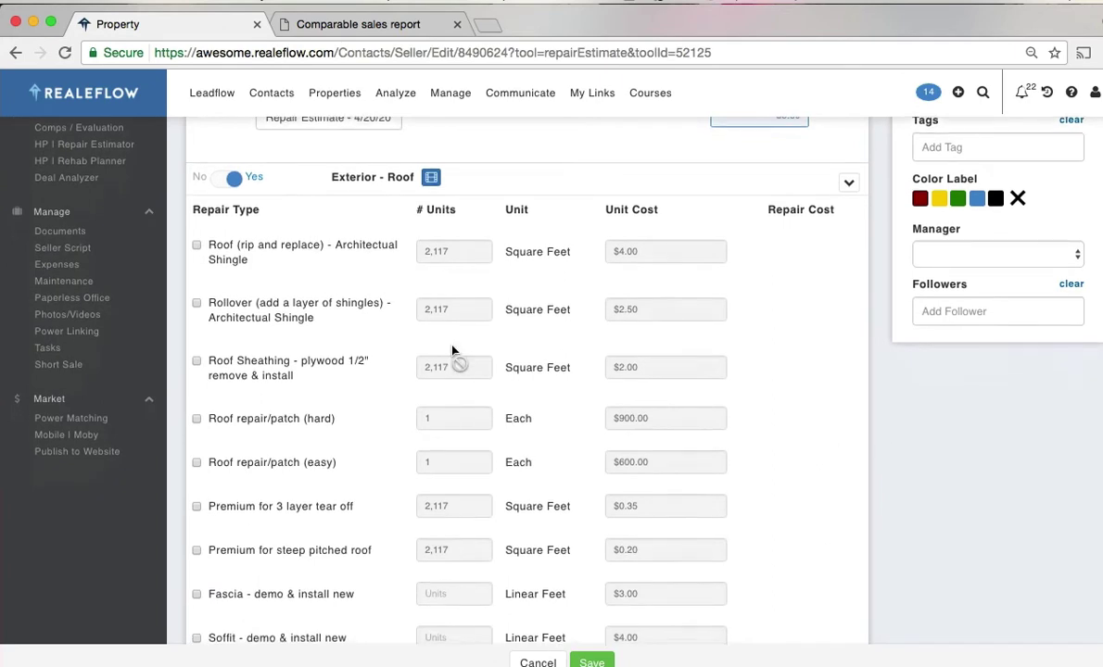
pyautogui.click(195, 246)
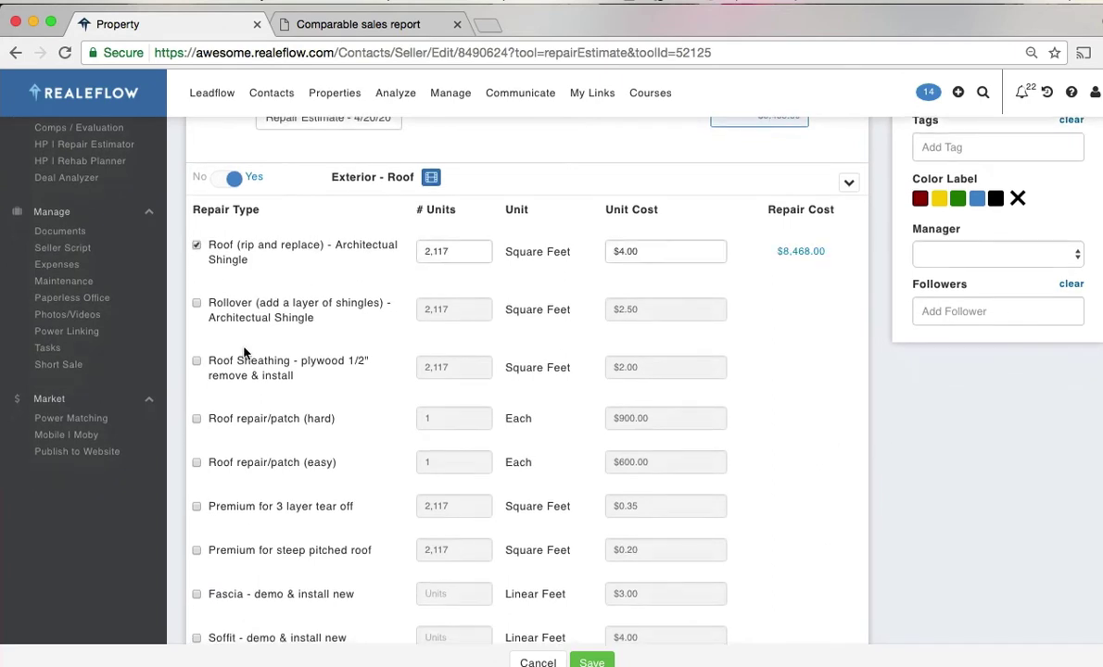
pyautogui.click(196, 362)
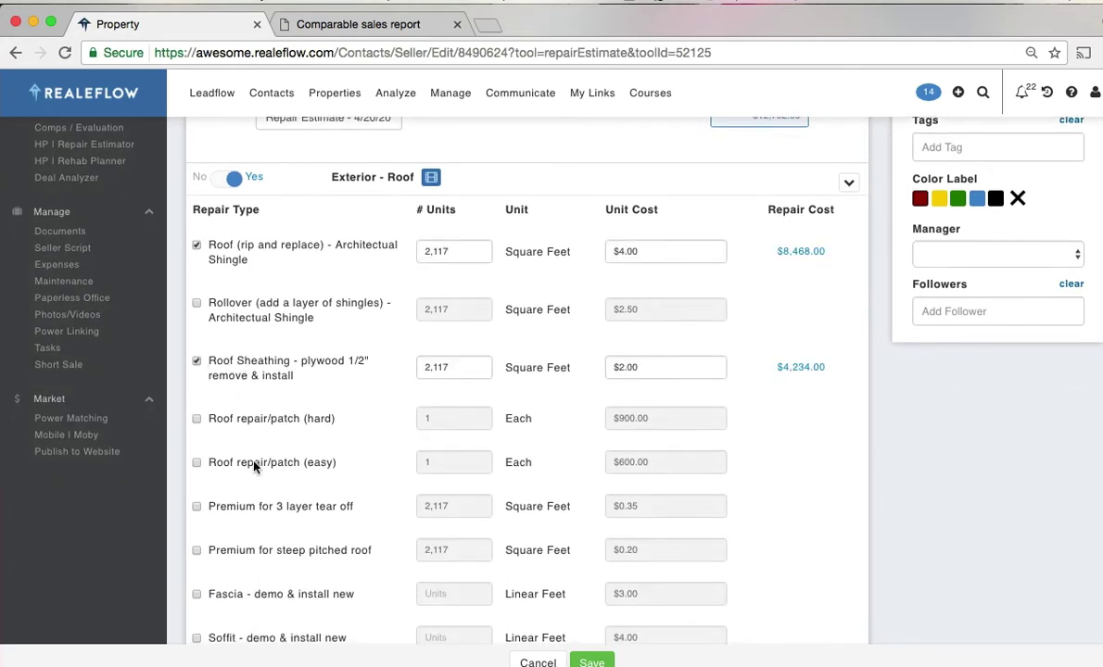
pyautogui.click(197, 507)
# - Turn on Masonry with fireplace/chimney, concrete block and stone repairs, and save the estimate
pyautogui.scroll(-10, 935, 564)
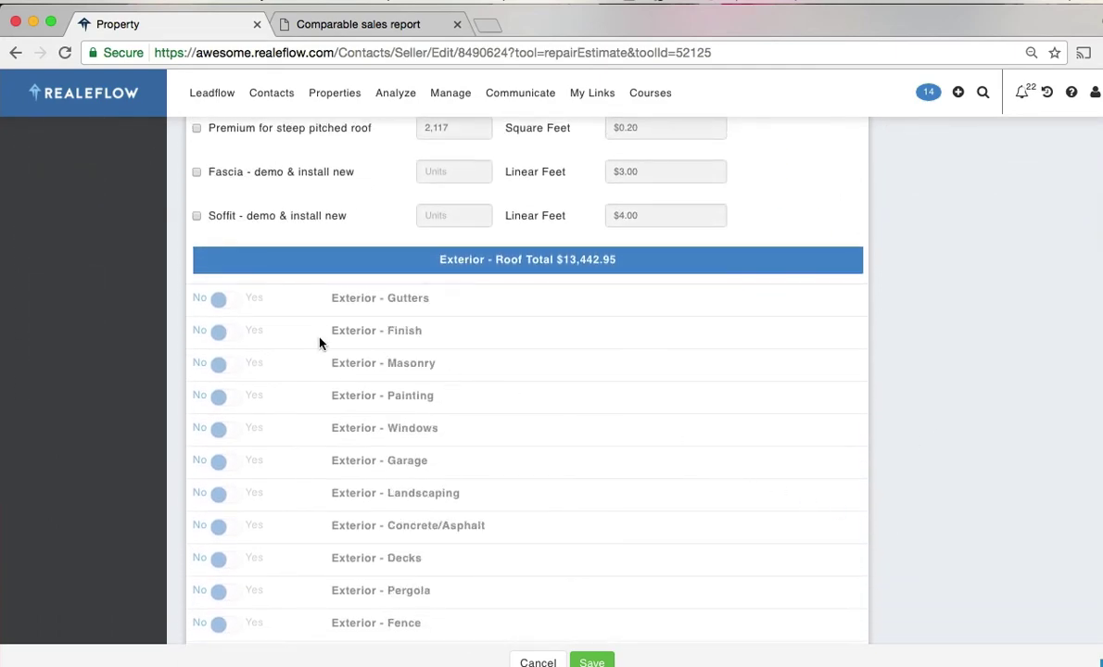
pyautogui.click(260, 370)
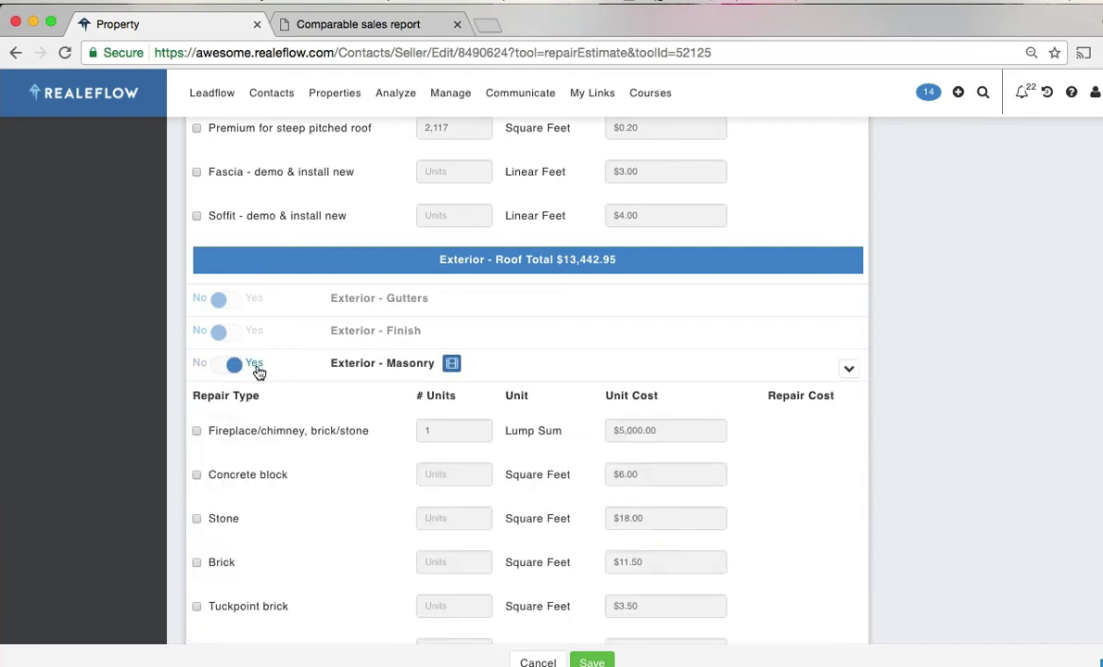
pyautogui.click(196, 431)
pyautogui.click(197, 476)
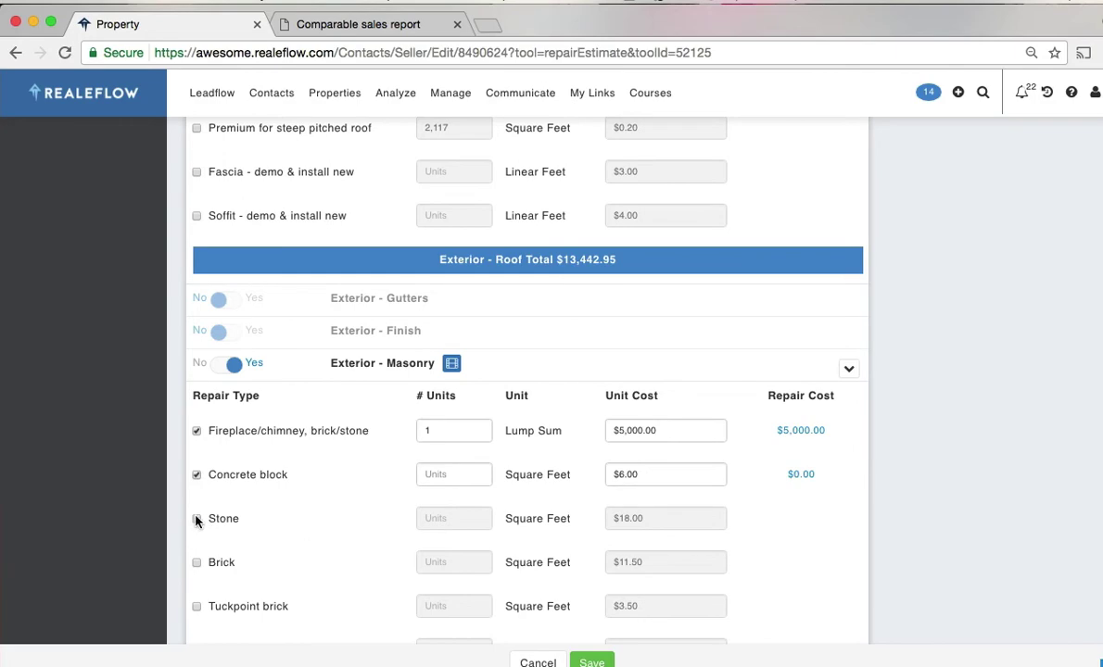
pyautogui.click(196, 519)
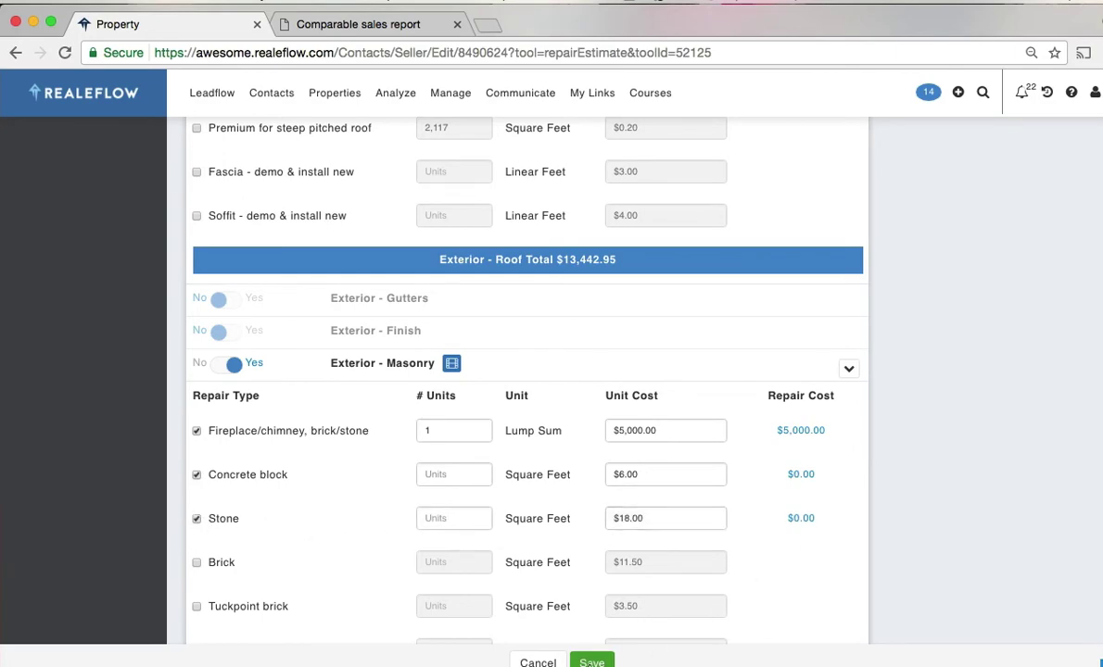
pyautogui.click(591, 662)
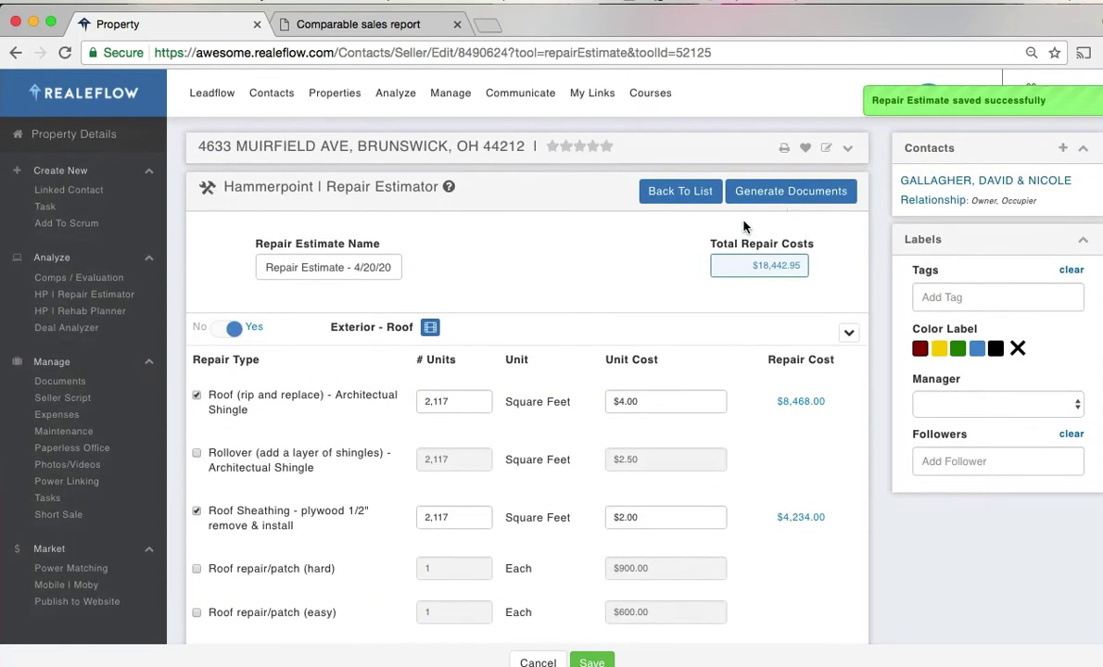
# - Generate the Quick Repair Estimator report ($18,442.95), then go to the Rehab Planner's saved plans
pyautogui.click(792, 191)
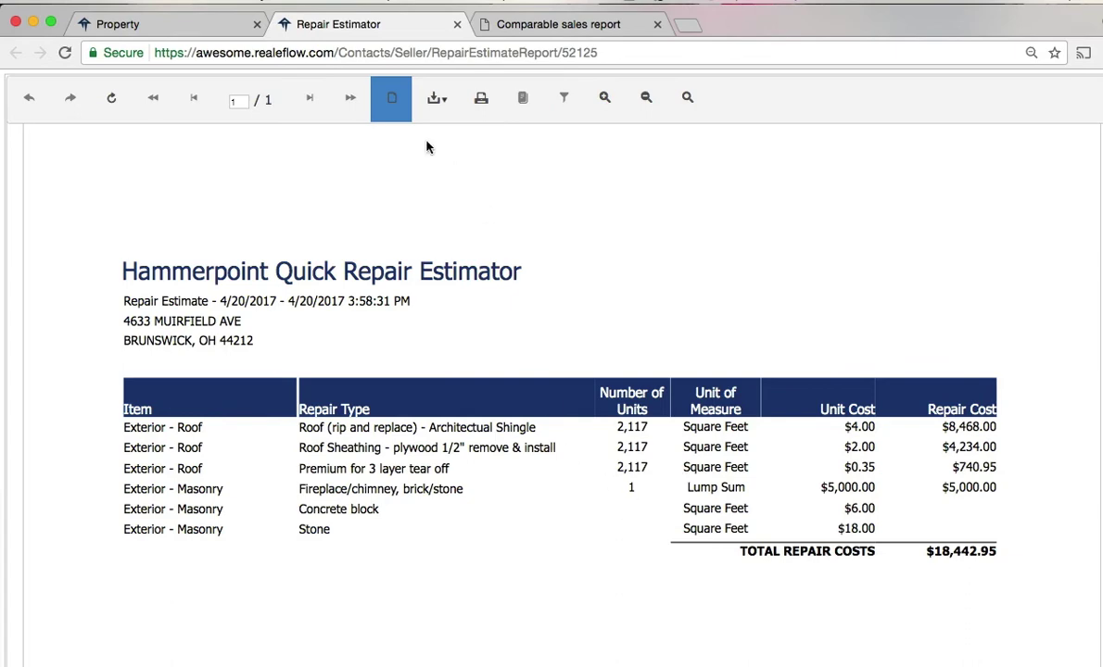
pyautogui.click(211, 26)
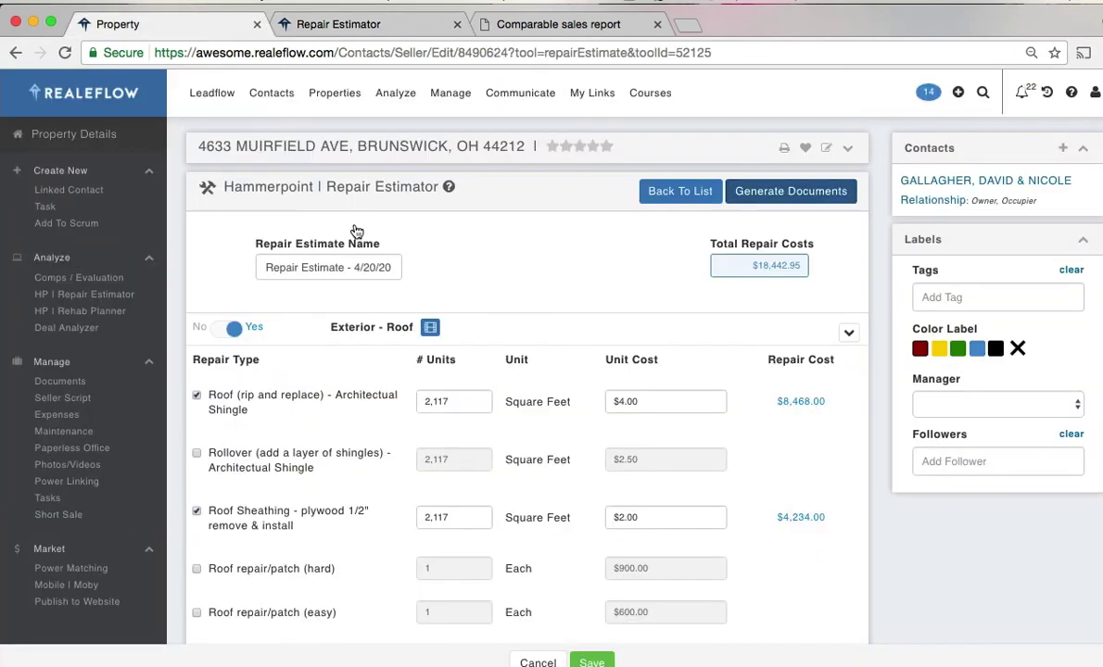
pyautogui.click(119, 315)
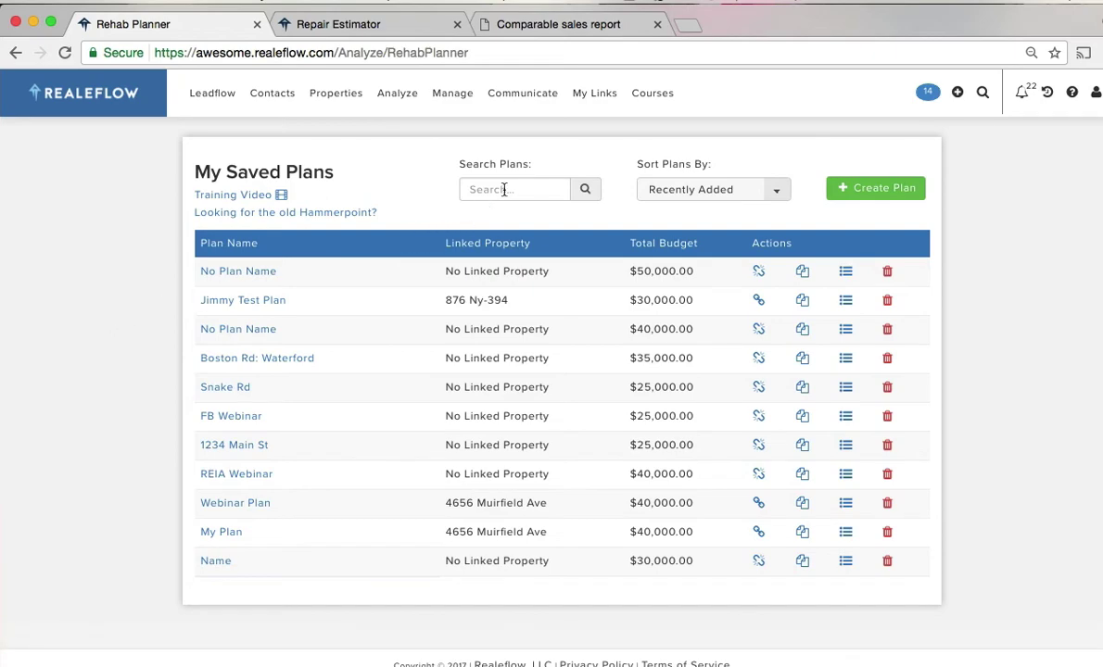
# - Start a new rehab plan named 'New' with a 30000 budget
pyautogui.click(871, 190)
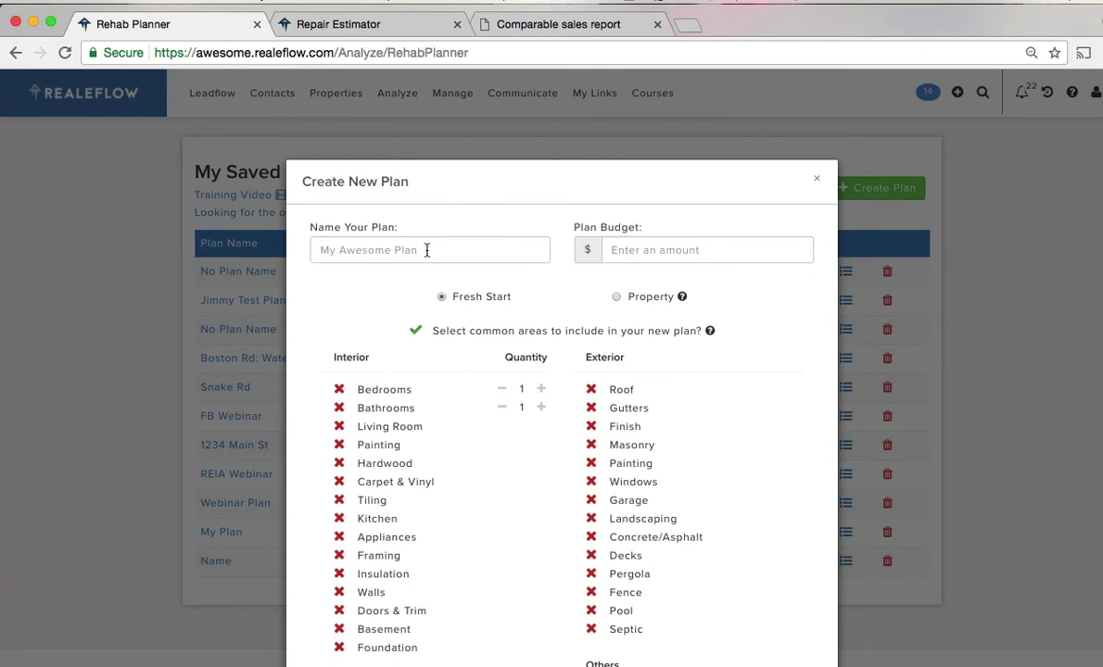
pyautogui.click(427, 250)
pyautogui.write('New Plan')
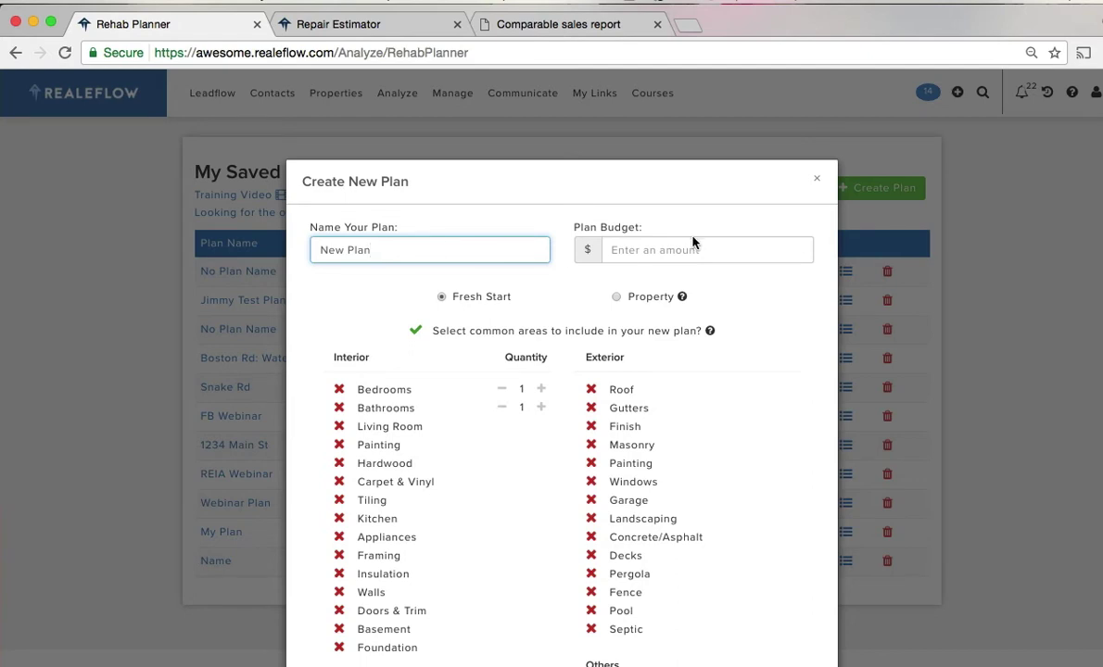
pyautogui.click(673, 251)
pyautogui.write('5')
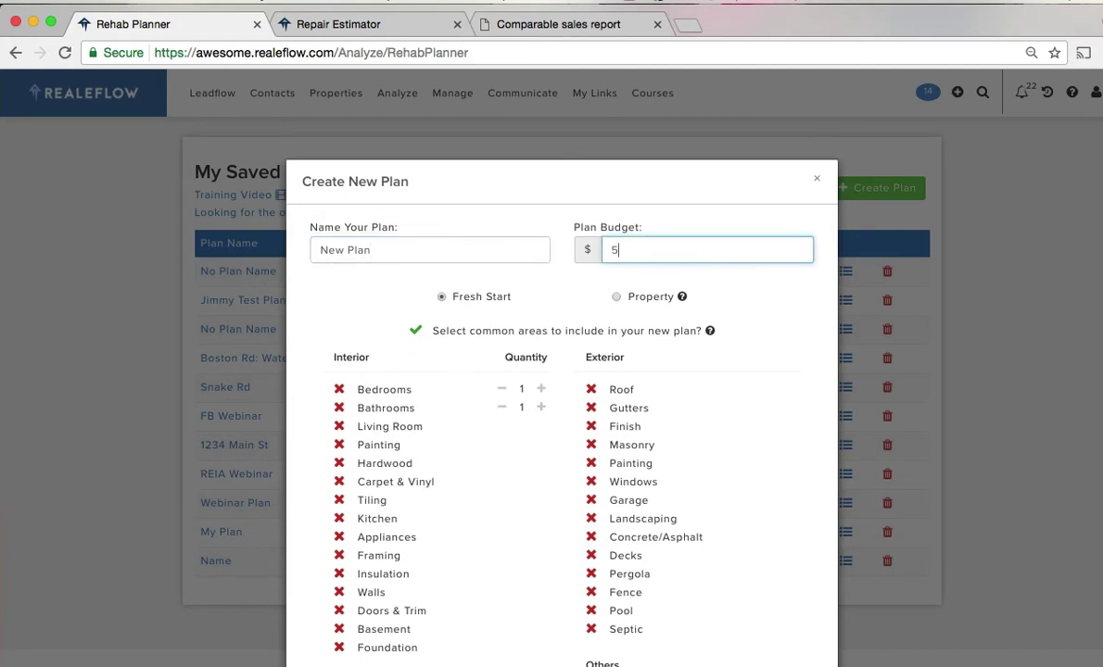
pyautogui.press('BackSpace')
pyautogui.write('30000')
# - Include 3 bedrooms, 2 bathrooms, living room and painting areas, and create the plan
pyautogui.click(340, 390)
pyautogui.click(340, 407)
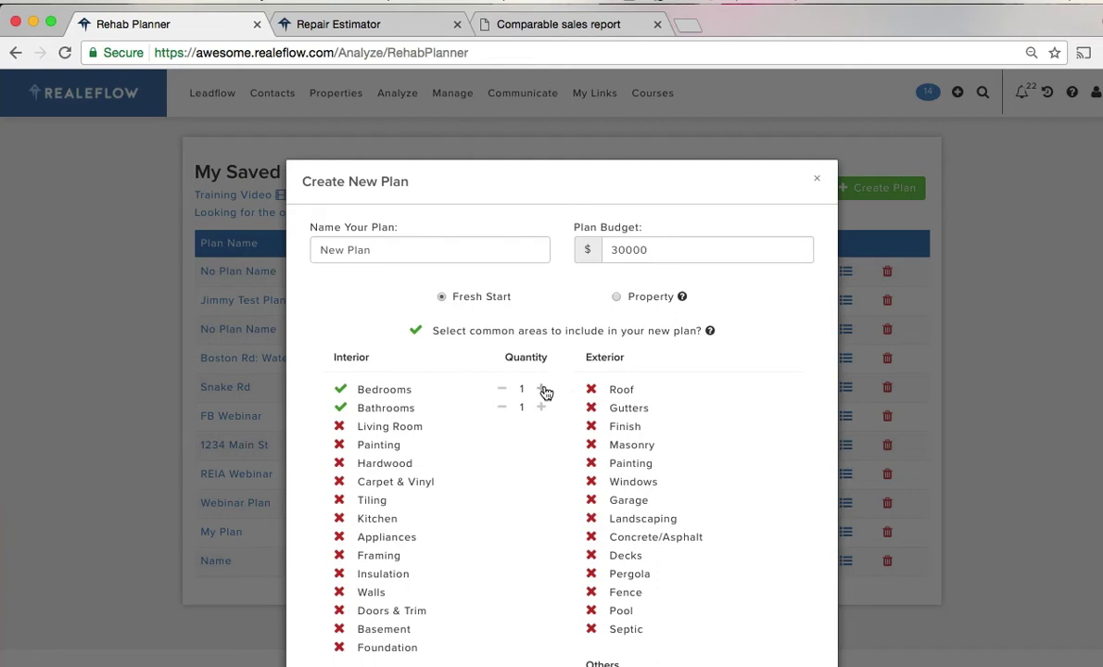
pyautogui.click(542, 389)
pyautogui.click(542, 408)
pyautogui.scroll(-3, 505, 468)
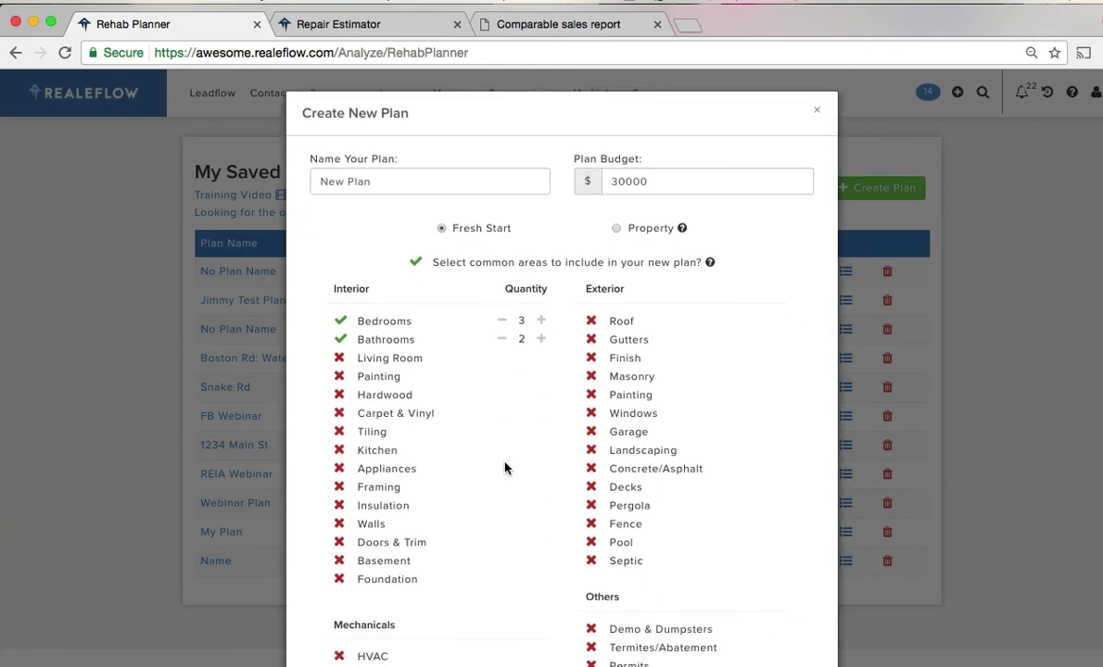
pyautogui.scroll(-1, 505, 468)
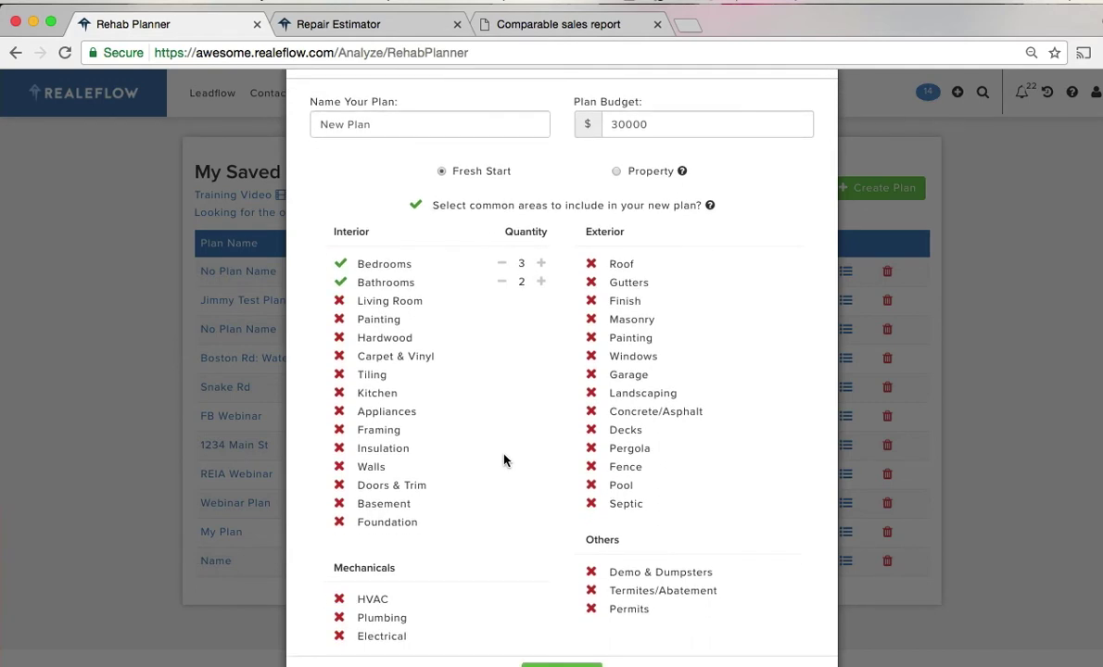
pyautogui.scroll(-1, 500, 451)
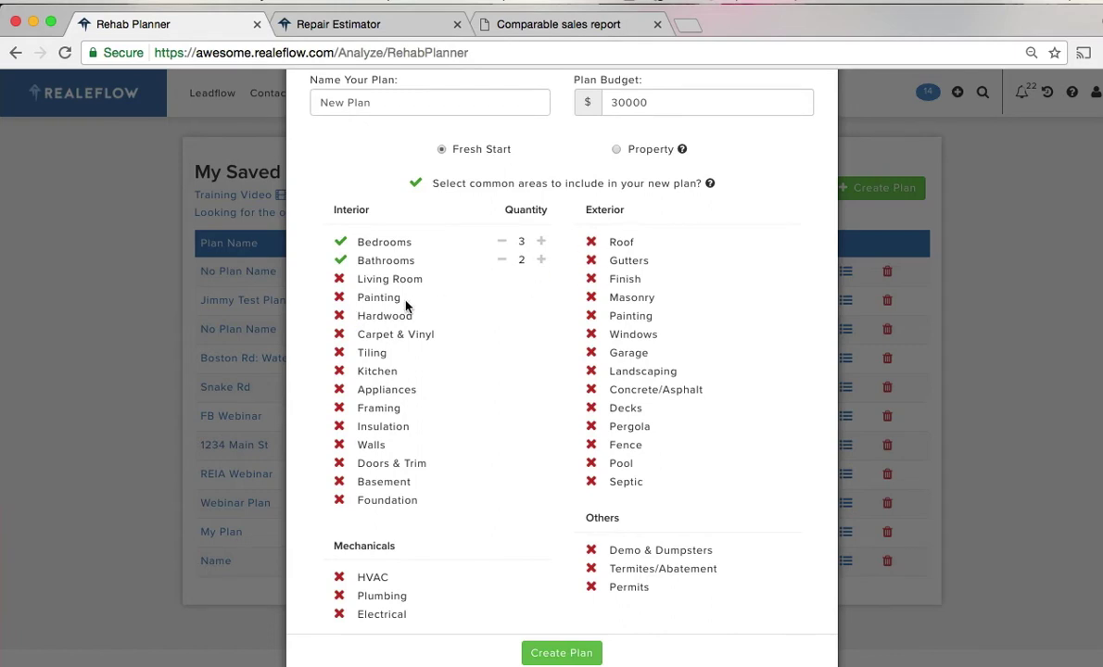
pyautogui.click(340, 279)
pyautogui.scroll(-1, 518, 523)
pyautogui.click(560, 640)
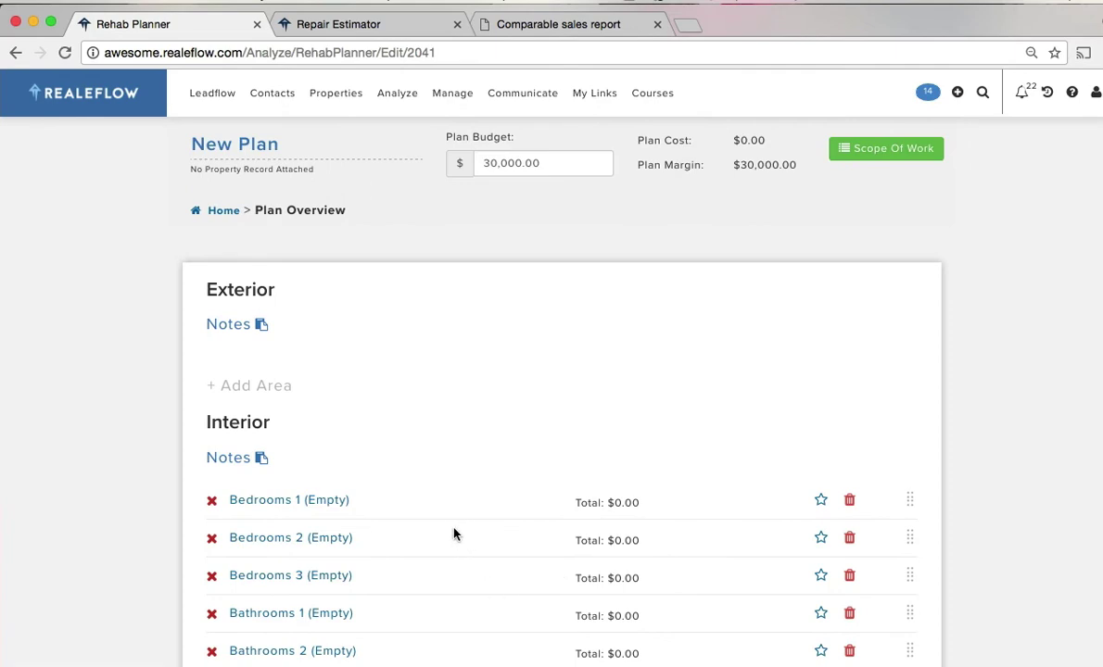
# - Fill Bedrooms 1 with the featured Bedroom 1 preset ($3,000 budget, $600 labor)
pyautogui.scroll(-2, 435, 518)
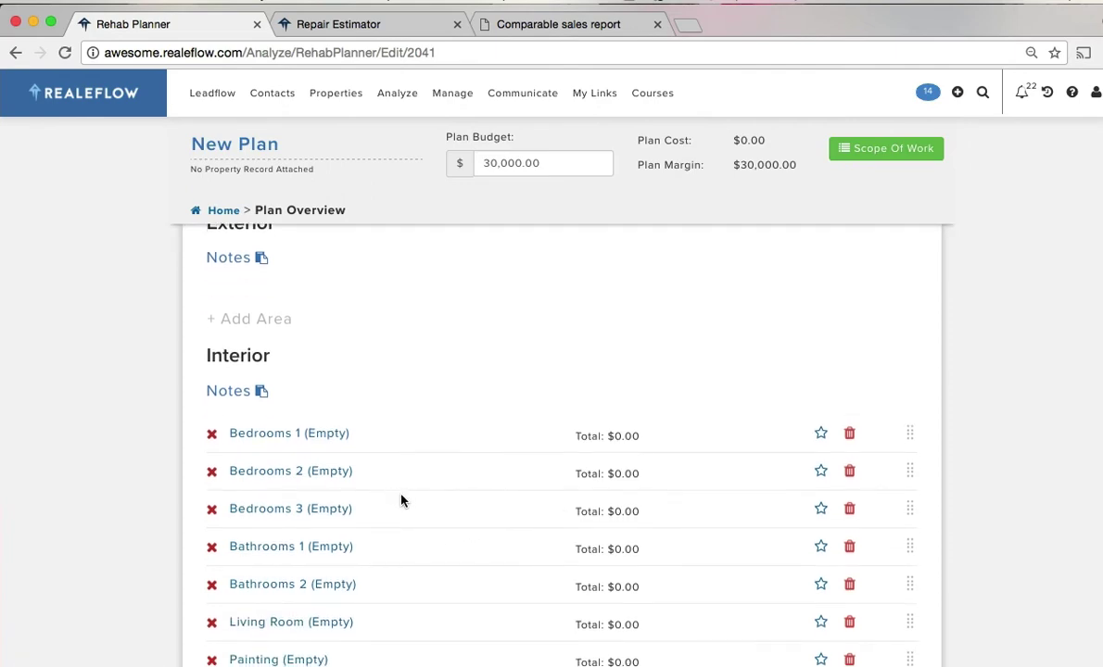
pyautogui.scroll(-1, 401, 500)
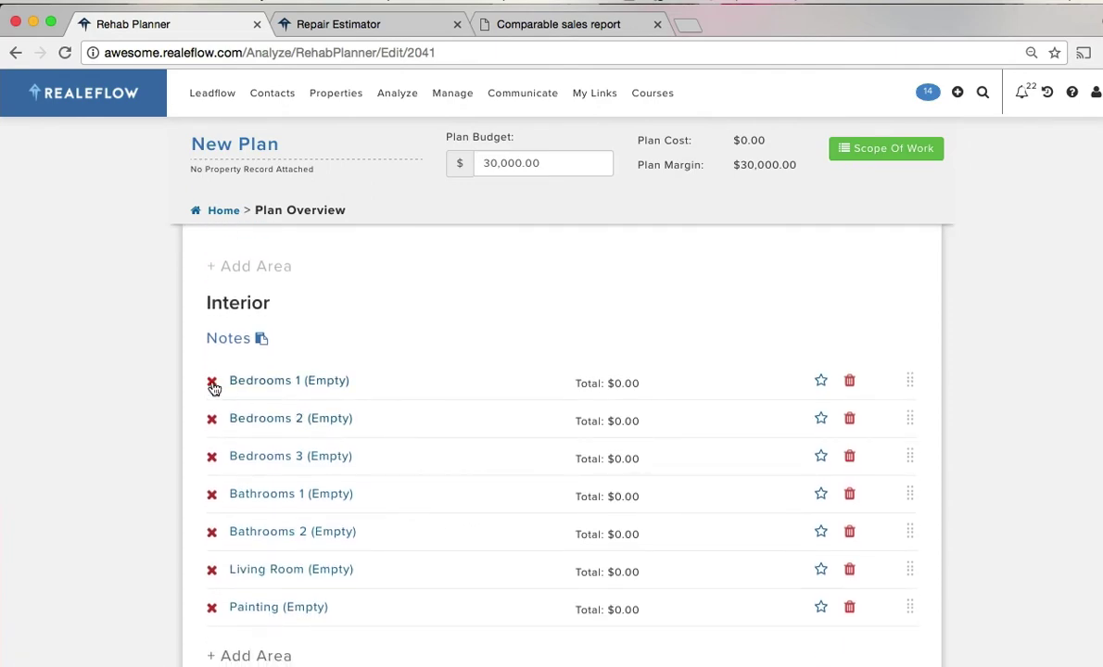
pyautogui.click(264, 382)
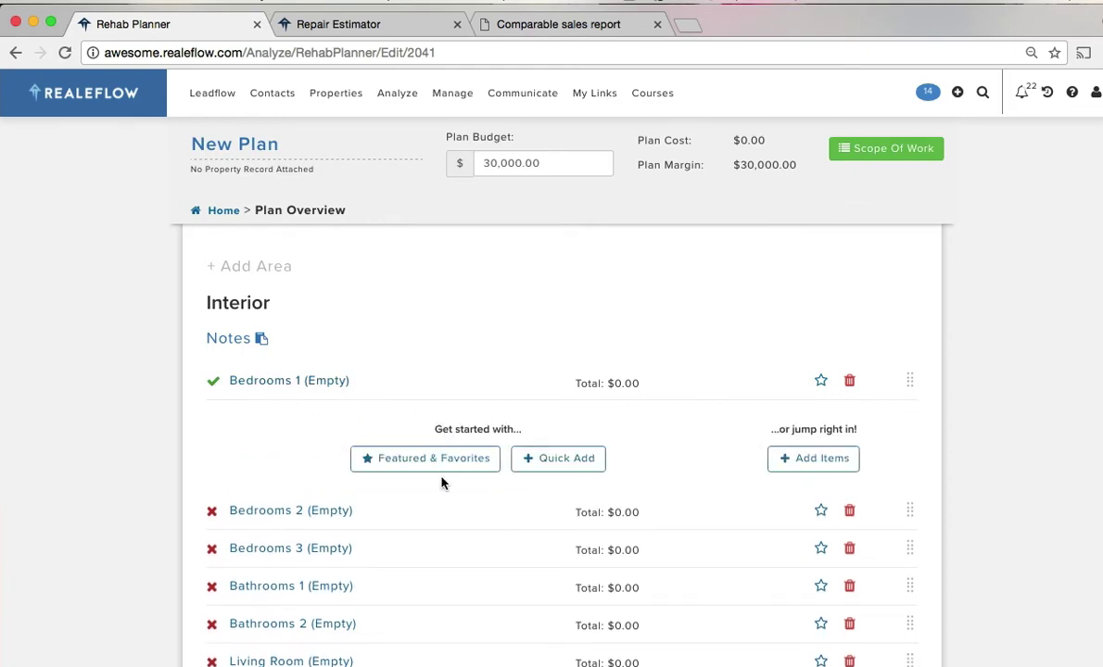
pyautogui.click(452, 461)
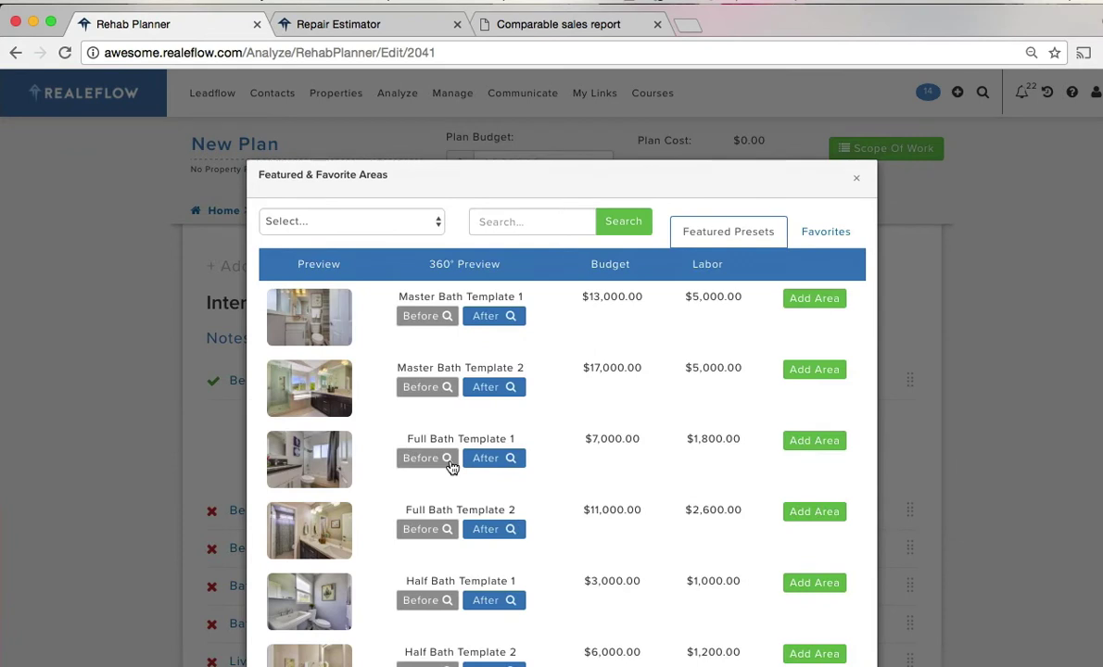
pyautogui.click(413, 218)
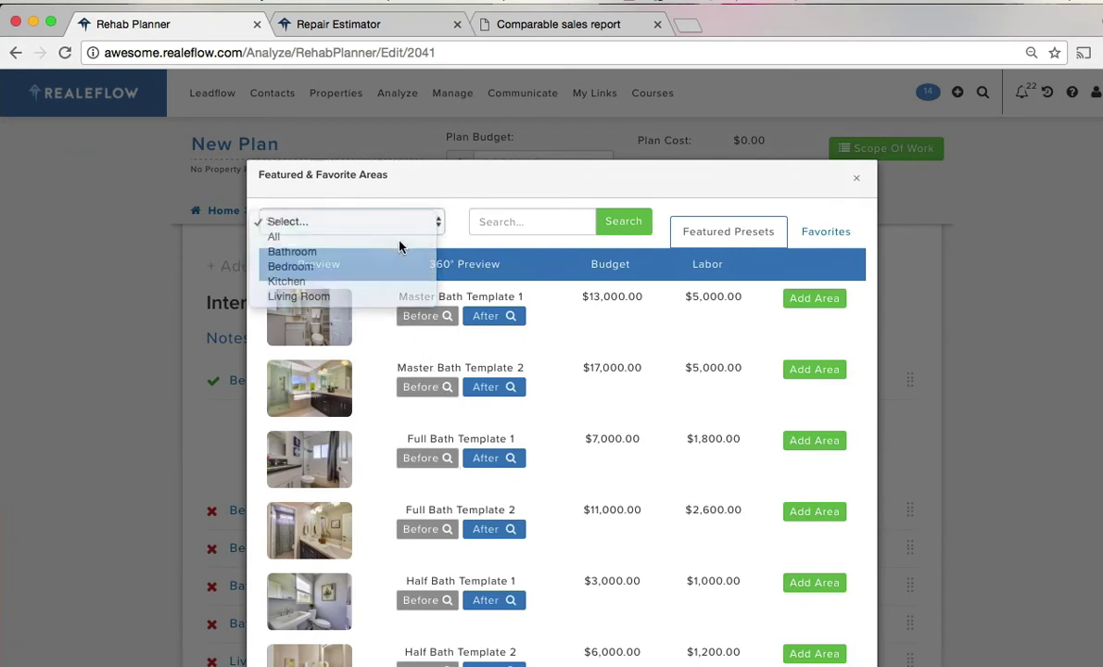
pyautogui.click(431, 226)
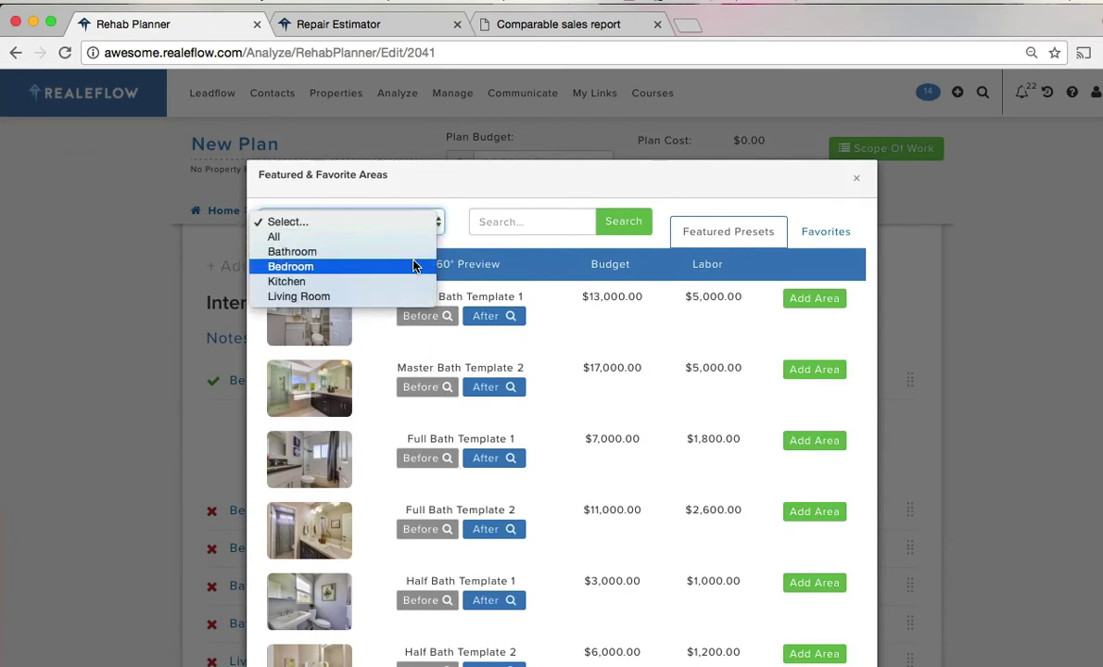
pyautogui.click(414, 266)
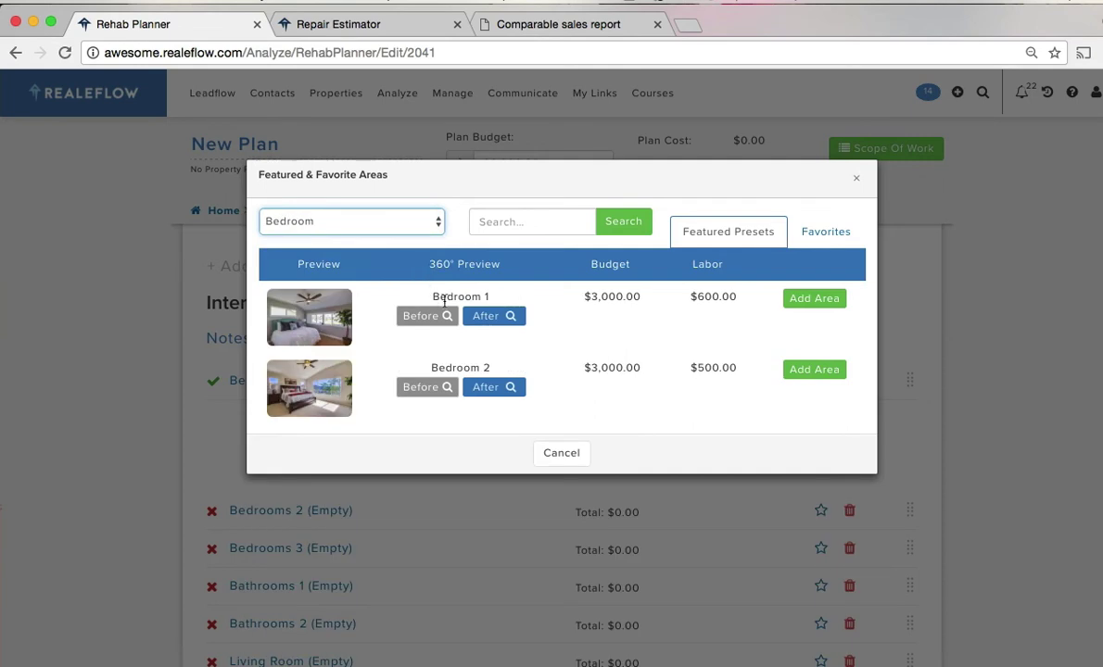
pyautogui.click(815, 299)
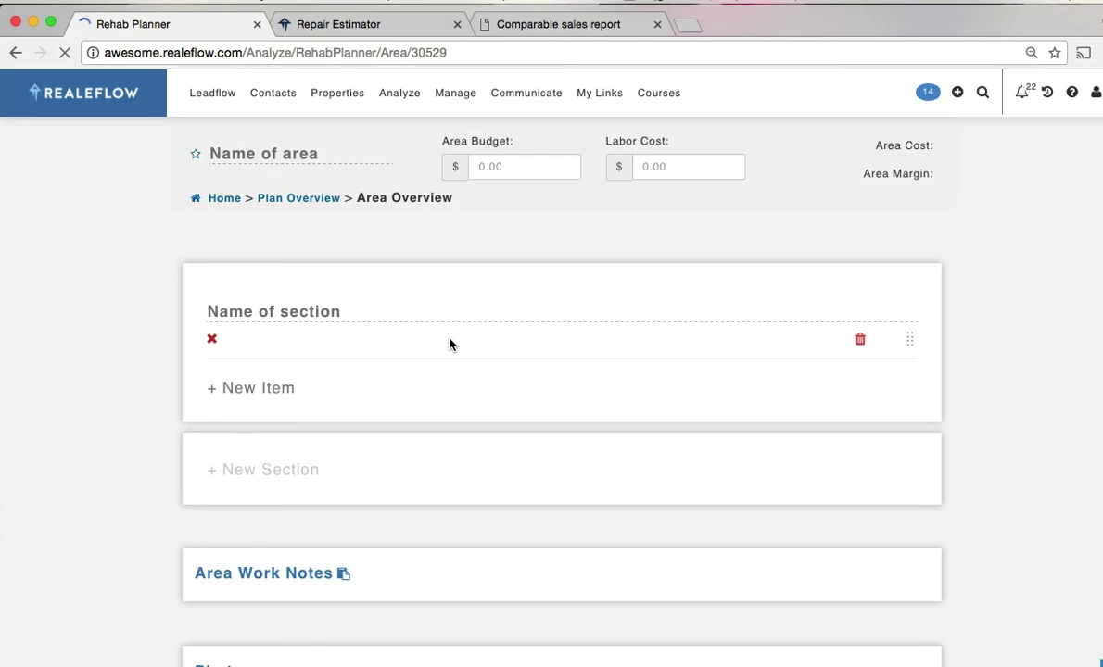
# - Inspect the Interior Bedroom Door and Interior Closet Door Hardware item details
pyautogui.scroll(-1, 1036, 480)
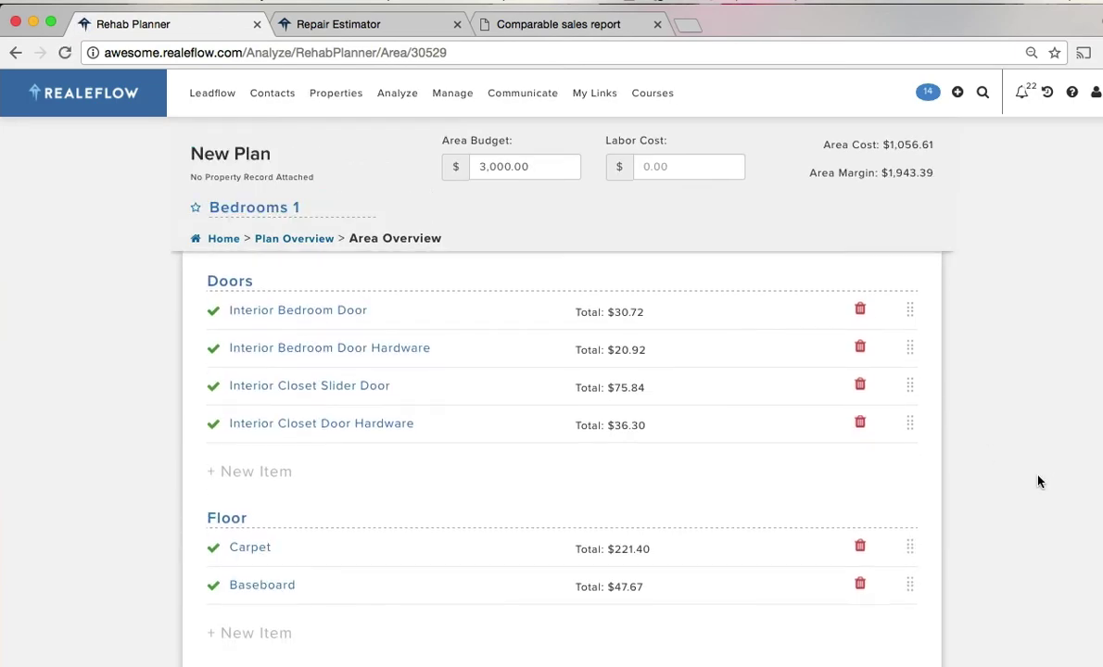
pyautogui.click(296, 312)
pyautogui.scroll(-1, 418, 416)
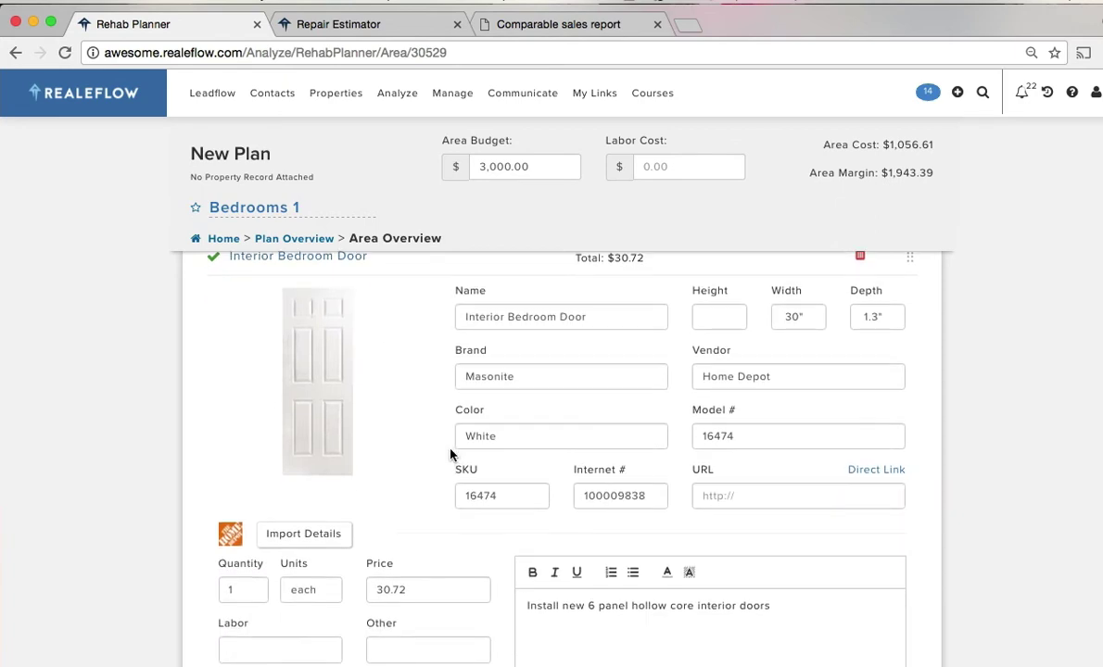
pyautogui.scroll(1, 263, 305)
pyautogui.click(263, 302)
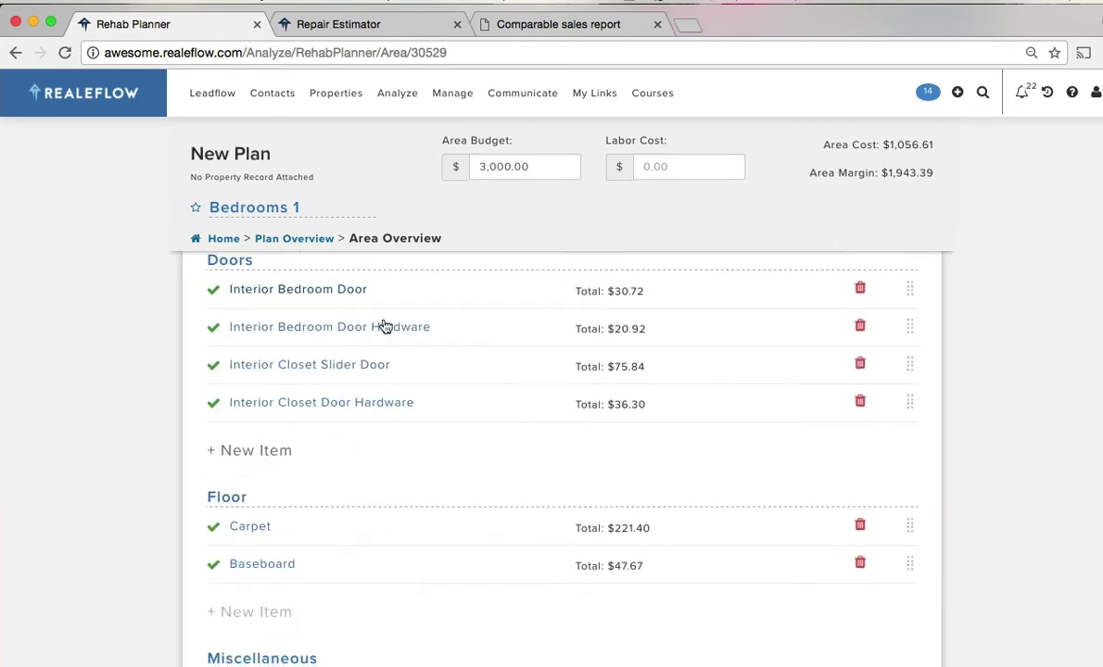
pyautogui.click(376, 413)
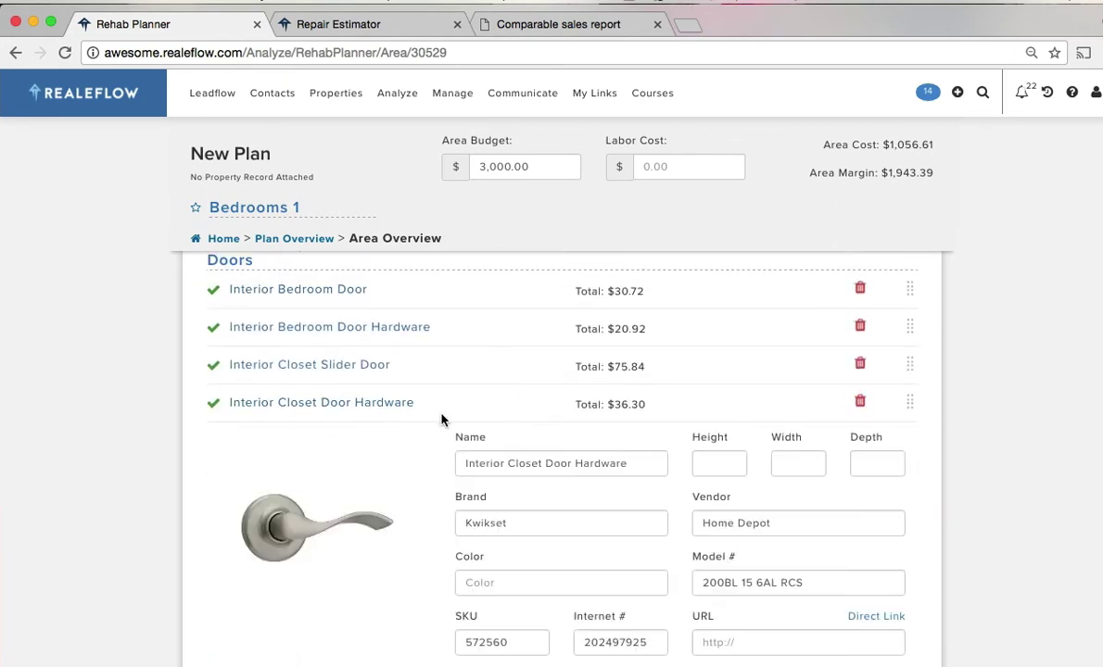
pyautogui.scroll(-2, 445, 419)
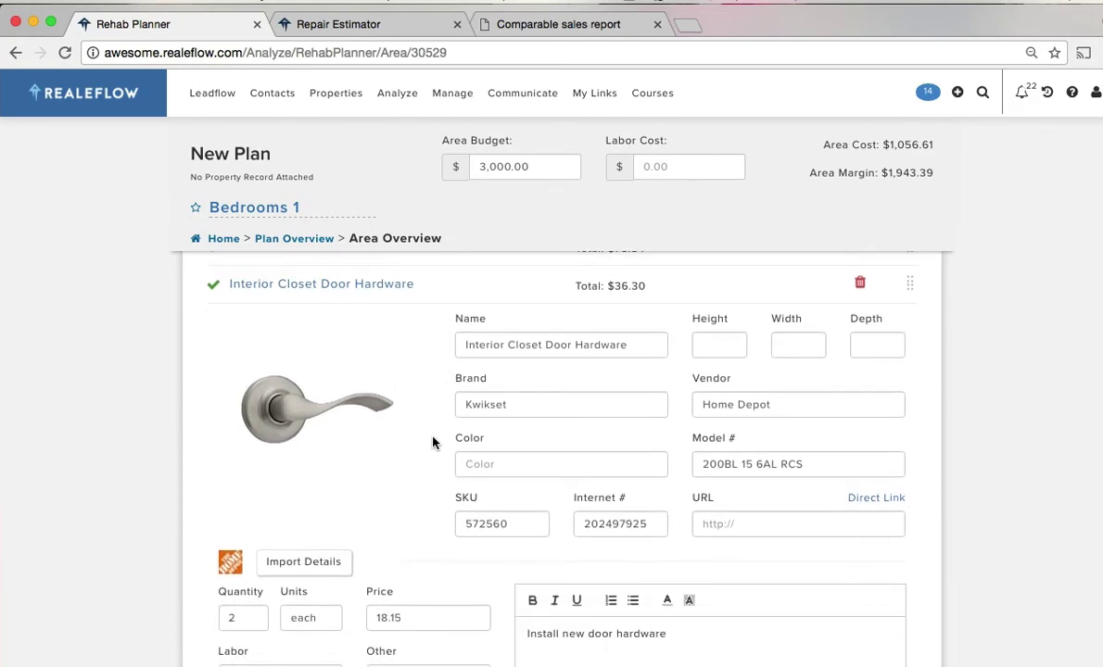
pyautogui.scroll(2, 436, 457)
pyautogui.scroll(3, 435, 461)
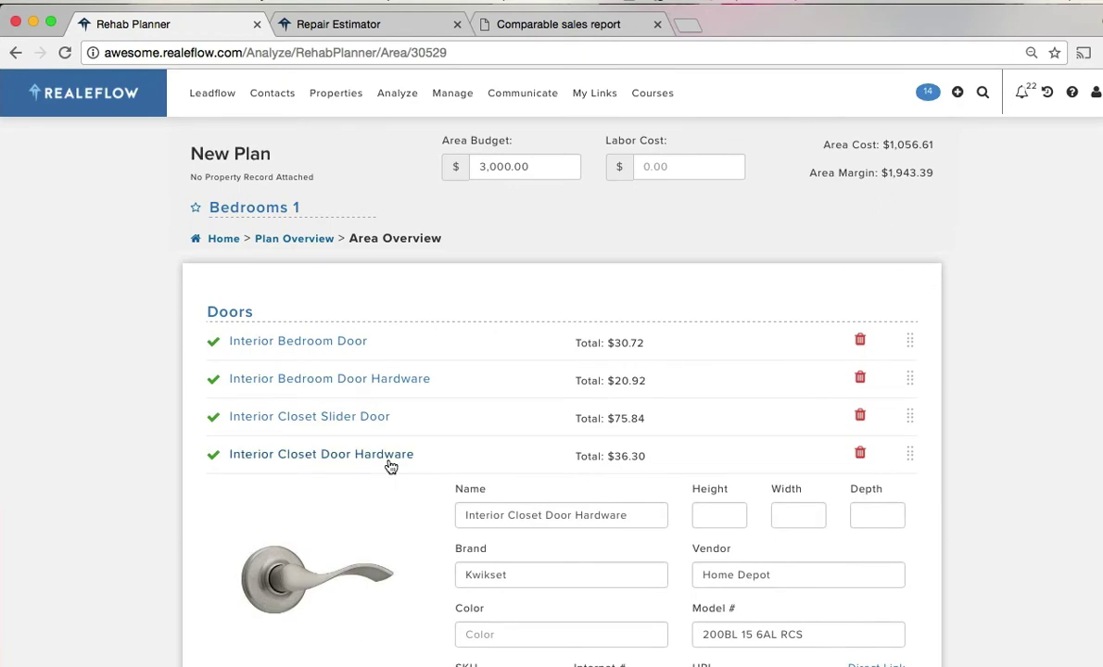
pyautogui.click(390, 467)
# - Open the Carpet item's Home Depot import dialog and select the HomeDepot.com address
pyautogui.scroll(-2, 389, 462)
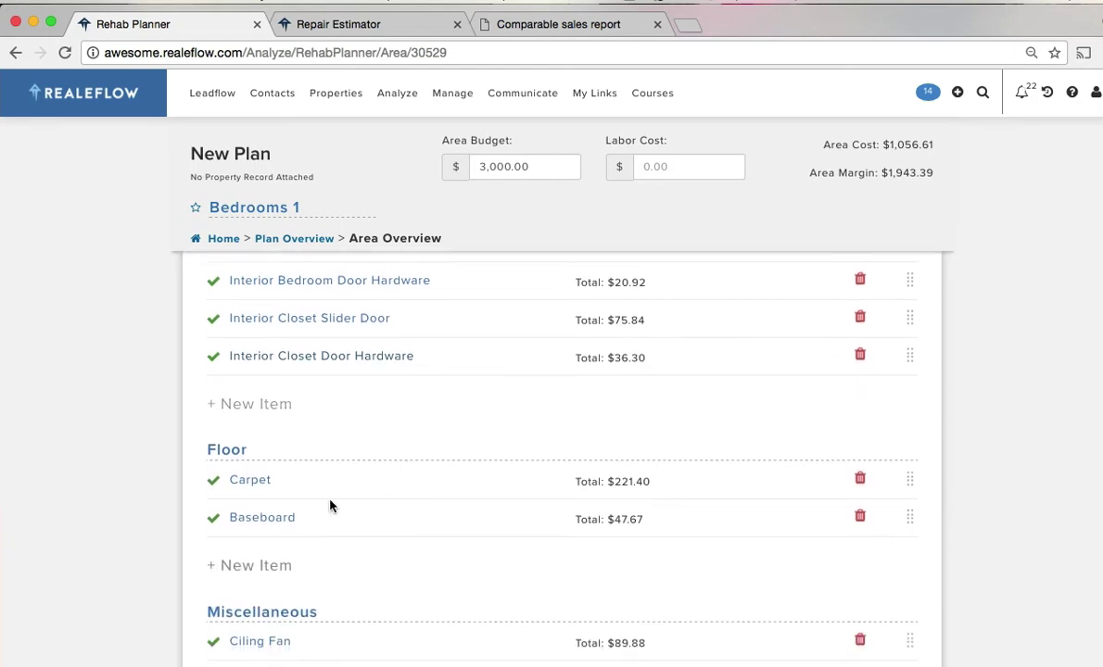
pyautogui.click(255, 489)
pyautogui.scroll(-5, 500, 470)
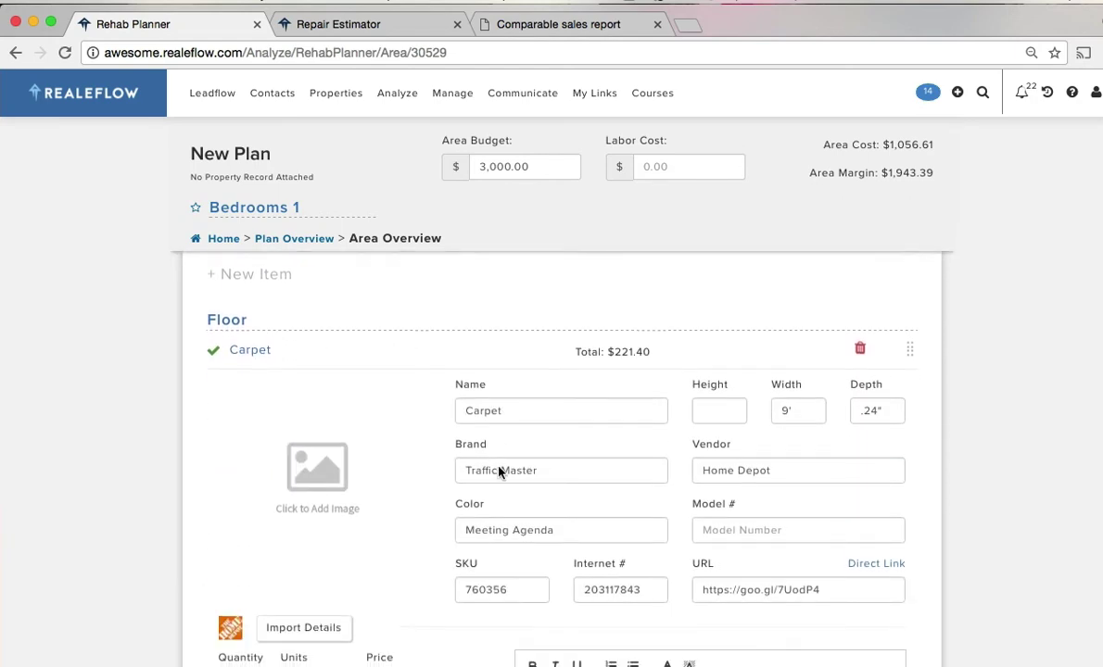
pyautogui.scroll(3, 441, 500)
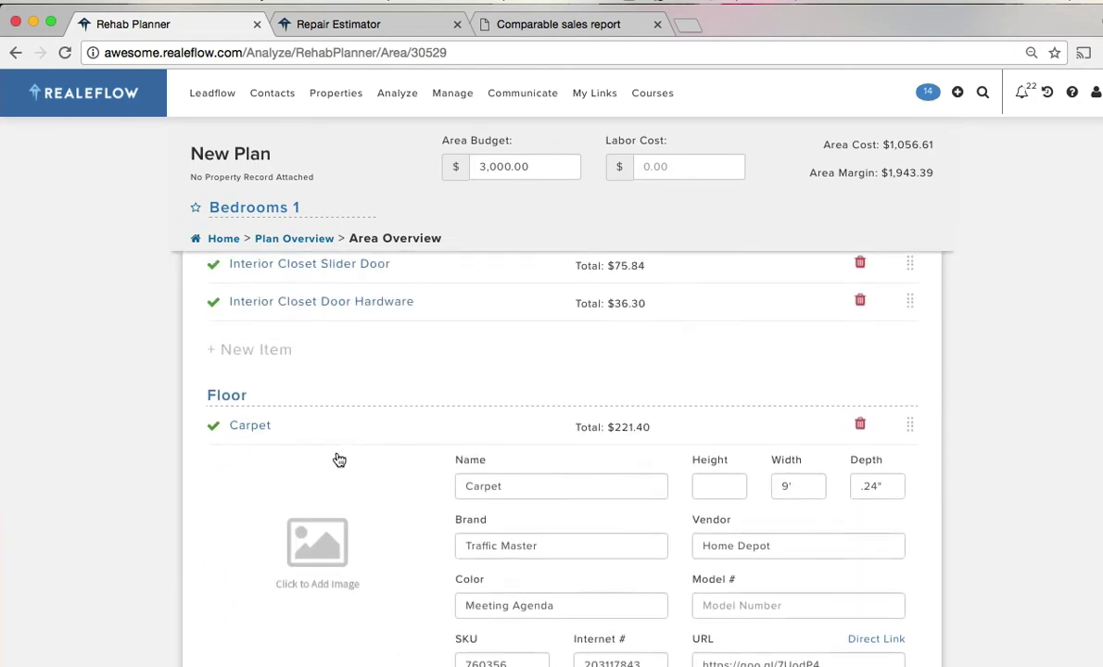
pyautogui.click(236, 436)
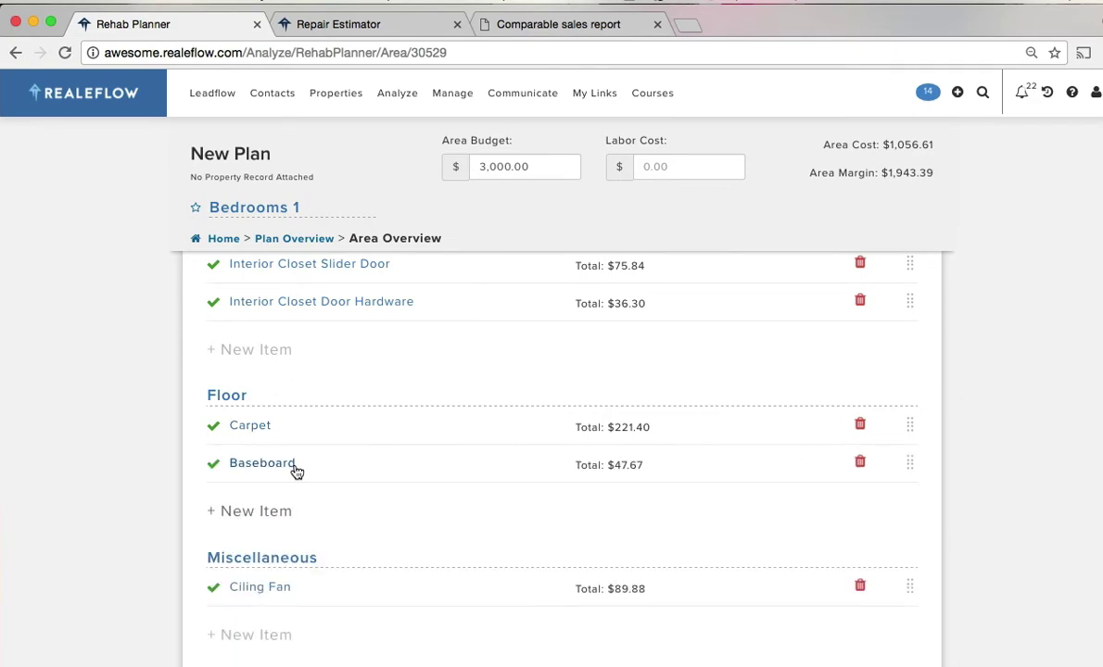
pyautogui.click(291, 463)
pyautogui.click(249, 428)
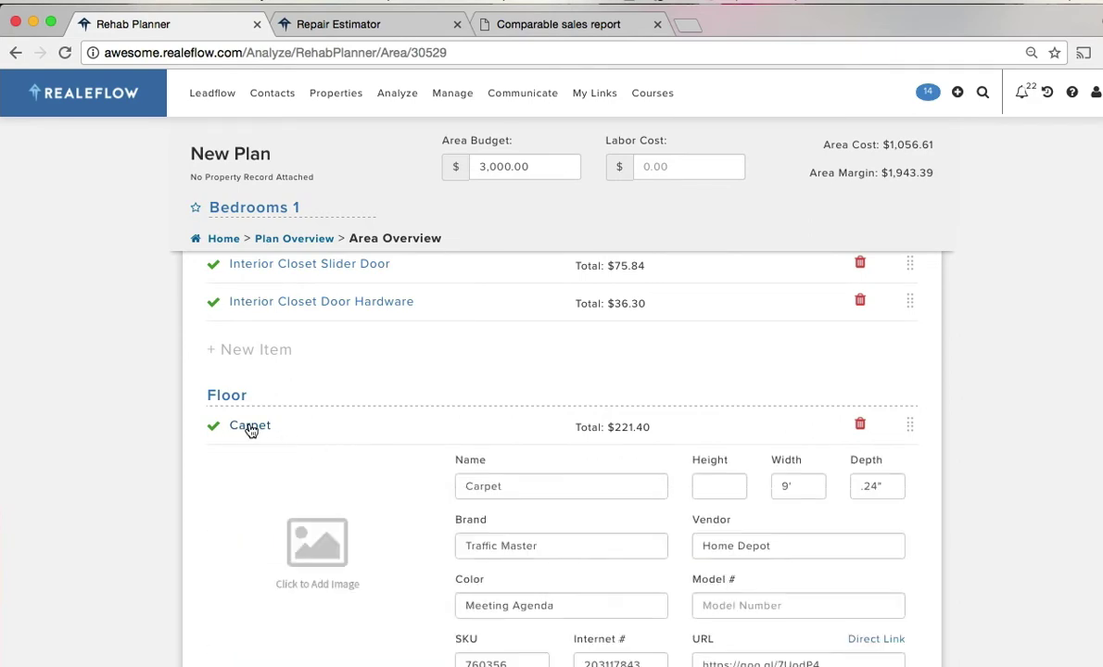
pyautogui.scroll(-2, 378, 501)
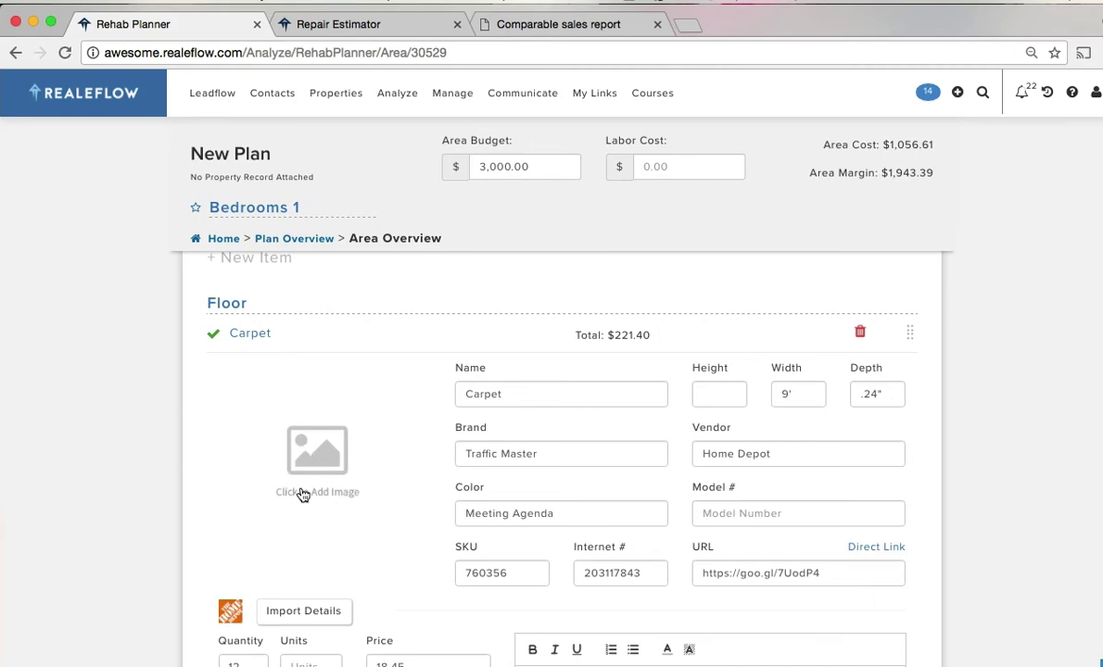
pyautogui.scroll(-2, 330, 475)
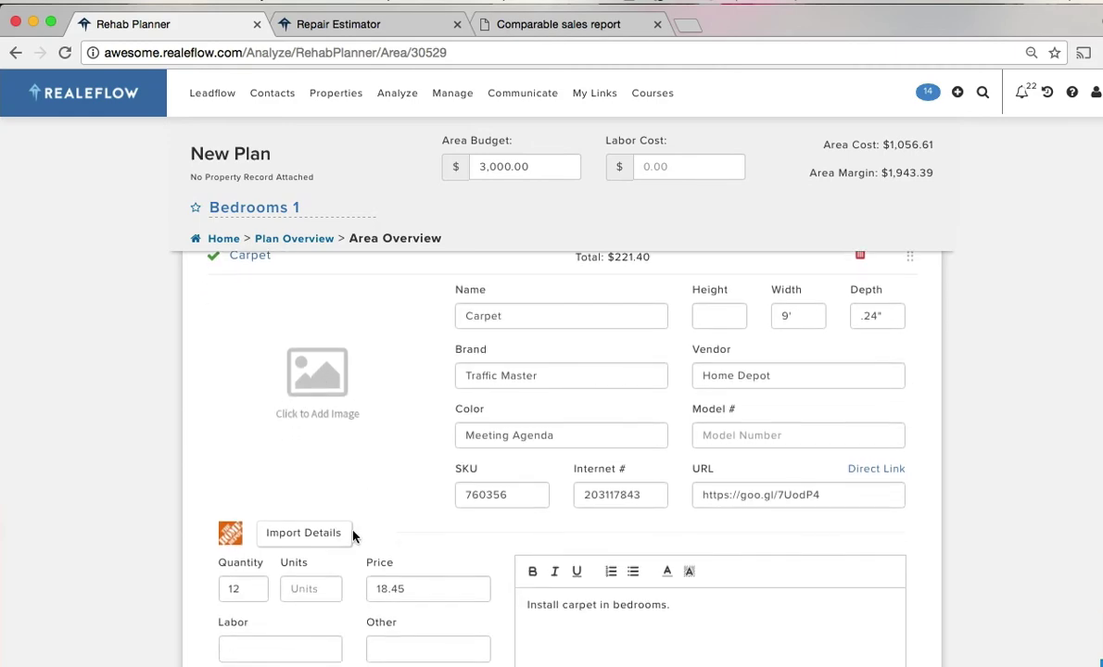
pyautogui.click(306, 536)
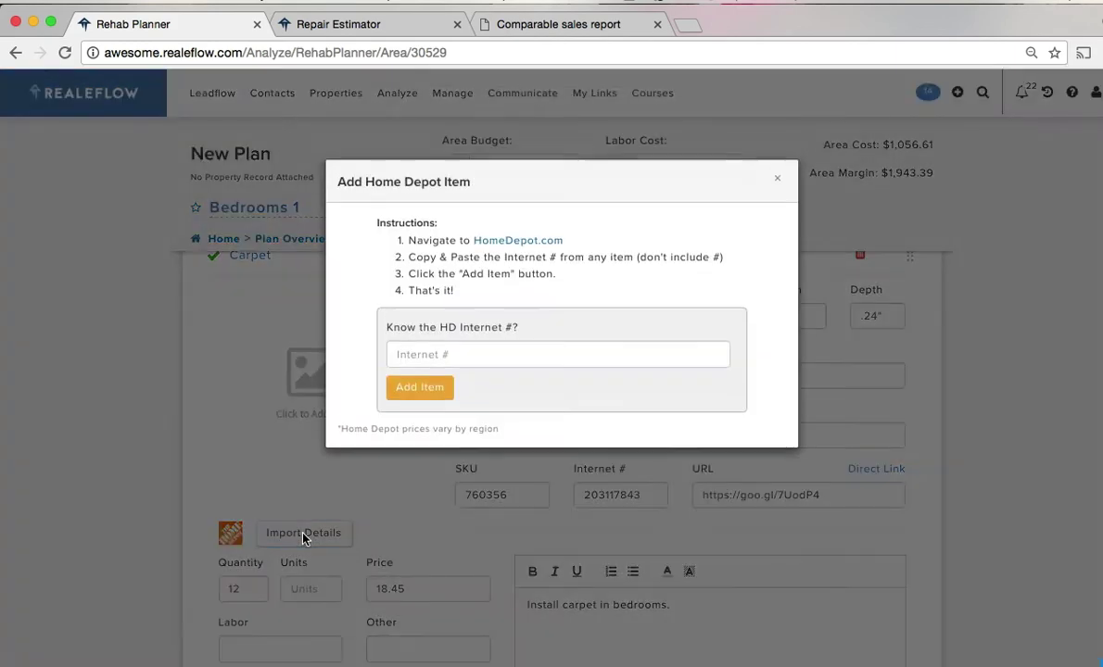
pyautogui.moveTo(565, 243); pyautogui.dragTo(470, 240)
pyautogui.press('super+c')
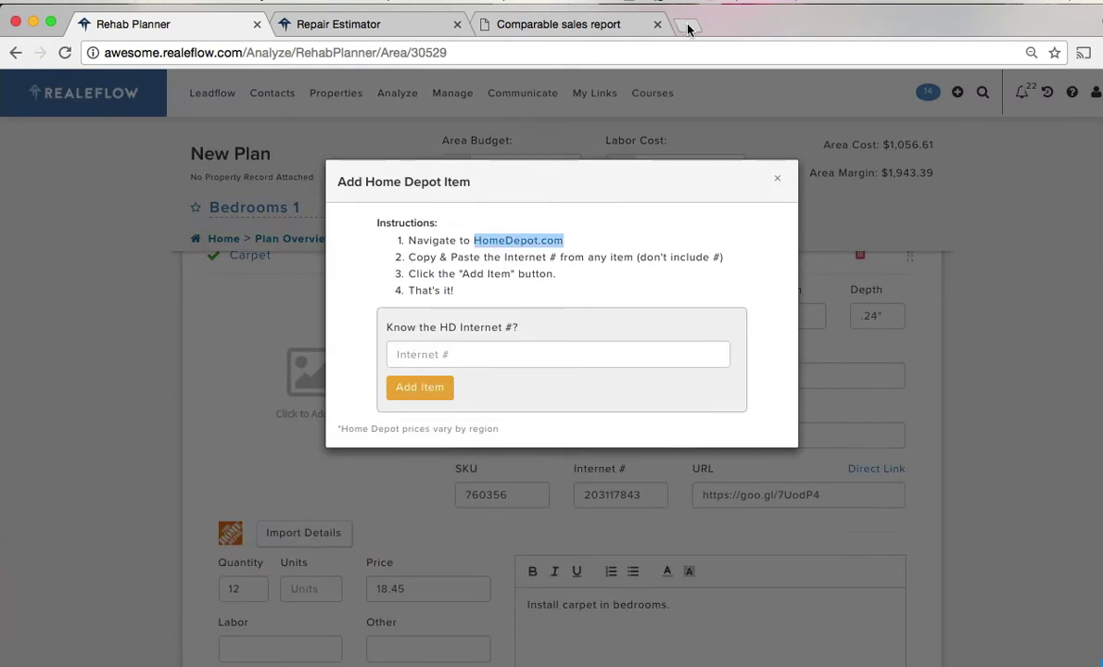
pyautogui.click(687, 25)
# - On homedepot.com, search 'carpet' and copy the TrafficMASTER Viking carpet's Internet # 100655633
pyautogui.press('super+v')
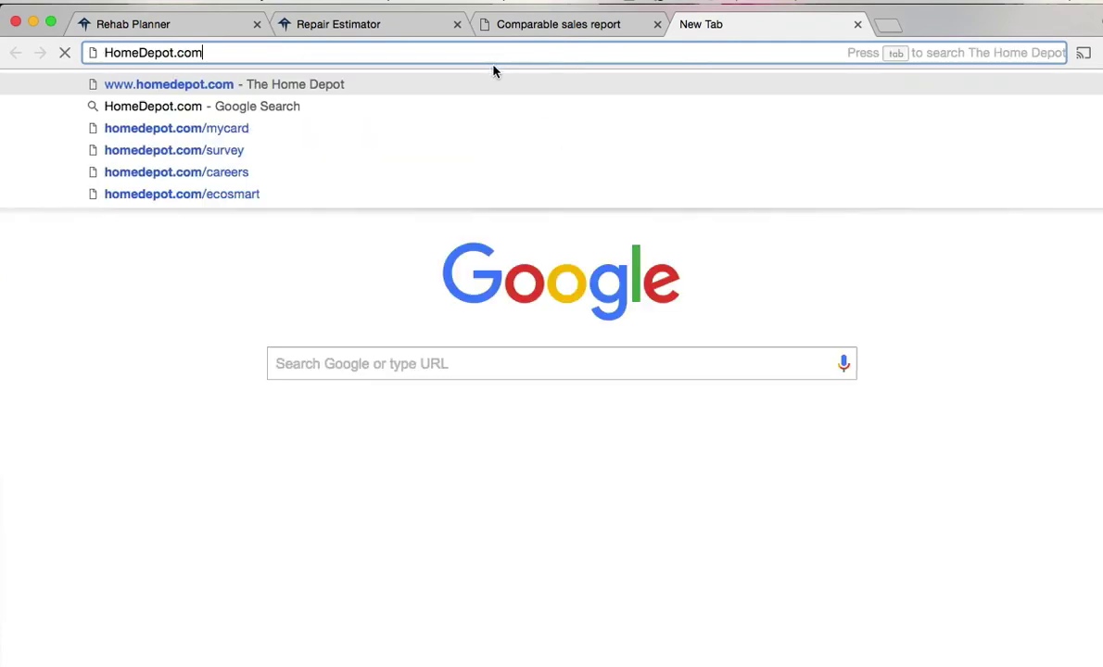
pyautogui.press('Return')
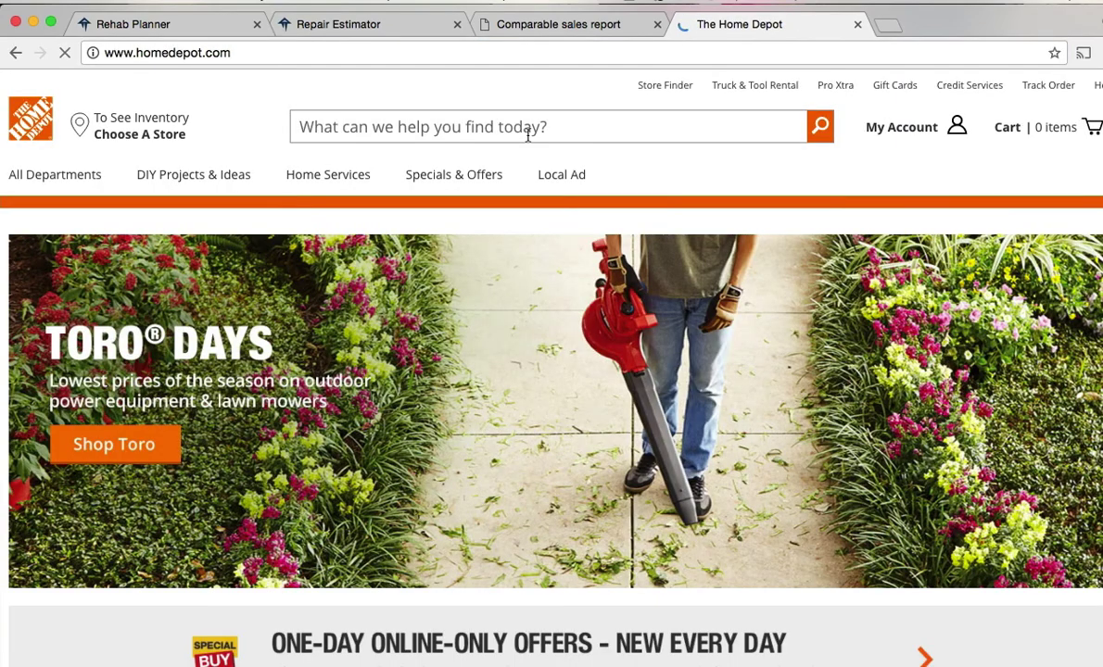
pyautogui.click(529, 136)
pyautogui.write('ca')
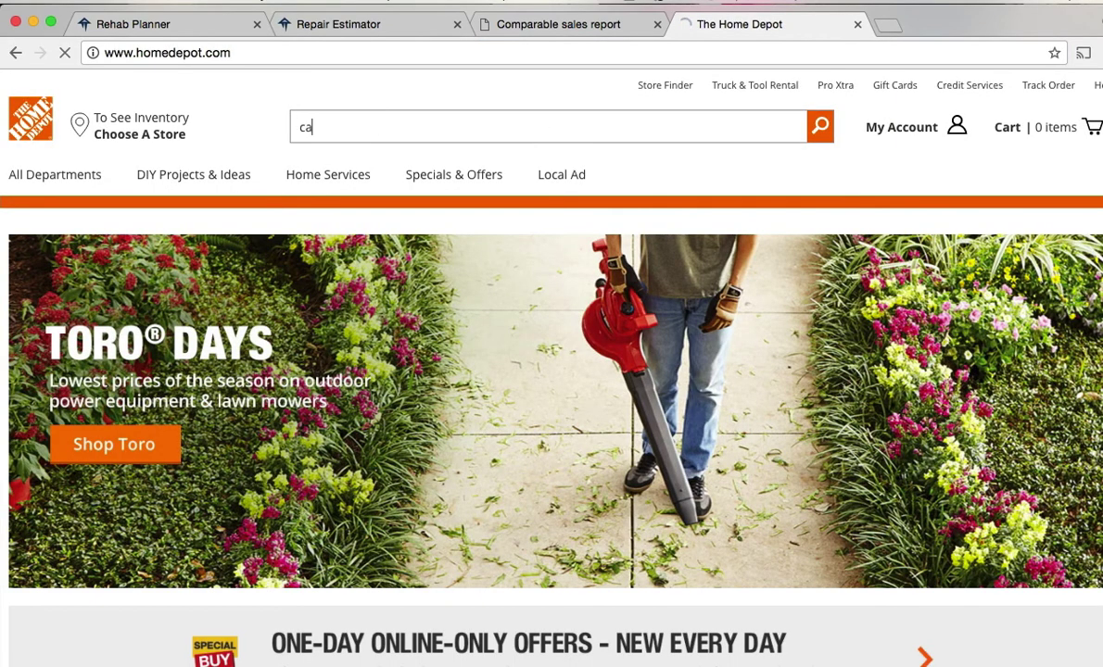
pyautogui.write('rp')
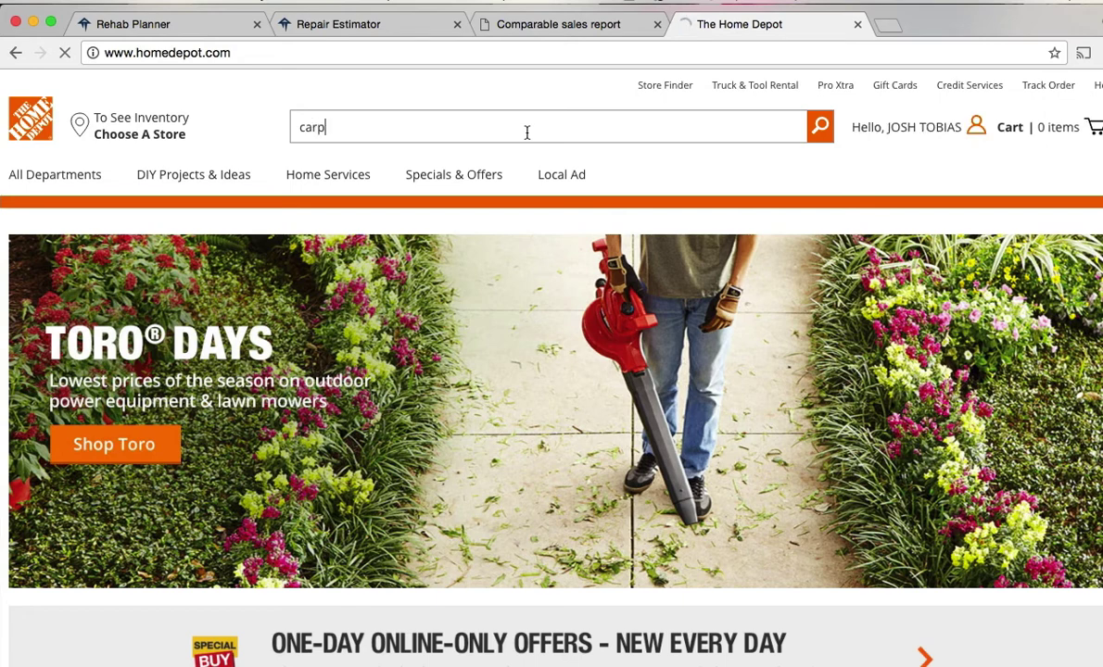
pyautogui.write('et')
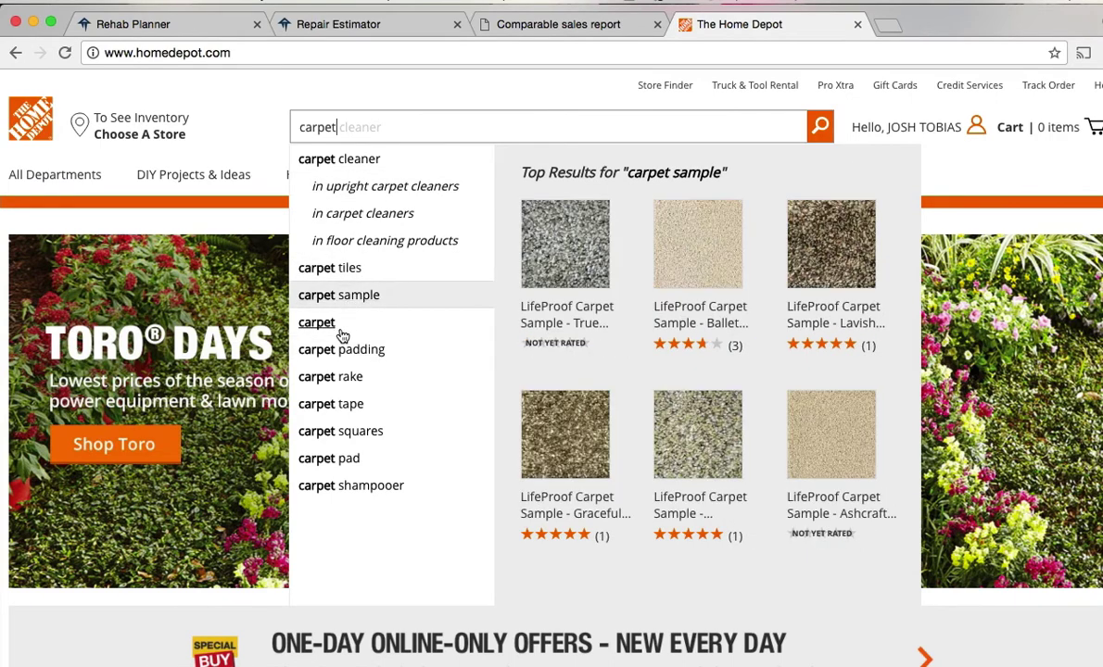
pyautogui.click(710, 329)
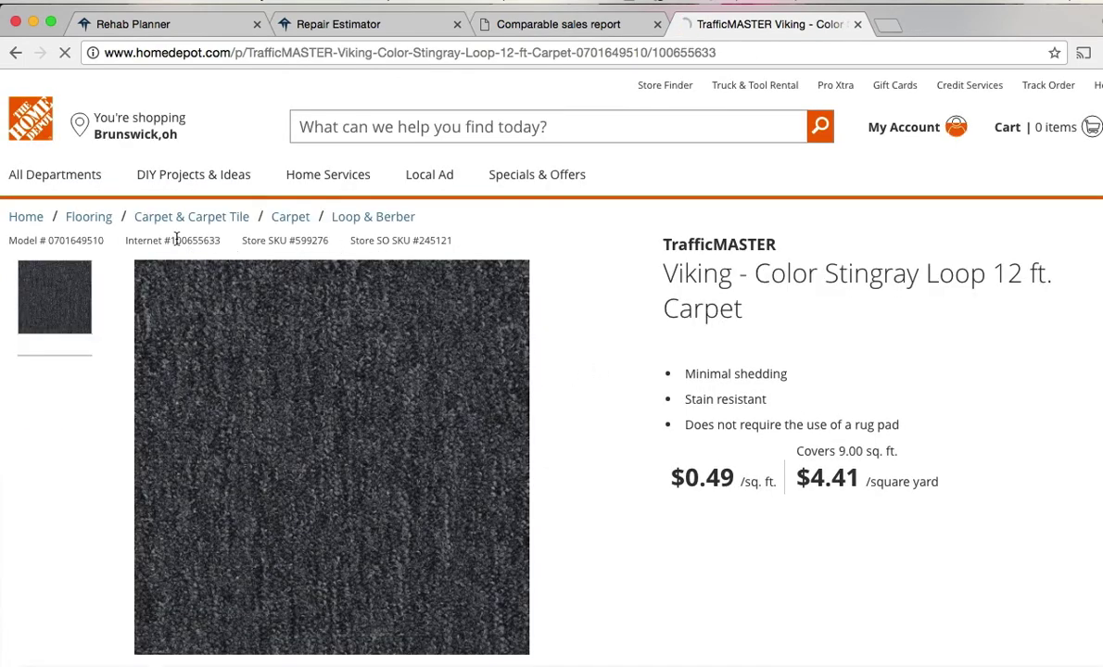
pyautogui.moveTo(171, 240); pyautogui.dragTo(238, 246)
pyautogui.press('super+c')
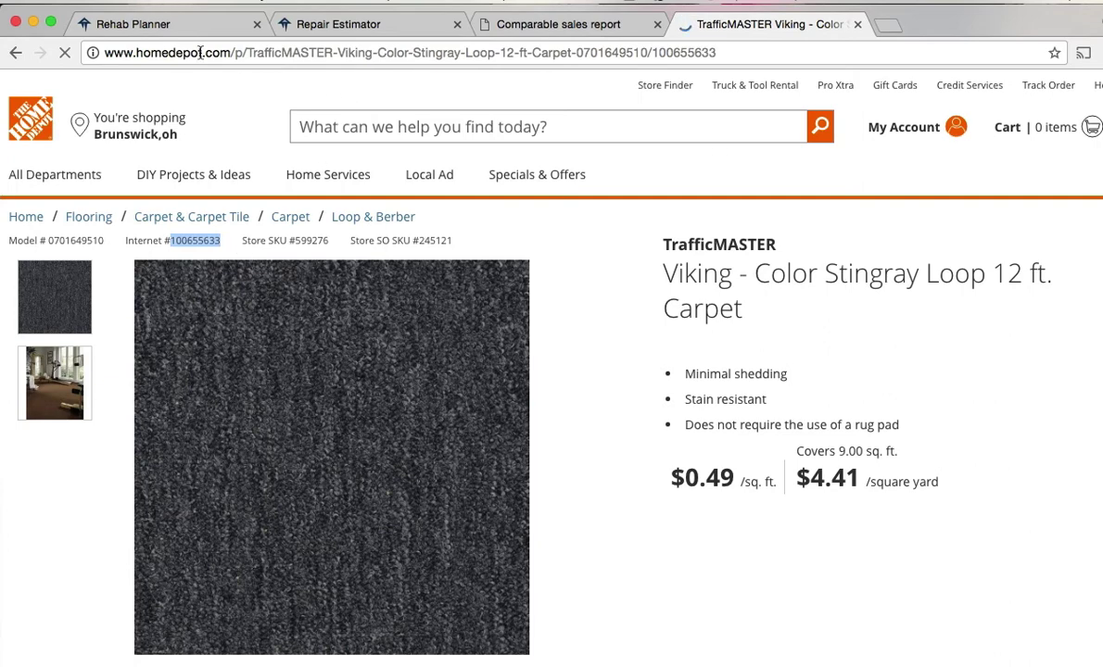
pyautogui.click(167, 31)
pyautogui.click(421, 352)
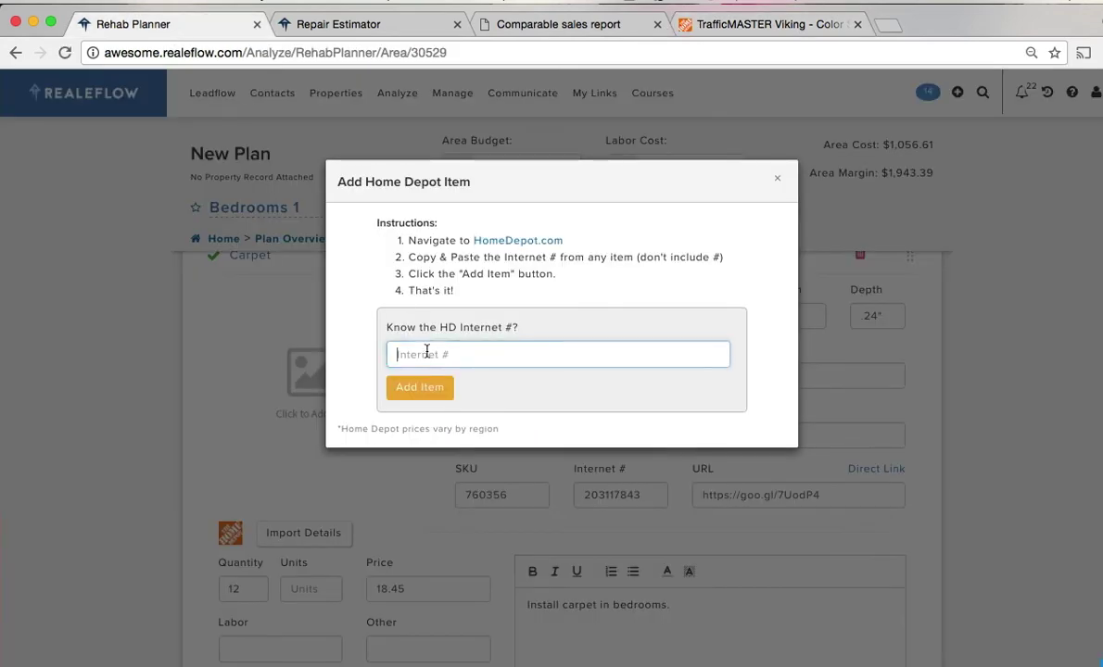
# - Import Internet # 100655633 into the Carpet item, giving it Blacks colour and 4.28 price
pyautogui.press('super+v')
pyautogui.click(427, 388)
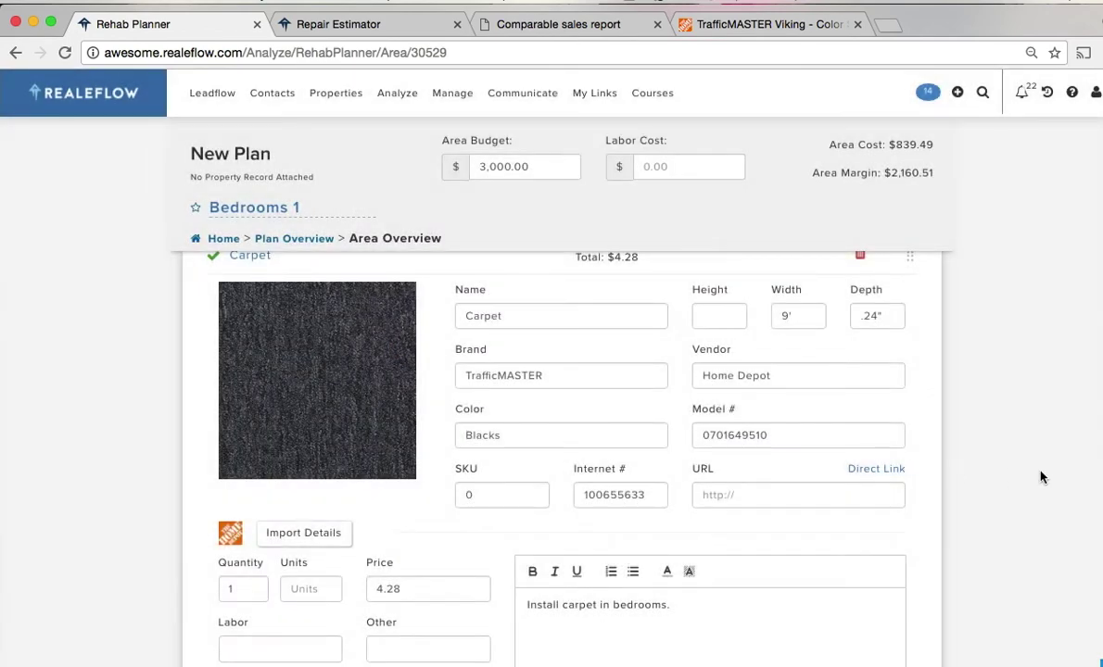
pyautogui.scroll(1, 1041, 478)
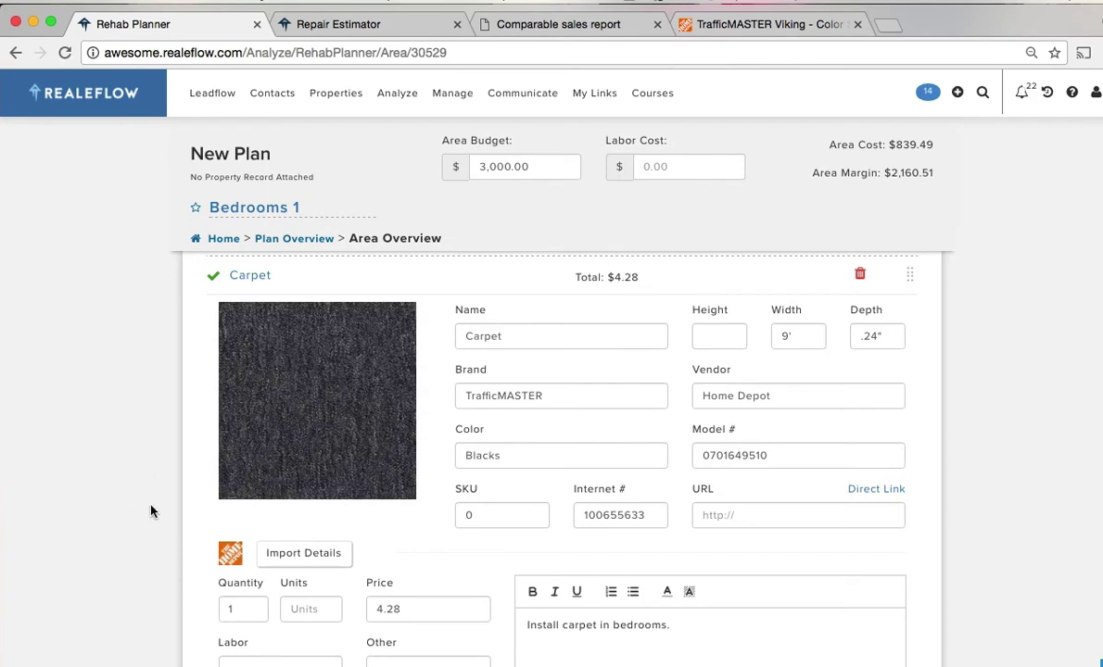
pyautogui.moveTo(308, 428)
pyautogui.scroll(1, 986, 464)
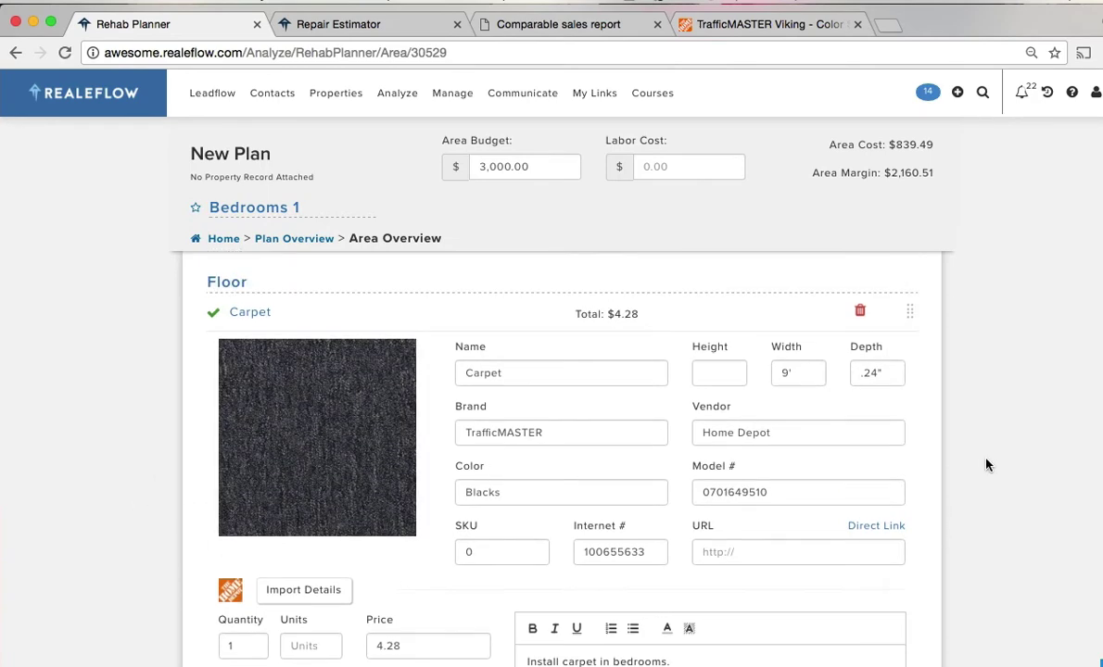
pyautogui.scroll(-2, 986, 465)
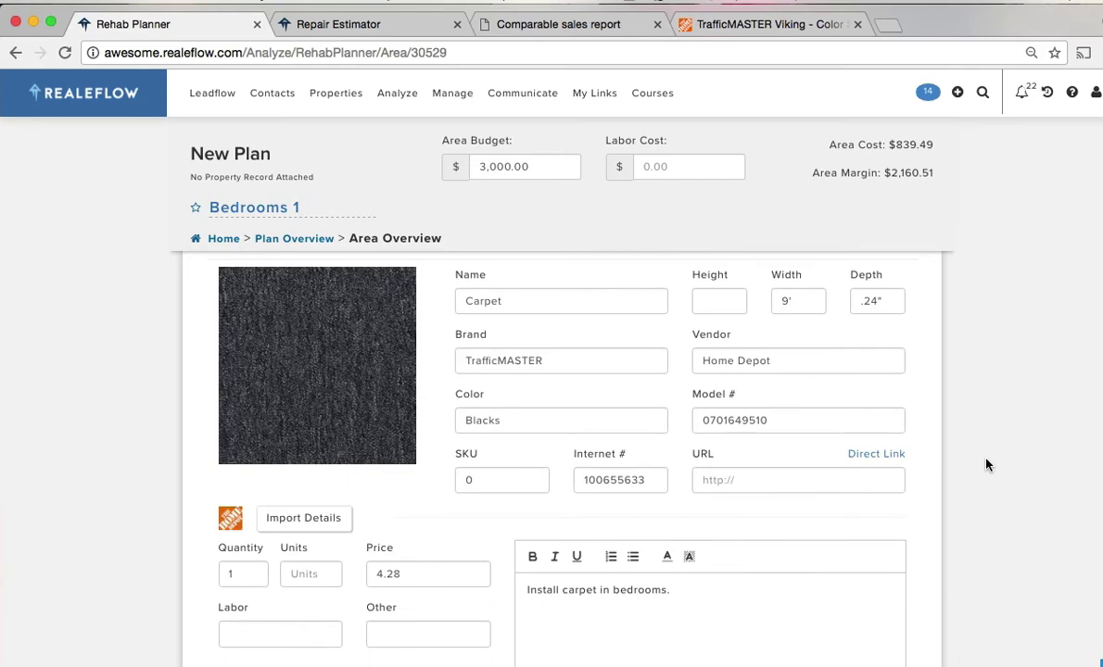
pyautogui.scroll(-4, 987, 464)
pyautogui.scroll(12, 986, 464)
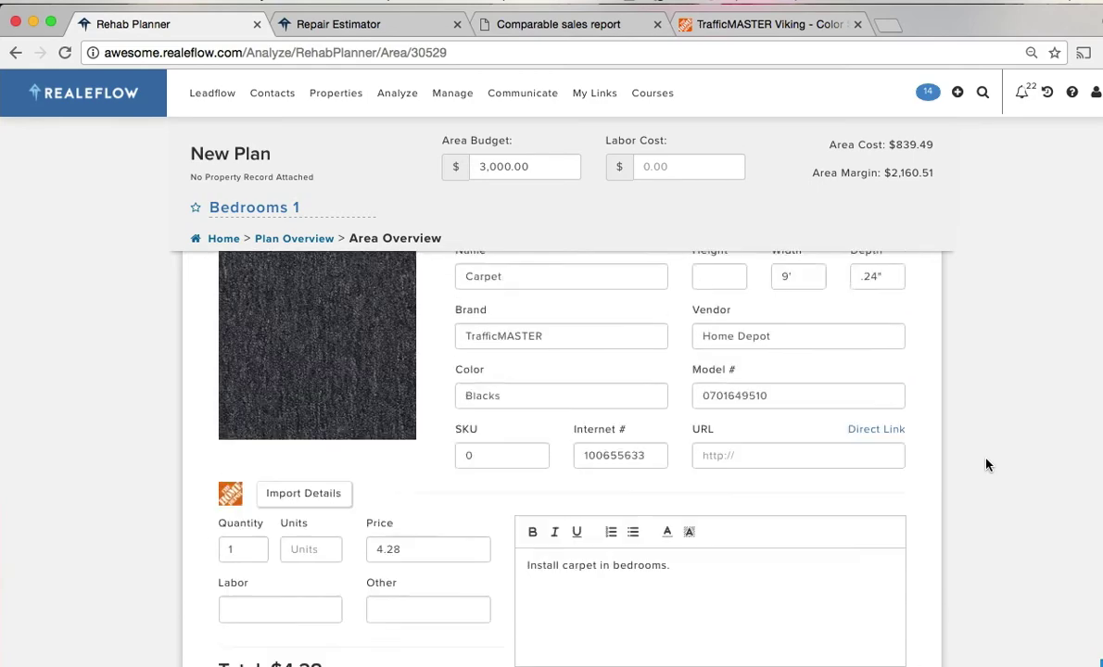
# - Rename the Bedrooms 1 area to 'Master Bed' and return to the saved plans list
pyautogui.tripleClick(261, 211)
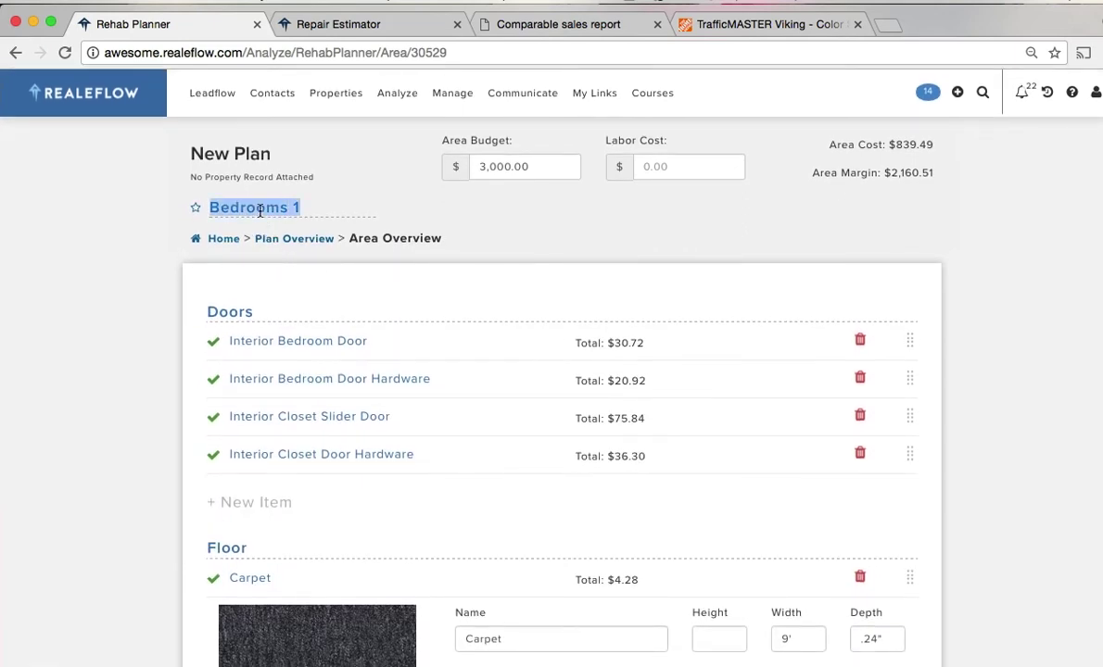
pyautogui.write('Mast')
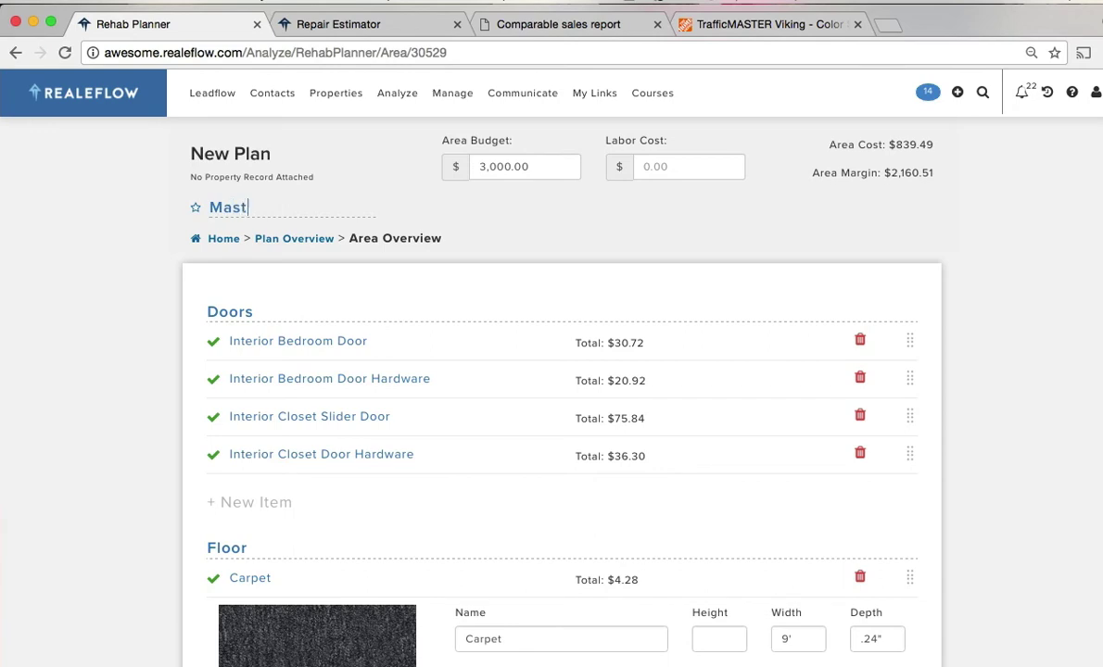
pyautogui.write('er Bed')
pyautogui.press('Return')
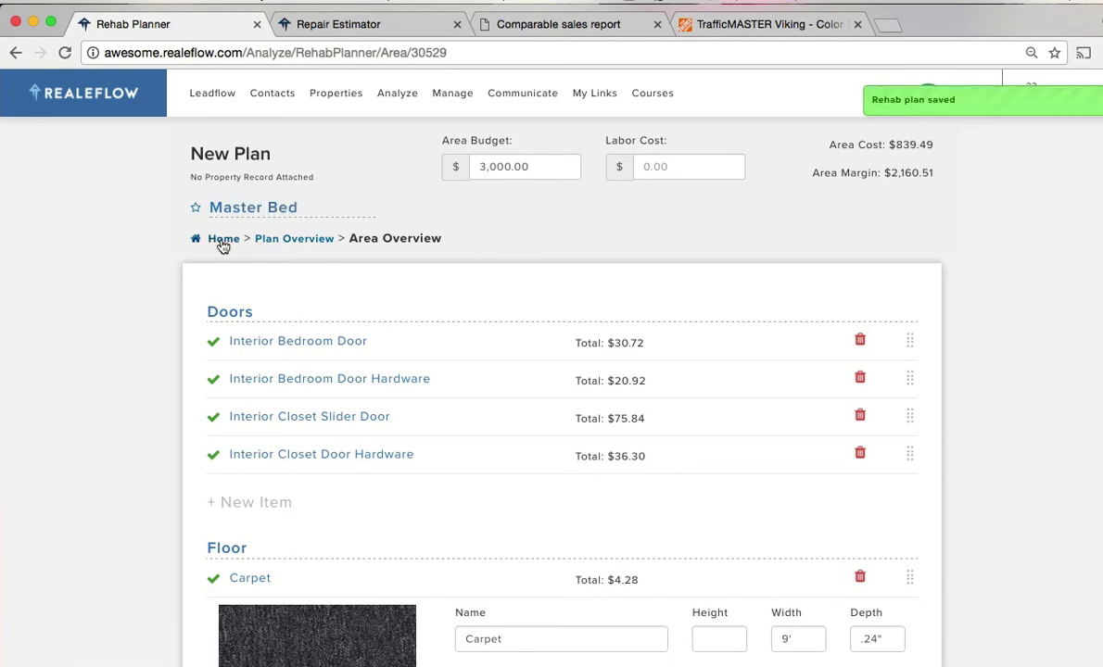
pyautogui.click(222, 245)
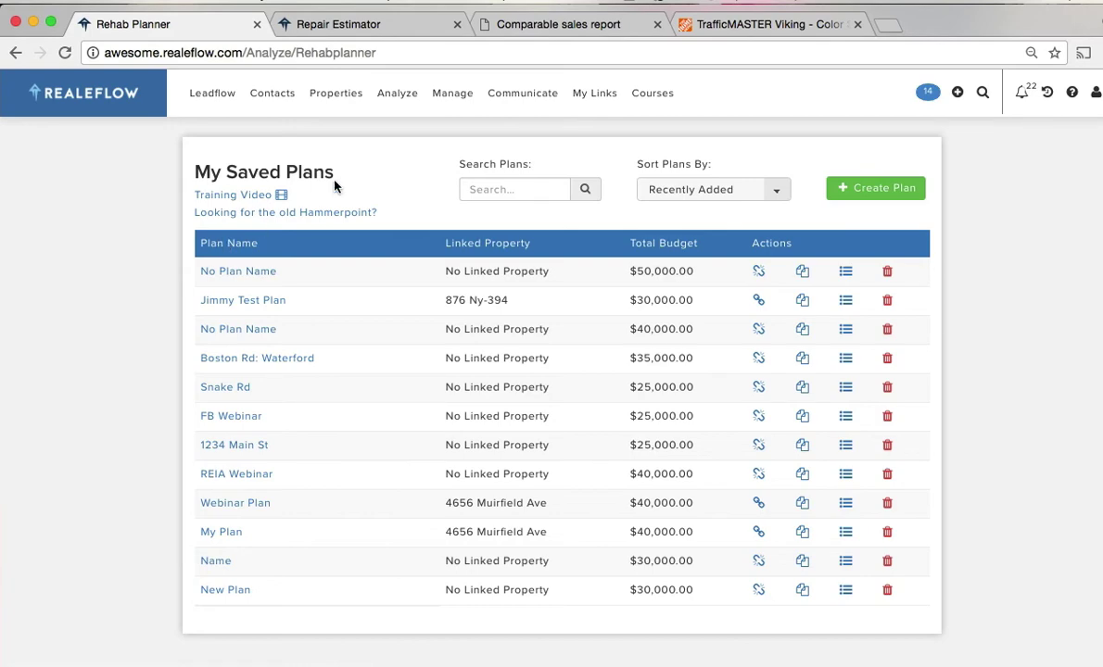
pyautogui.click(107, 95)
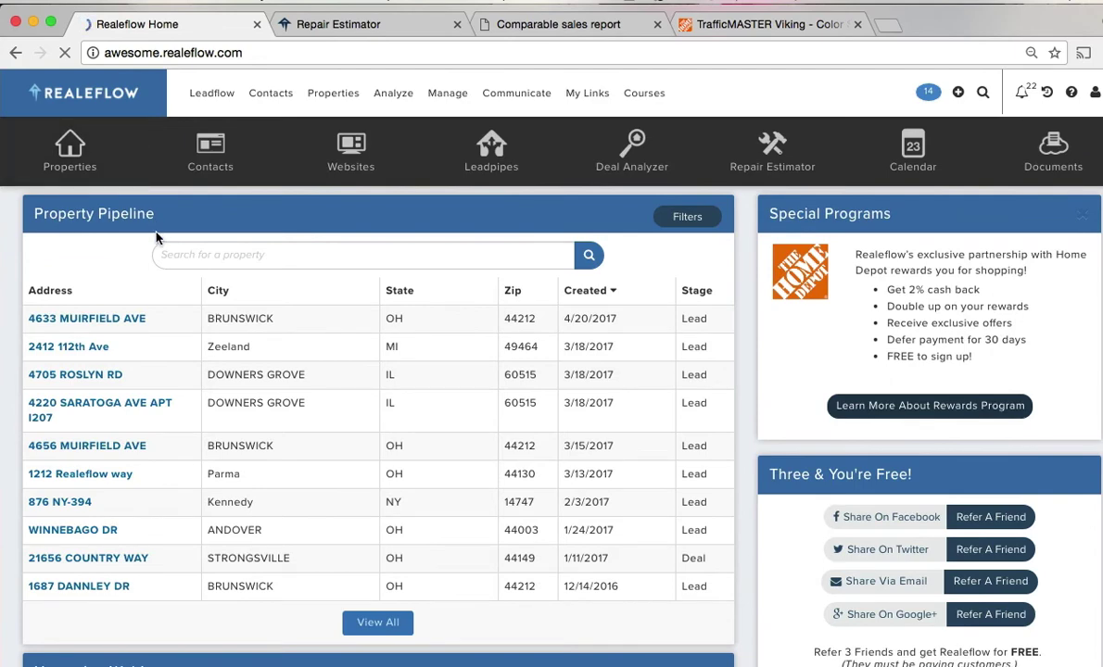
pyautogui.click(123, 324)
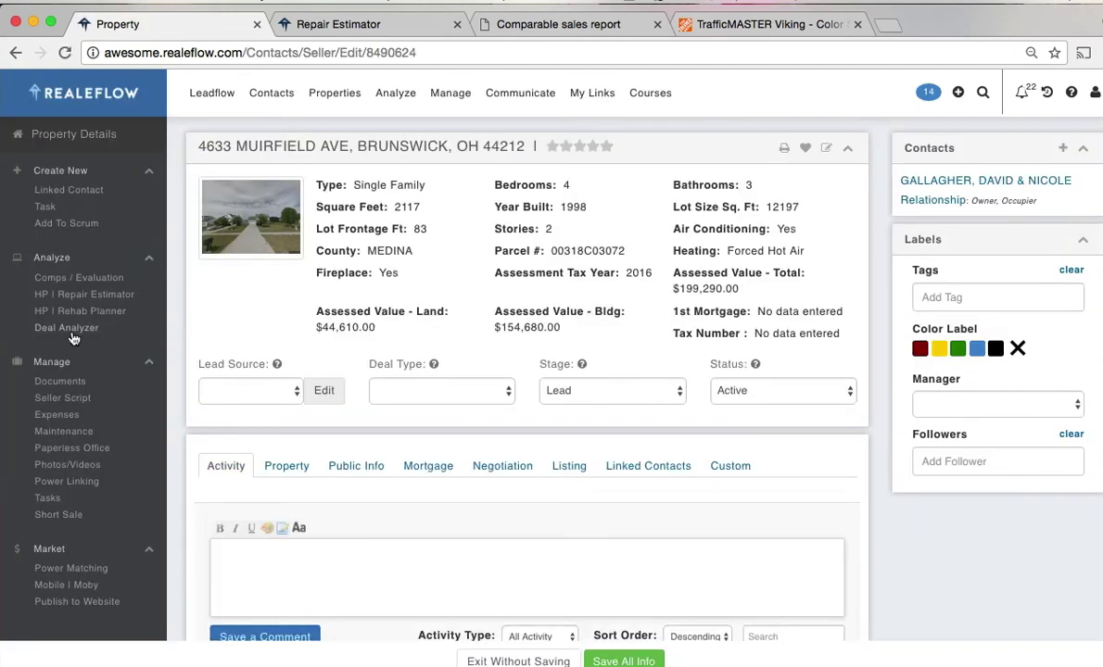
pyautogui.click(72, 330)
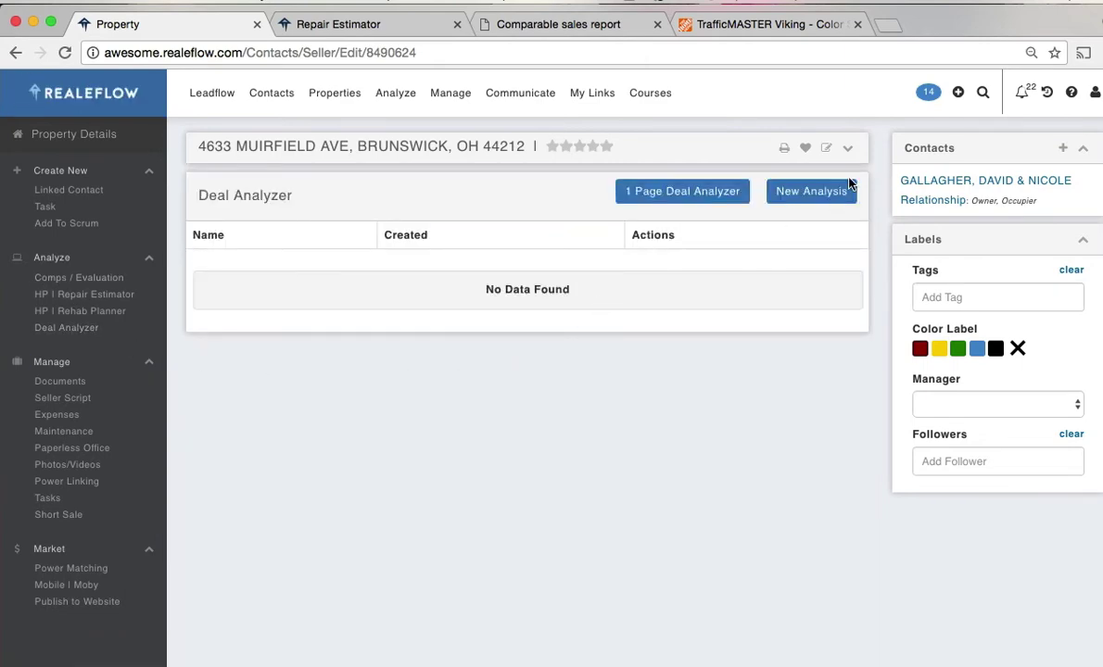
pyautogui.click(820, 190)
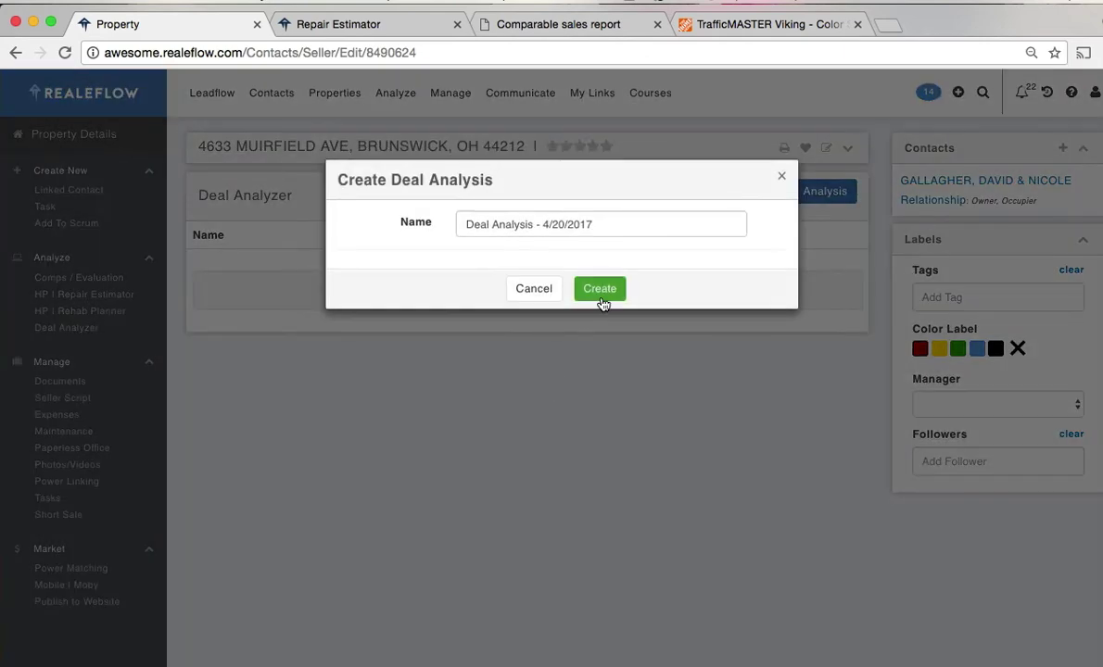
# - Create the default-named analysis and select Buy and Flip and Buy and Hold, leaving Lease Option off
pyautogui.click(604, 293)
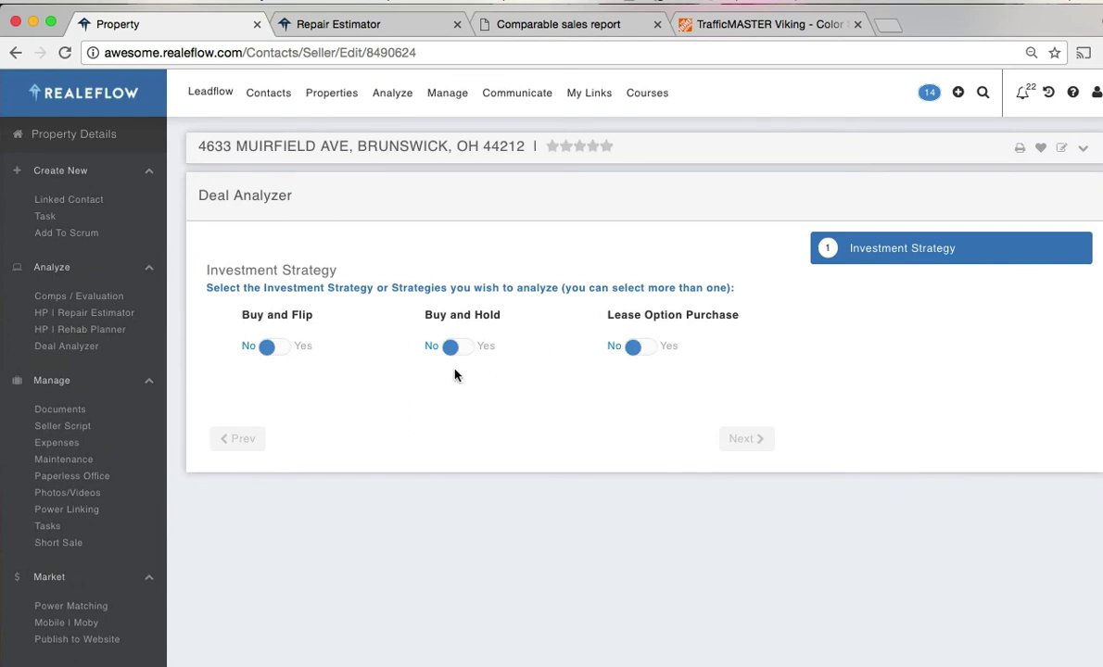
pyautogui.click(303, 348)
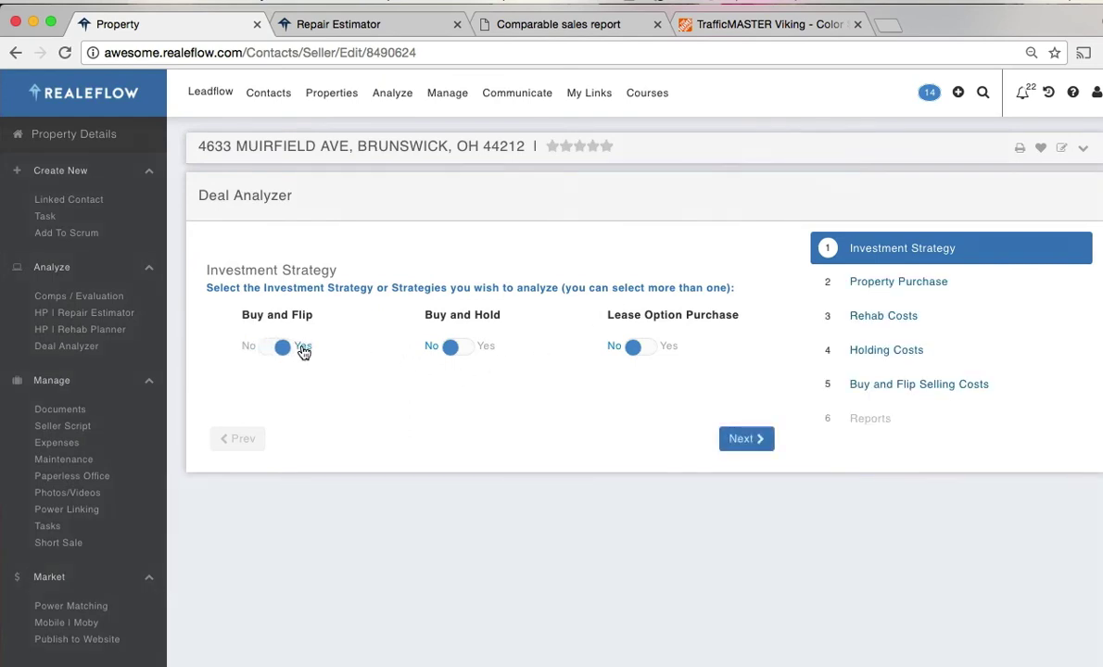
pyautogui.click(488, 355)
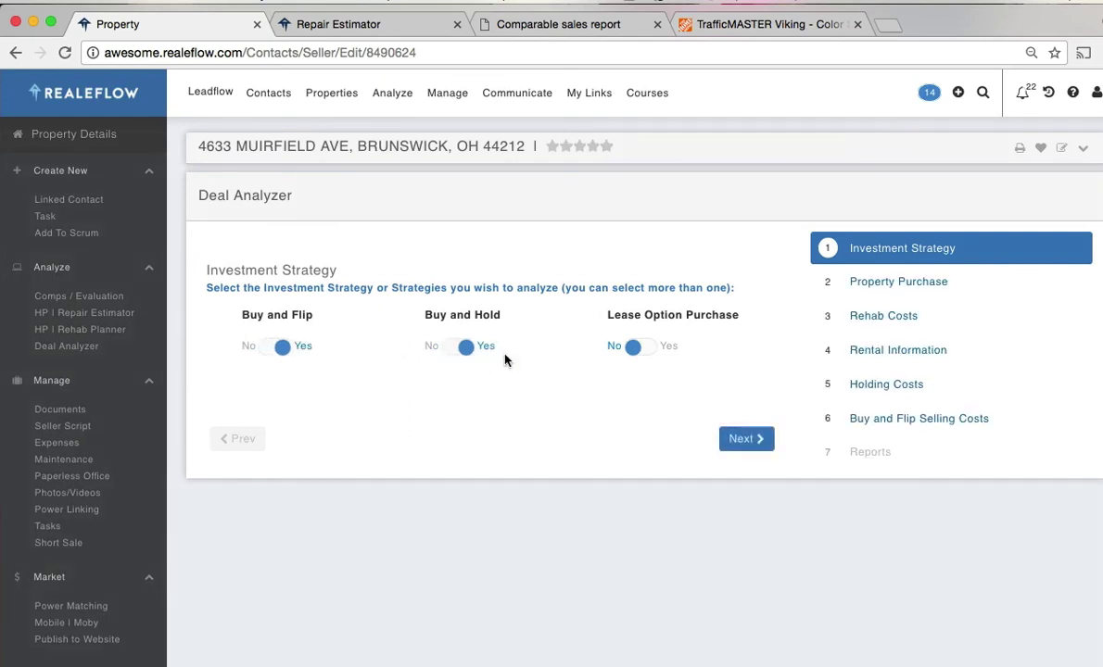
pyautogui.click(672, 349)
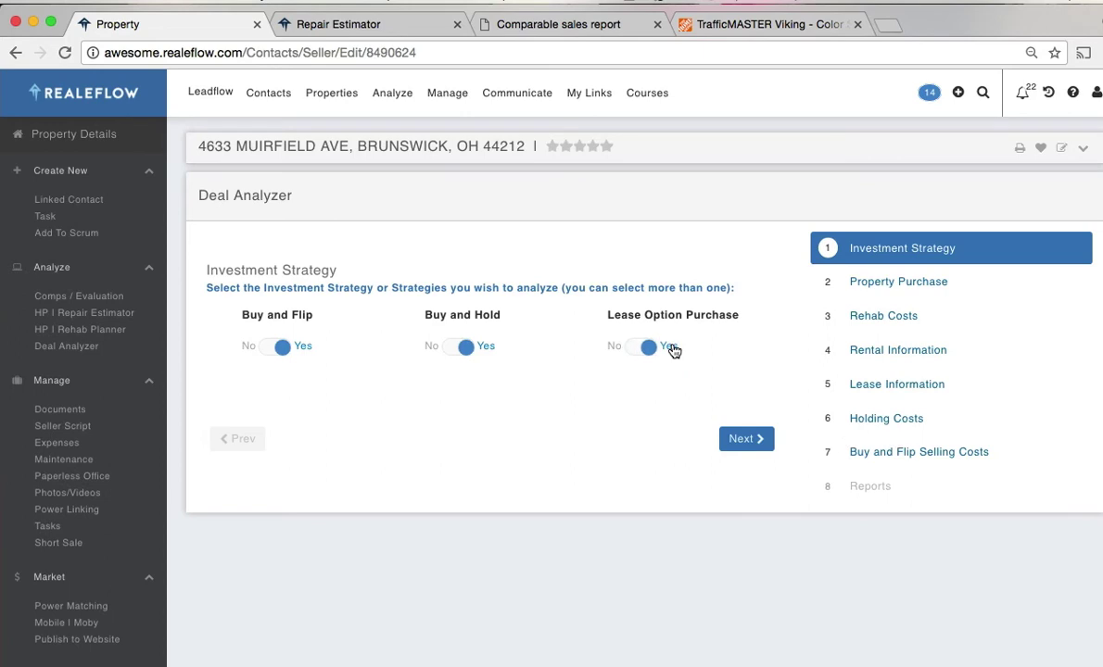
pyautogui.click(617, 352)
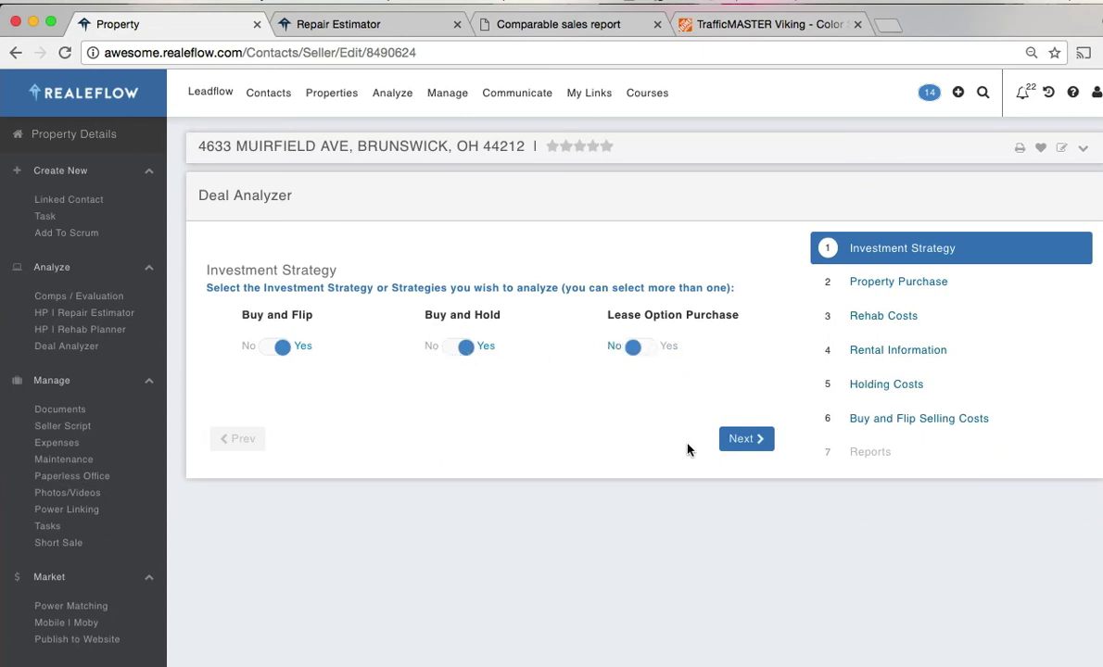
# - Advance to Property Purchase and review its figures, including the $119,574 buy price
pyautogui.click(741, 440)
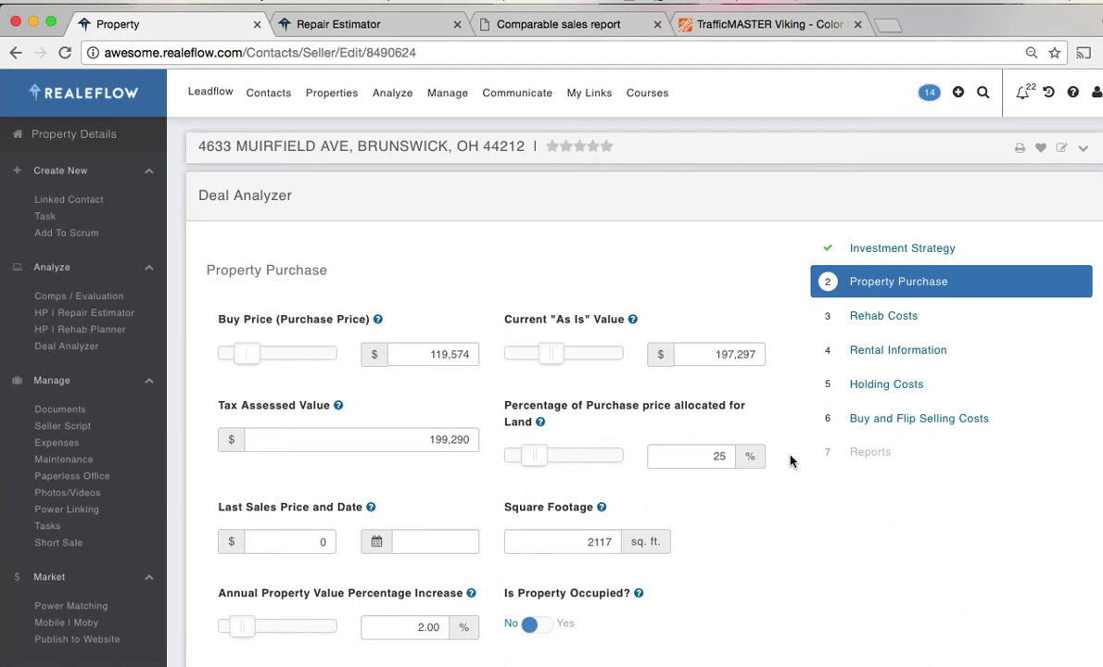
pyautogui.scroll(-3, 790, 461)
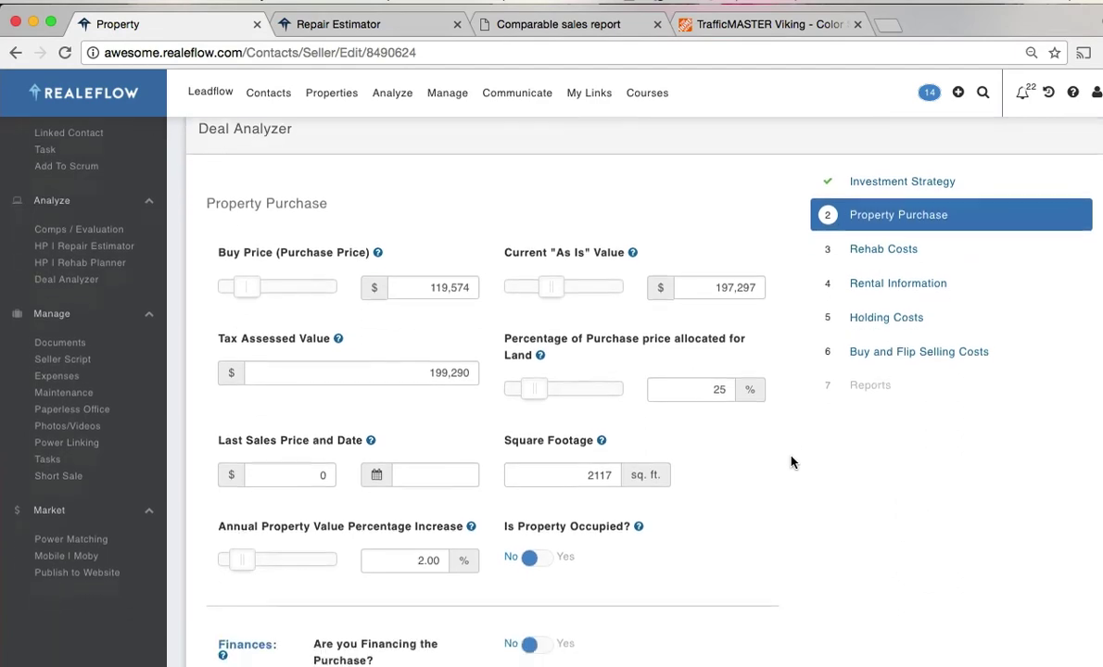
pyautogui.scroll(-2, 790, 461)
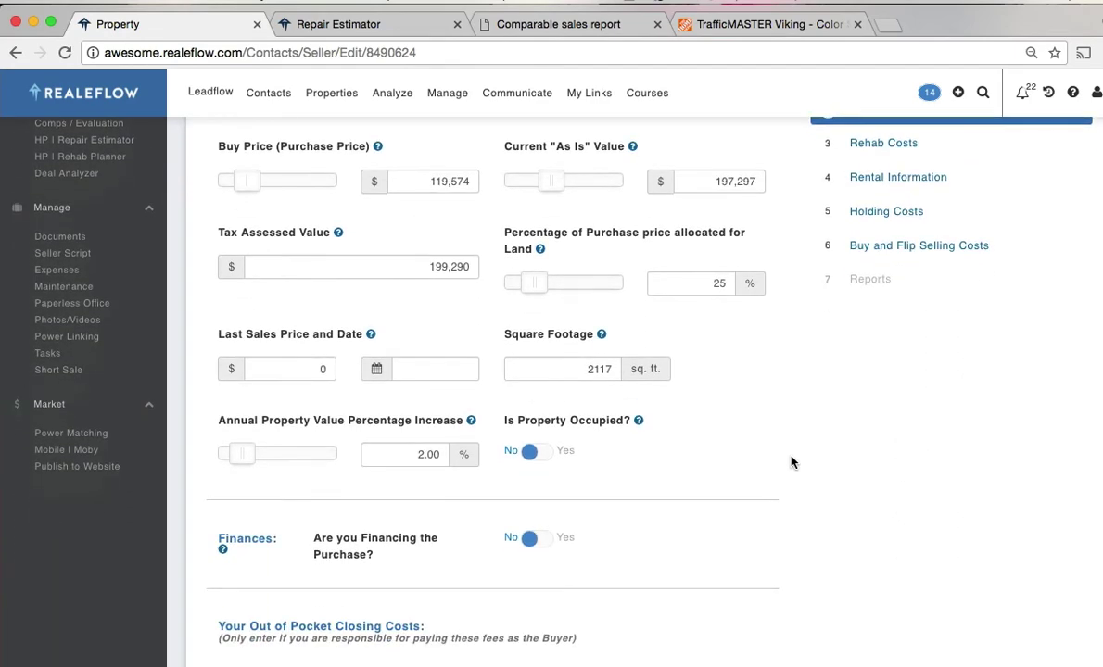
pyautogui.scroll(-2, 790, 461)
pyautogui.scroll(-4, 791, 461)
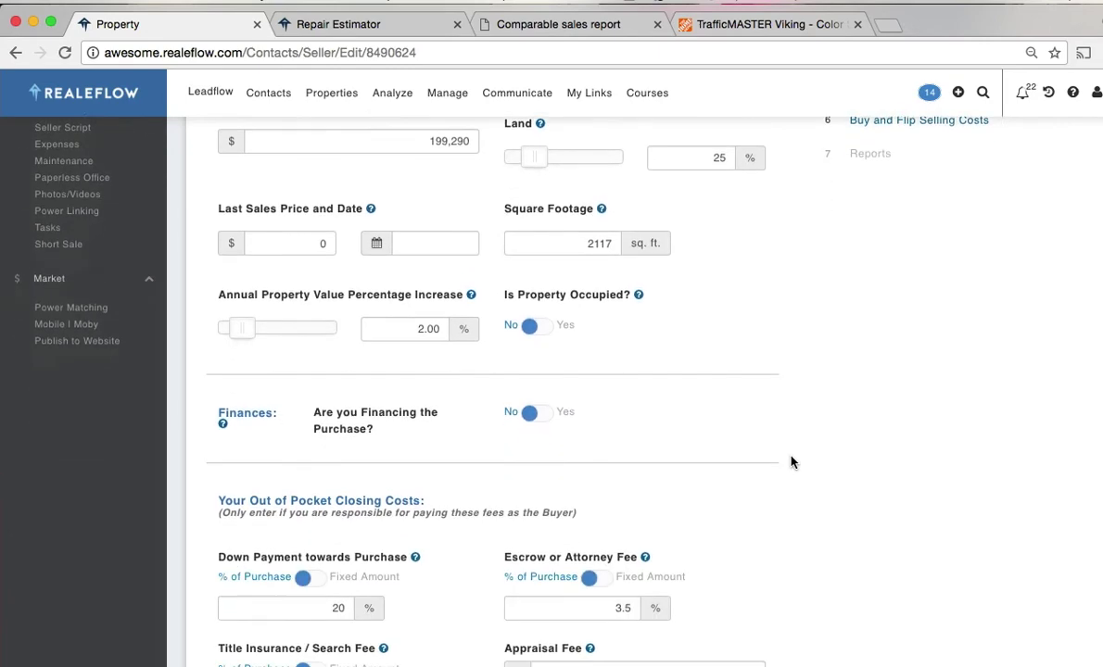
pyautogui.scroll(-5, 790, 461)
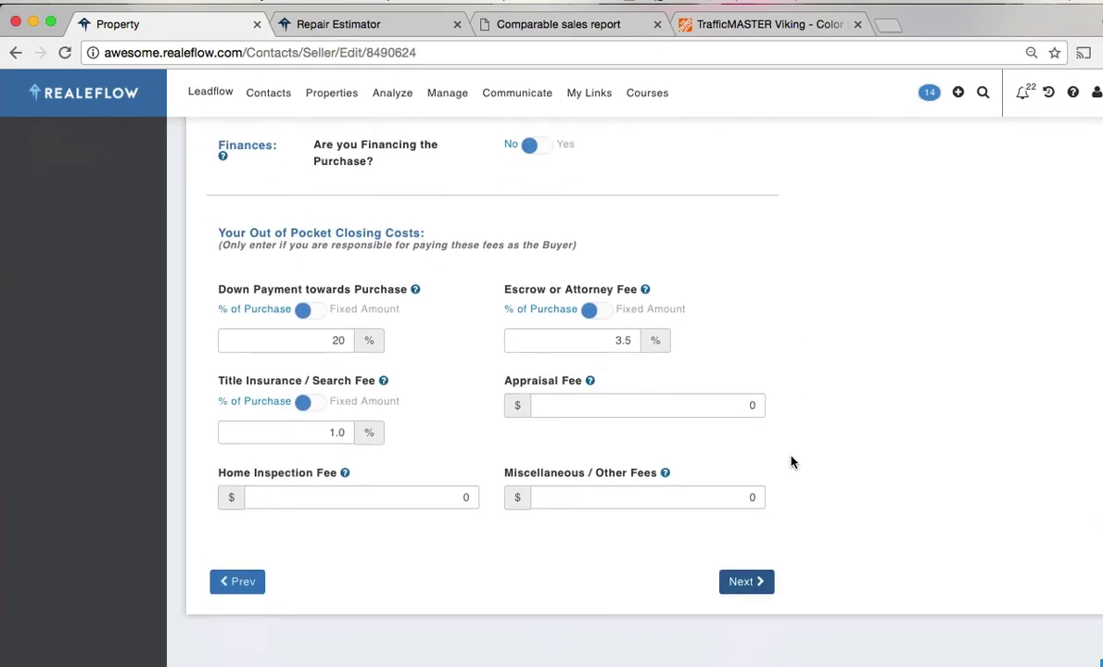
# - Accept the default purchase, rehab and $1,000 monthly rent figures to reach Holding Costs
pyautogui.click(738, 551)
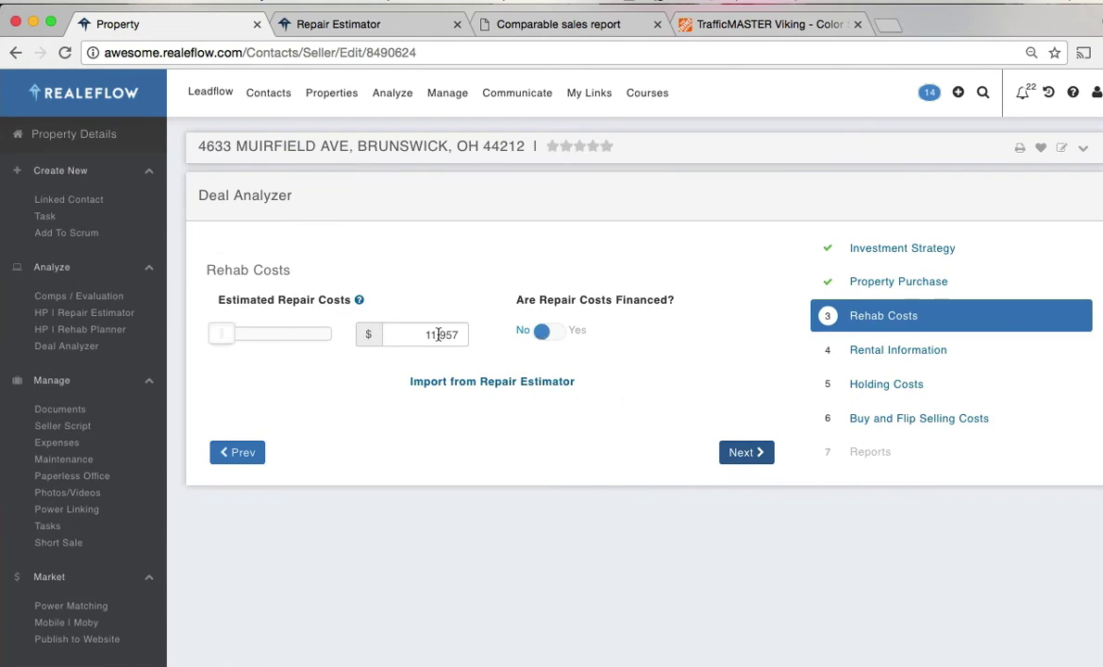
pyautogui.click(747, 453)
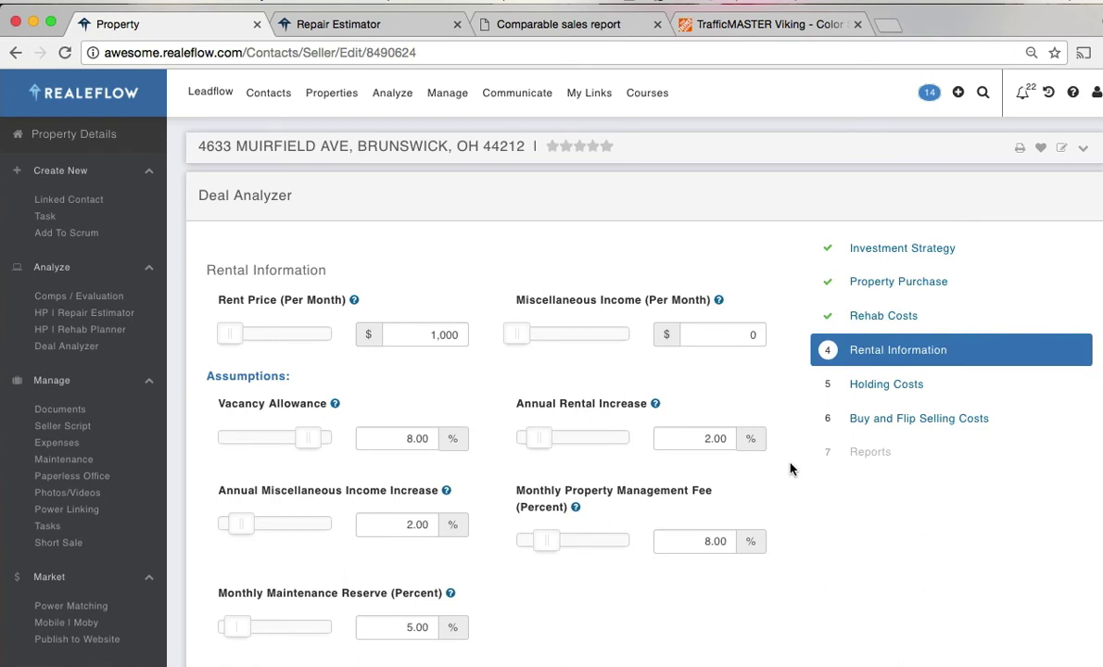
pyautogui.scroll(-1, 790, 469)
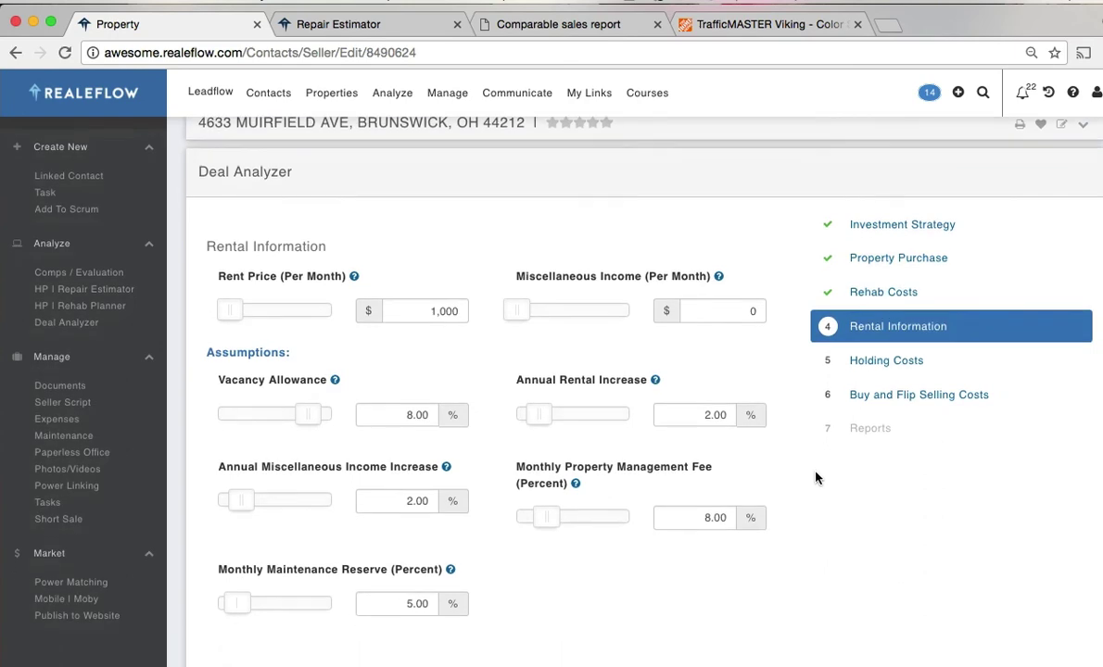
pyautogui.scroll(-3, 793, 474)
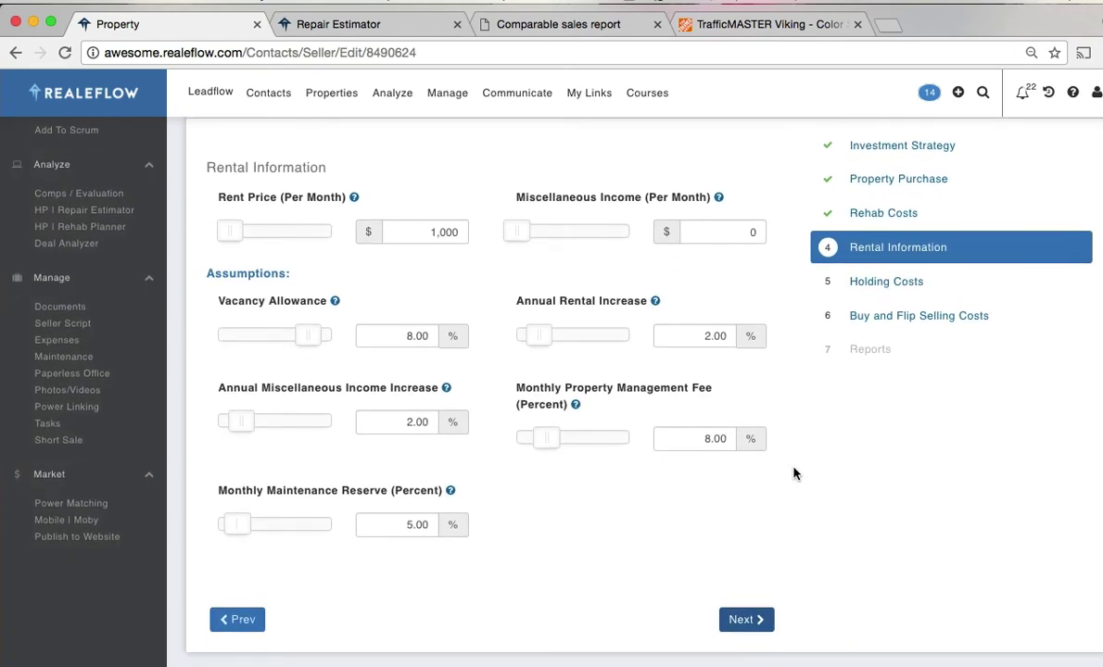
pyautogui.scroll(-3, 792, 473)
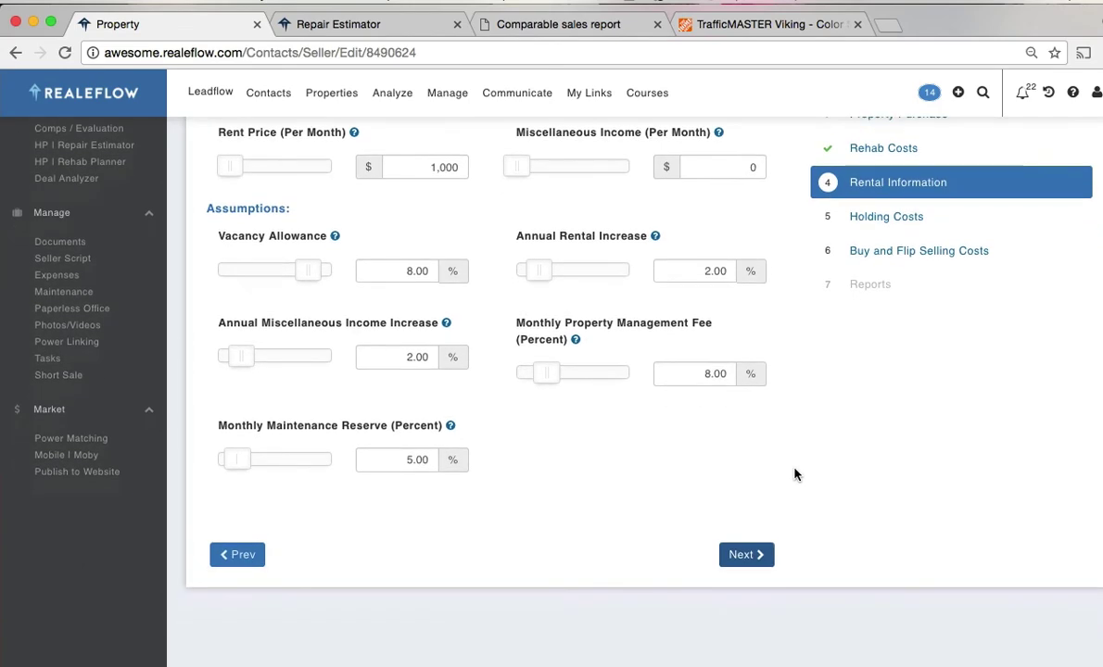
pyautogui.click(751, 558)
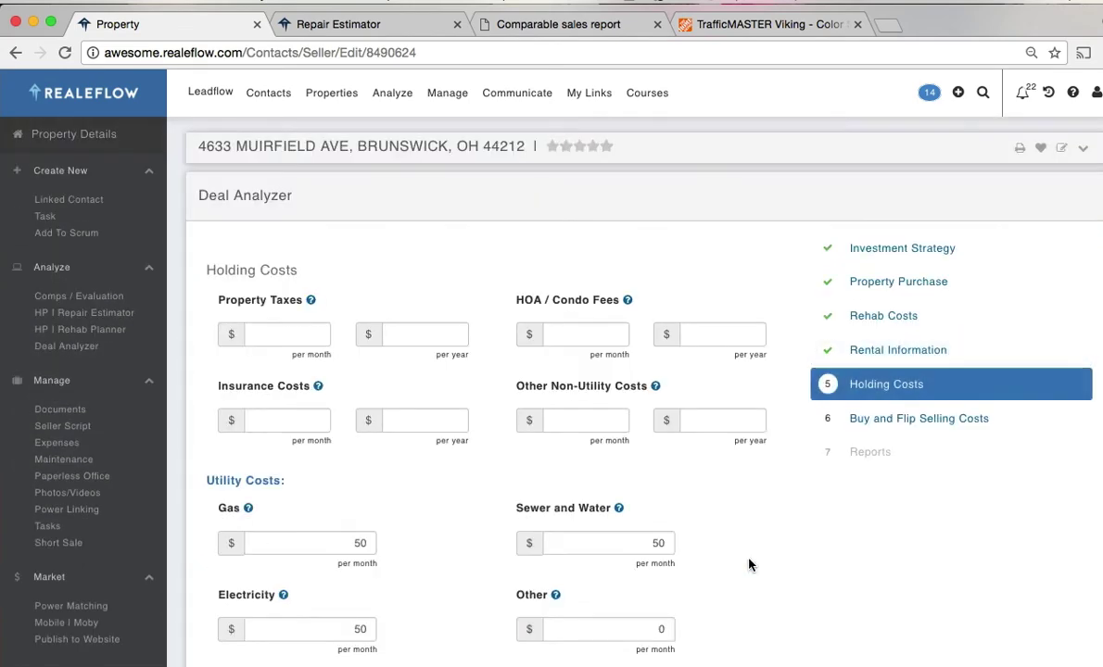
# - Enter $50 monthly property taxes and $300 yearly HOA / condo fees
pyautogui.click(313, 336)
pyautogui.write('50')
pyautogui.press('Tab')
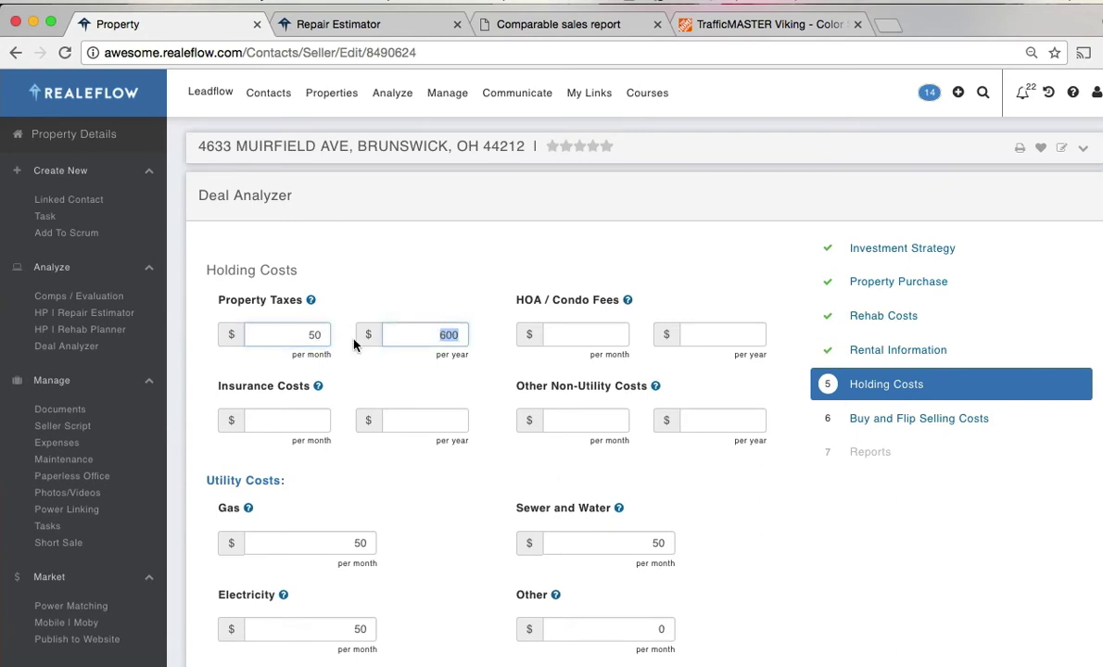
pyautogui.click(725, 332)
pyautogui.write('300')
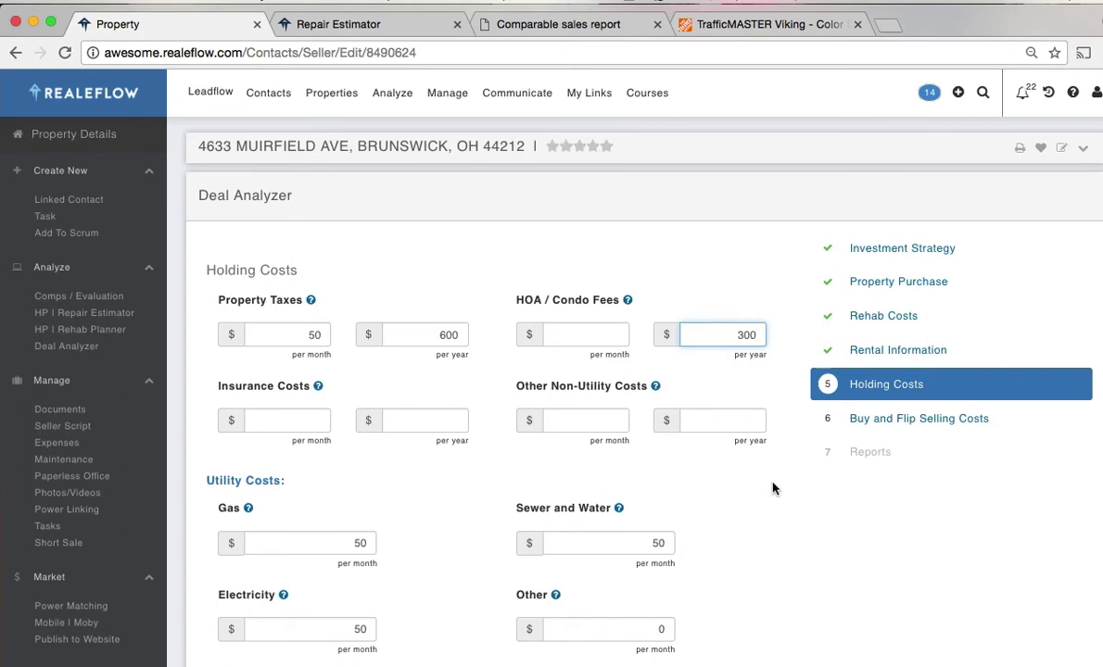
pyautogui.press('Tab')
# - Complete Holding Costs and continue to the Buy and Flip Selling Costs
pyautogui.scroll(-1, 780, 522)
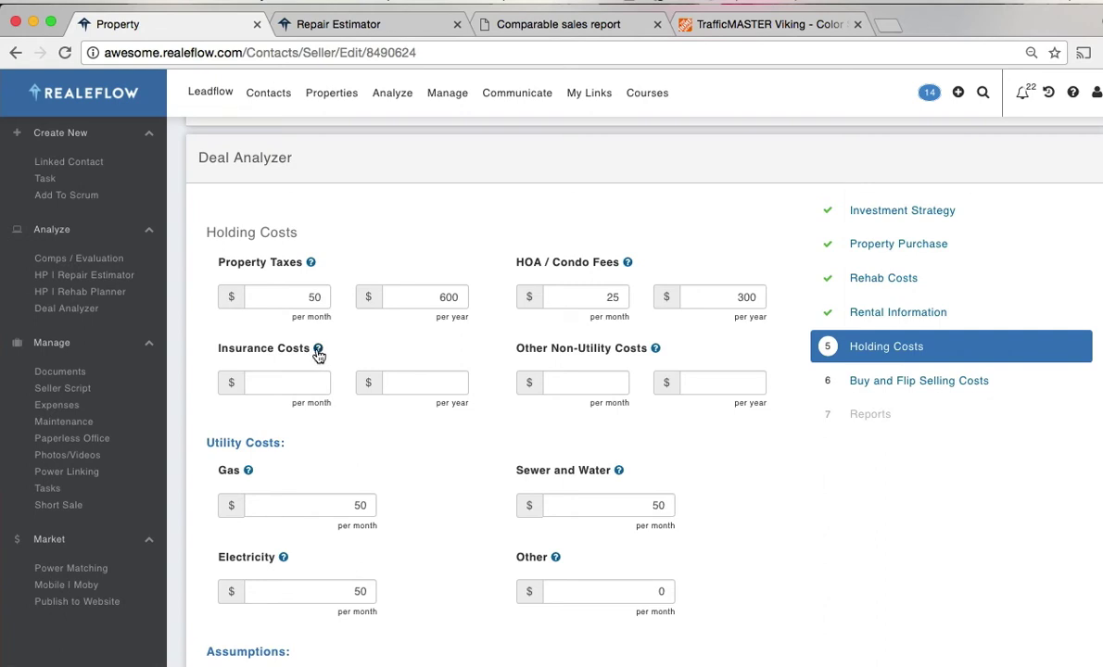
pyautogui.moveTo(320, 356)
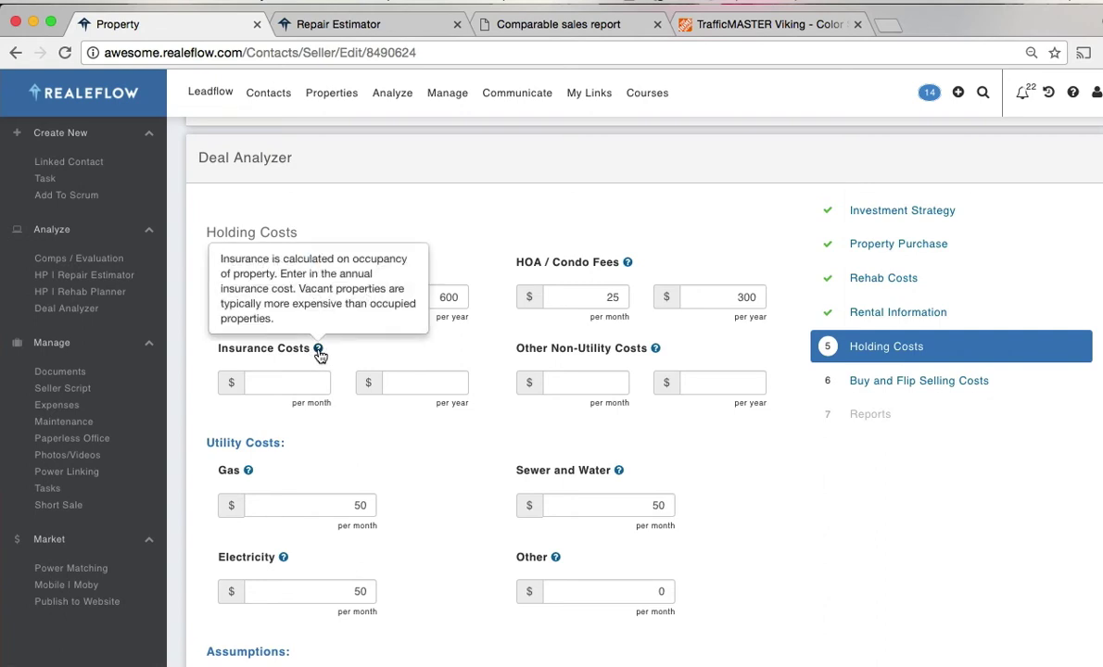
pyautogui.scroll(-1, 829, 473)
pyautogui.scroll(-10, 828, 471)
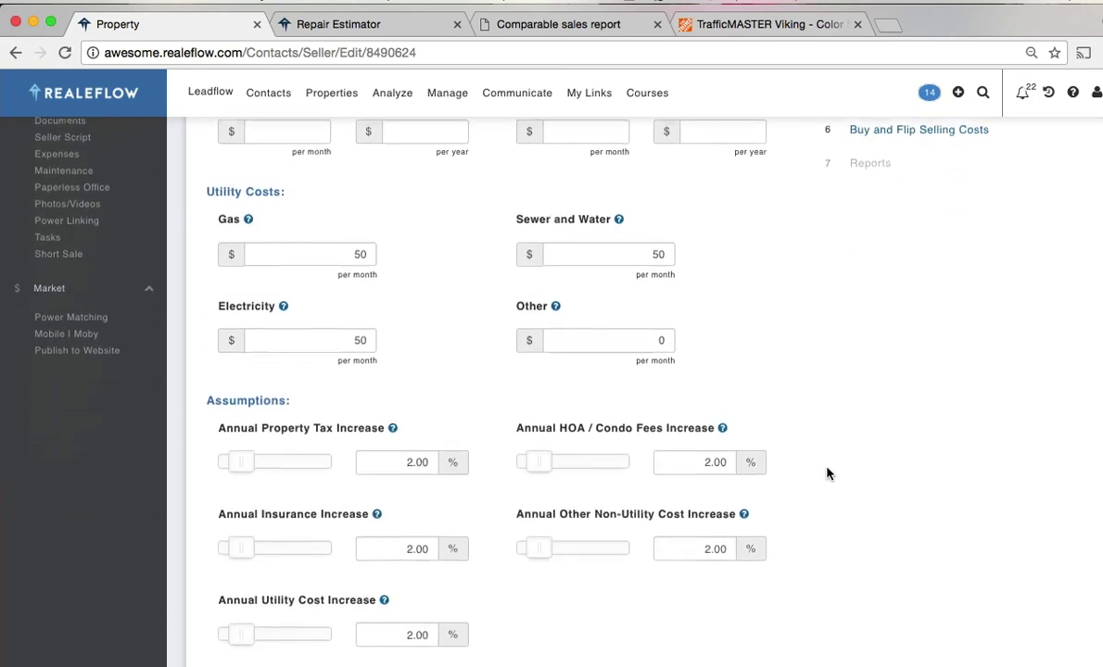
pyautogui.click(740, 404)
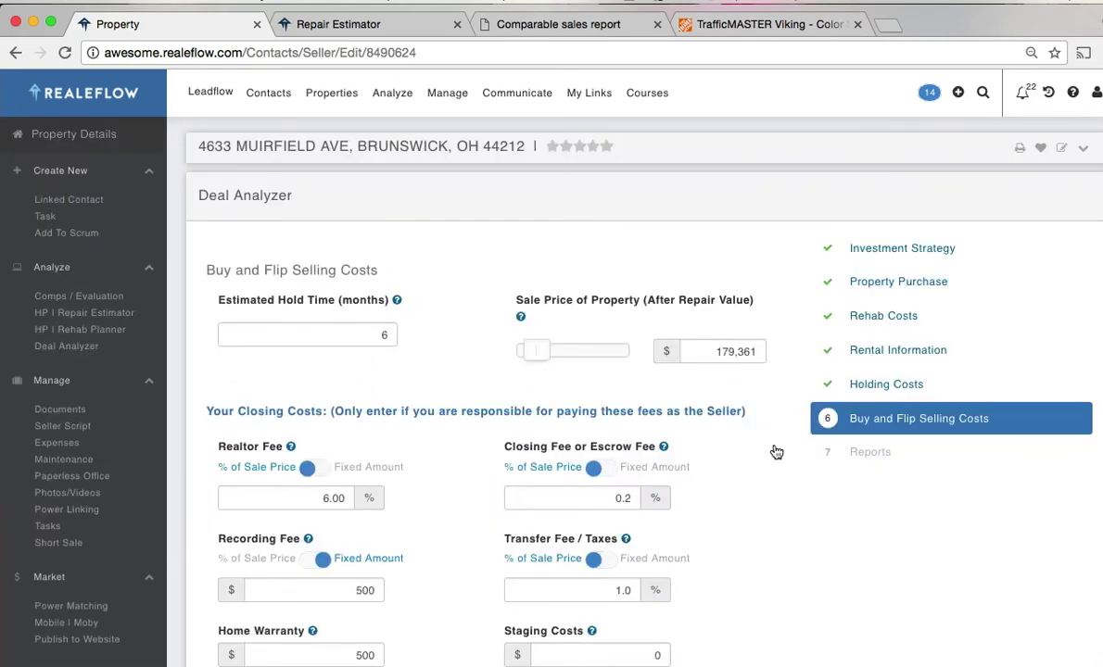
# - Accept the default selling costs, including the $179,361 sale price, and proceed to Reports
pyautogui.scroll(-6, 777, 452)
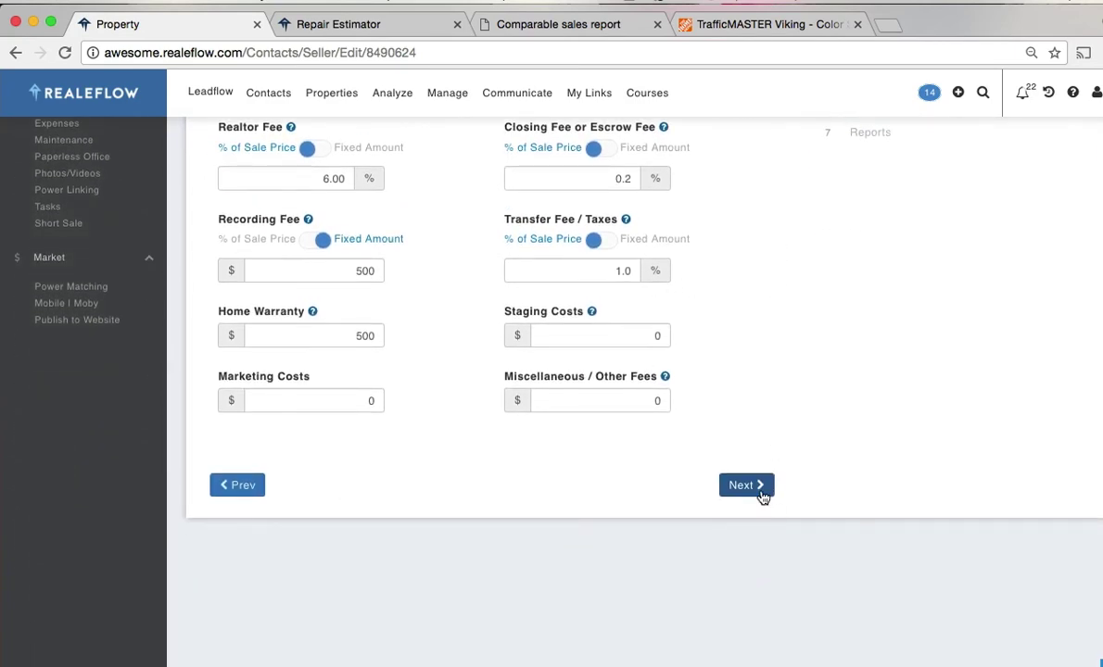
pyautogui.click(747, 485)
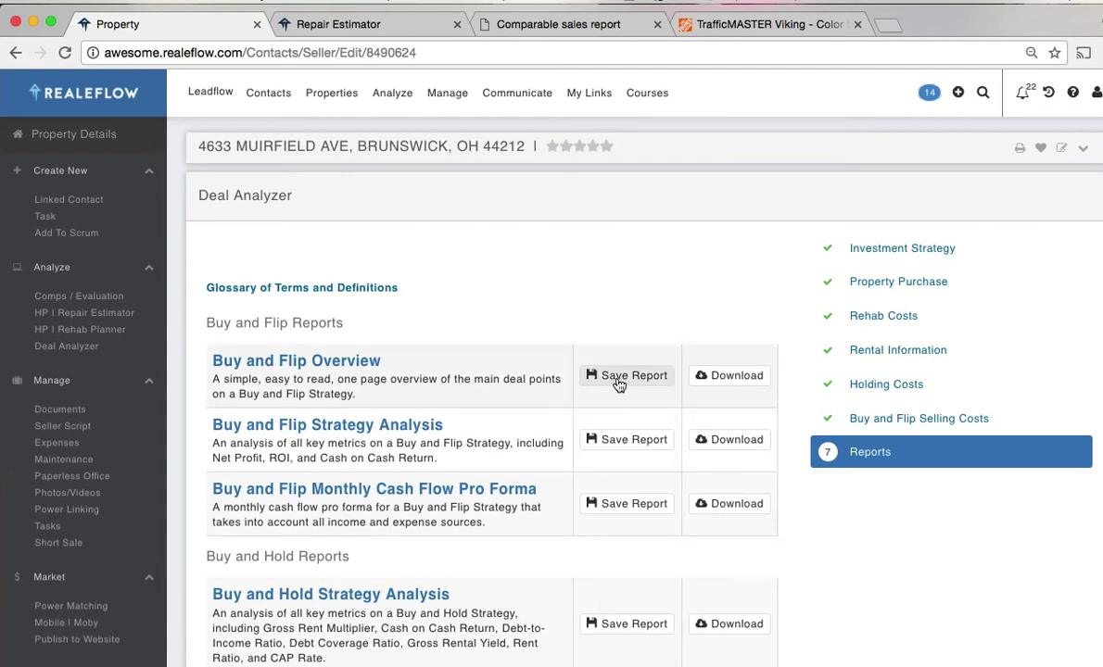
# - Download the Buy and Flip Overview report and open the PDF from Chrome's download shelf
pyautogui.click(725, 380)
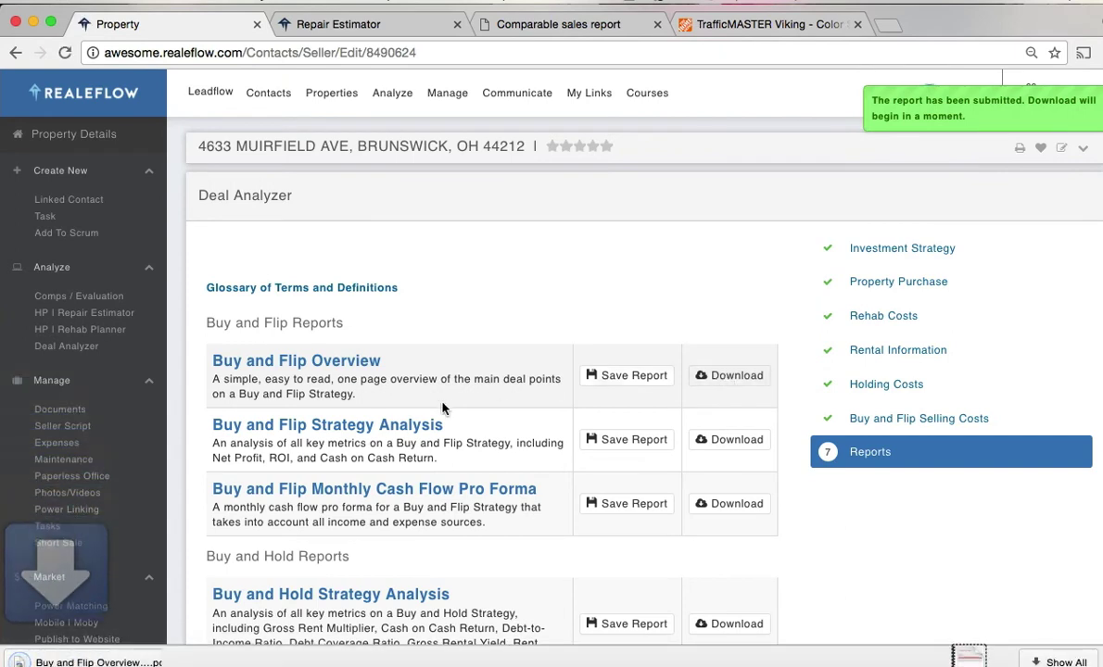
pyautogui.click(173, 662)
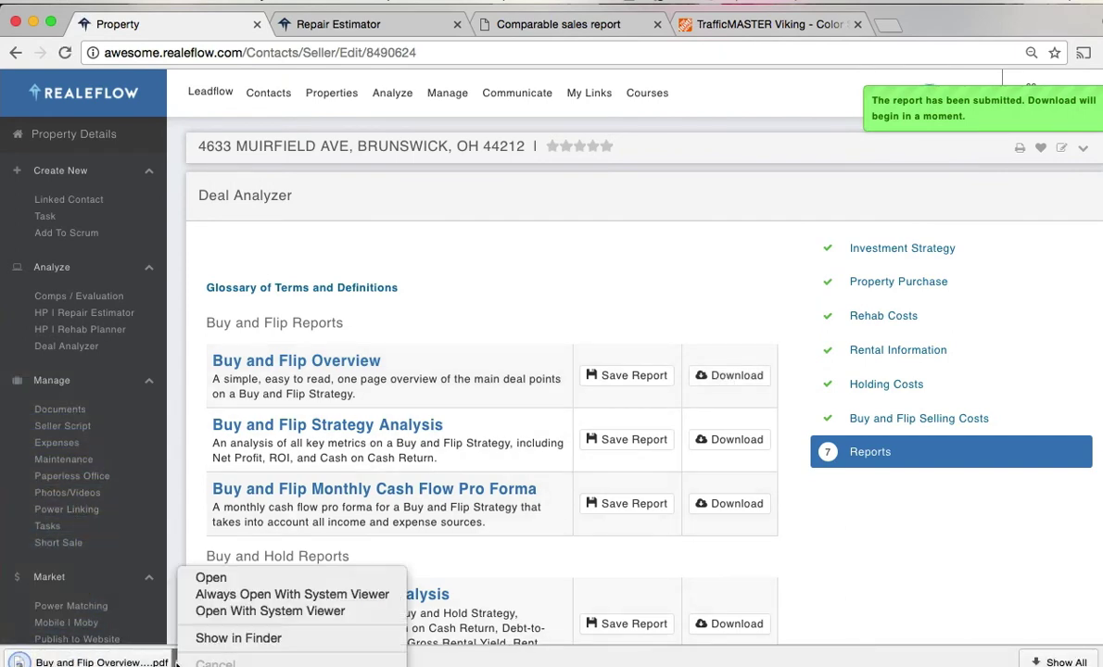
pyautogui.click(217, 580)
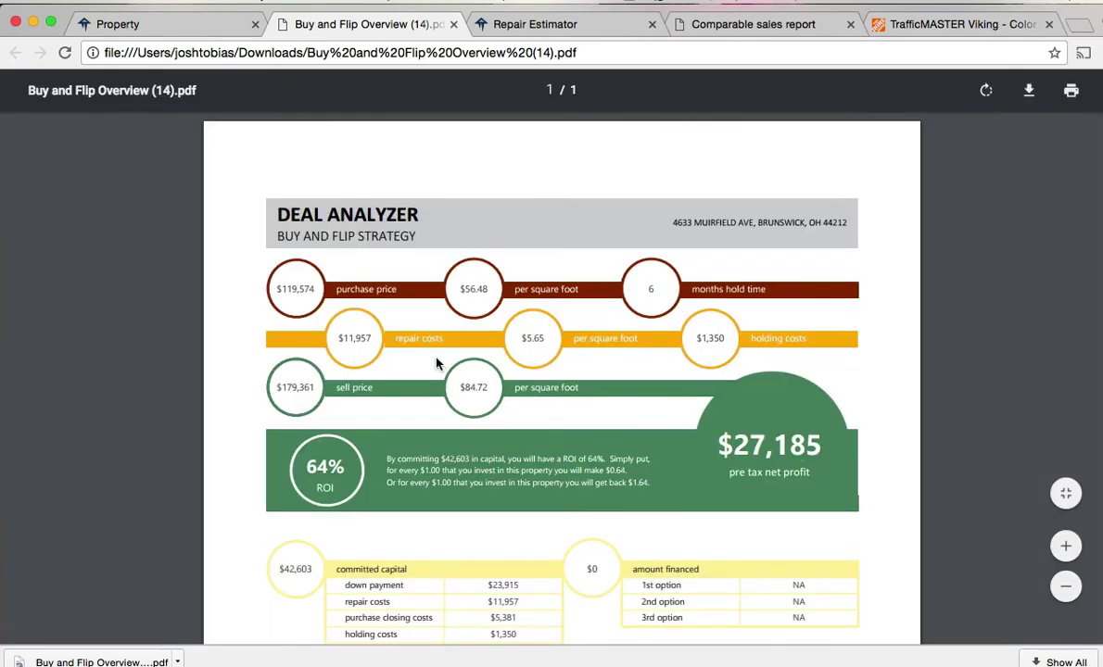
pyautogui.scroll(-3, 751, 442)
pyautogui.scroll(-3, 750, 442)
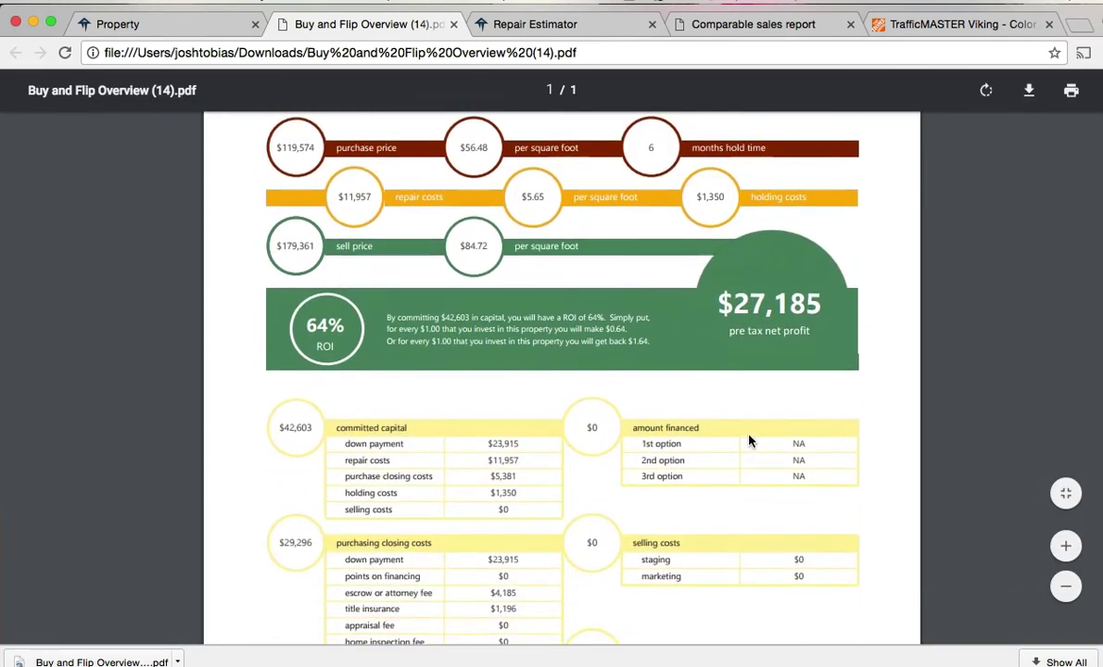
pyautogui.scroll(5, 750, 441)
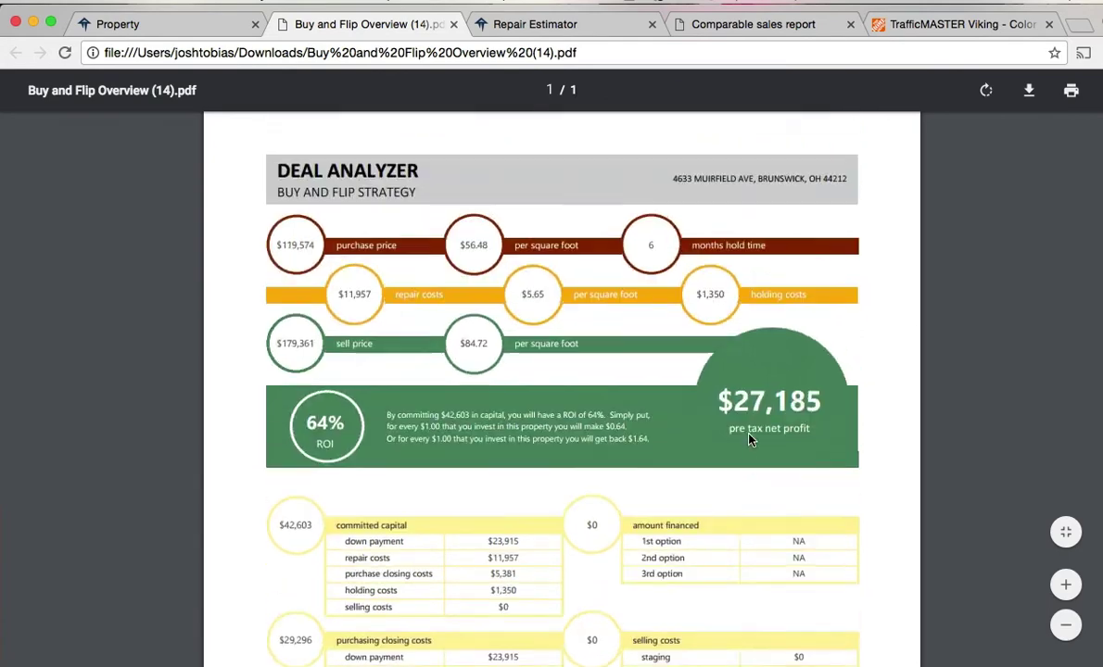
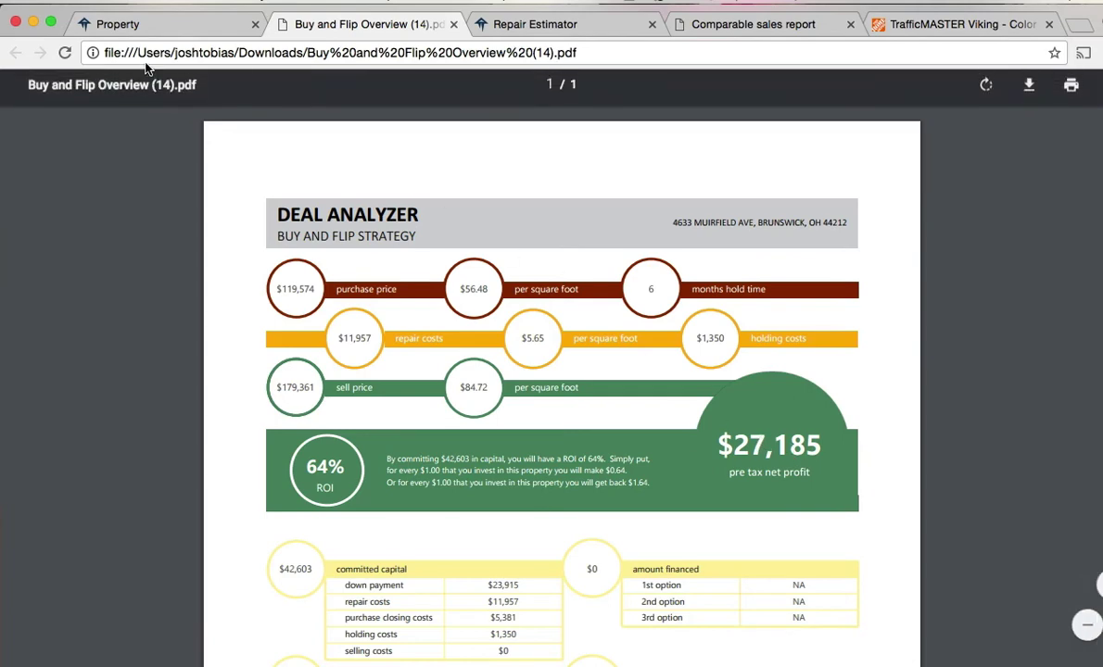
# - Leave the Buy and Flip Overview PDF and go back to the property's Deal Analyzer Reports page
pyautogui.click(141, 28)
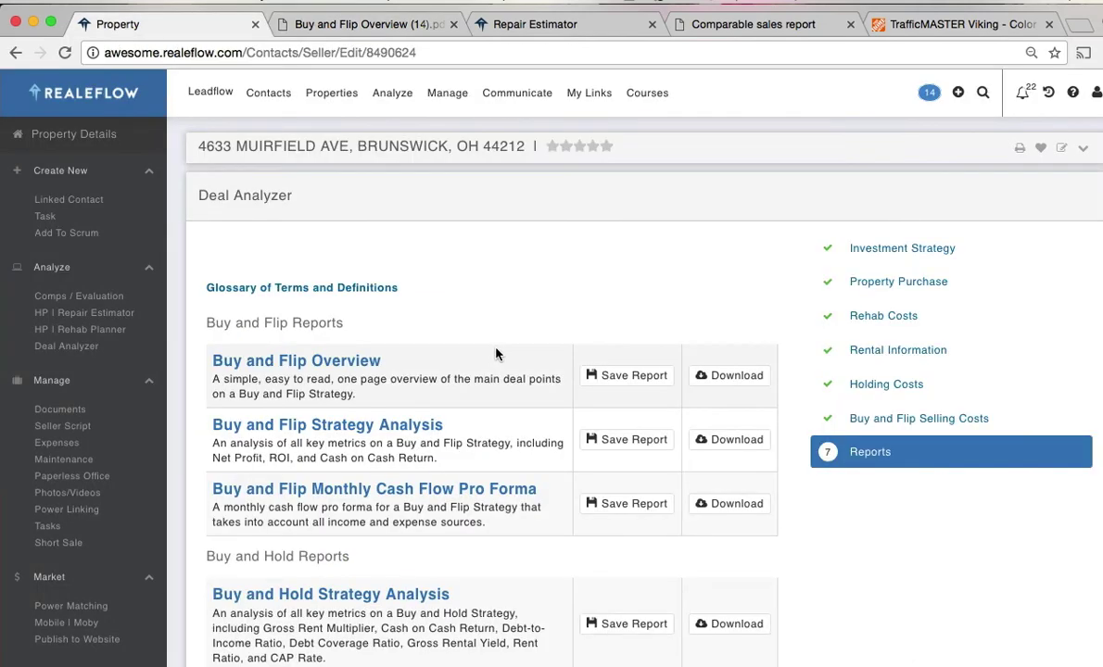
pyautogui.scroll(-2, 450, 352)
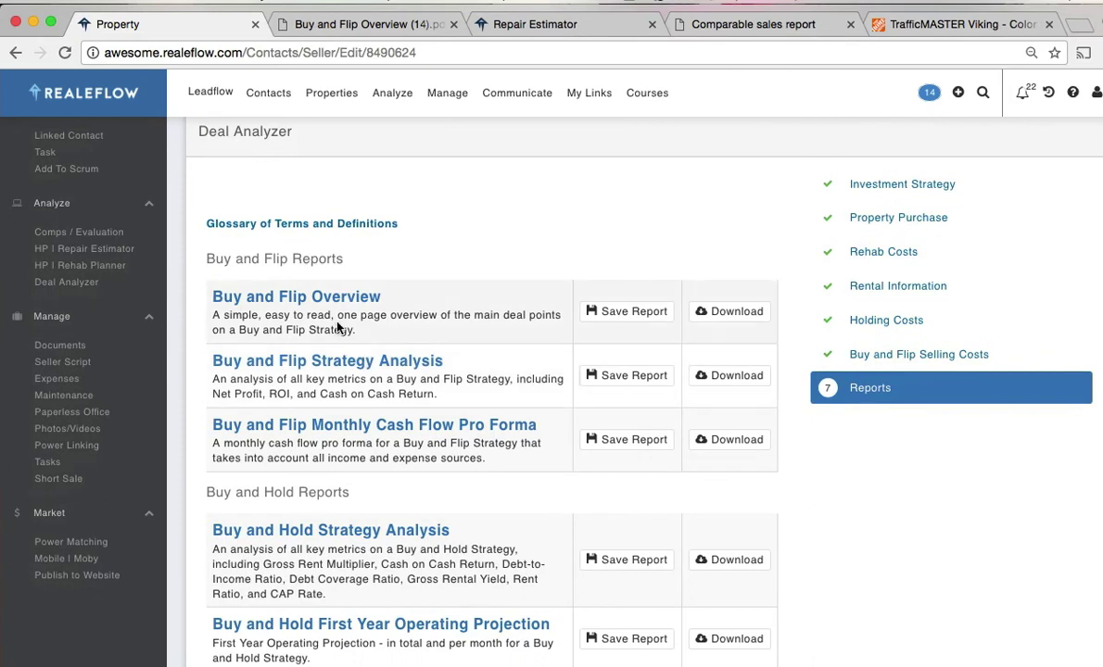
# - Browse the property's Documents list, then bring up its Seller Script form
pyautogui.click(60, 345)
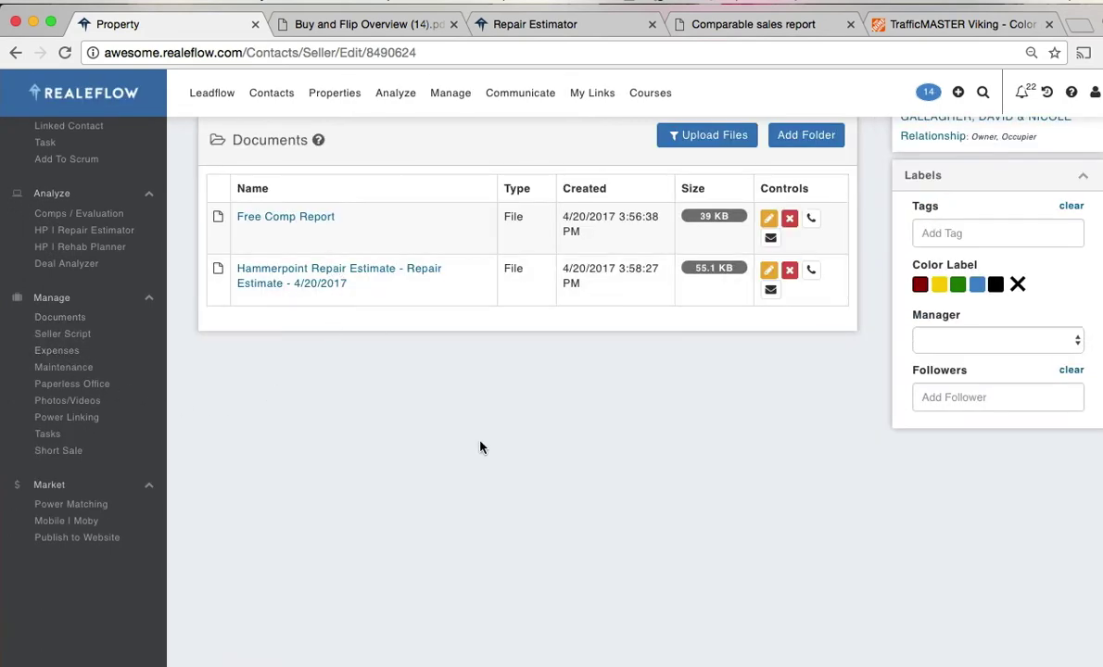
pyautogui.scroll(2, 480, 446)
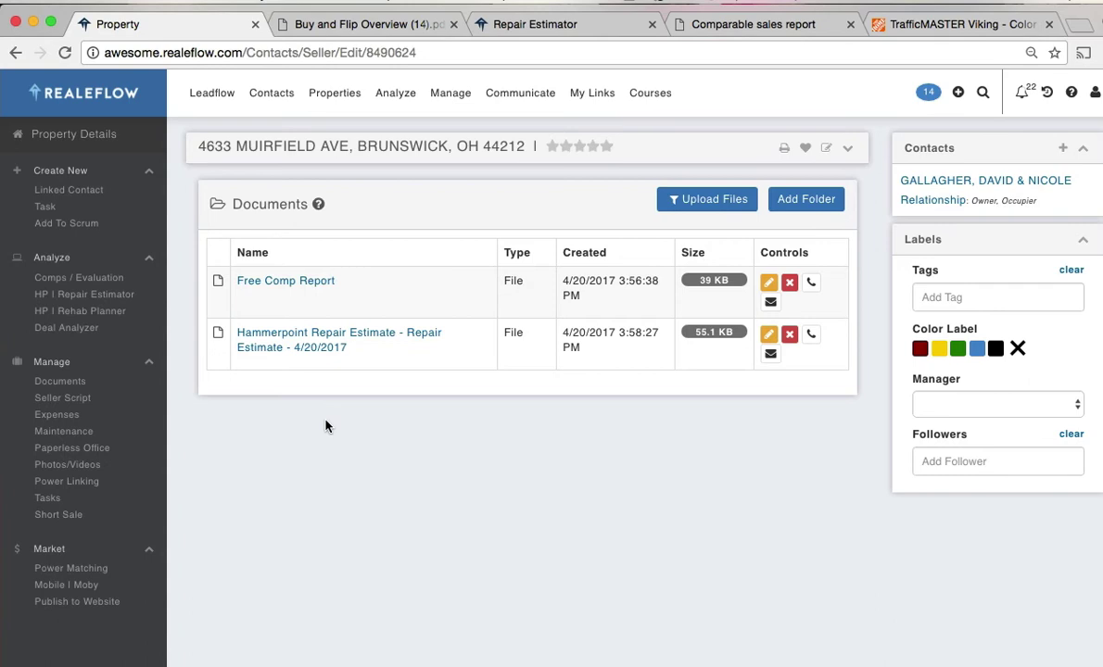
pyautogui.click(69, 401)
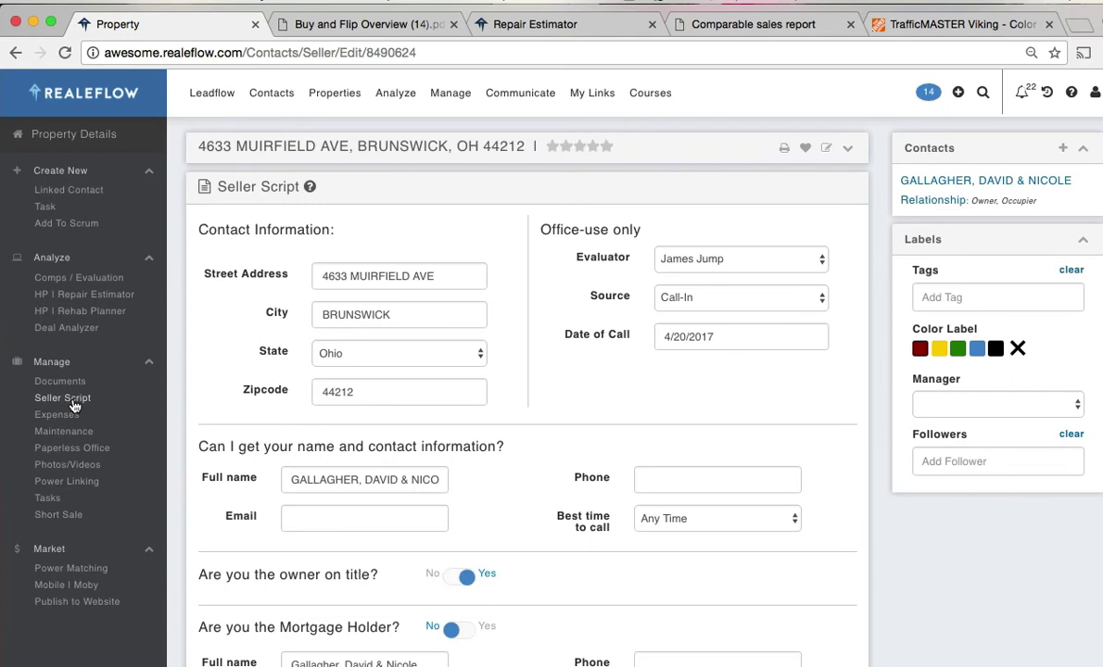
# - Add and save a $500 expense paid to Joe's Renovation with description 'desc'
pyautogui.click(66, 419)
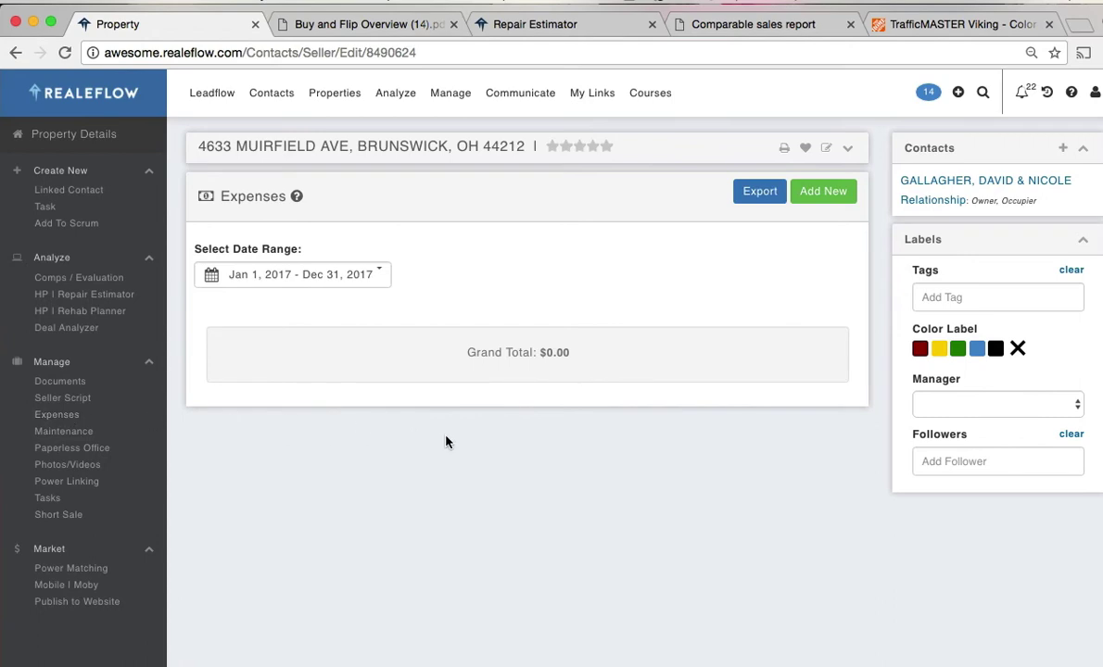
pyautogui.click(817, 191)
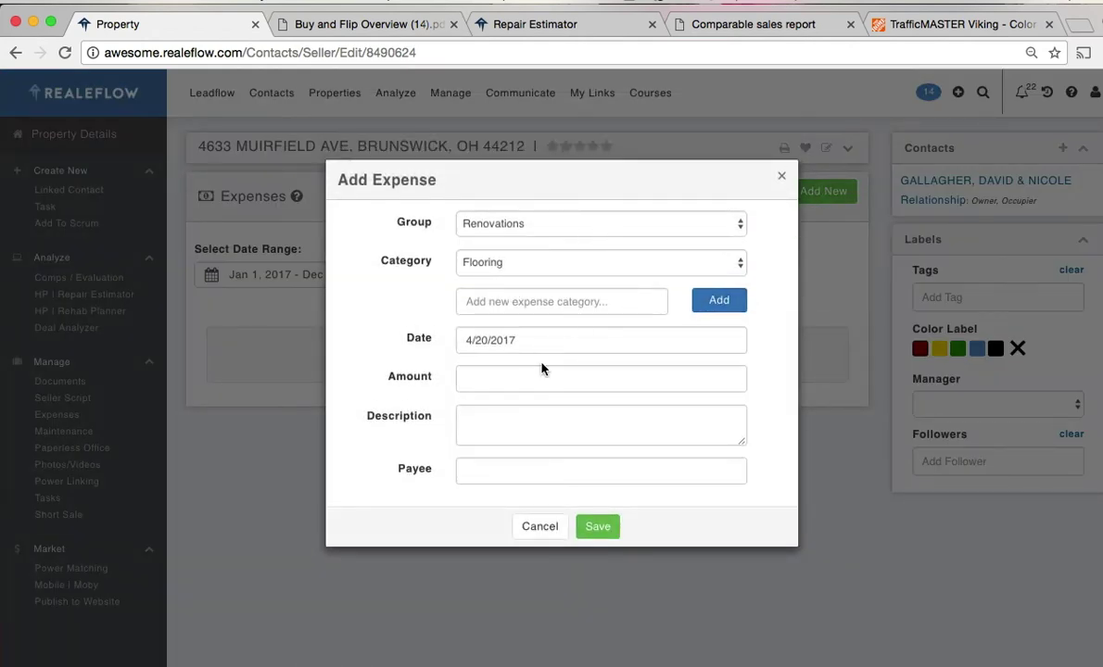
pyautogui.click(506, 378)
pyautogui.write('500')
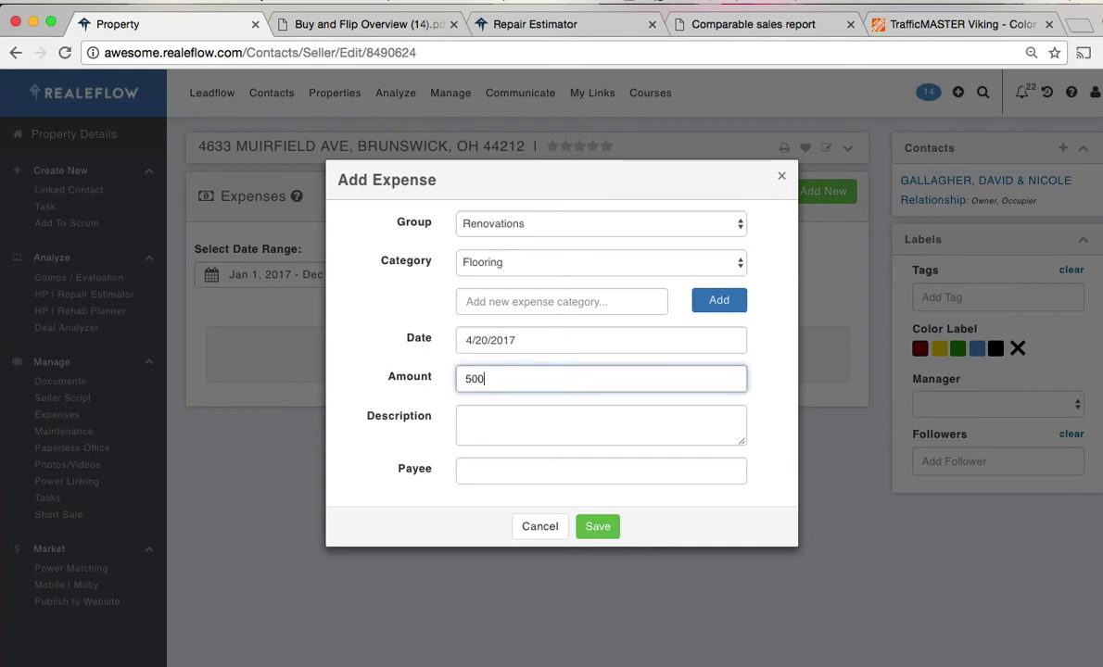
pyautogui.click(491, 413)
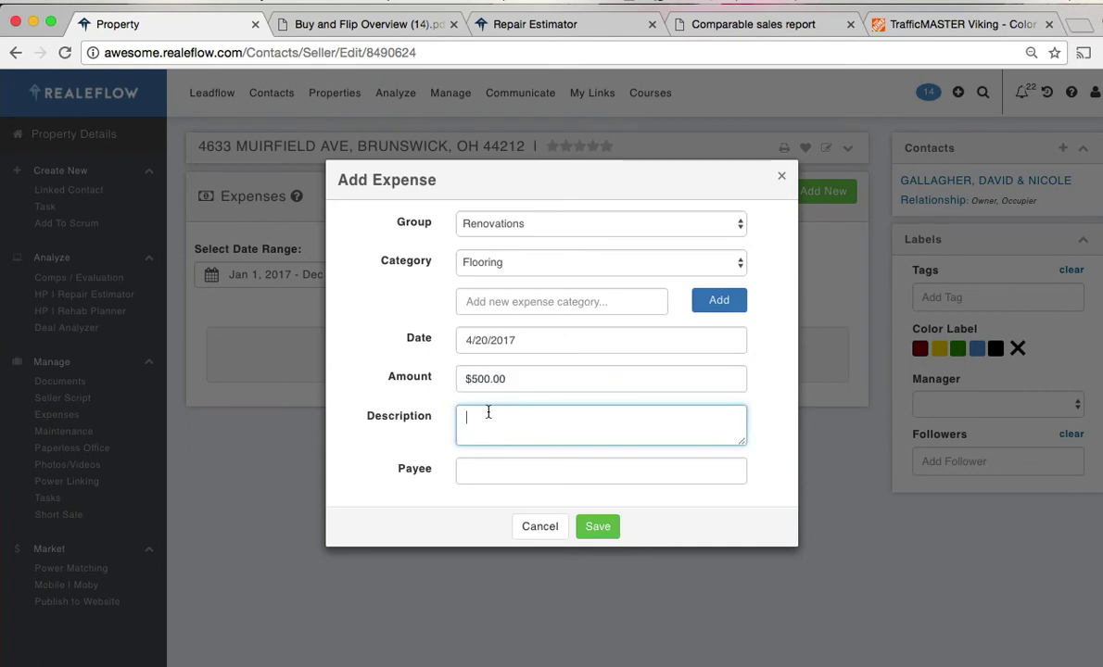
pyautogui.click(494, 473)
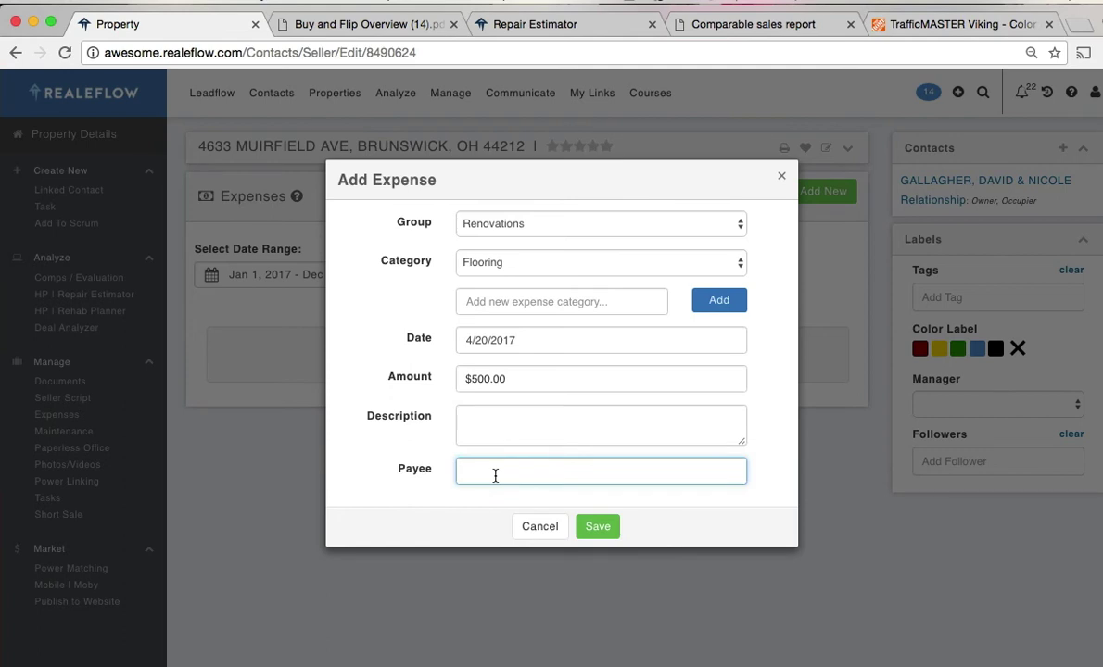
pyautogui.write("Joe's Reno")
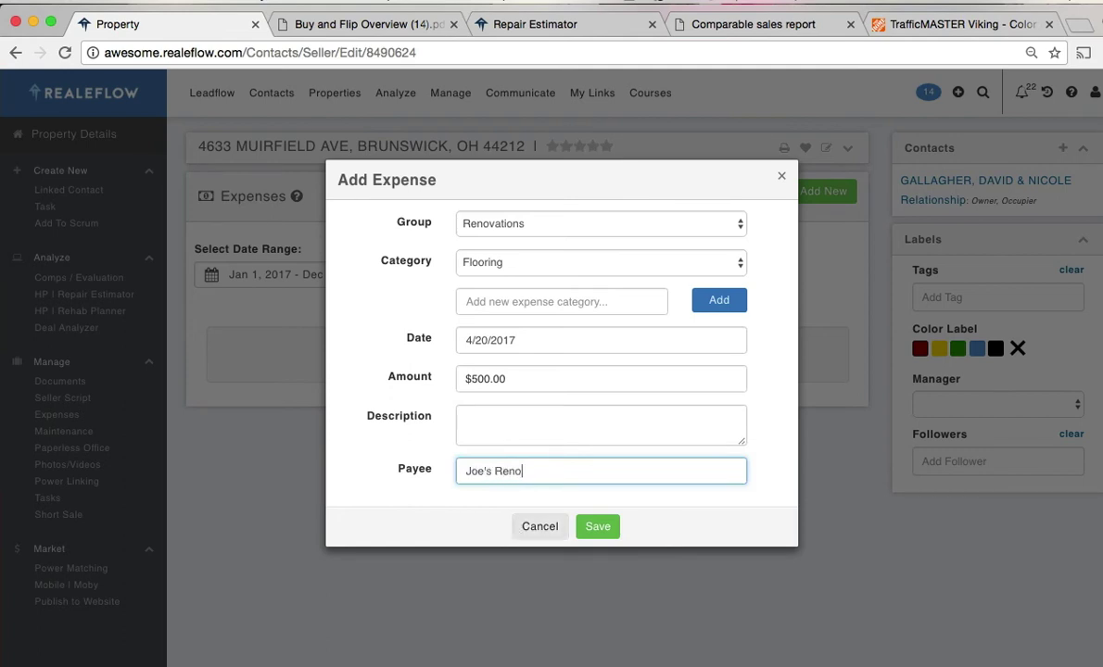
pyautogui.write('vatio')
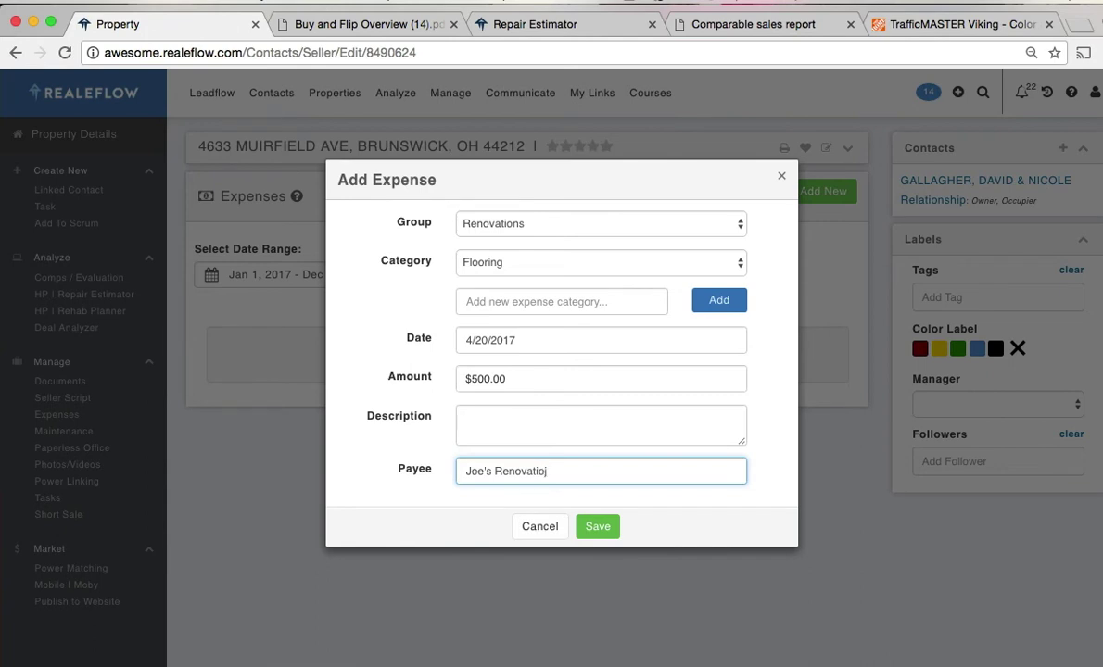
pyautogui.write('n')
pyautogui.click(598, 526)
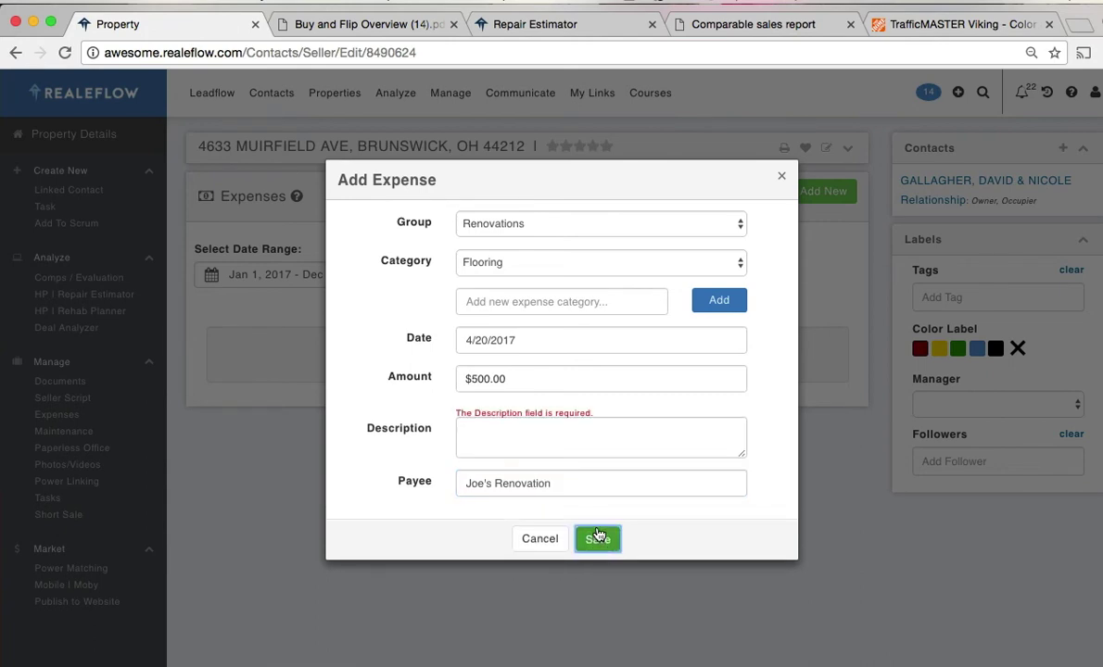
pyautogui.click(534, 445)
pyautogui.write('des')
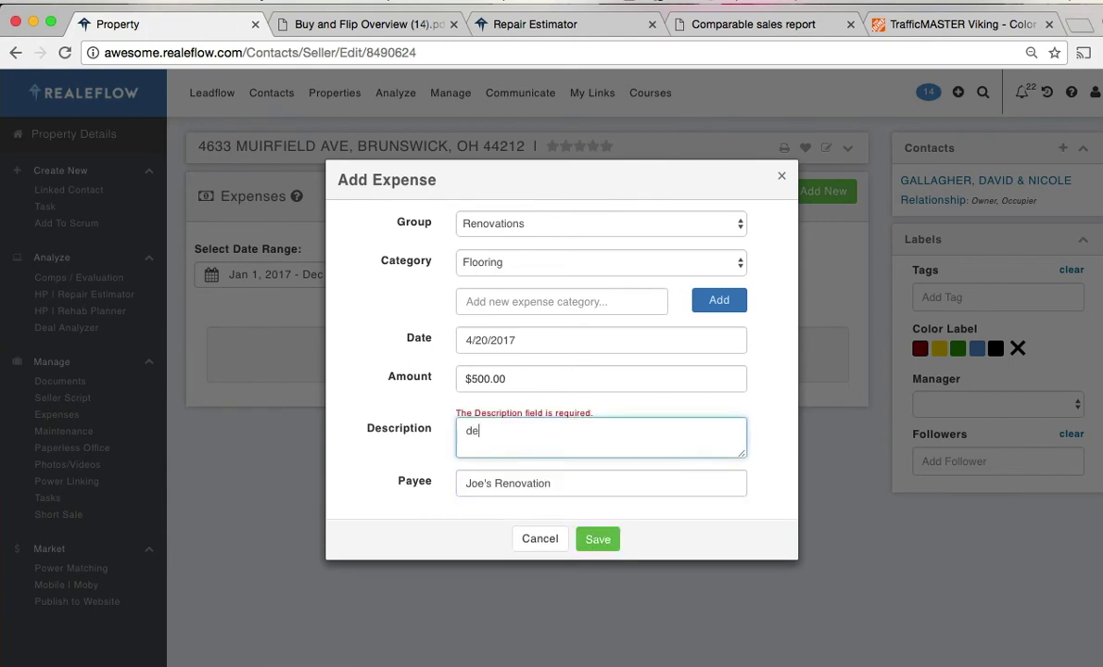
pyautogui.write('c')
pyautogui.click(598, 539)
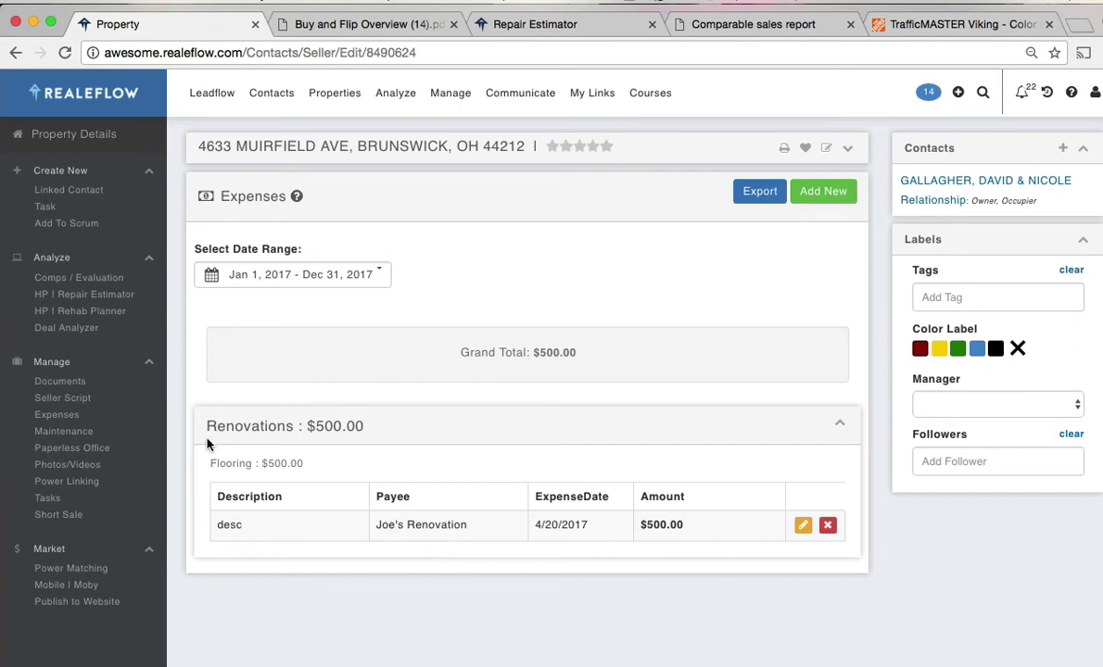
# - Look through the Maintenance utility sections, then go to Paperless Office
pyautogui.click(93, 432)
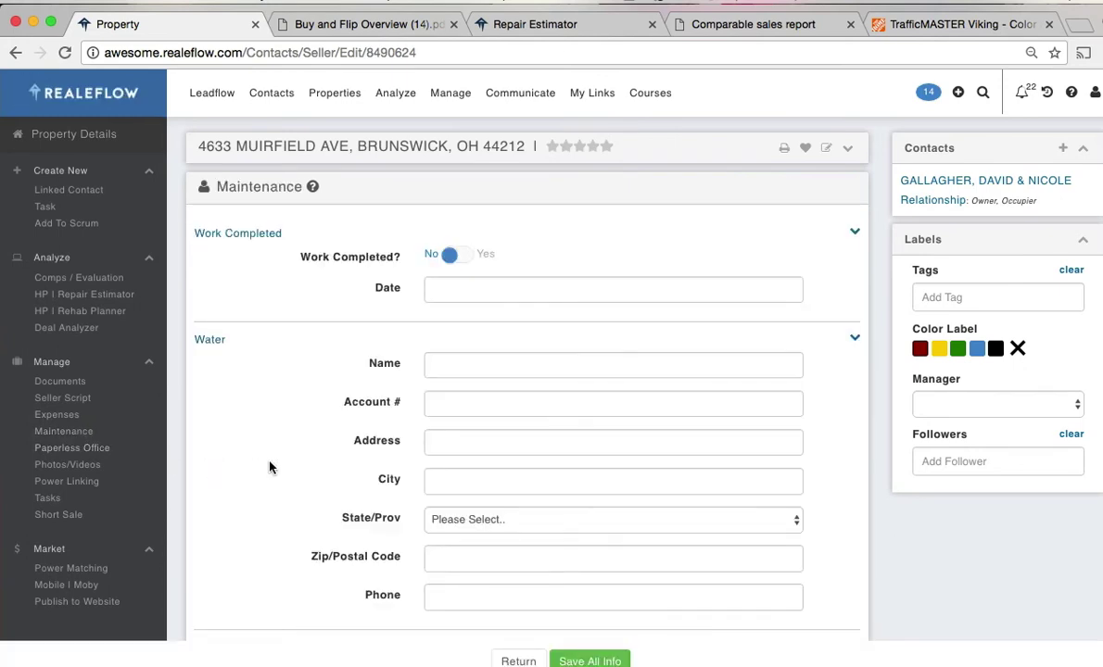
pyautogui.scroll(-10, 298, 468)
pyautogui.scroll(-7, 293, 468)
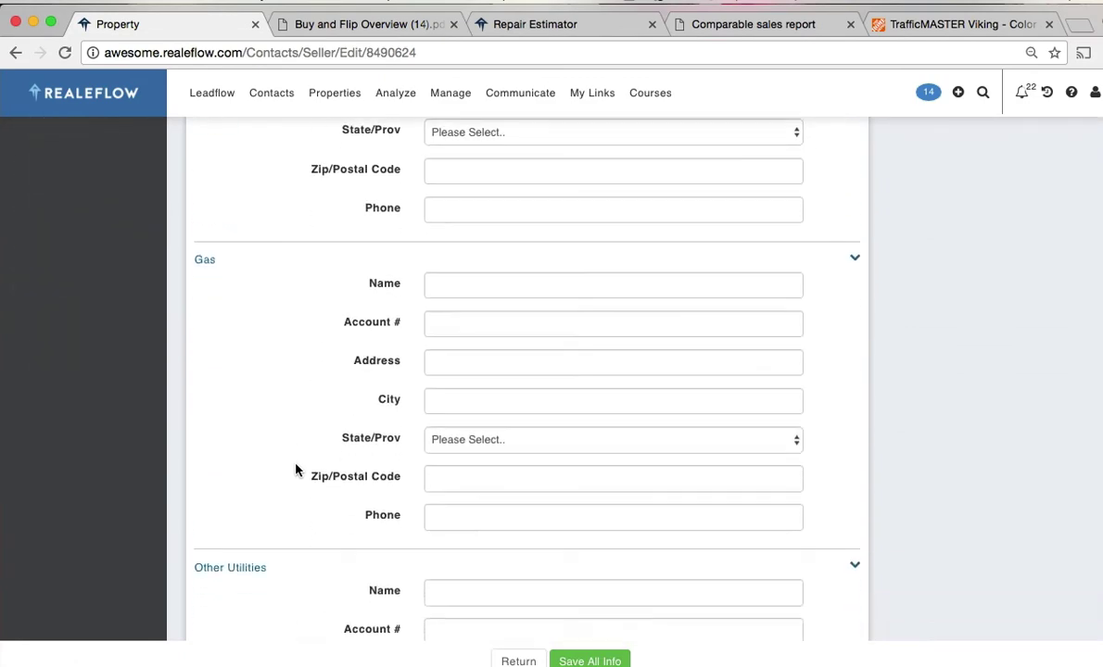
pyautogui.scroll(10, 292, 468)
pyautogui.scroll(5, 291, 475)
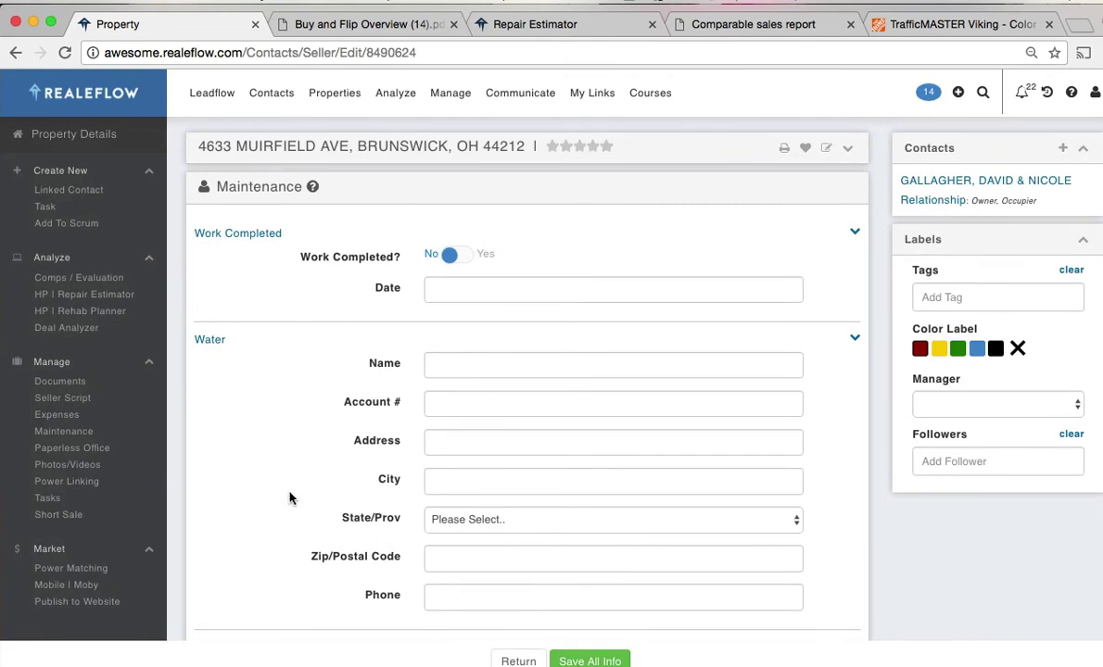
pyautogui.click(88, 448)
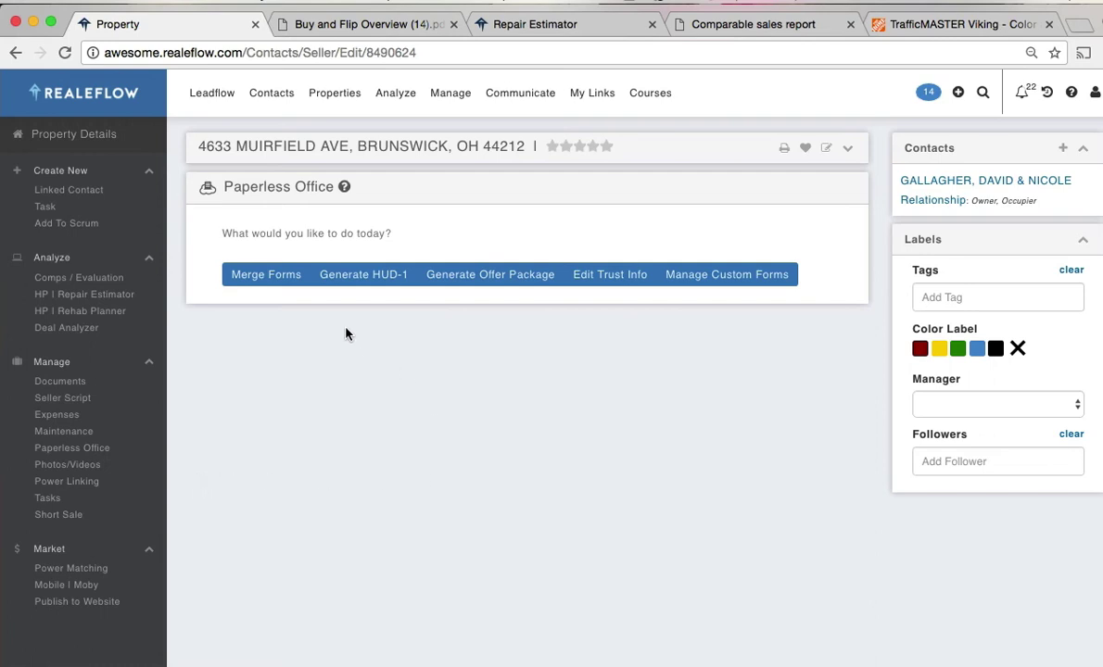
# - Start a form merge using the Realeflow Library
pyautogui.click(263, 275)
pyautogui.click(304, 316)
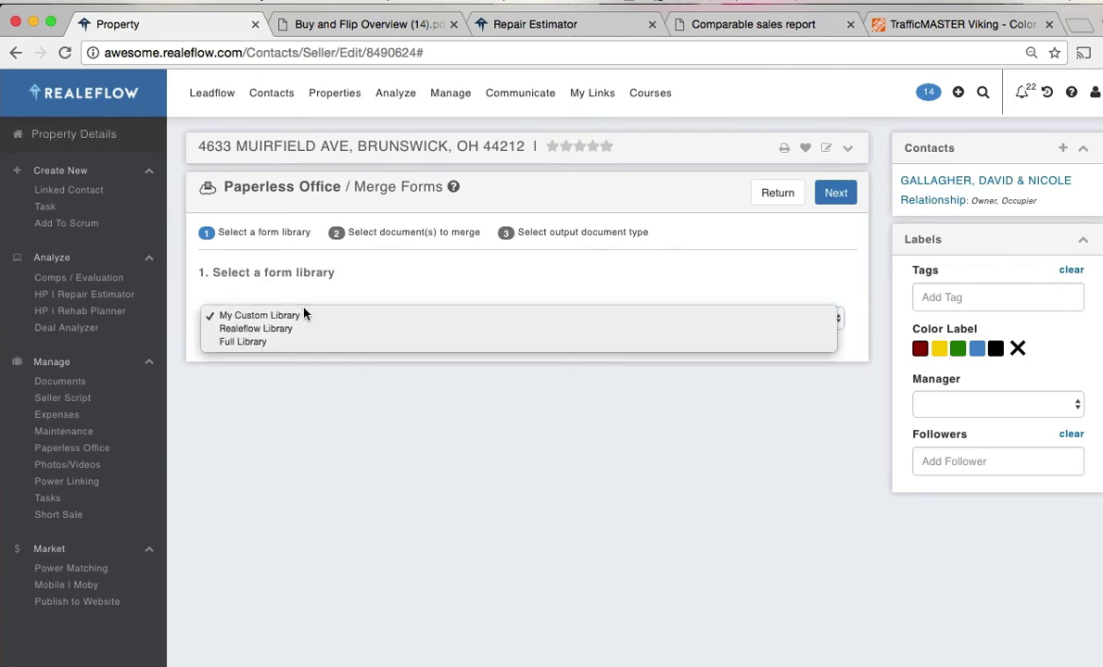
pyautogui.click(264, 329)
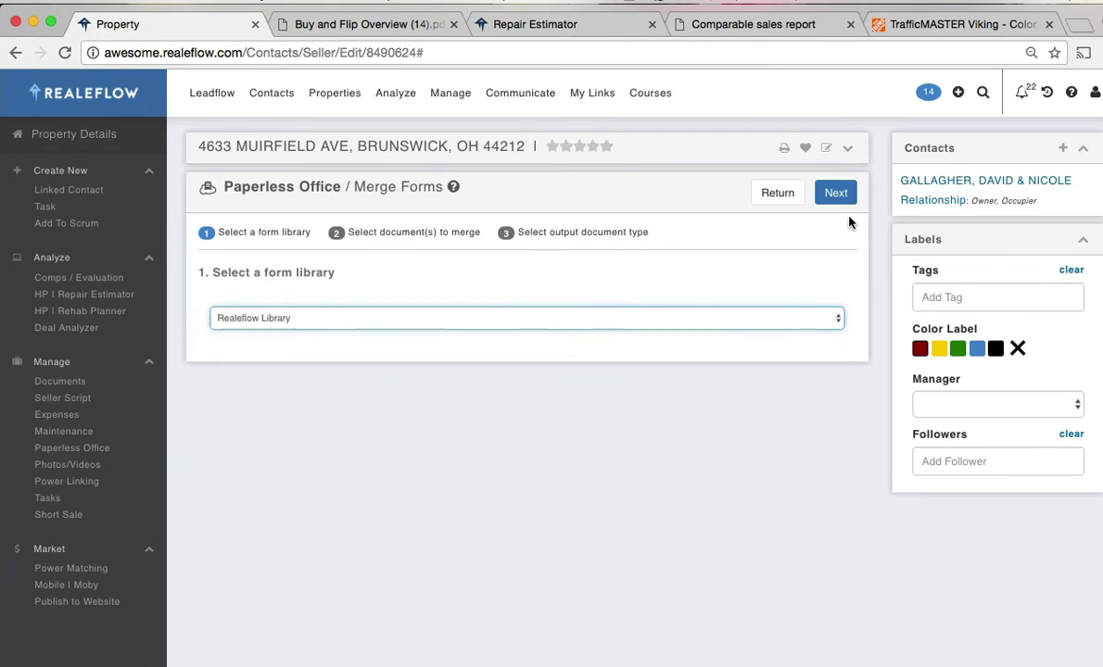
pyautogui.click(839, 193)
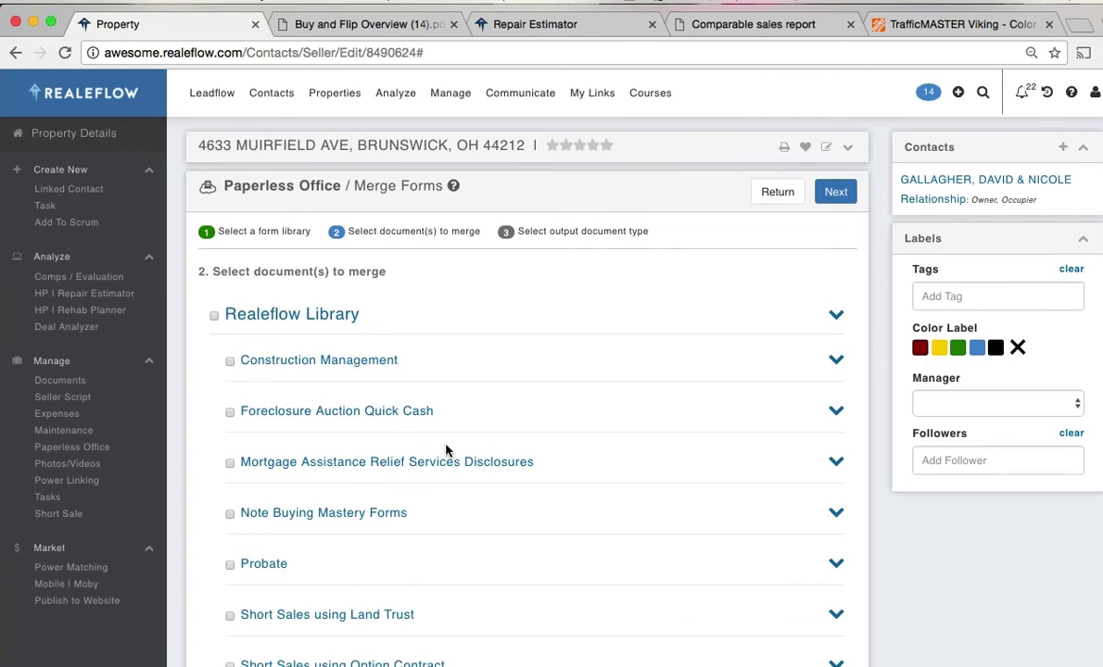
# - Select the Assignment of Purchase and Sale Agreement from the Wholesale documents
pyautogui.scroll(-4, 446, 450)
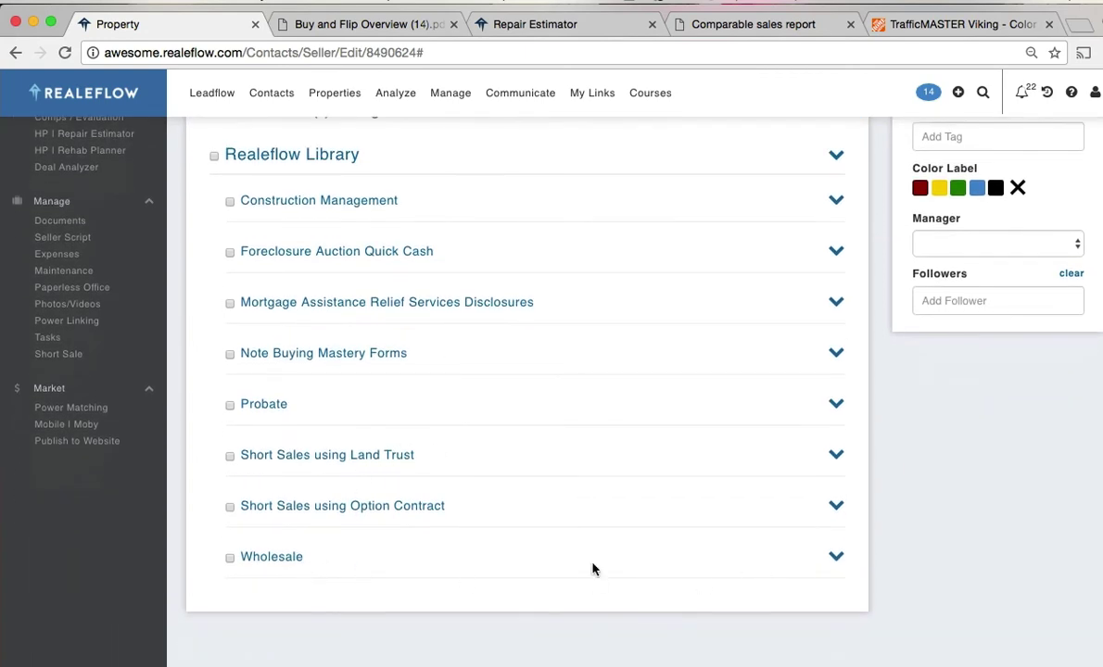
pyautogui.click(837, 558)
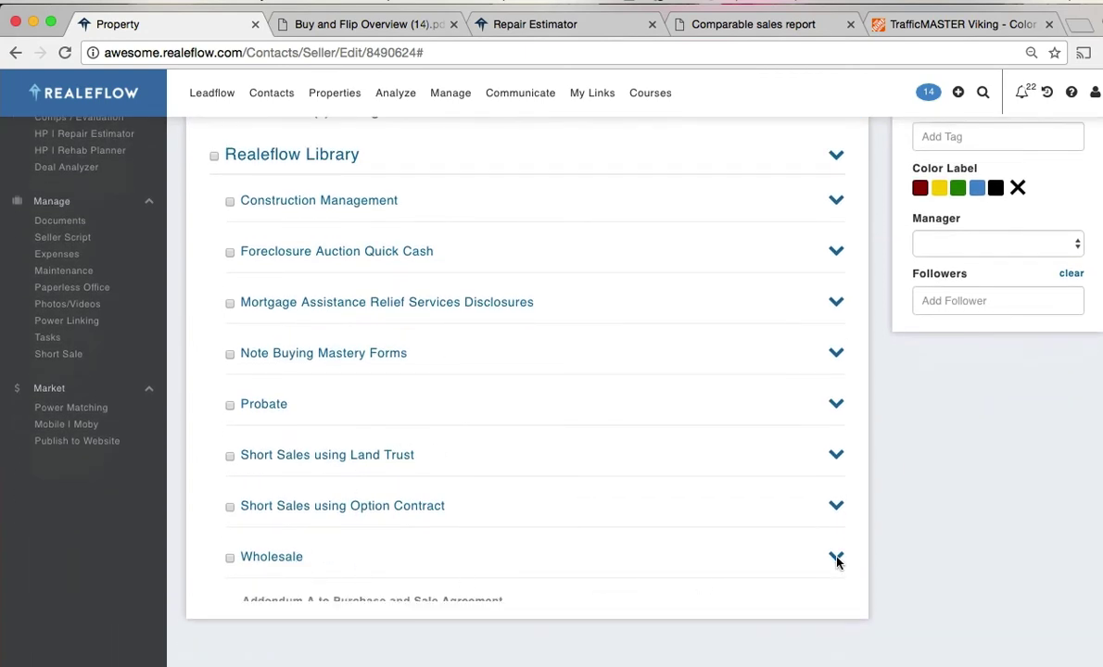
pyautogui.click(836, 559)
pyautogui.click(837, 558)
pyautogui.scroll(-3, 751, 535)
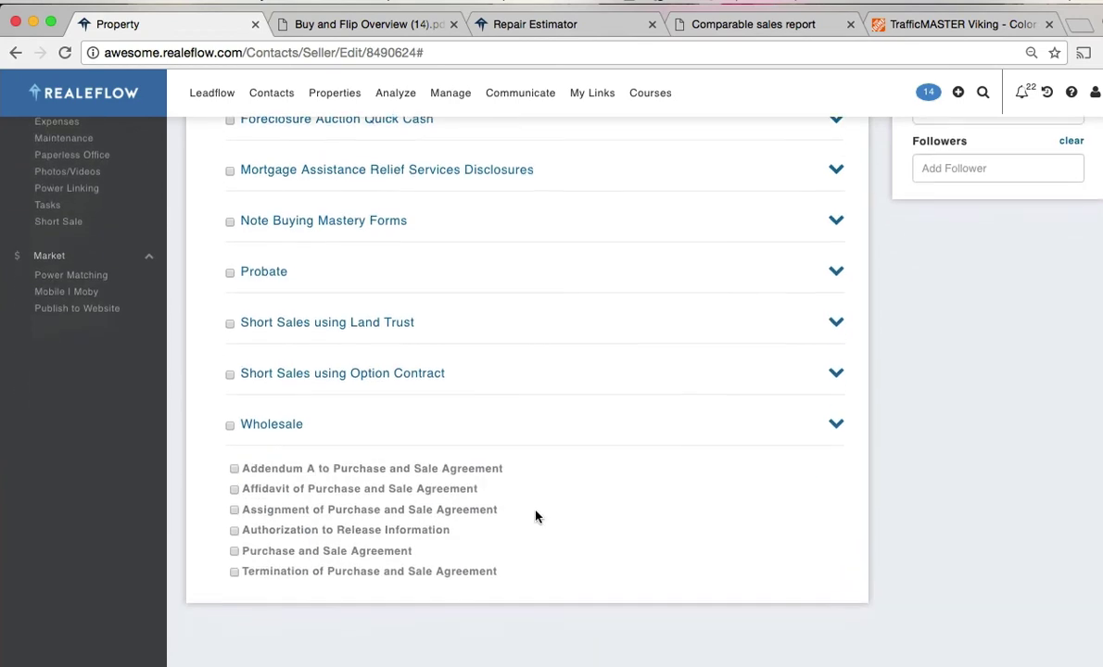
pyautogui.click(234, 498)
pyautogui.scroll(5, 633, 549)
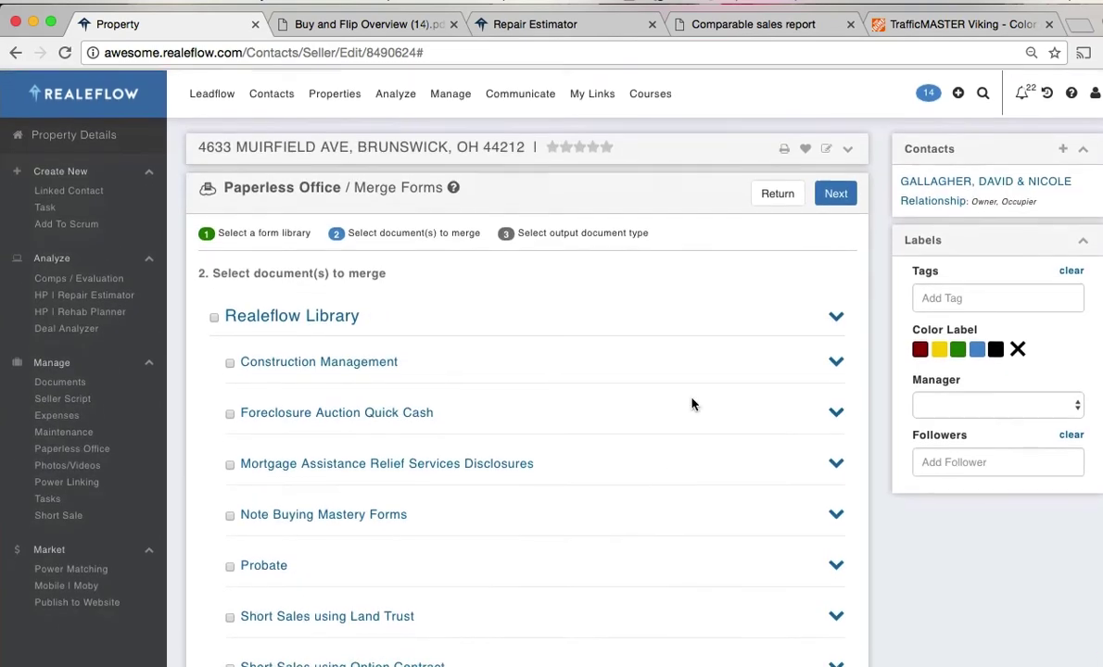
# - Choose Word.doc output, title it 'Merged', and generate the merged document
pyautogui.click(836, 192)
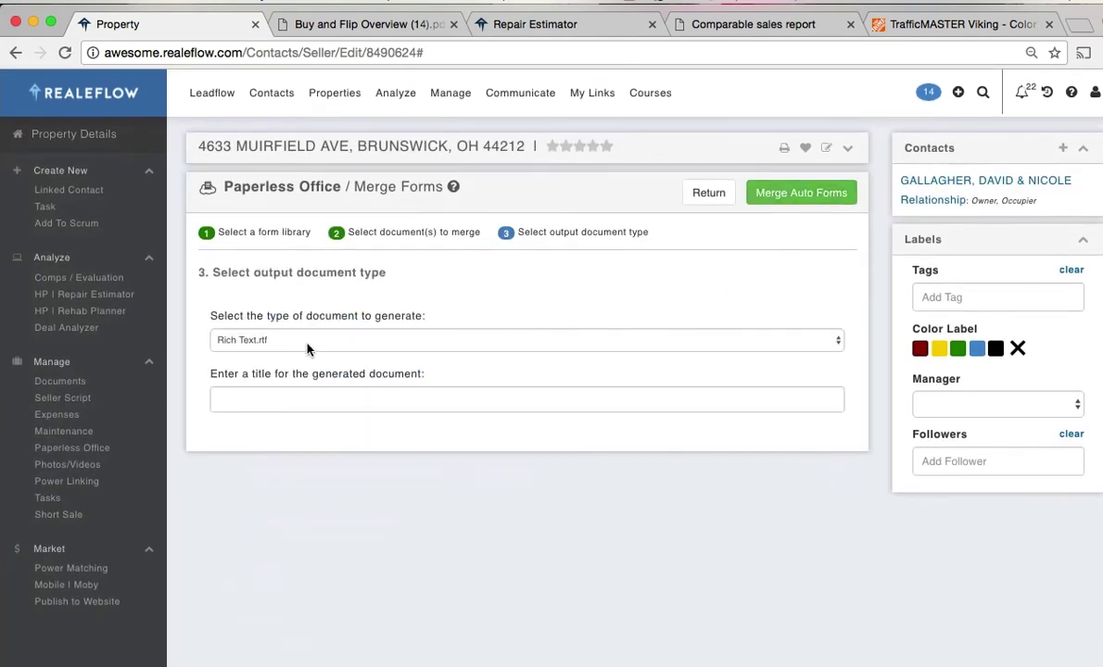
pyautogui.click(278, 340)
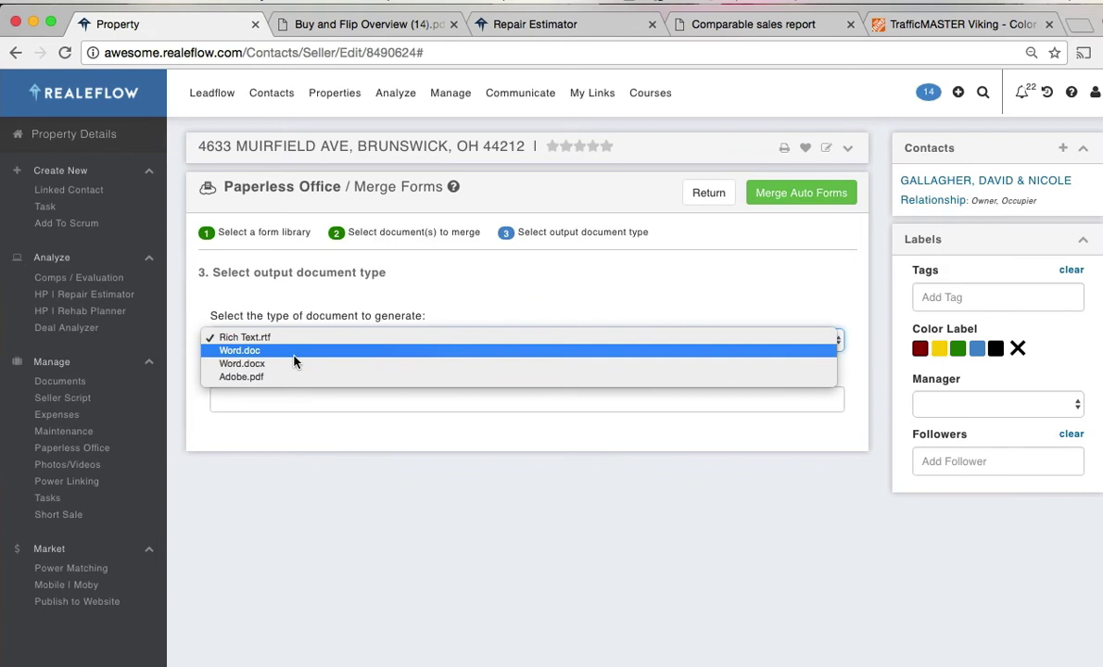
pyautogui.click(294, 354)
pyautogui.click(281, 400)
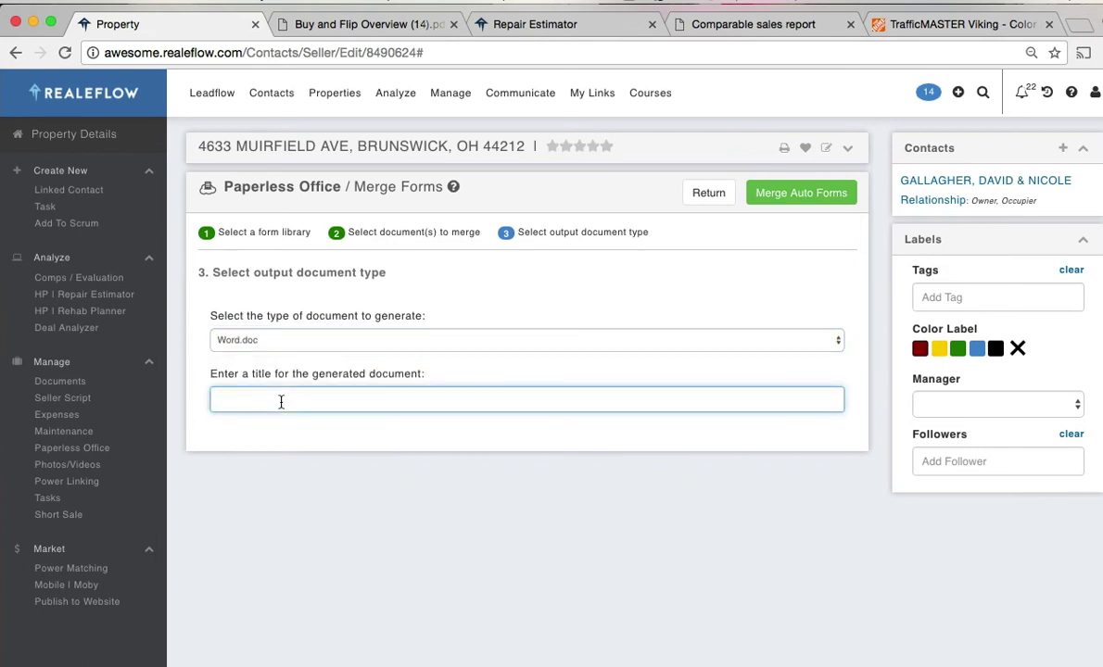
pyautogui.write('Merged')
pyautogui.click(797, 210)
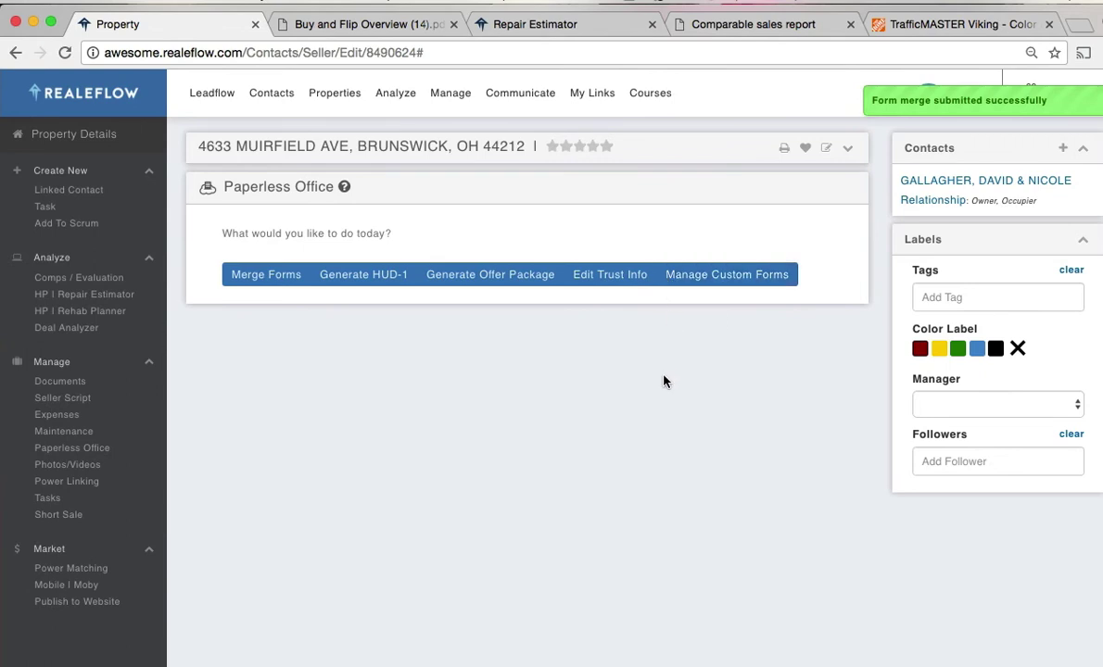
# - Confirm the 'Merged' file is in the Documents list, then go to Photos/Videos
pyautogui.click(60, 382)
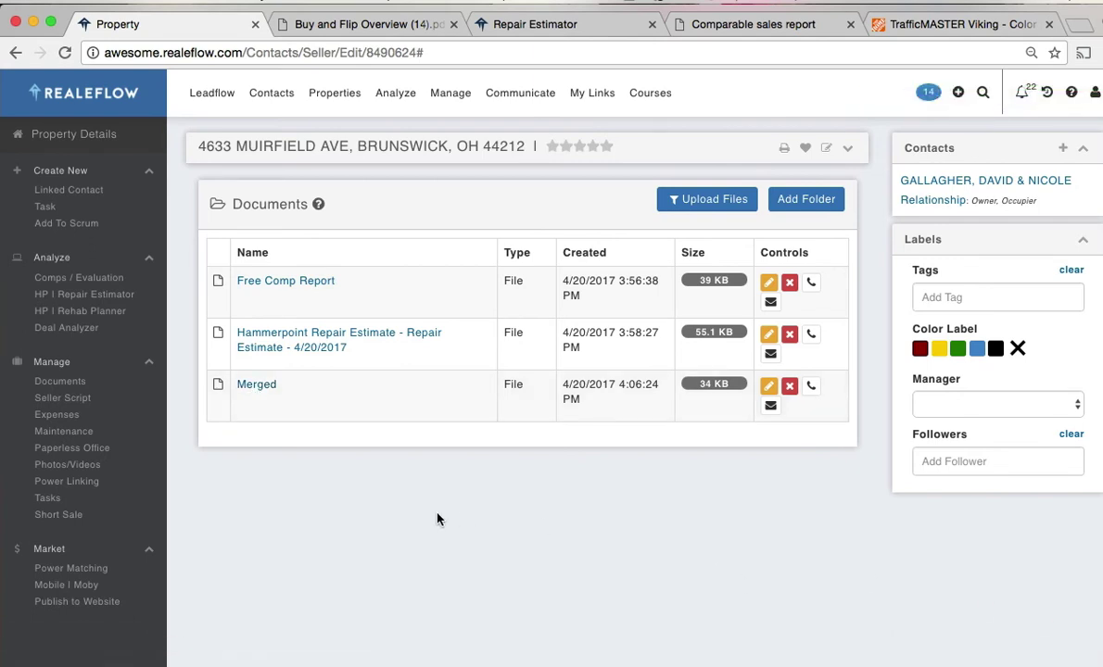
pyautogui.scroll(-2, 275, 524)
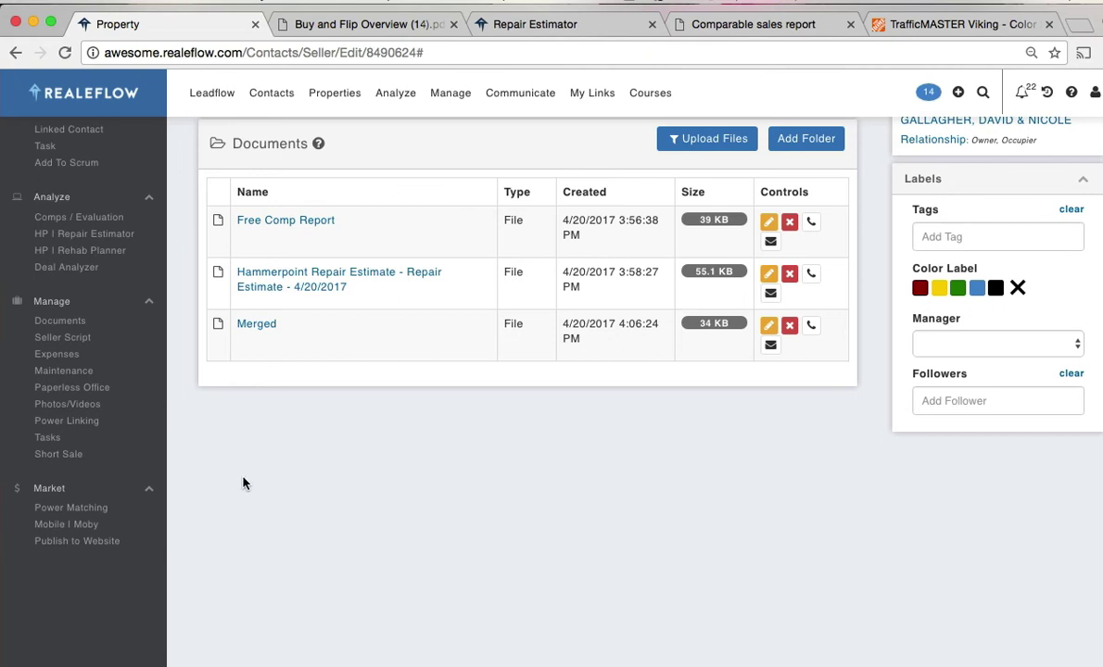
pyautogui.click(79, 411)
pyautogui.scroll(1, 306, 452)
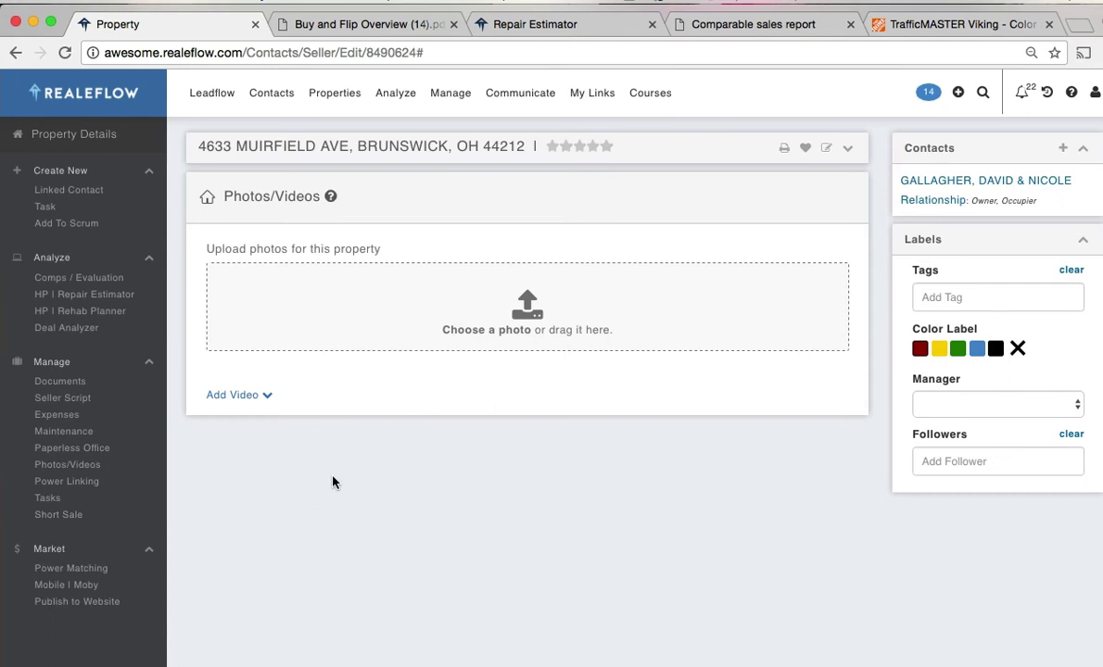
# - Upload familyroom, FrontOfHousePrimary, hometheater and kitchen images from the Images of House folder
pyautogui.click(523, 309)
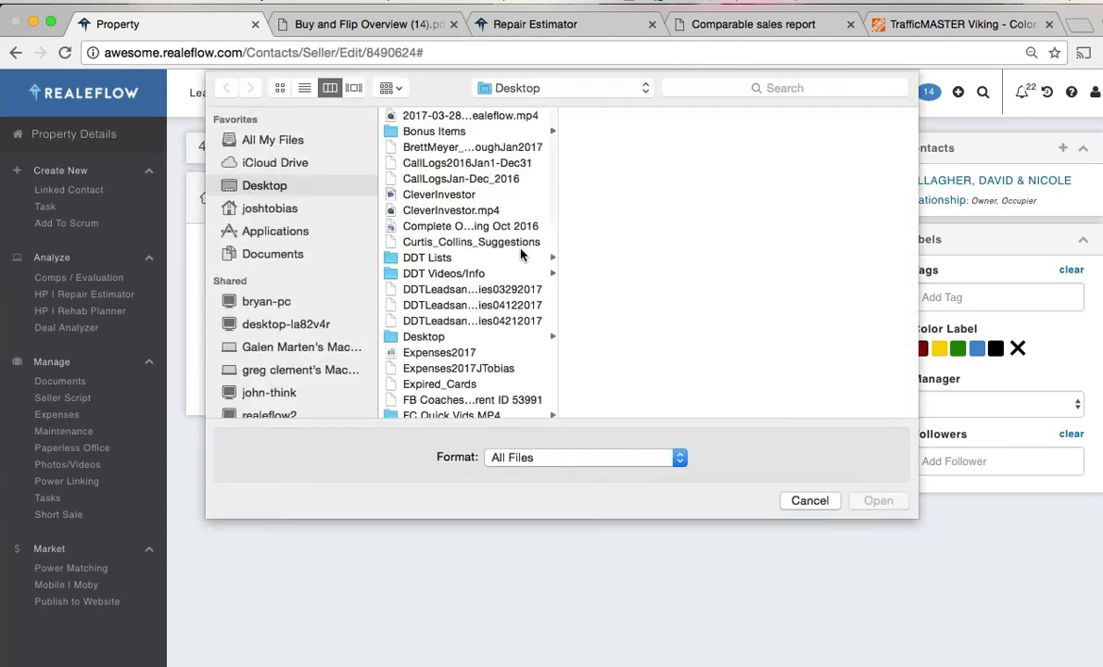
pyautogui.scroll(-1, 505, 278)
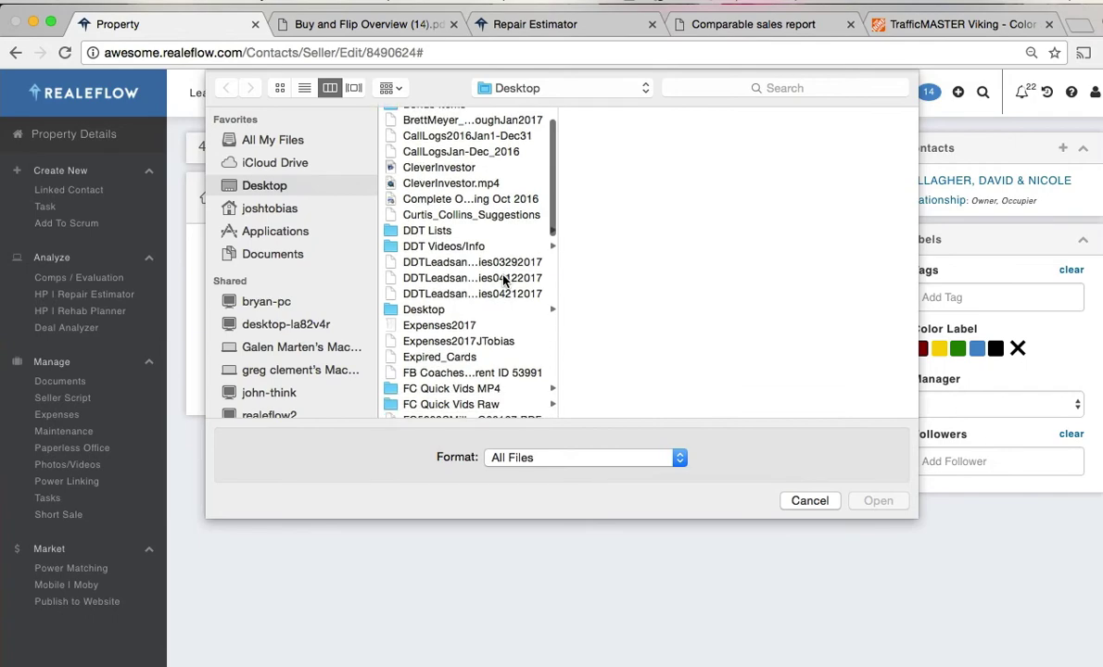
pyautogui.scroll(-10, 505, 281)
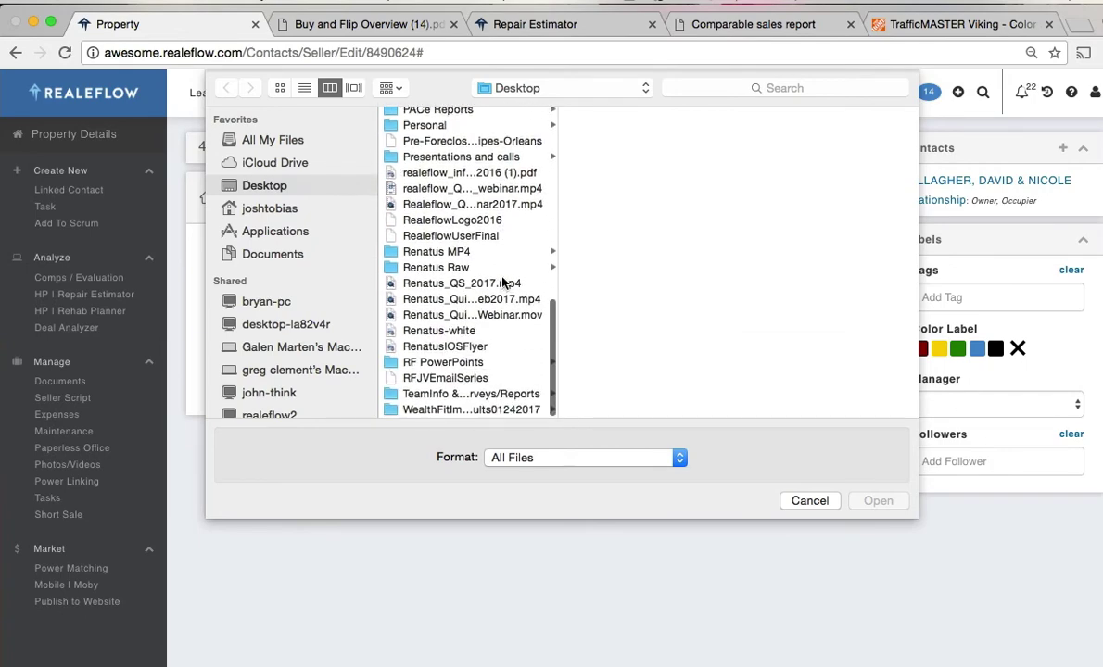
pyautogui.scroll(10, 502, 283)
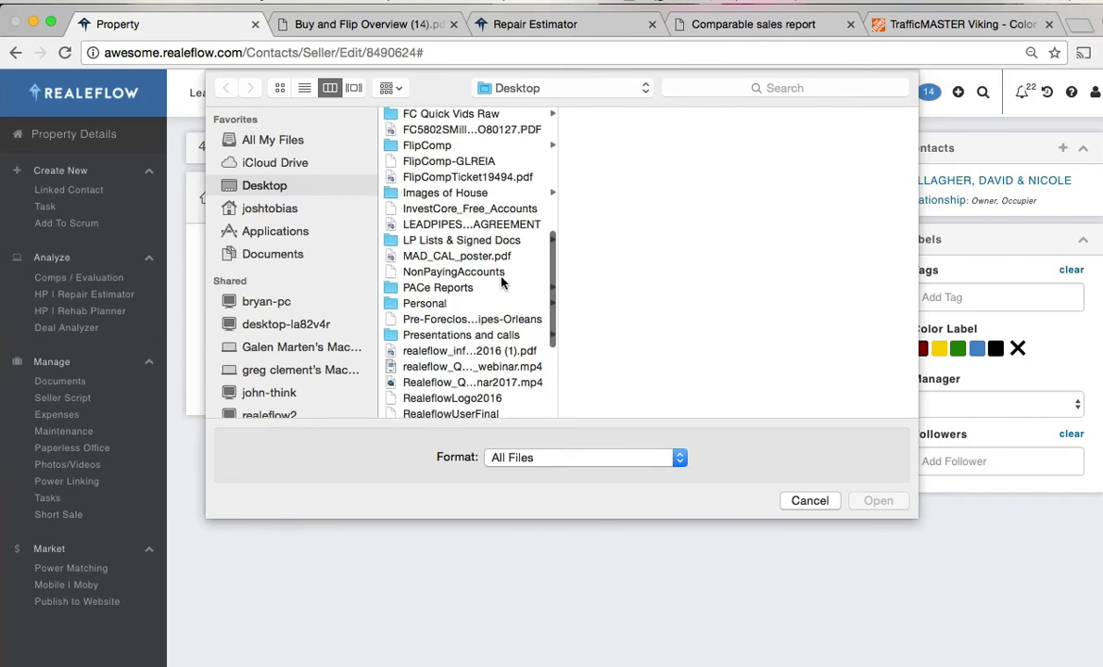
pyautogui.click(445, 191)
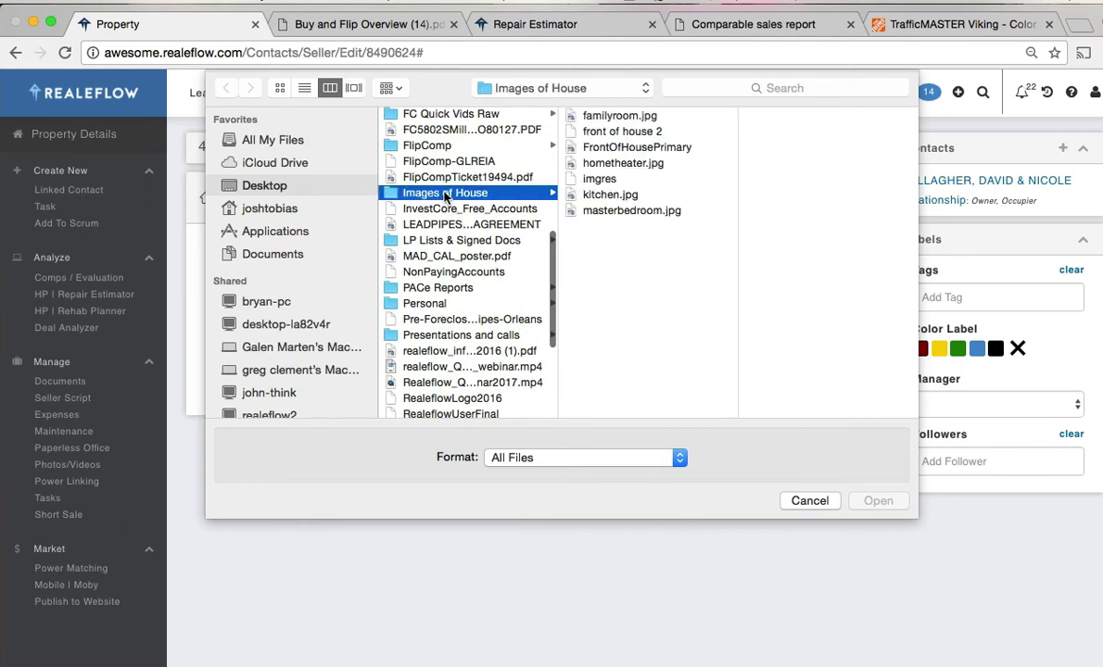
pyautogui.click(621, 118)
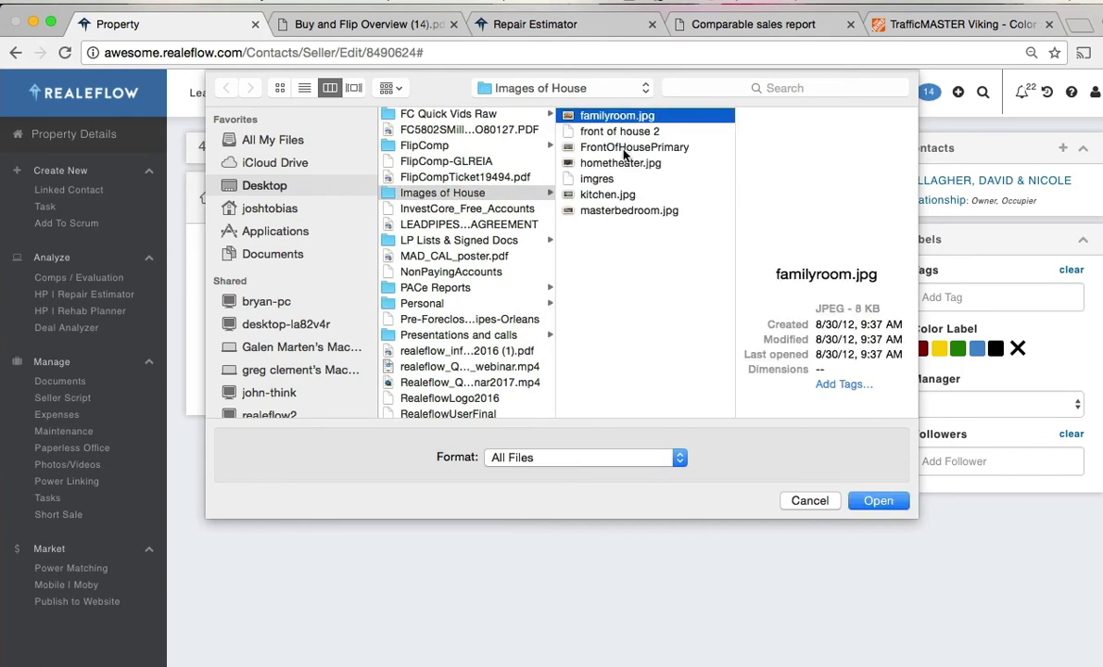
pyautogui.keyDown('super'); pyautogui.click(623, 147); pyautogui.keyUp('super')
pyautogui.keyDown('super'); pyautogui.click(622, 165); pyautogui.keyUp('super')
pyautogui.keyDown('super'); pyautogui.click(593, 194); pyautogui.keyUp('super')
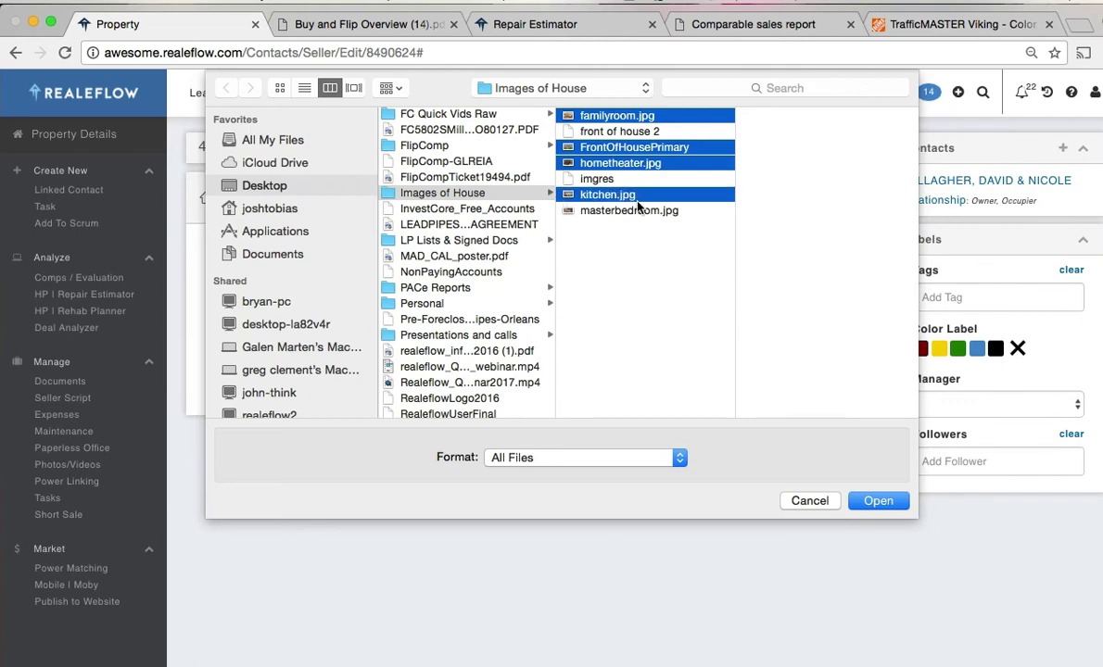
pyautogui.click(882, 503)
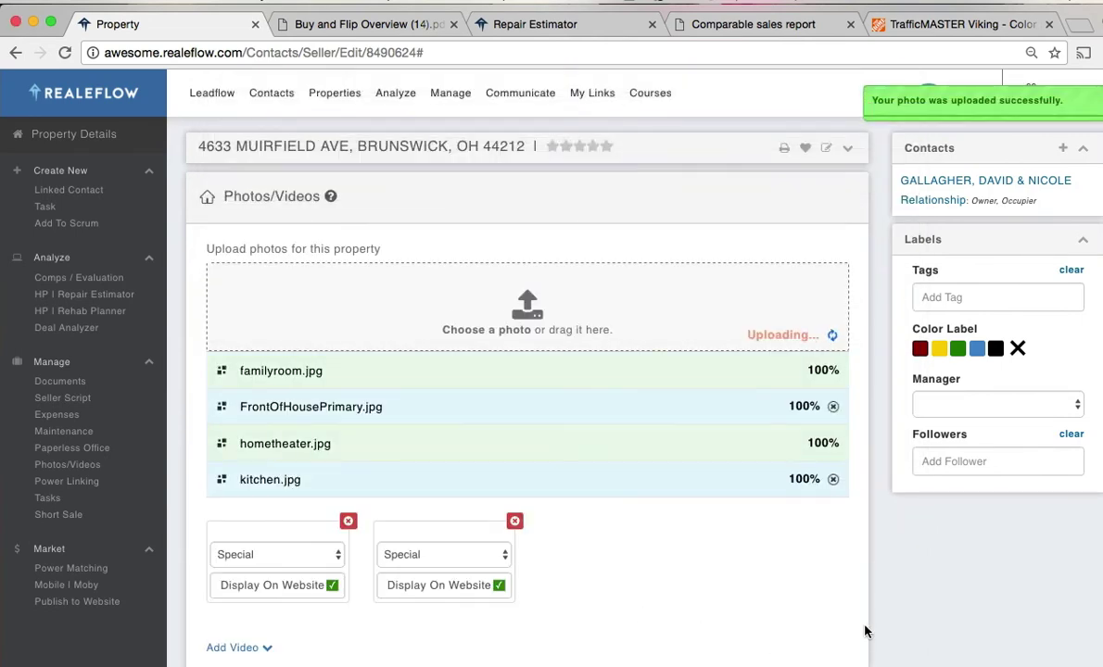
# - Mark the front-of-house photo as Primary and set the family room photo to Display On Website
pyautogui.scroll(-3, 875, 631)
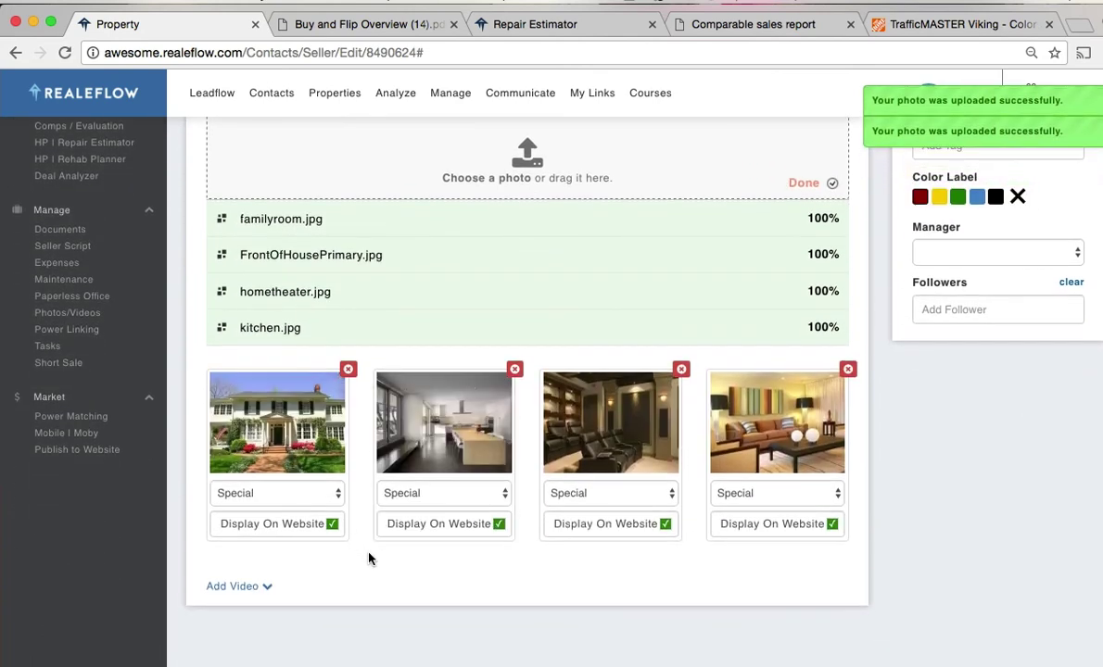
pyautogui.scroll(-1, 369, 559)
pyautogui.click(336, 474)
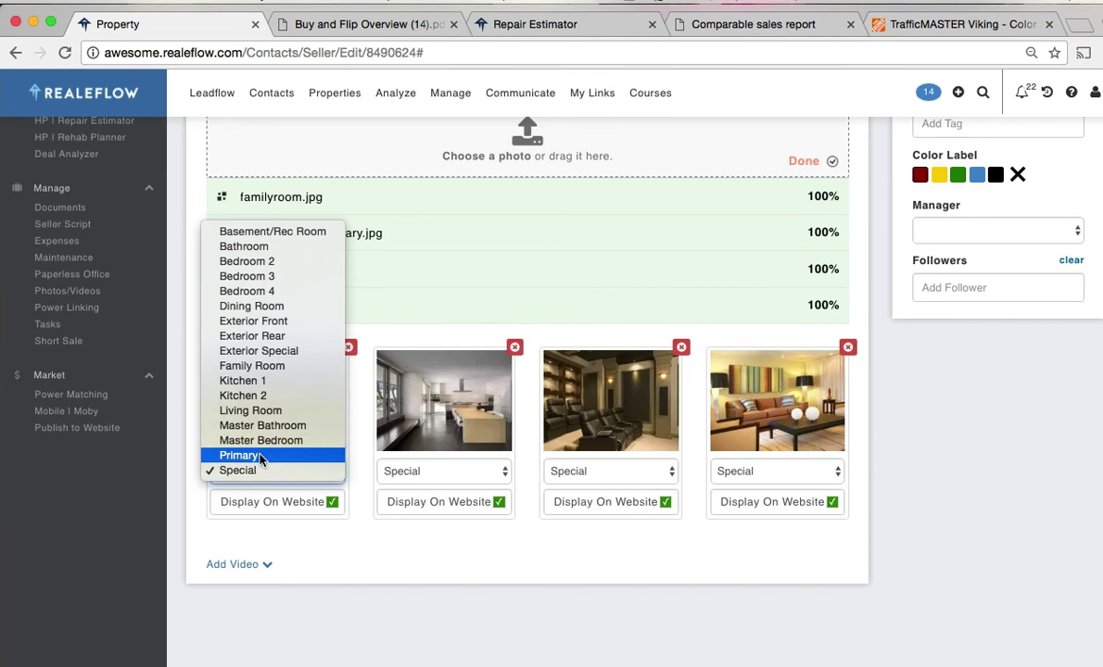
pyautogui.click(261, 454)
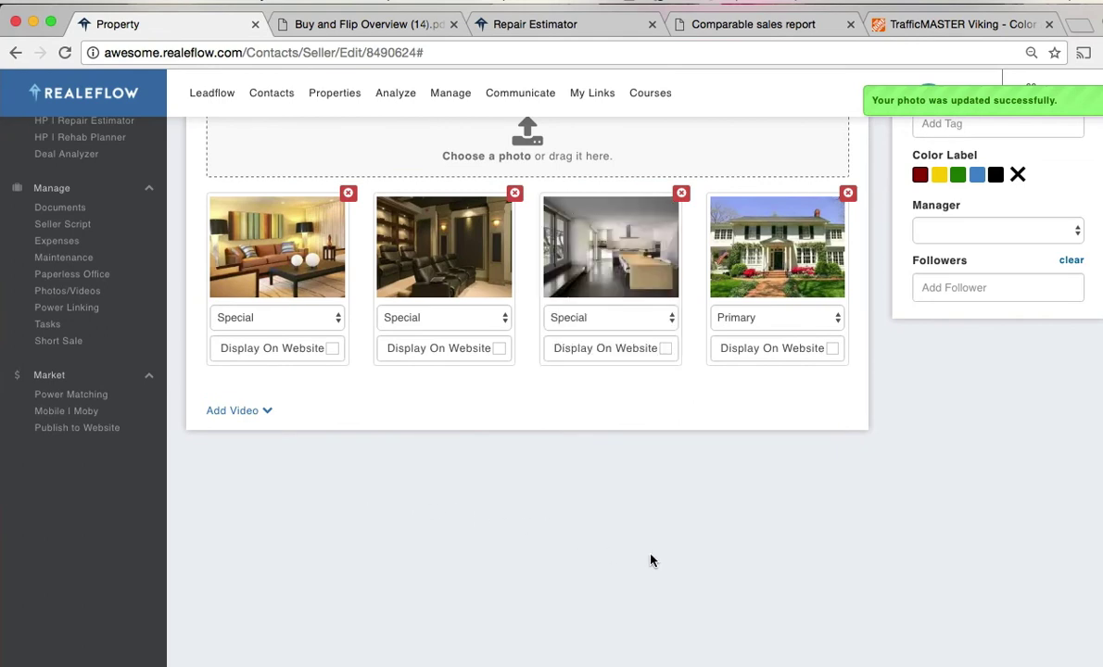
pyautogui.click(331, 349)
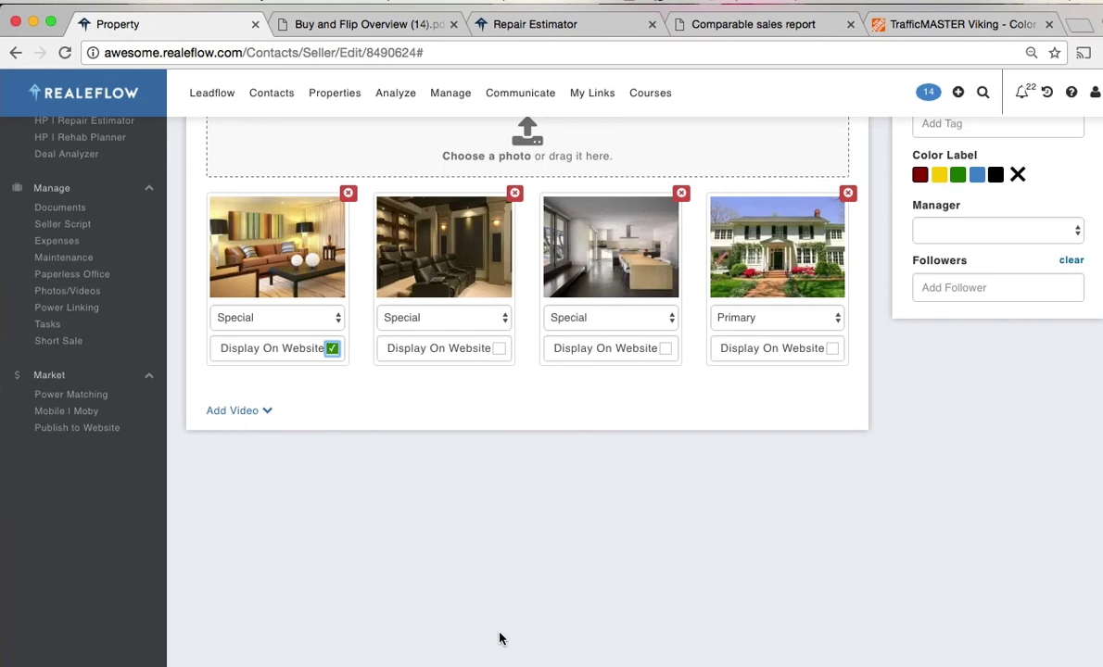
pyautogui.scroll(1, 491, 634)
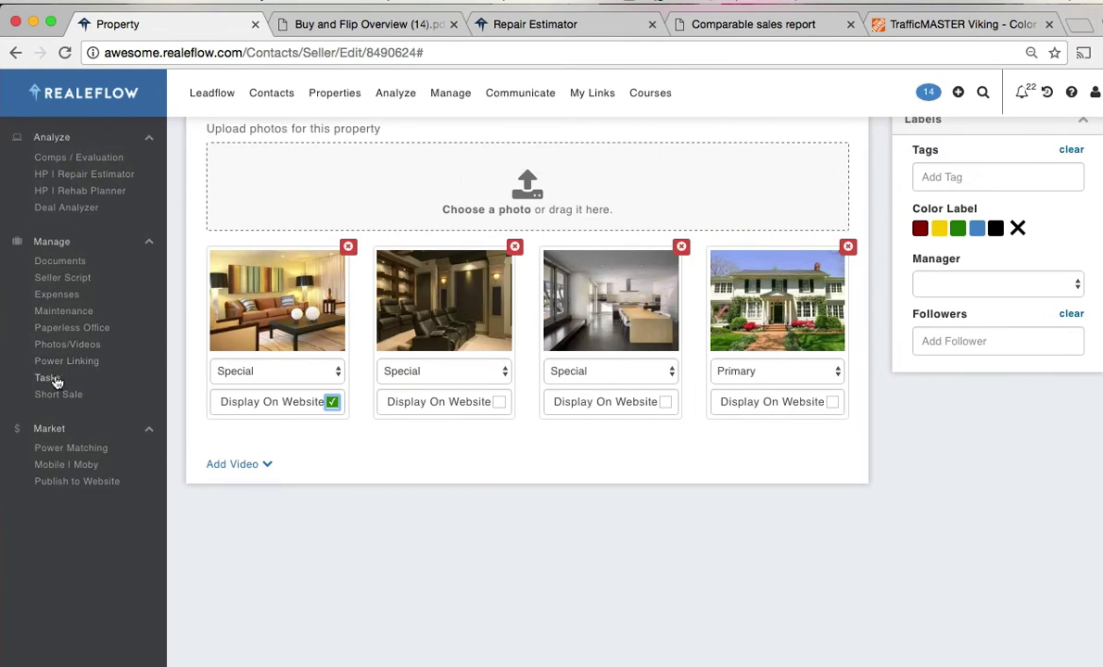
# - Check the empty Tasks list, then view Power Matching's eight matched My Buyers
pyautogui.click(48, 377)
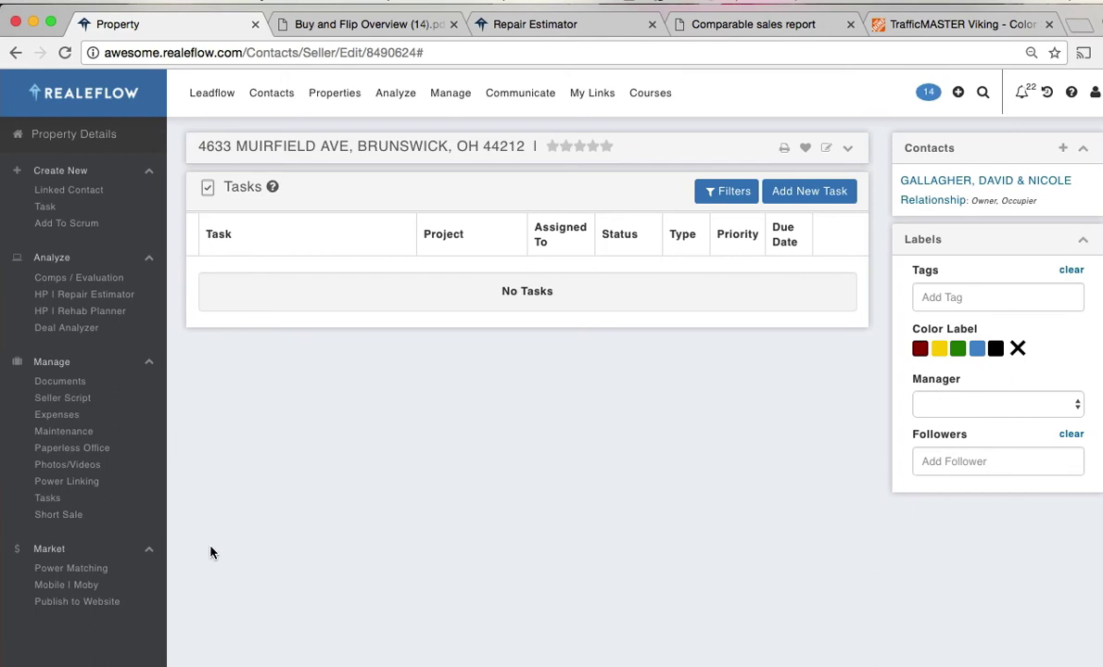
pyautogui.scroll(-1, 210, 552)
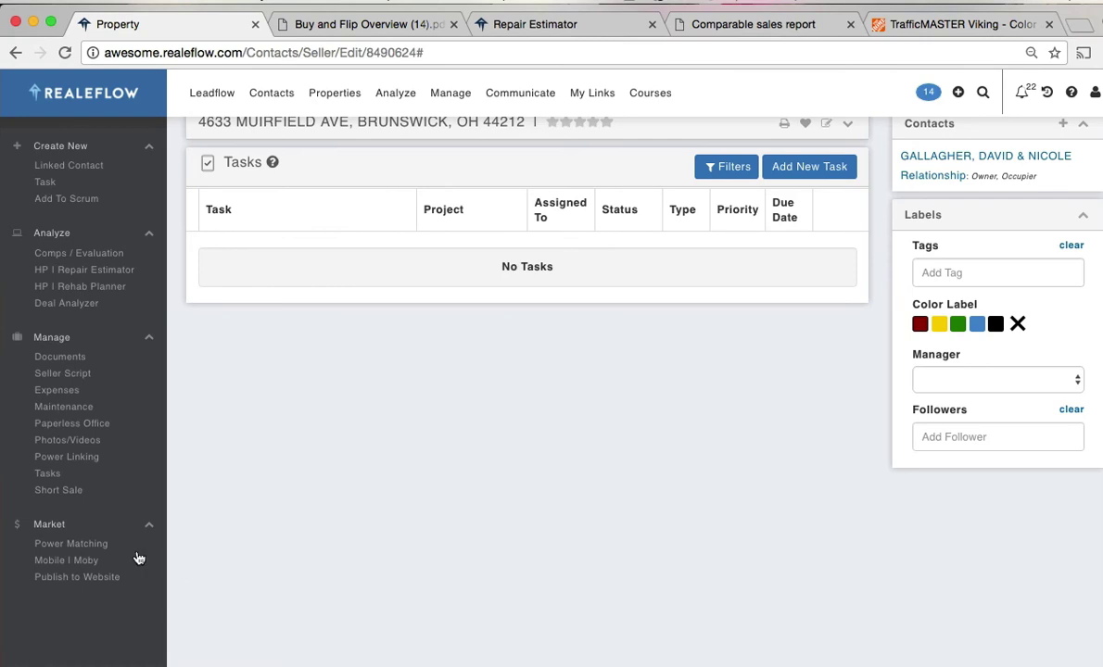
pyautogui.click(88, 547)
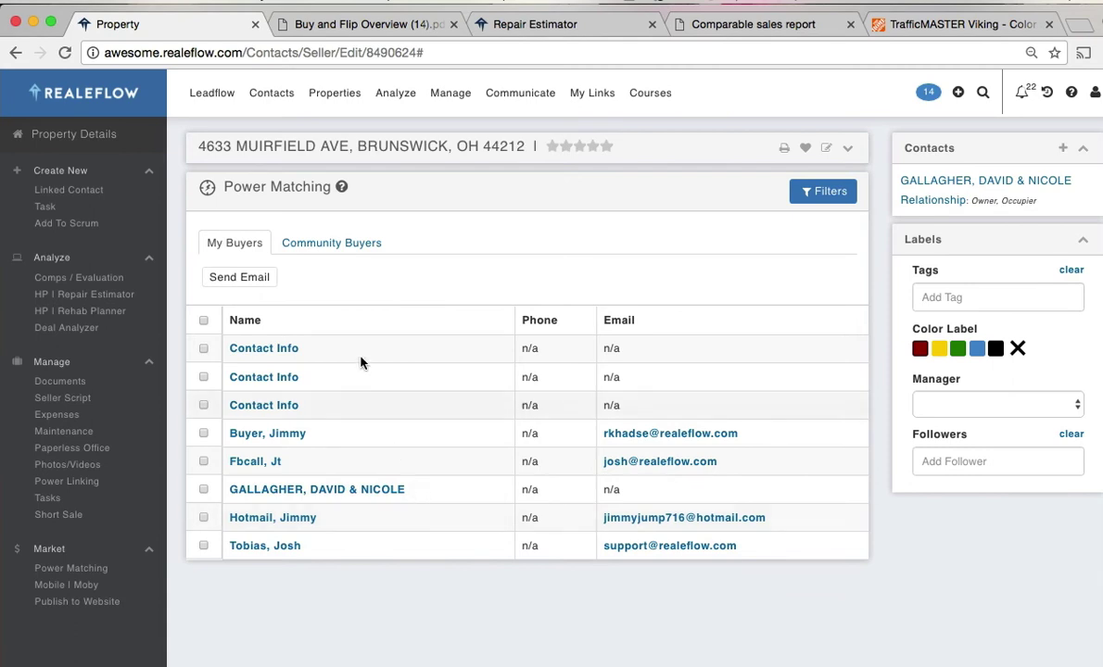
# - Select two matched My Buyers with e-mails and start an e-mail to them
pyautogui.click(334, 245)
pyautogui.click(240, 243)
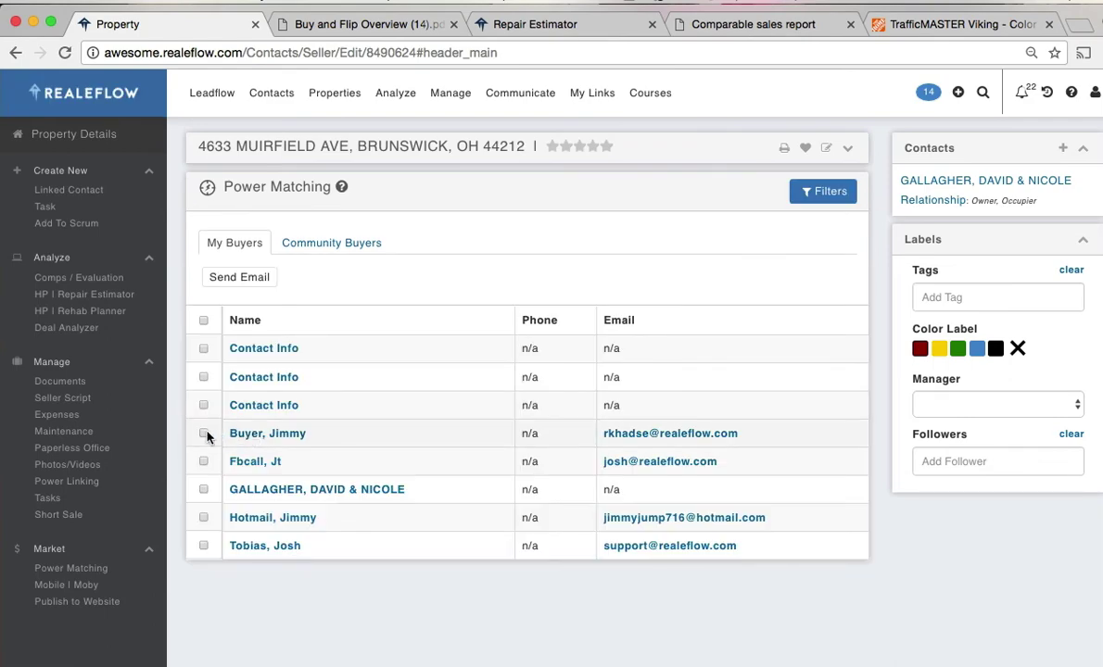
pyautogui.click(203, 433)
pyautogui.click(203, 460)
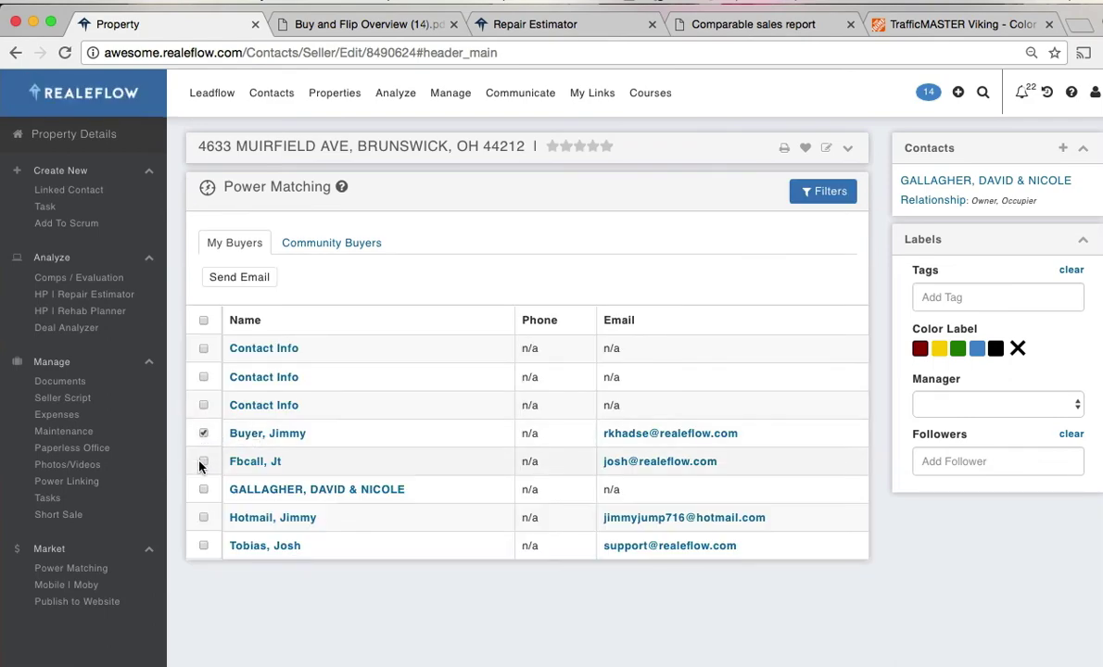
pyautogui.click(238, 279)
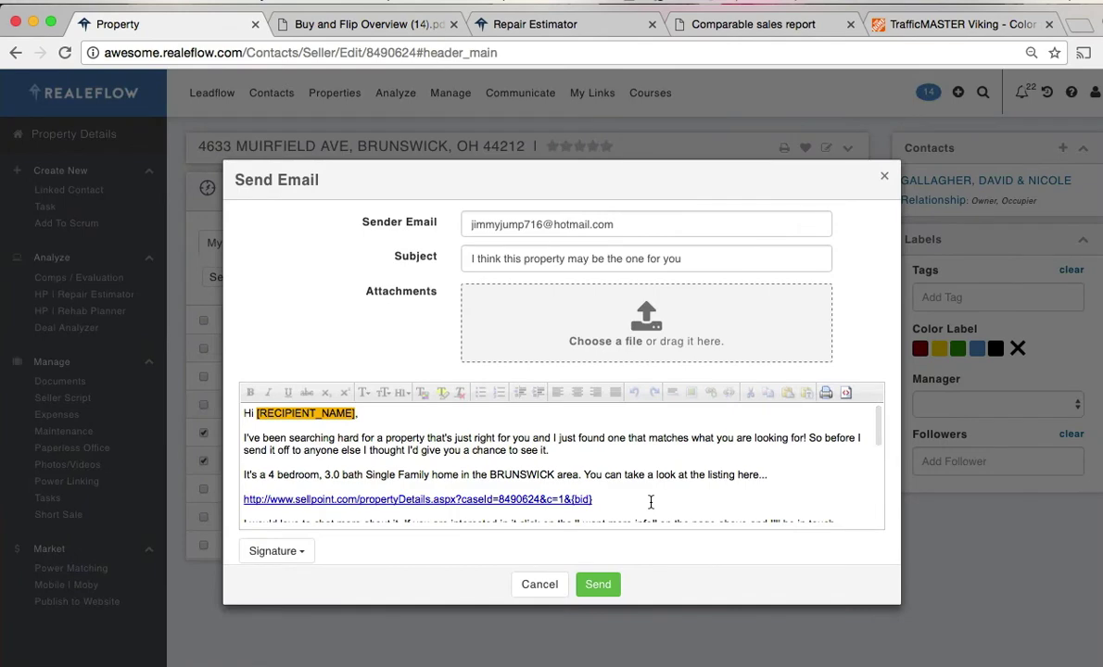
# - Review the listing link in the e-mail, cancel it, and switch to Community Buyers
pyautogui.scroll(-3, 650, 501)
pyautogui.scroll(2, 650, 501)
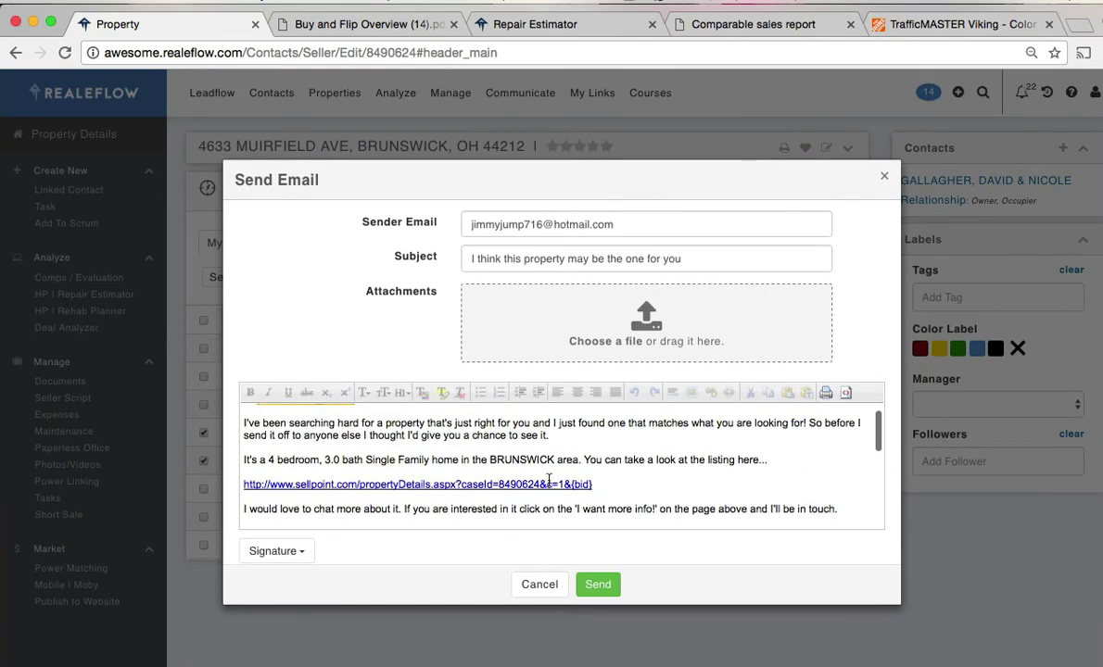
pyautogui.scroll(2, 644, 487)
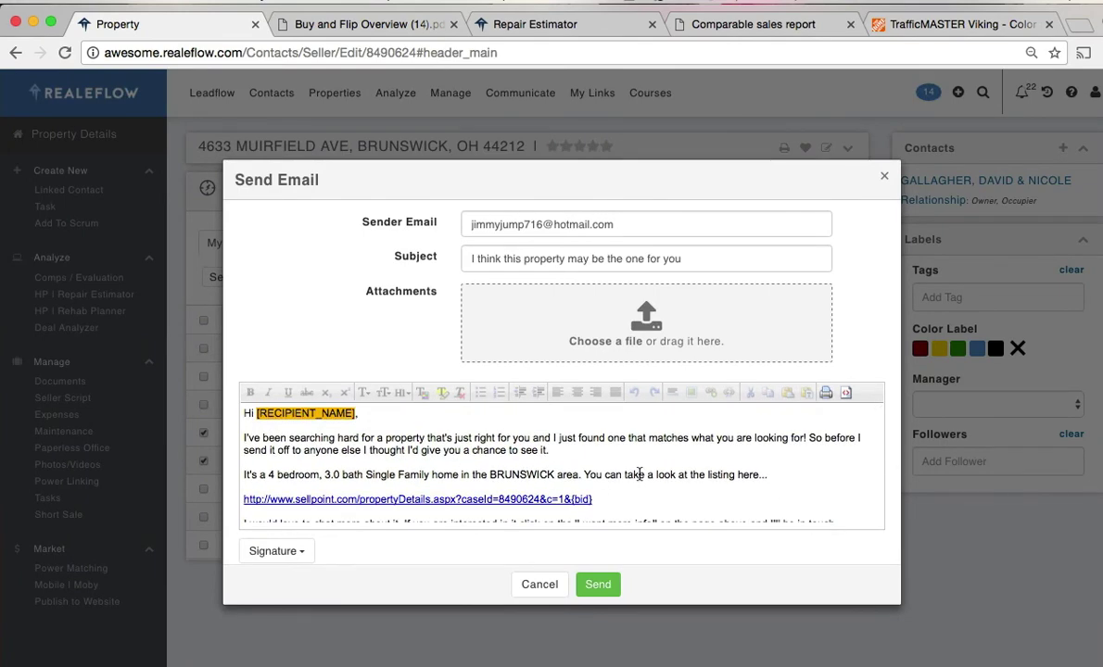
pyautogui.scroll(-1, 639, 474)
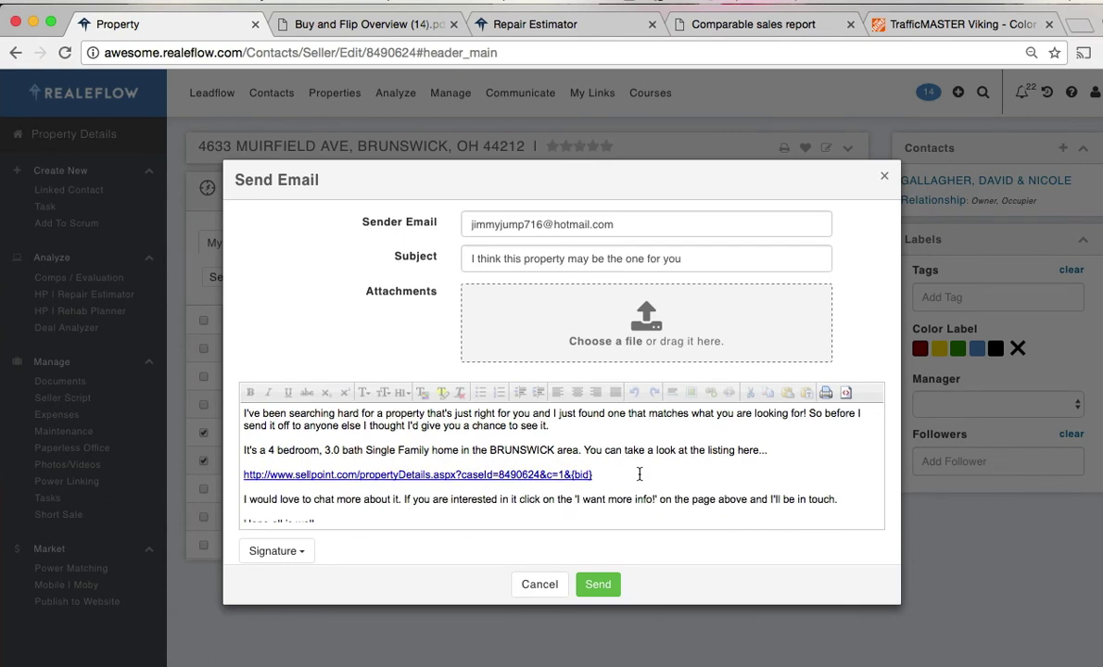
pyautogui.moveTo(603, 475); pyautogui.dragTo(241, 474)
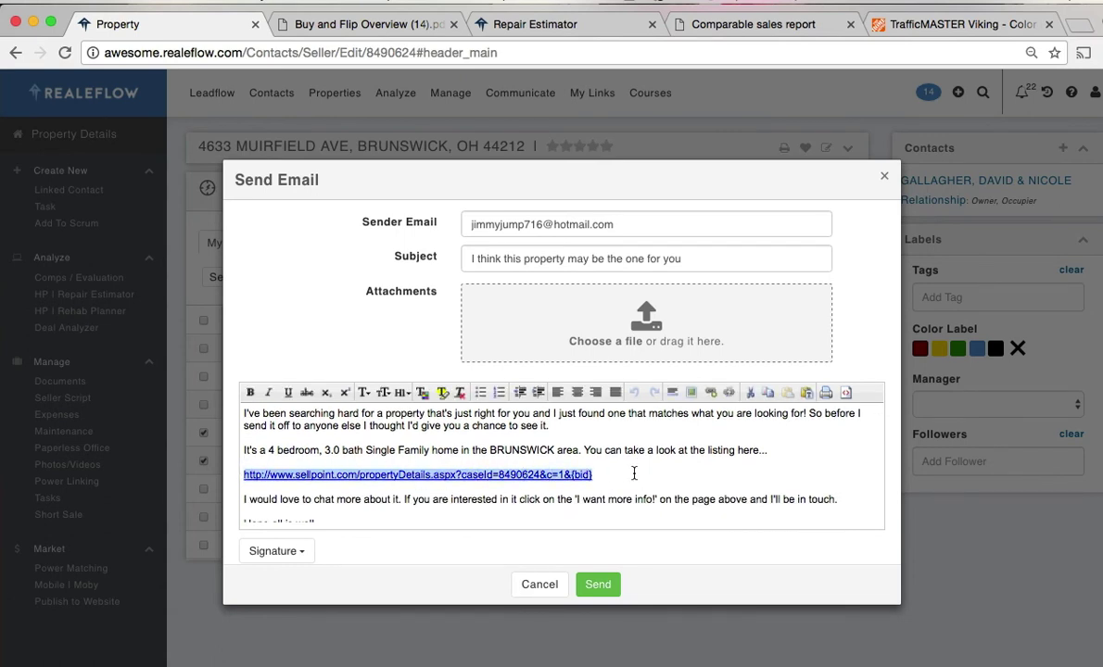
pyautogui.click(554, 587)
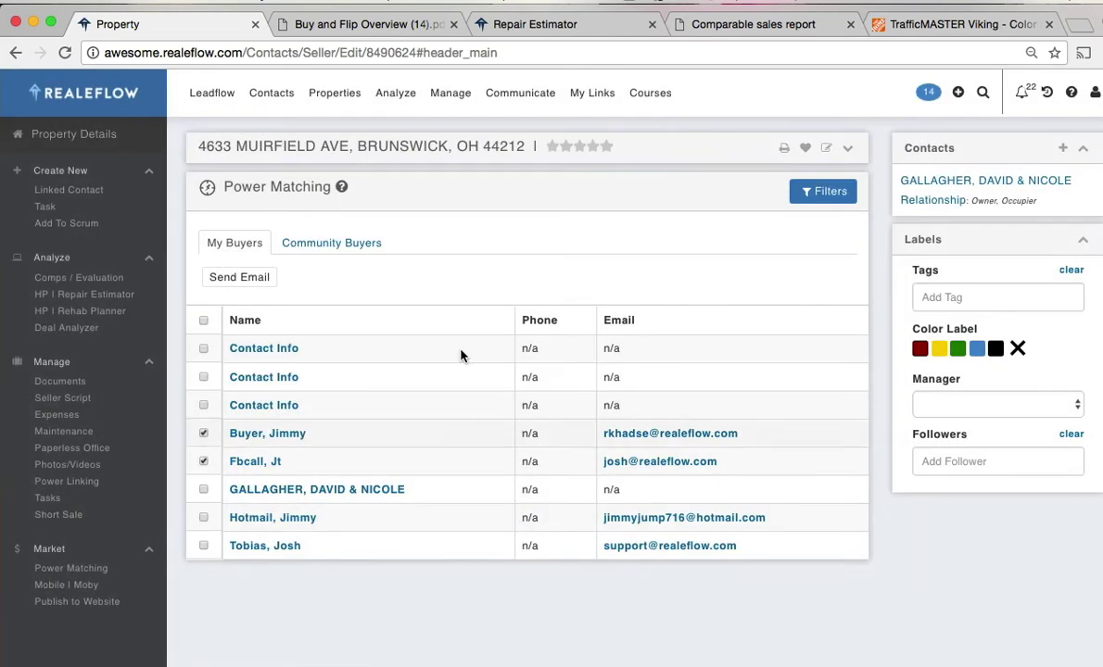
pyautogui.click(357, 242)
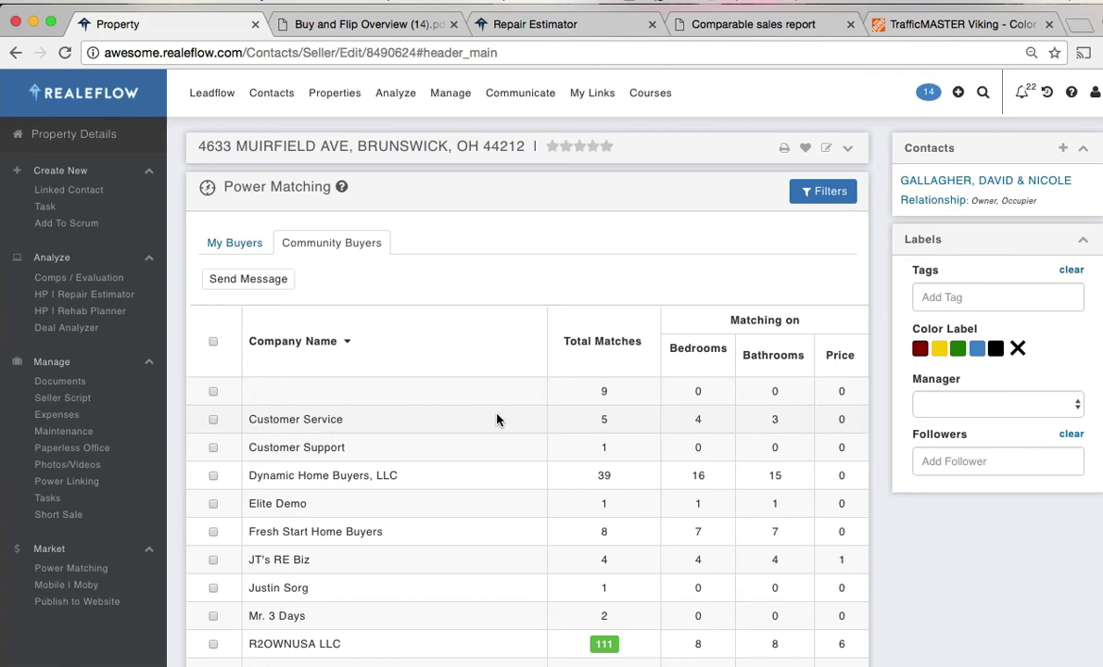
# - Select R2OWNUSA LLC and realeflow demo acc as message recipients
pyautogui.scroll(-8, 497, 420)
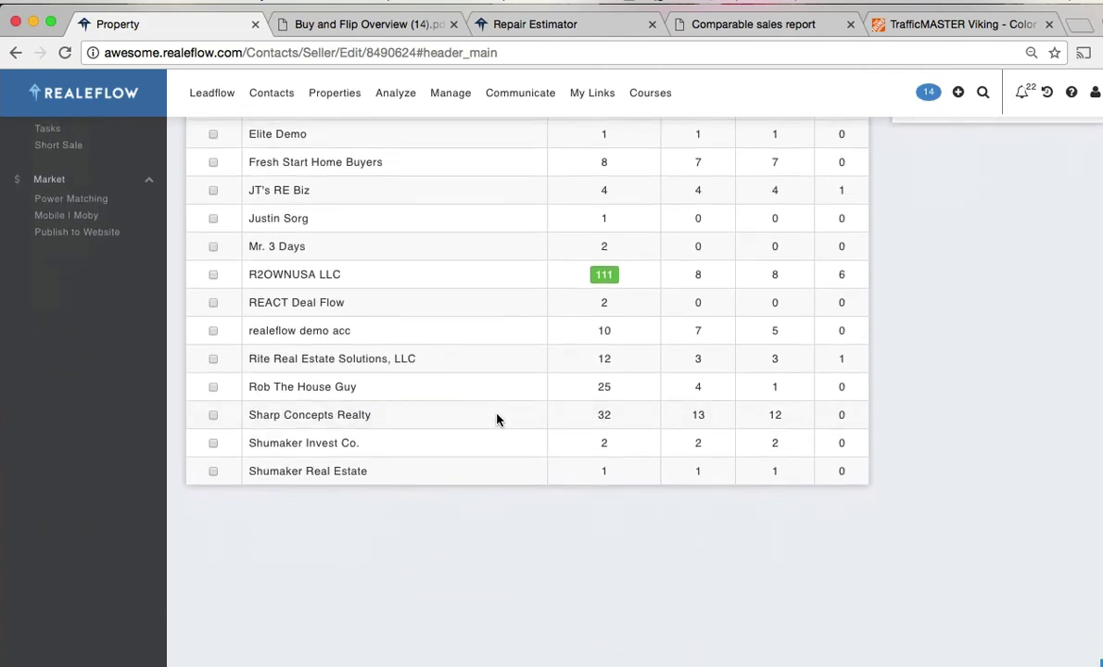
pyautogui.scroll(8, 497, 419)
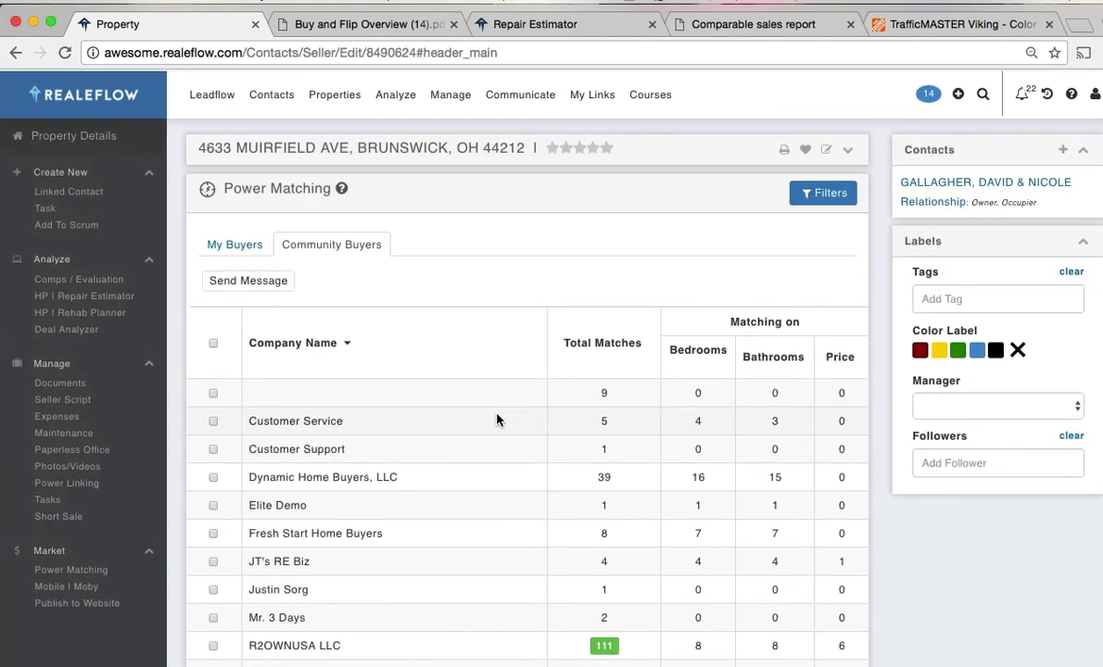
pyautogui.scroll(-4, 497, 420)
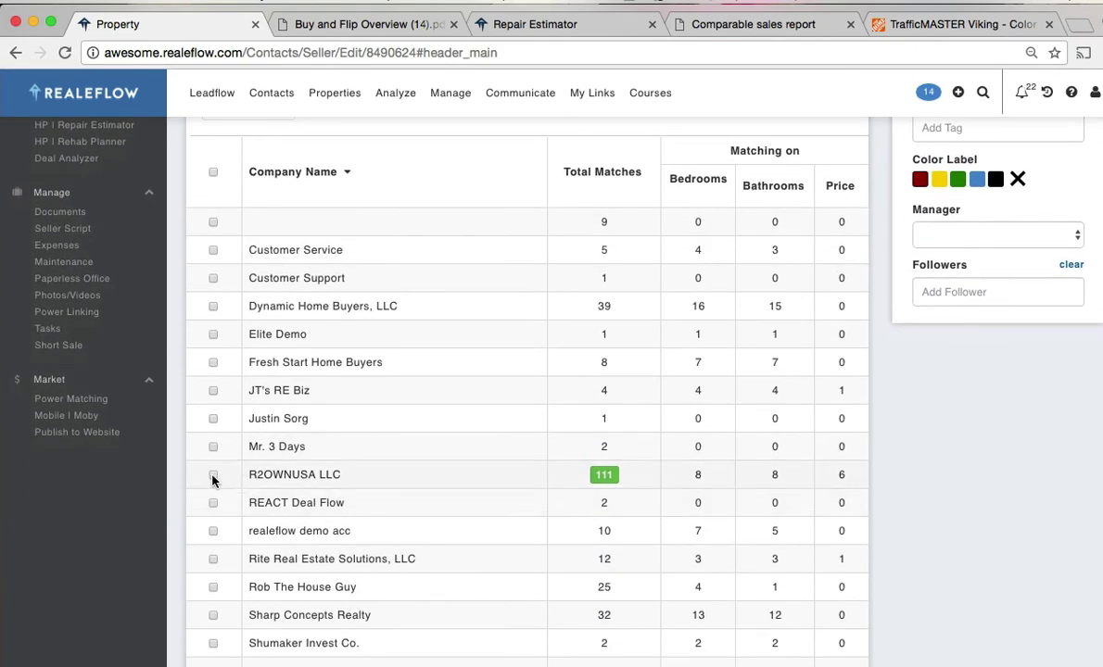
pyautogui.click(213, 474)
pyautogui.click(213, 530)
pyautogui.scroll(1, 316, 521)
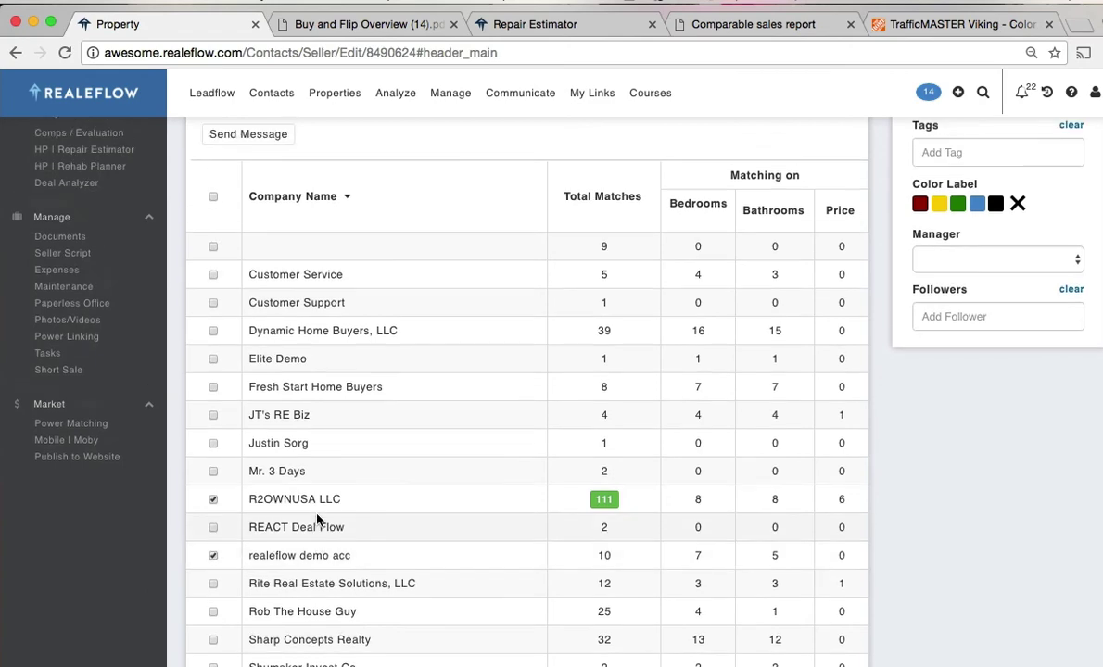
pyautogui.scroll(3, 316, 521)
# - Preview the internal message to the chosen buyers and close it unsent
pyautogui.click(247, 280)
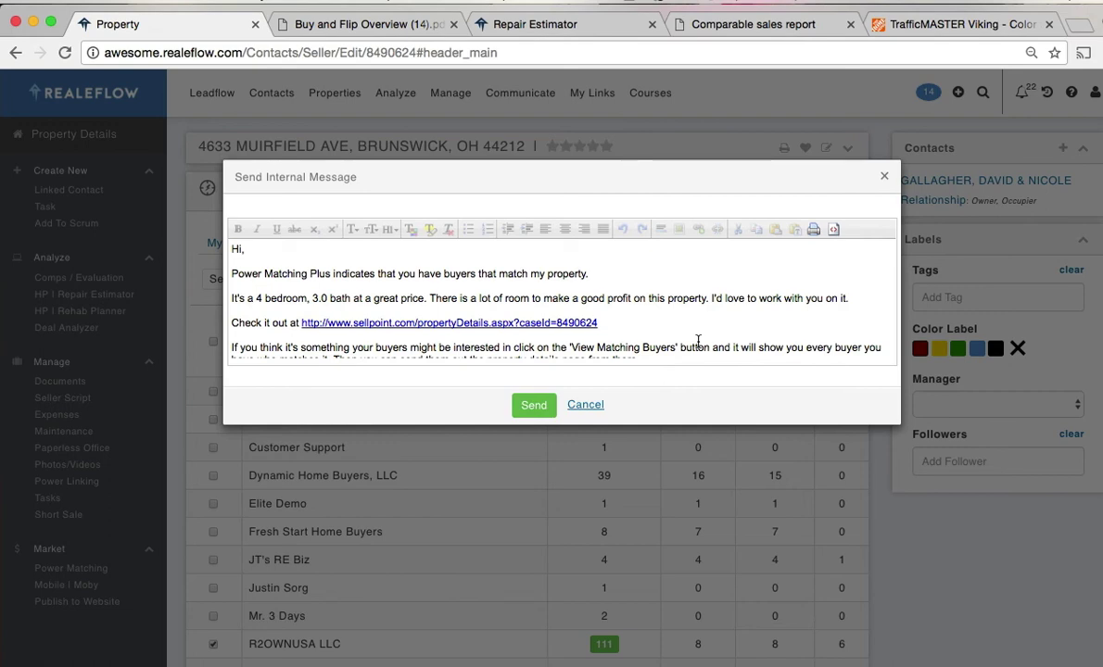
pyautogui.click(593, 409)
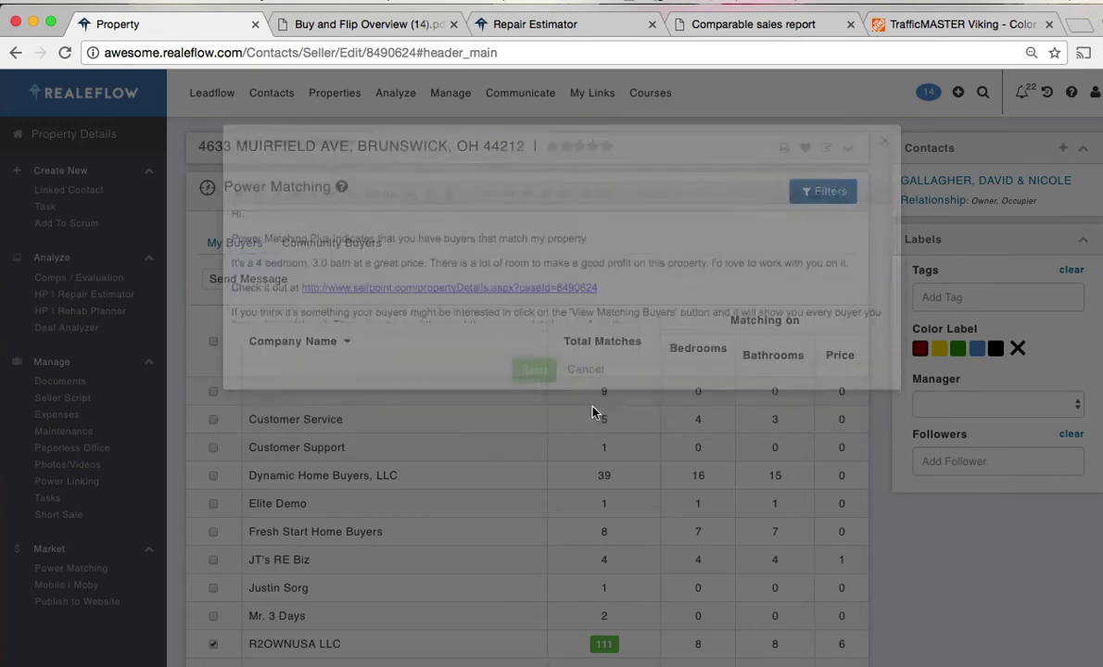
pyautogui.scroll(-2, 943, 589)
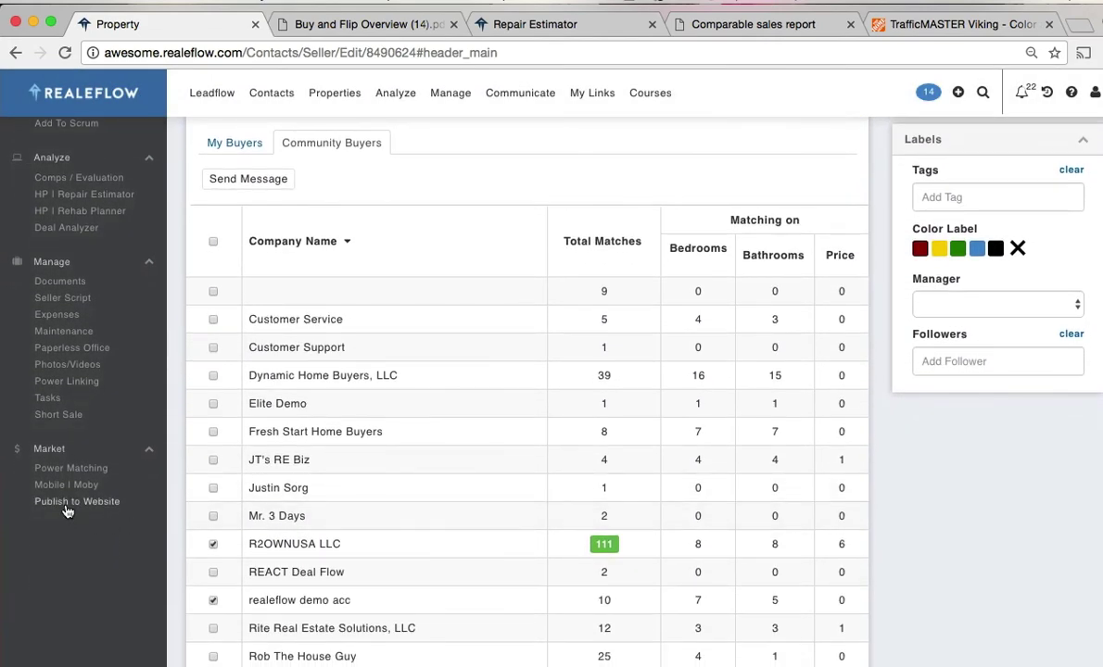
# - In the publishing settings, copy the listing link and enter the contact's first and last name
pyautogui.click(67, 505)
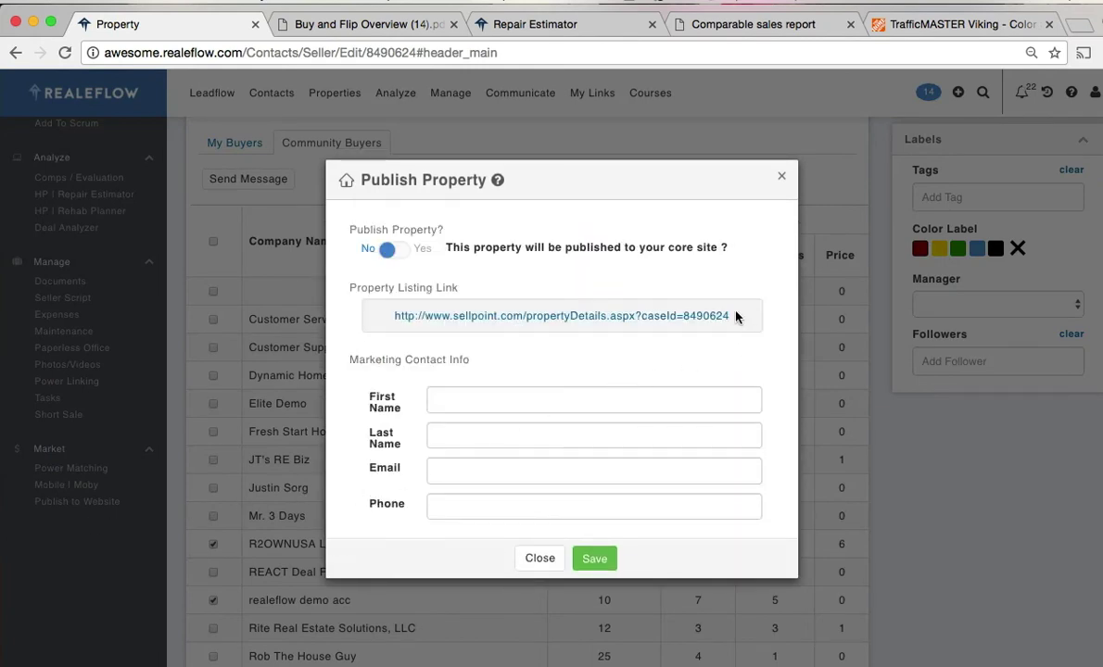
pyautogui.moveTo(732, 316); pyautogui.dragTo(395, 314)
pyautogui.press('super+c')
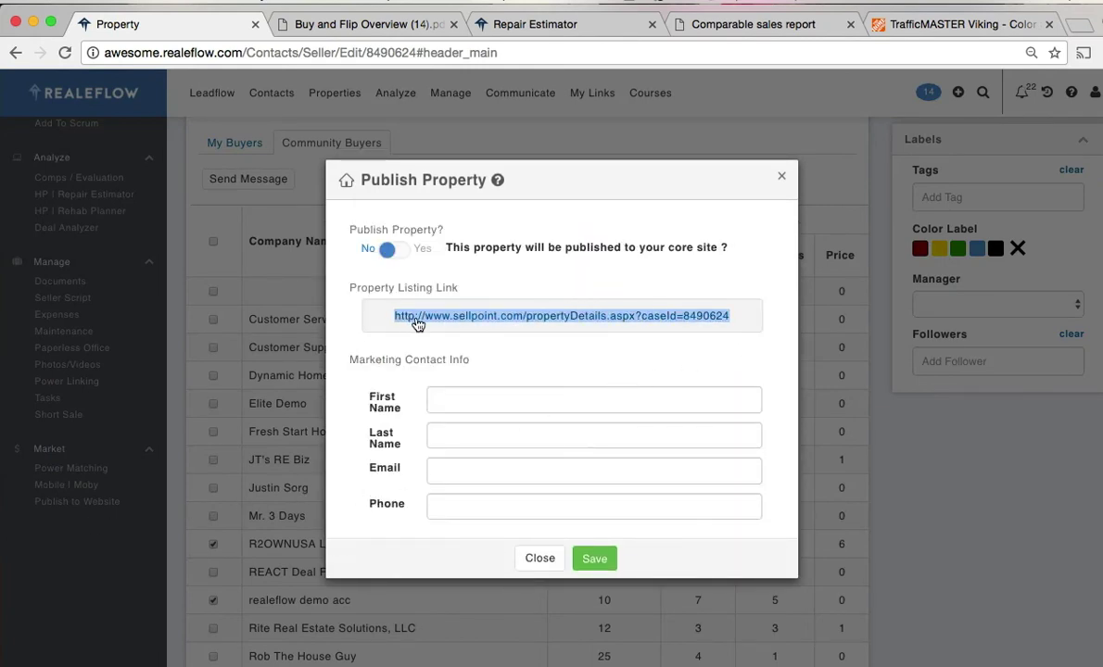
pyautogui.click(458, 397)
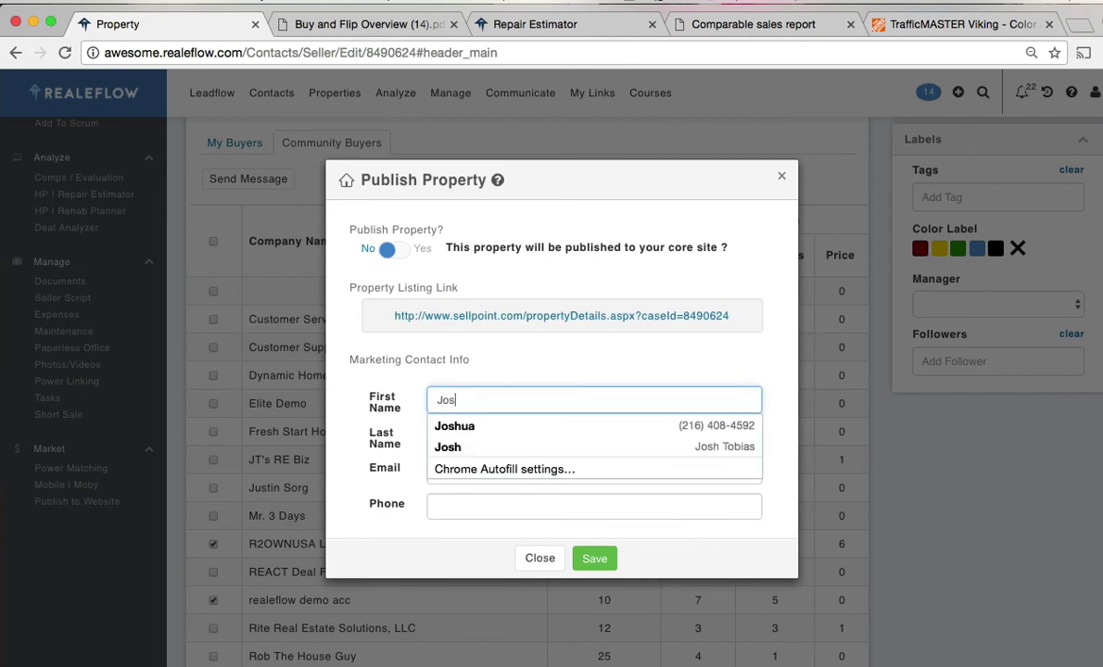
pyautogui.press('Tab')
# - Autofill the contact's email and phone, add dashes to the phone number, and save
pyautogui.press('Tab')
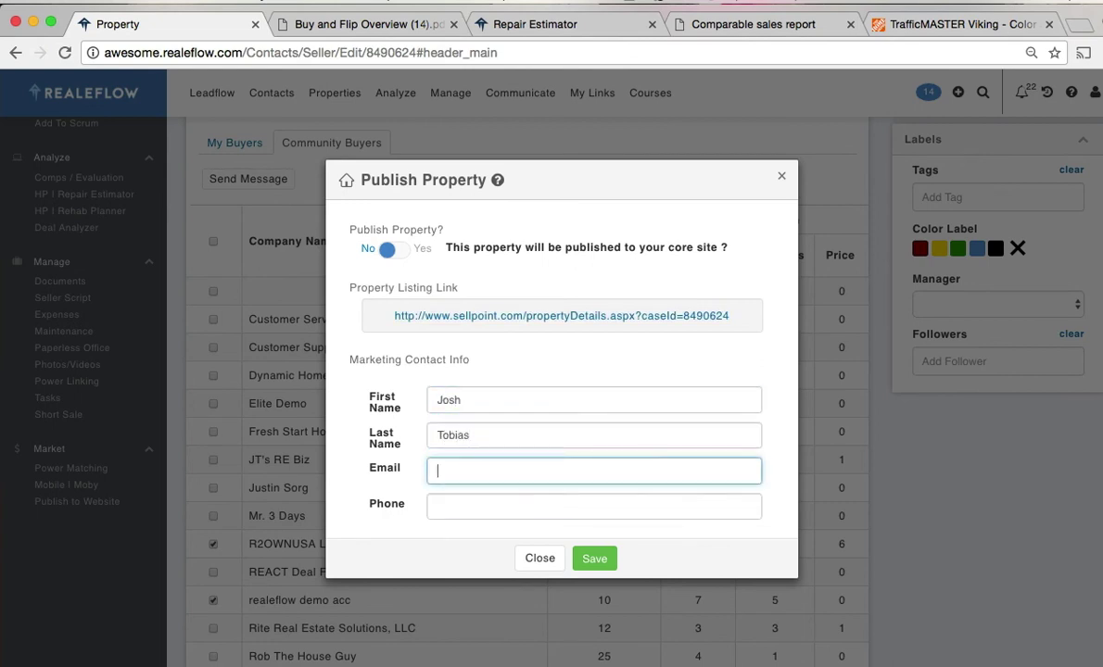
pyautogui.write('josh')
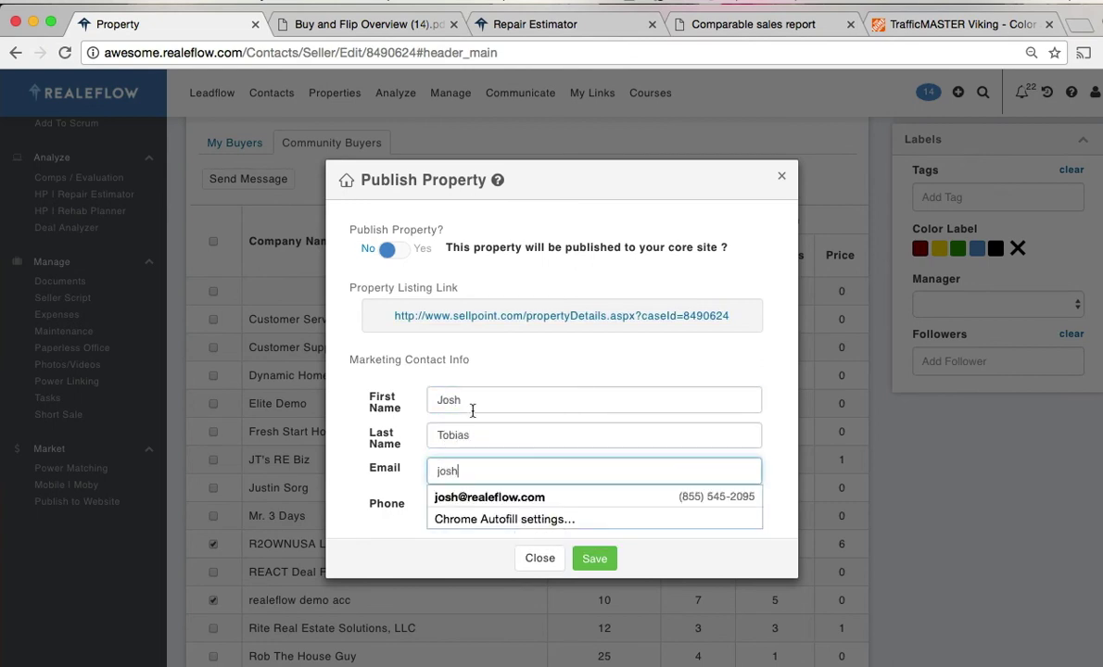
pyautogui.press('Down')
pyautogui.press('Return')
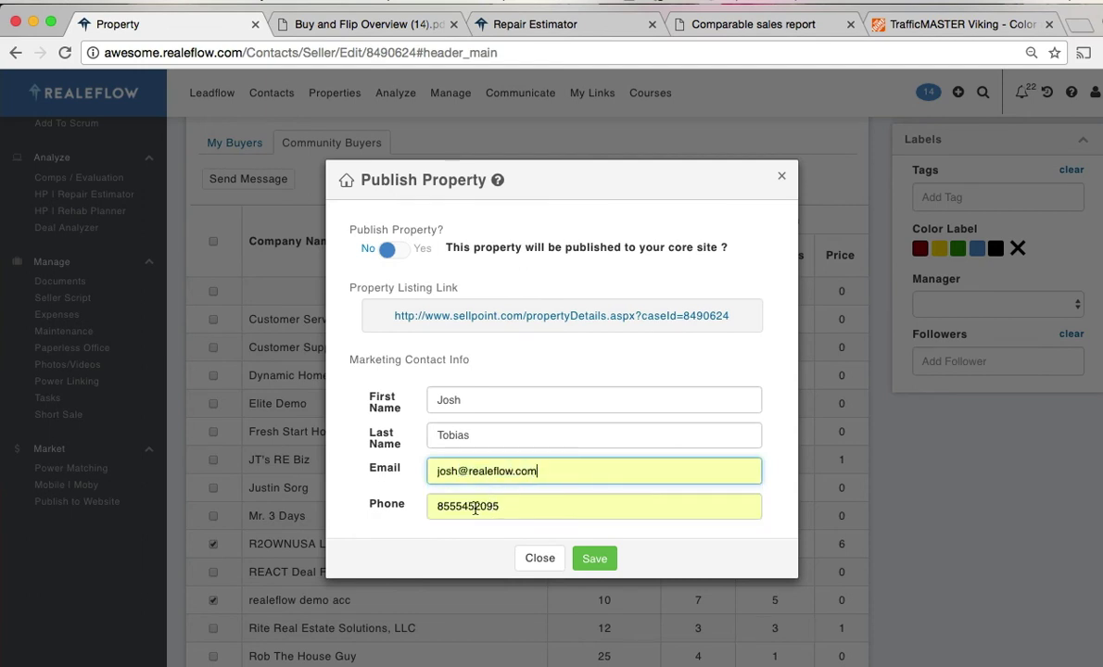
pyautogui.click(458, 508)
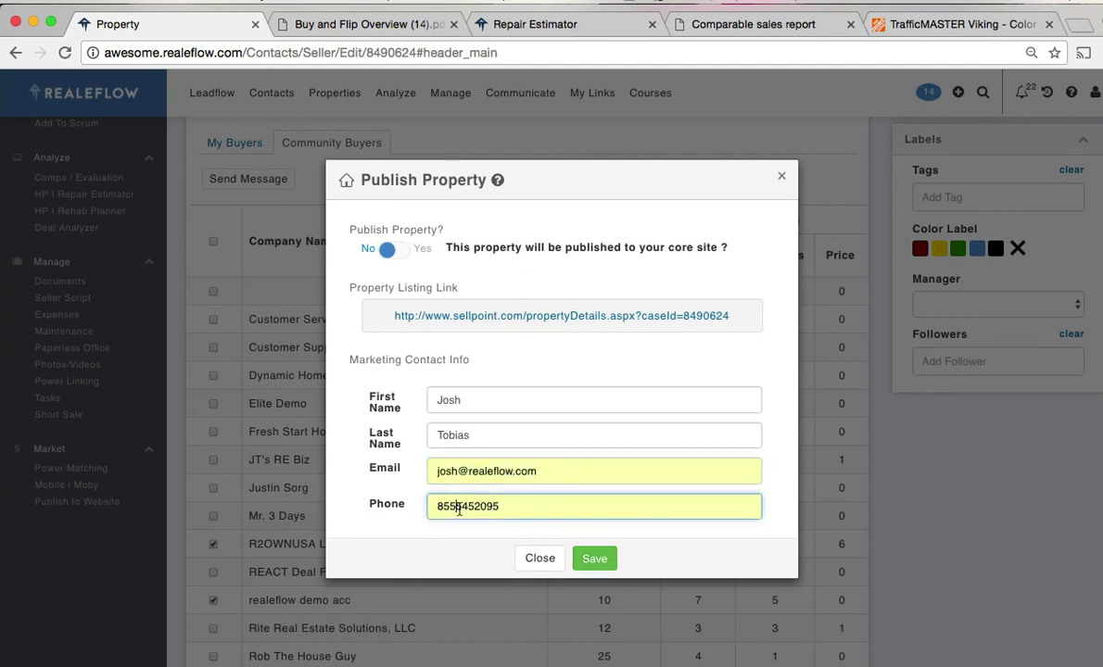
pyautogui.write('-')
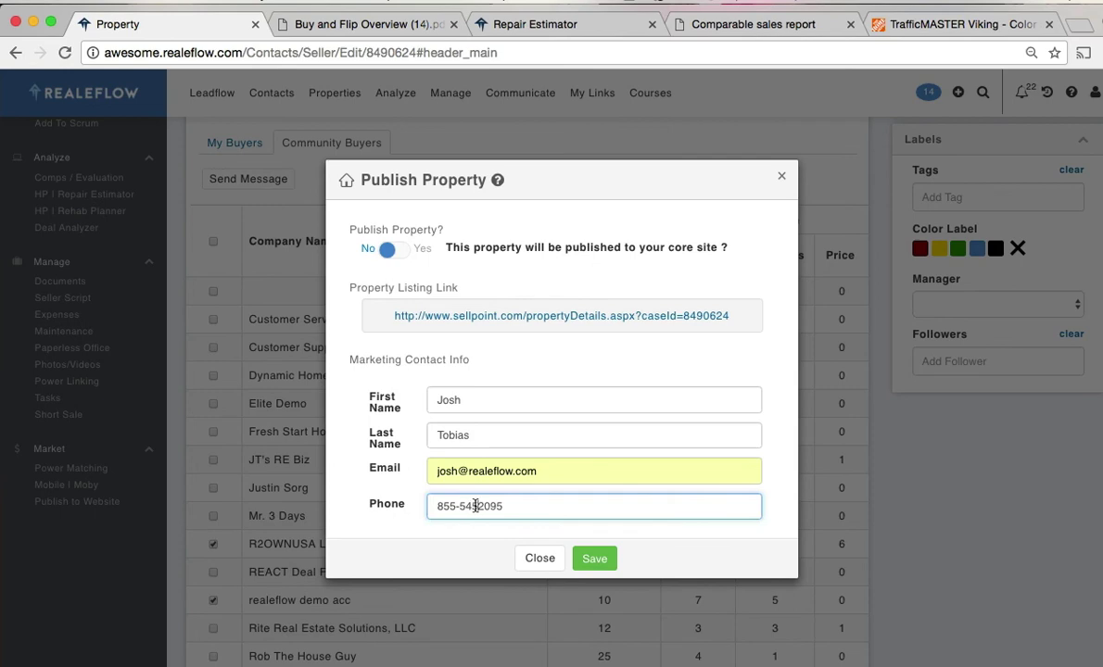
pyautogui.click(475, 506)
pyautogui.write('-')
pyautogui.click(594, 559)
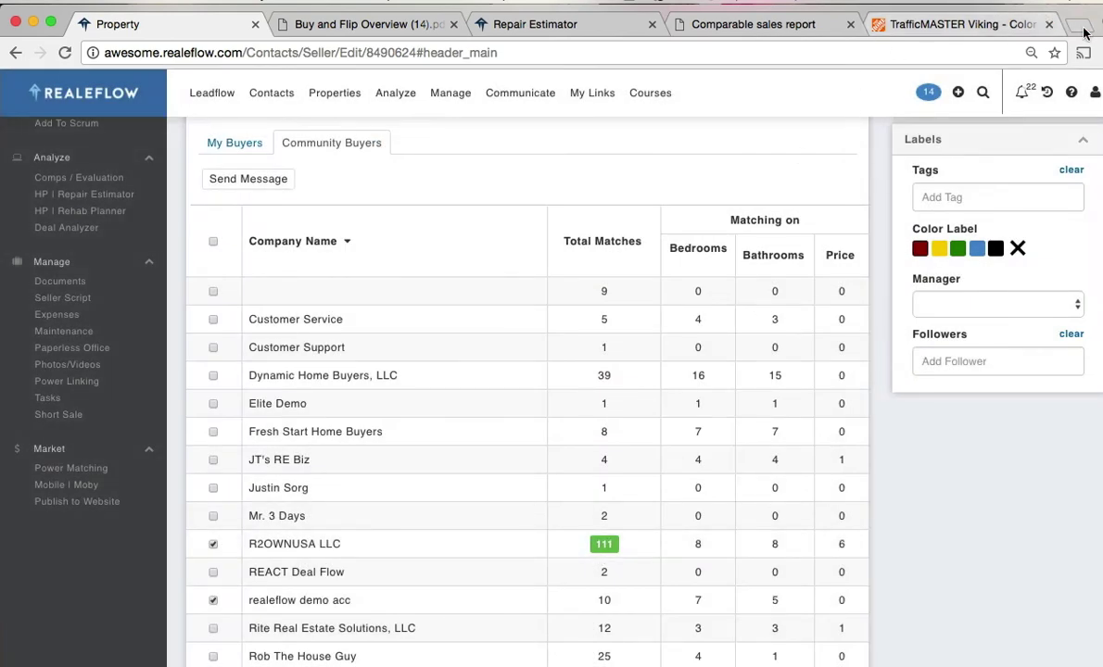
# - Load the copied Sellpoint listing URL in a new Chrome tab
pyautogui.click(1079, 26)
pyautogui.press('super+v')
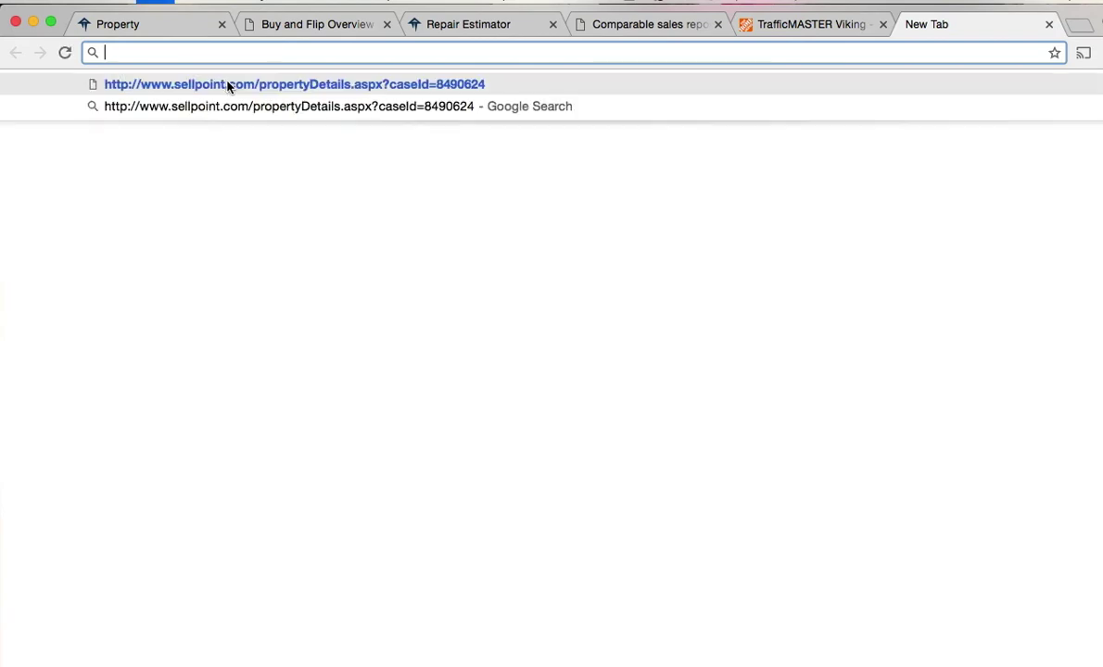
pyautogui.press('Return')
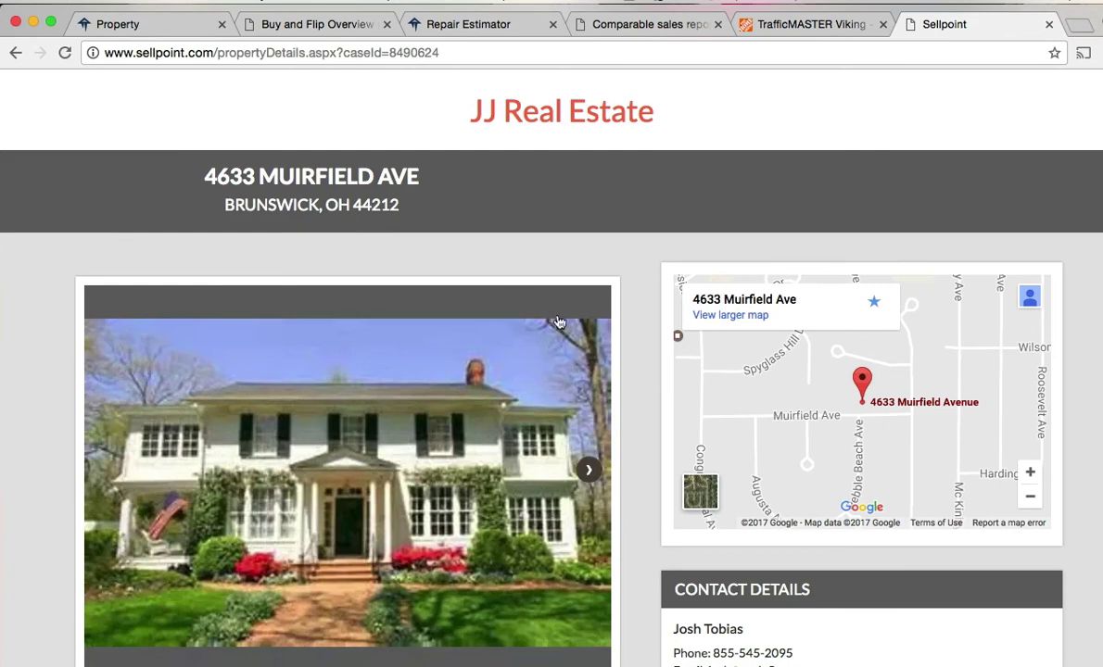
pyautogui.scroll(-3, 657, 401)
pyautogui.moveTo(839, 517); pyautogui.dragTo(674, 464)
pyautogui.scroll(3, 651, 427)
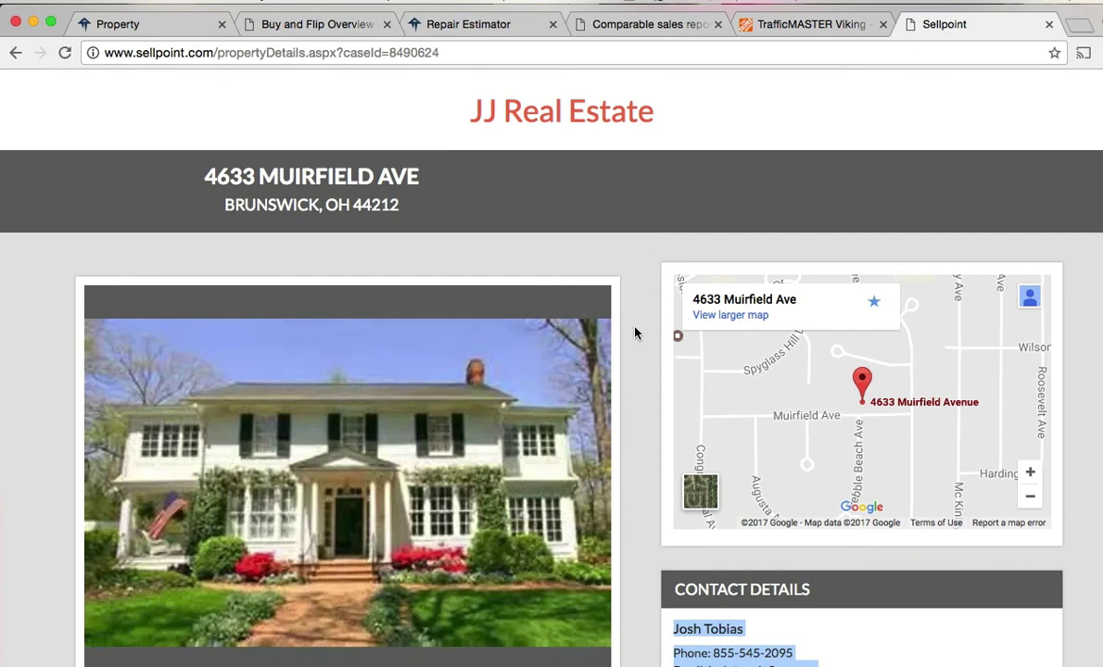
pyautogui.scroll(-2, 639, 402)
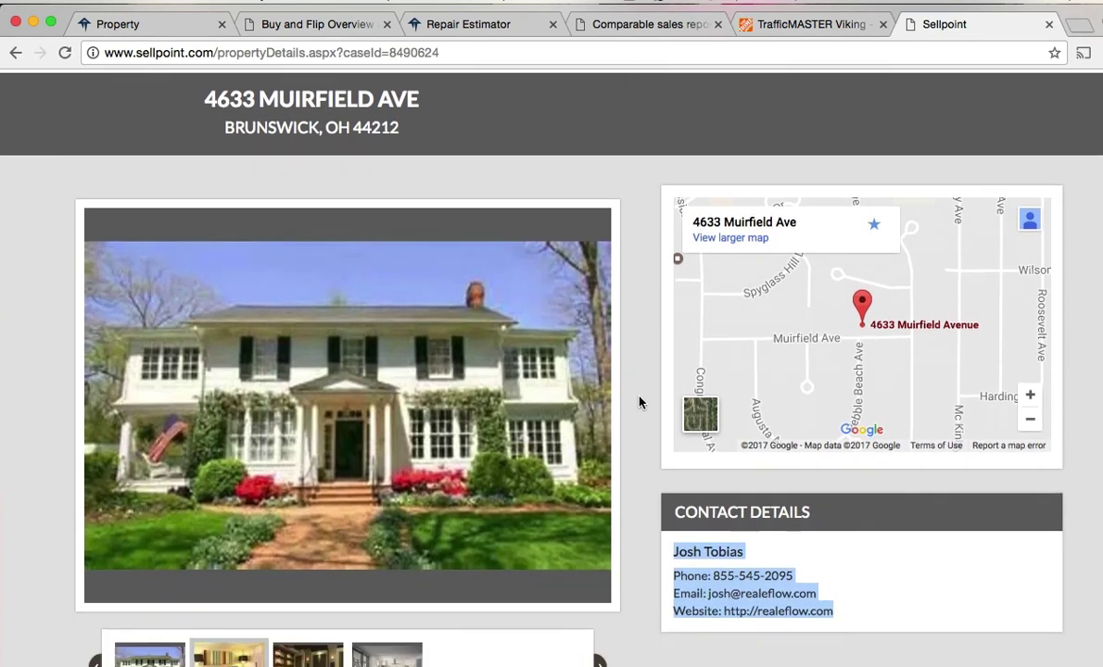
pyautogui.scroll(-4, 638, 402)
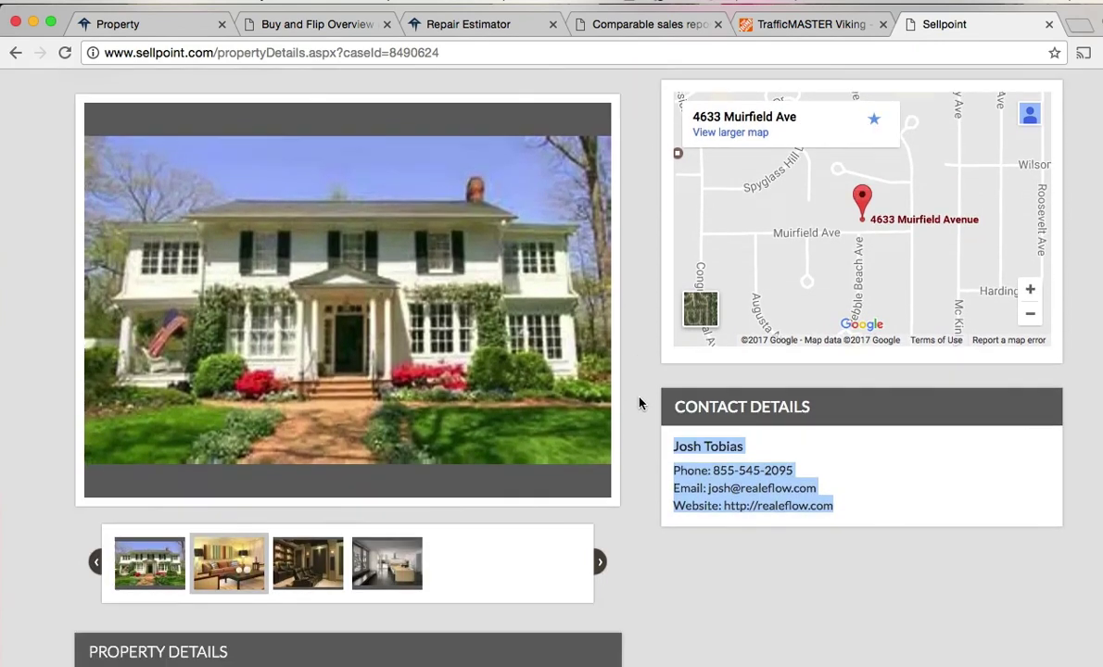
pyautogui.scroll(-2, 638, 403)
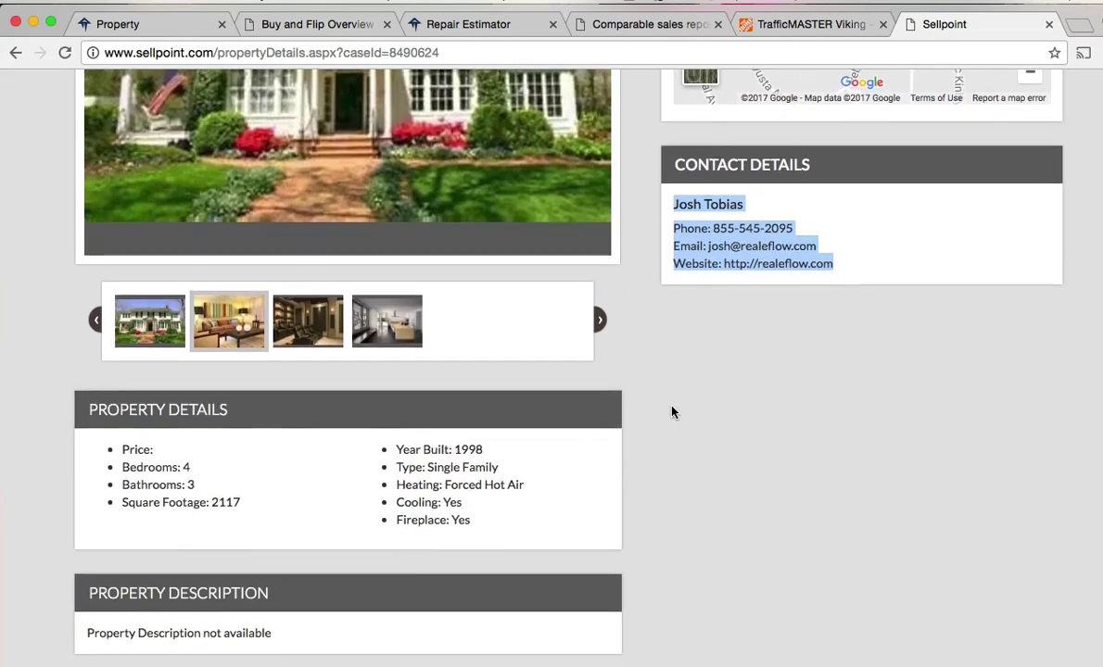
pyautogui.scroll(7, 641, 404)
pyautogui.scroll(1, 640, 403)
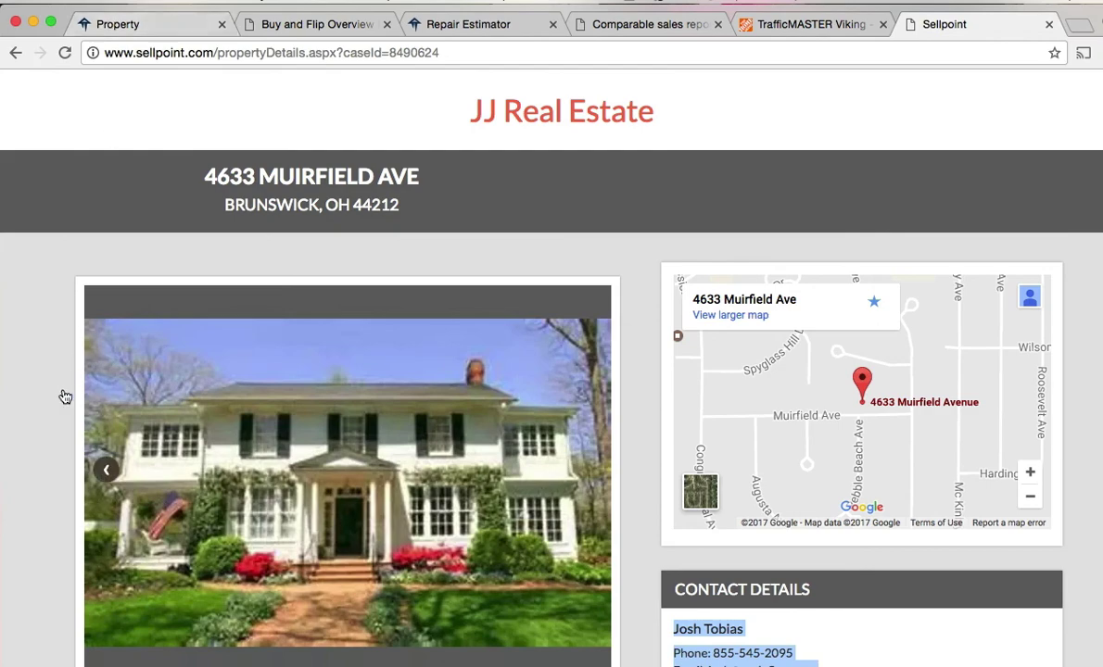
pyautogui.scroll(-5, 46, 390)
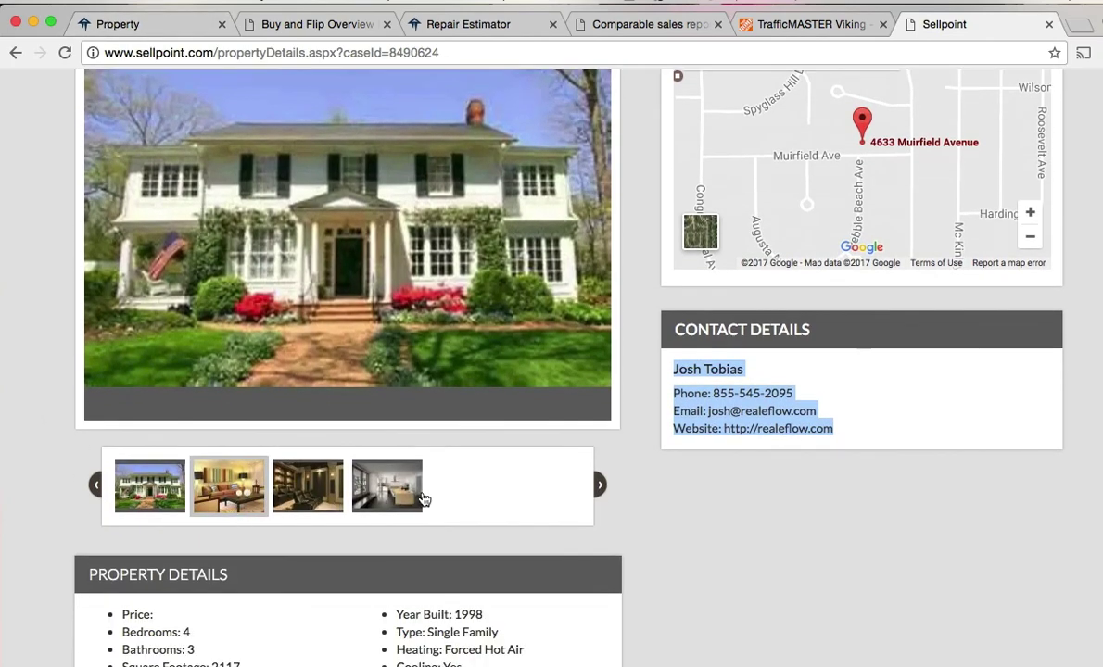
pyautogui.scroll(5, 51, 306)
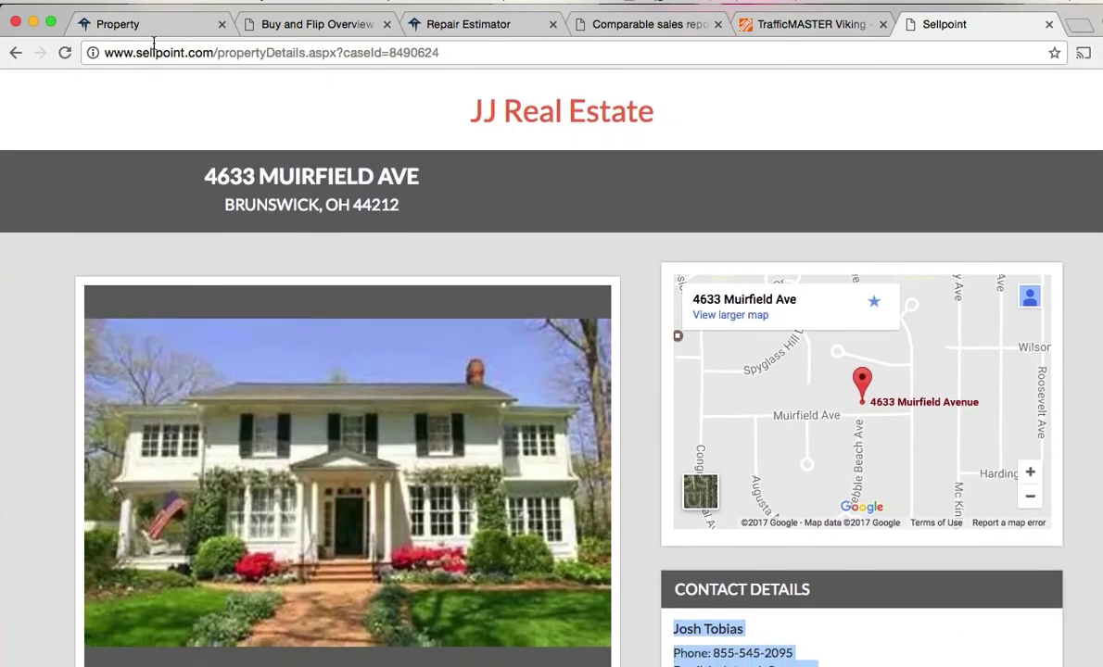
pyautogui.click(148, 26)
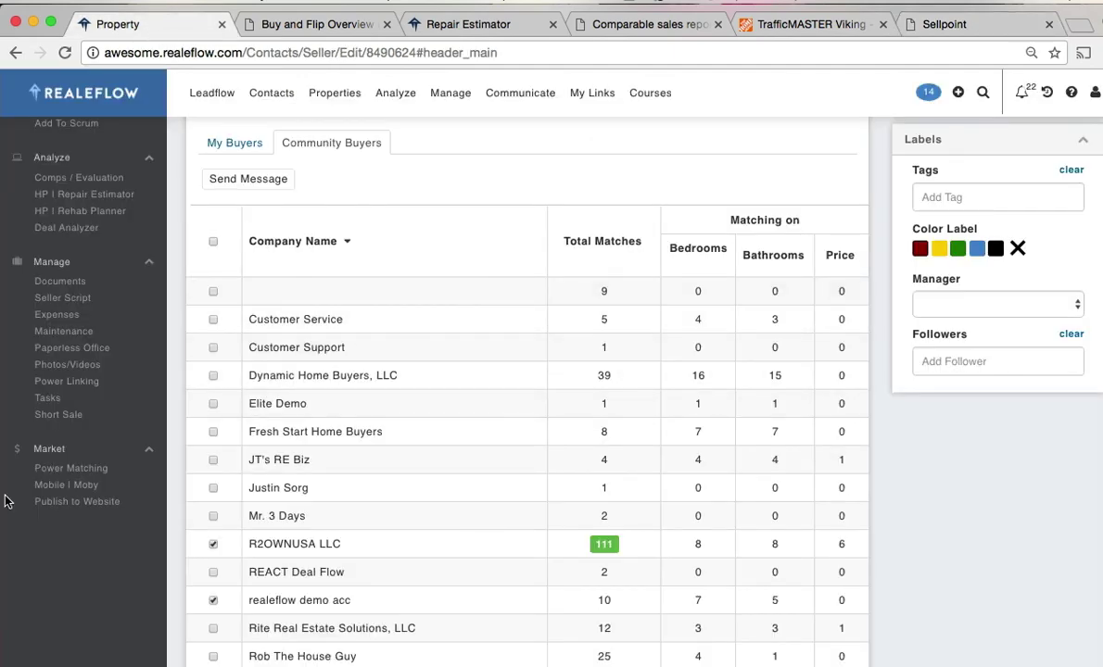
# - Check the property's Moby setup, then choose Properties > View All to list every property
pyautogui.click(80, 486)
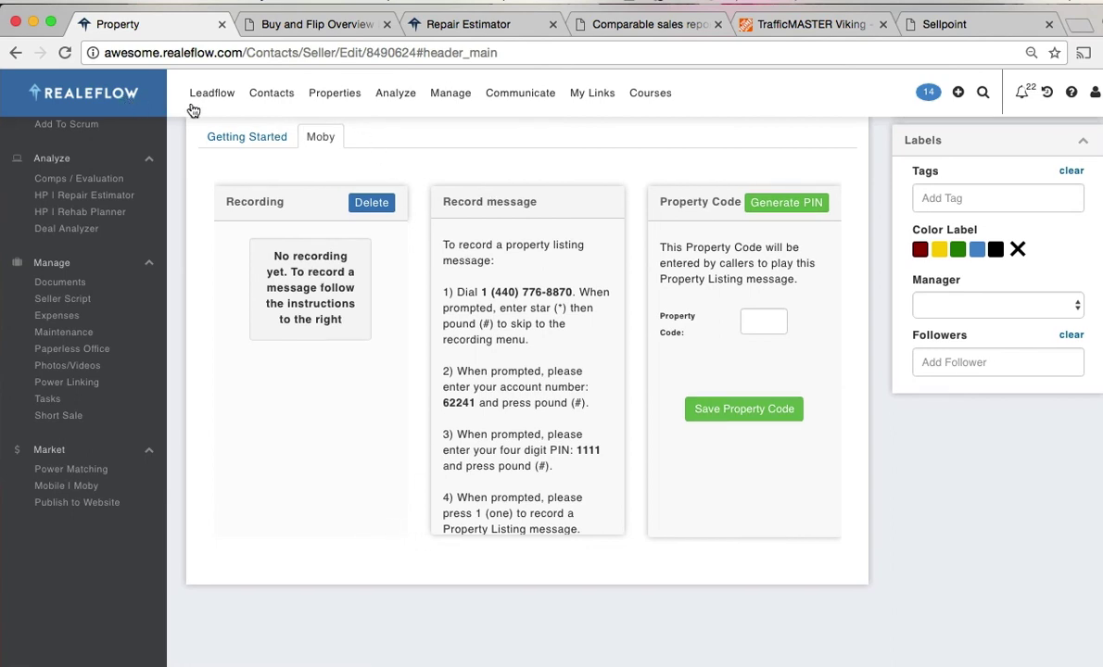
pyautogui.moveTo(322, 94)
pyautogui.click(344, 134)
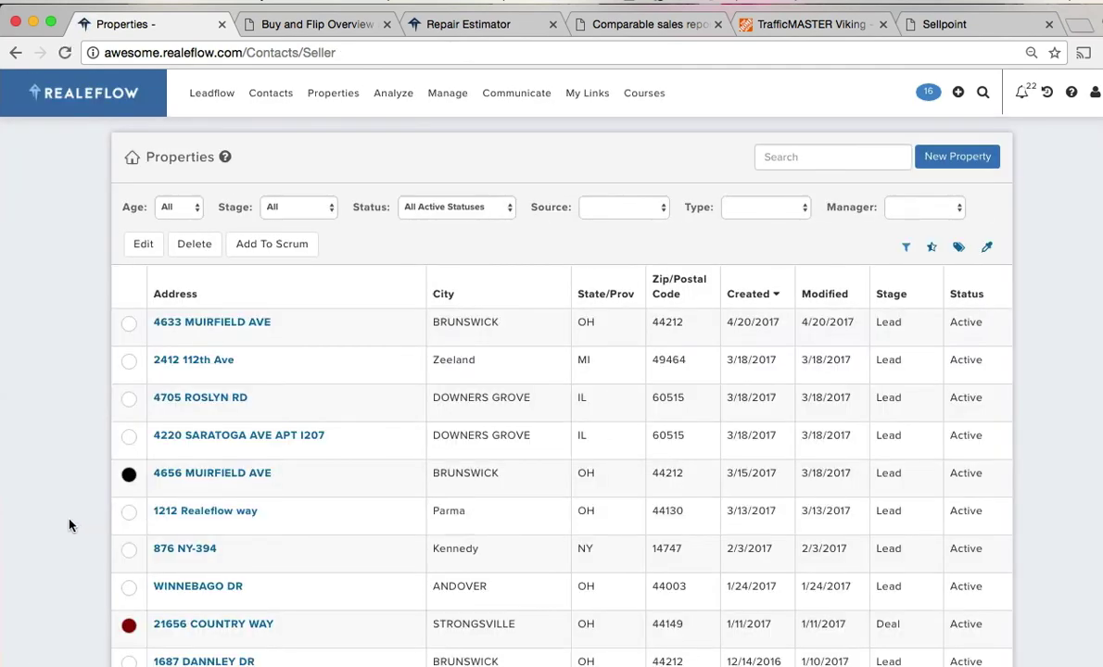
pyautogui.scroll(-2, 68, 525)
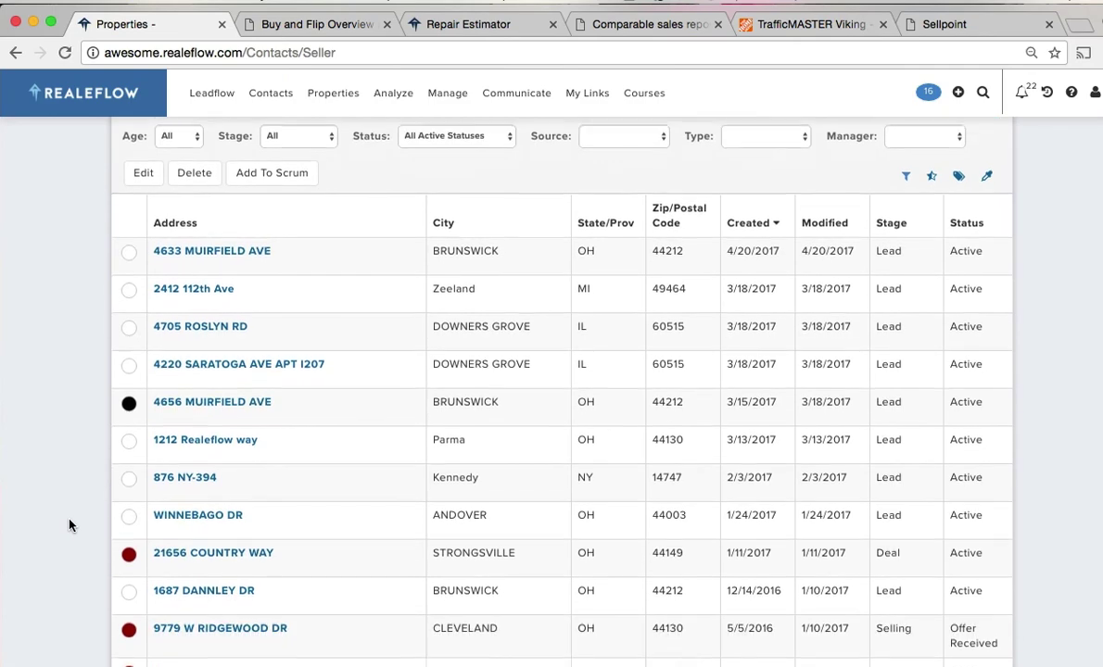
pyautogui.click(212, 379)
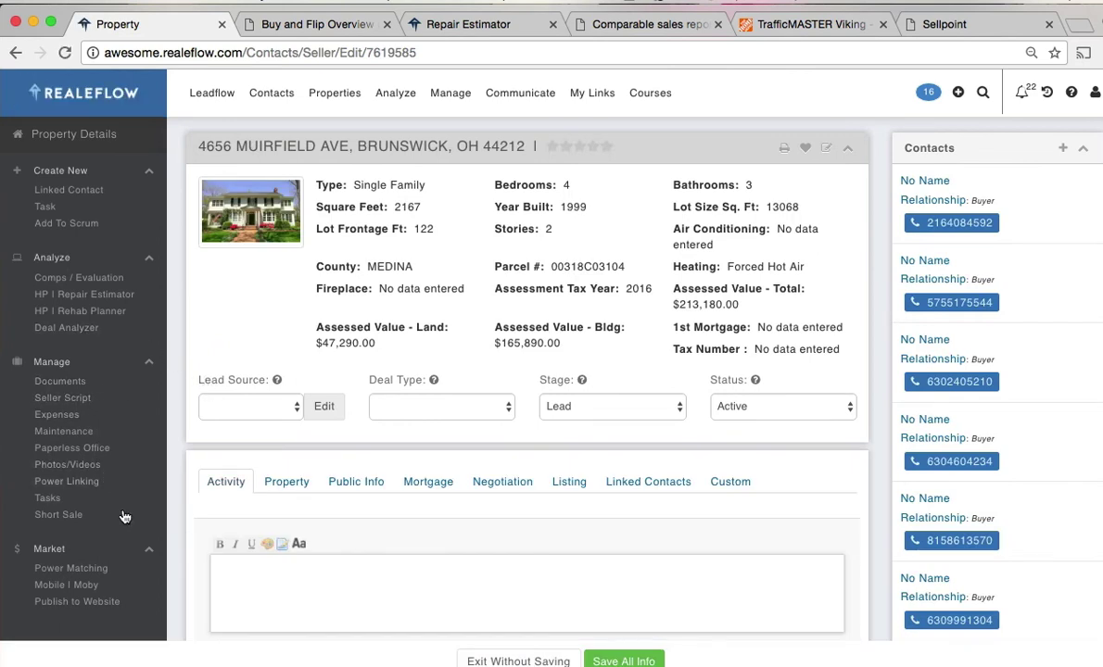
pyautogui.scroll(-1, 110, 553)
pyautogui.click(74, 532)
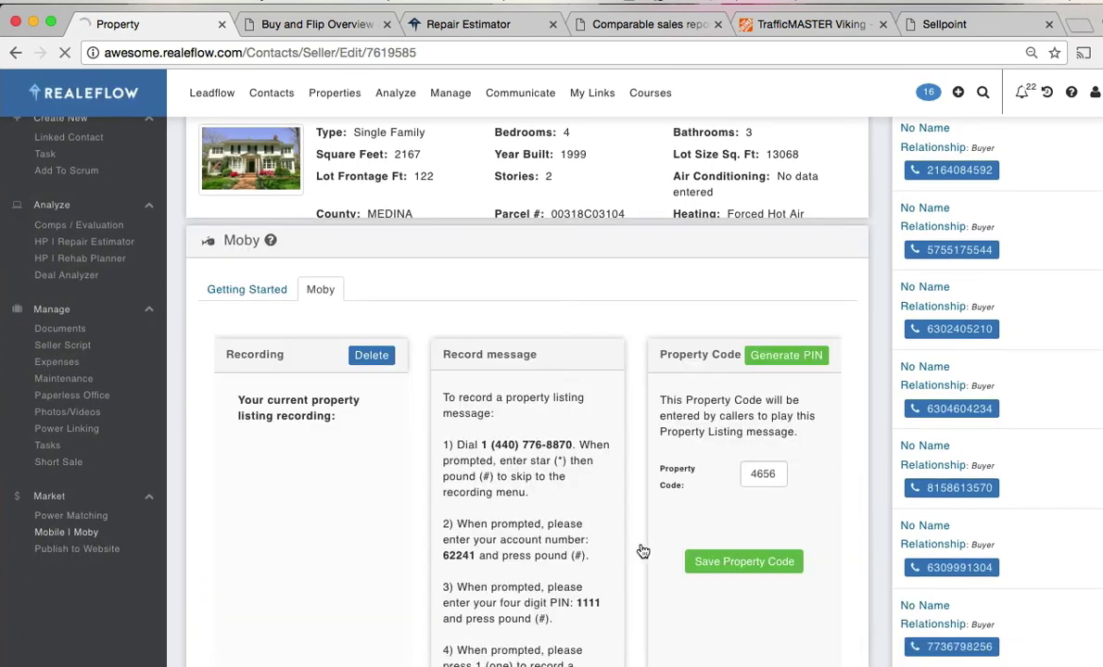
pyautogui.scroll(-3, 537, 505)
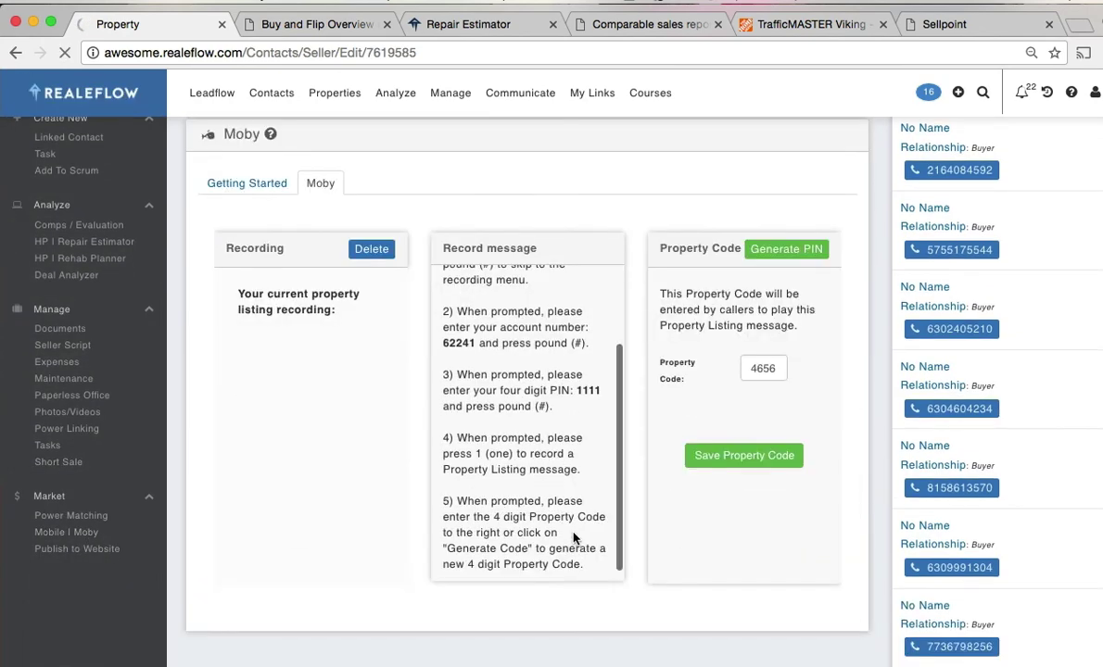
pyautogui.scroll(1, 577, 538)
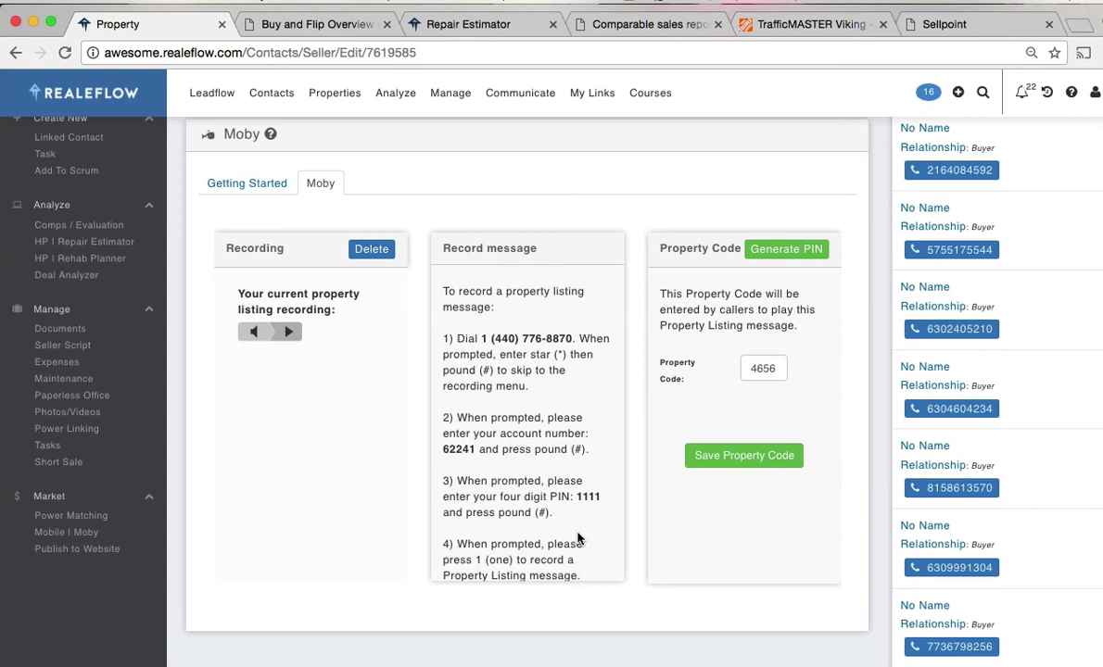
pyautogui.scroll(-1, 568, 484)
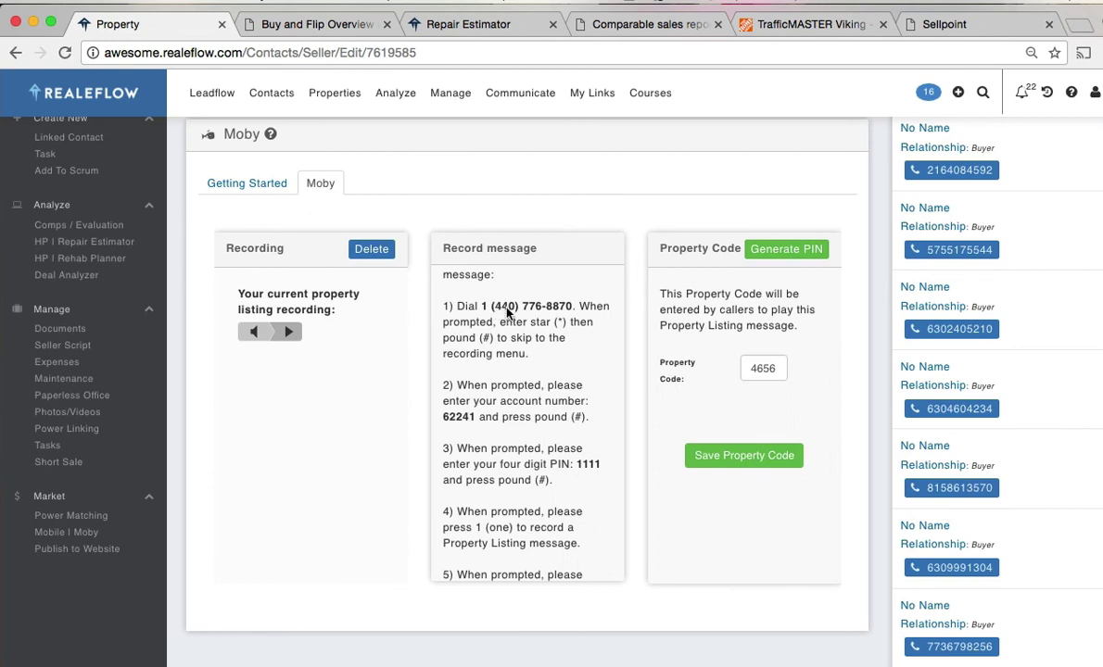
pyautogui.doubleClick(760, 367)
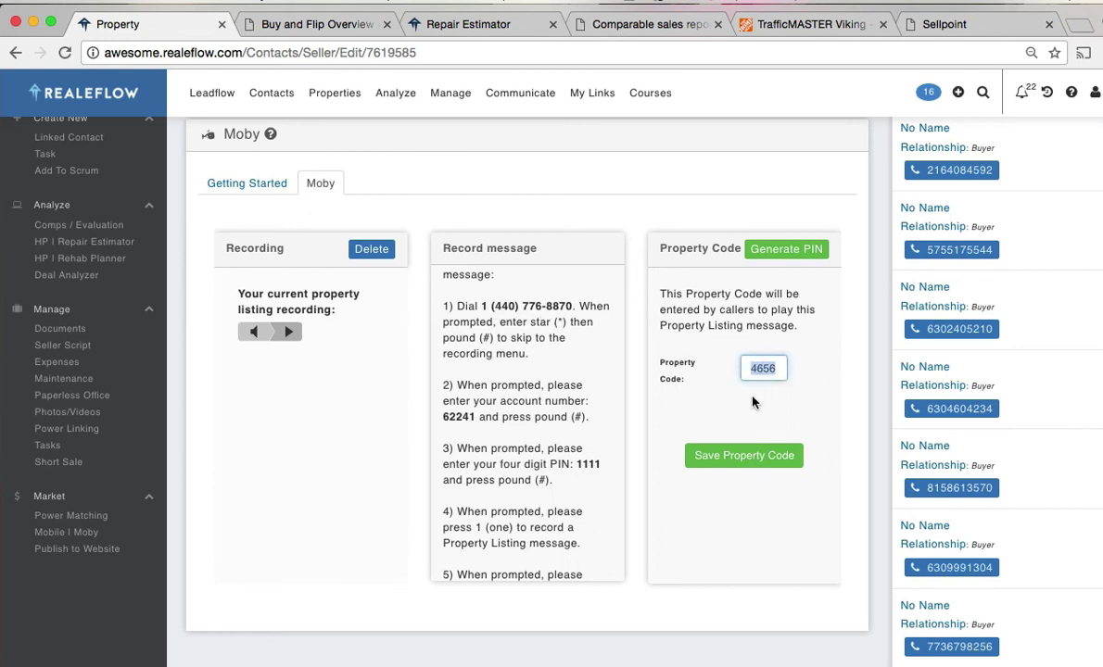
pyautogui.click(706, 363)
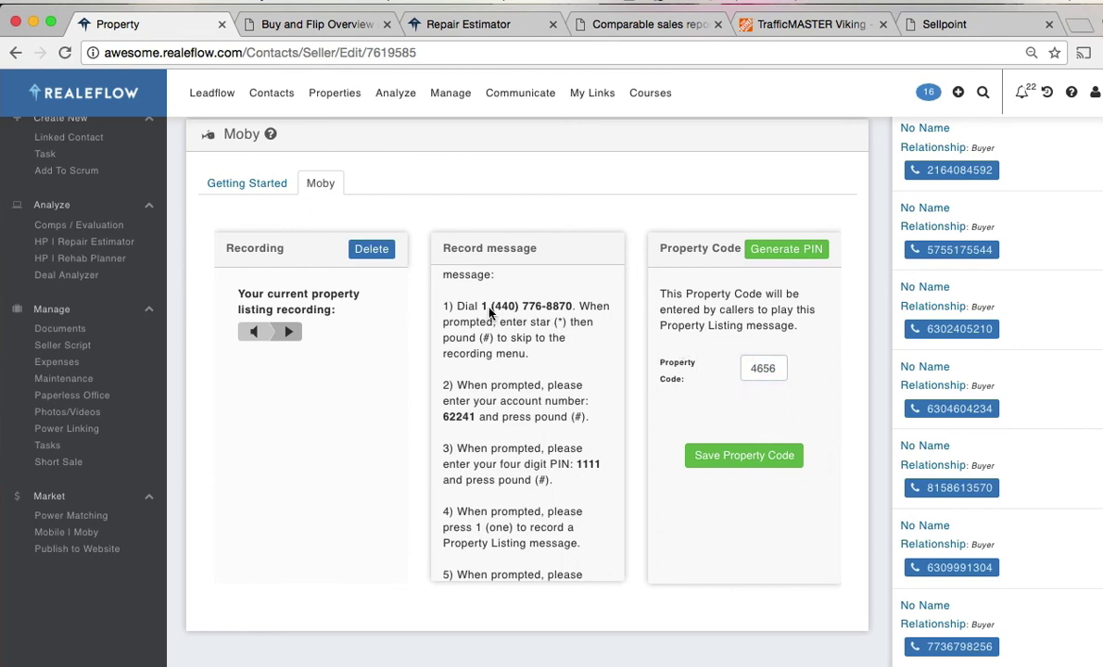
pyautogui.moveTo(490, 307); pyautogui.dragTo(571, 308)
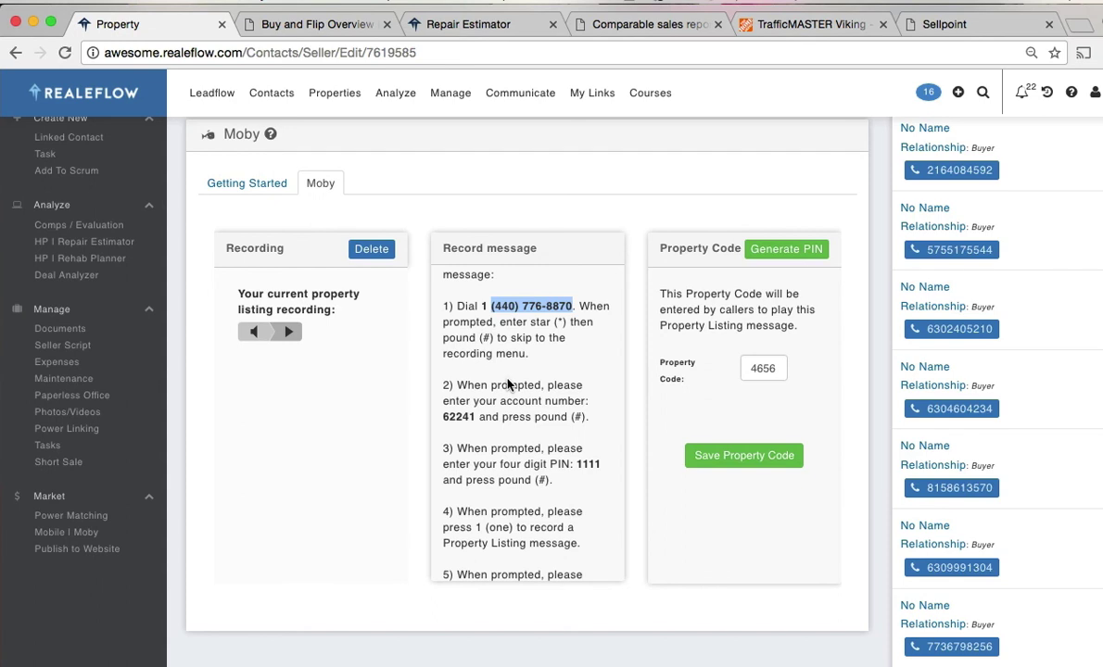
pyautogui.doubleClick(766, 369)
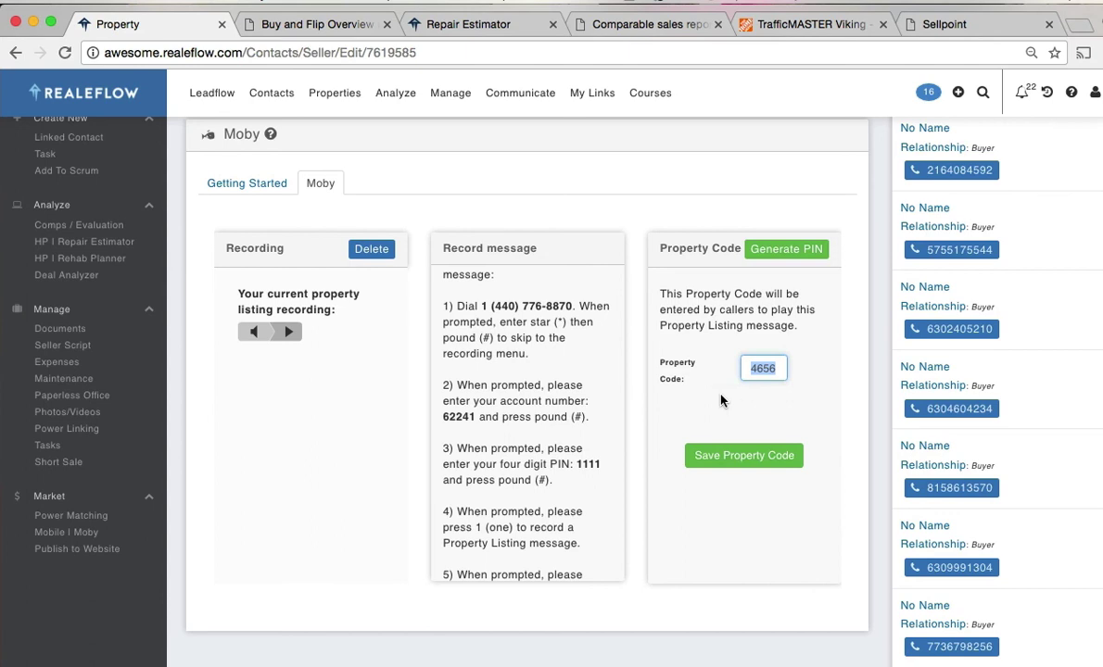
pyautogui.scroll(2, 704, 400)
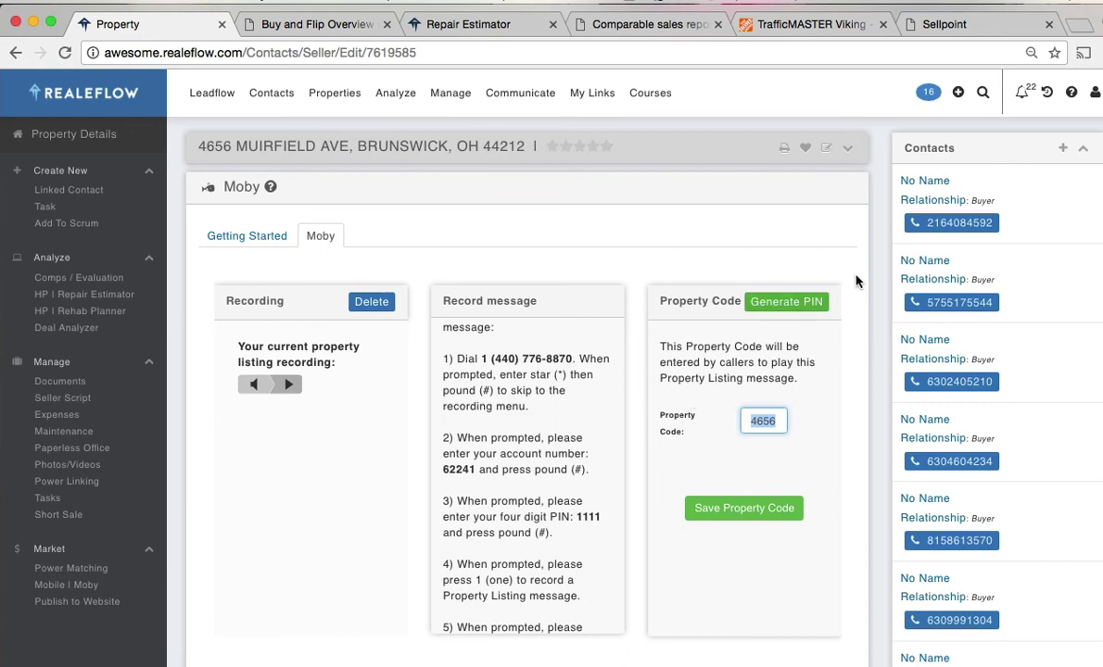
pyautogui.scroll(-1, 996, 294)
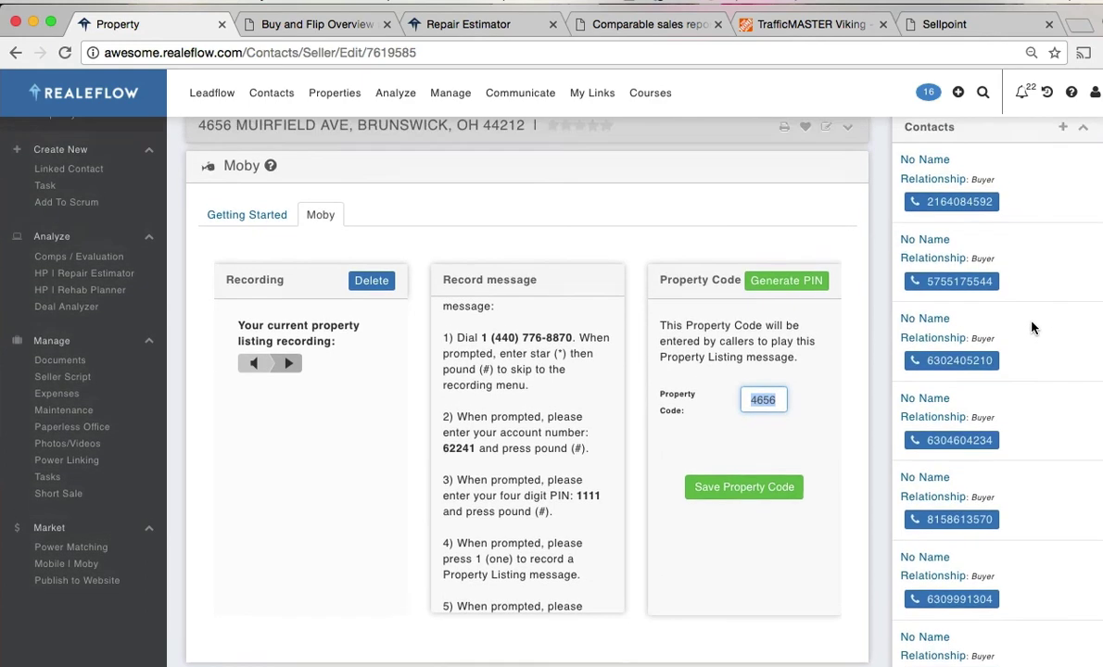
pyautogui.scroll(-10, 996, 288)
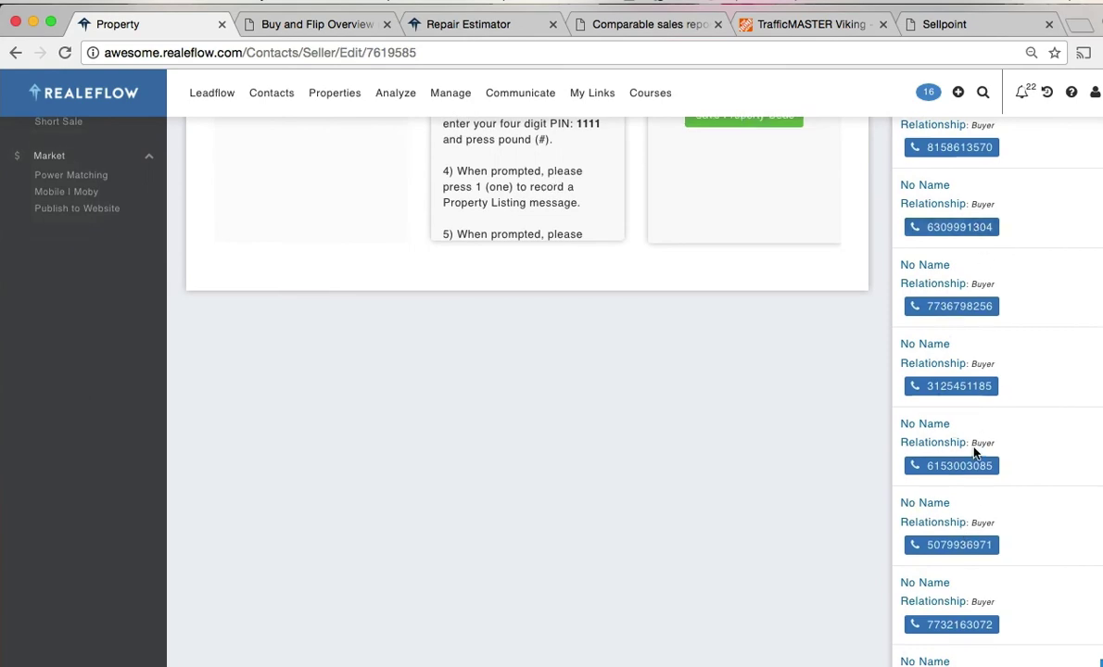
pyautogui.scroll(10, 908, 427)
pyautogui.click(930, 182)
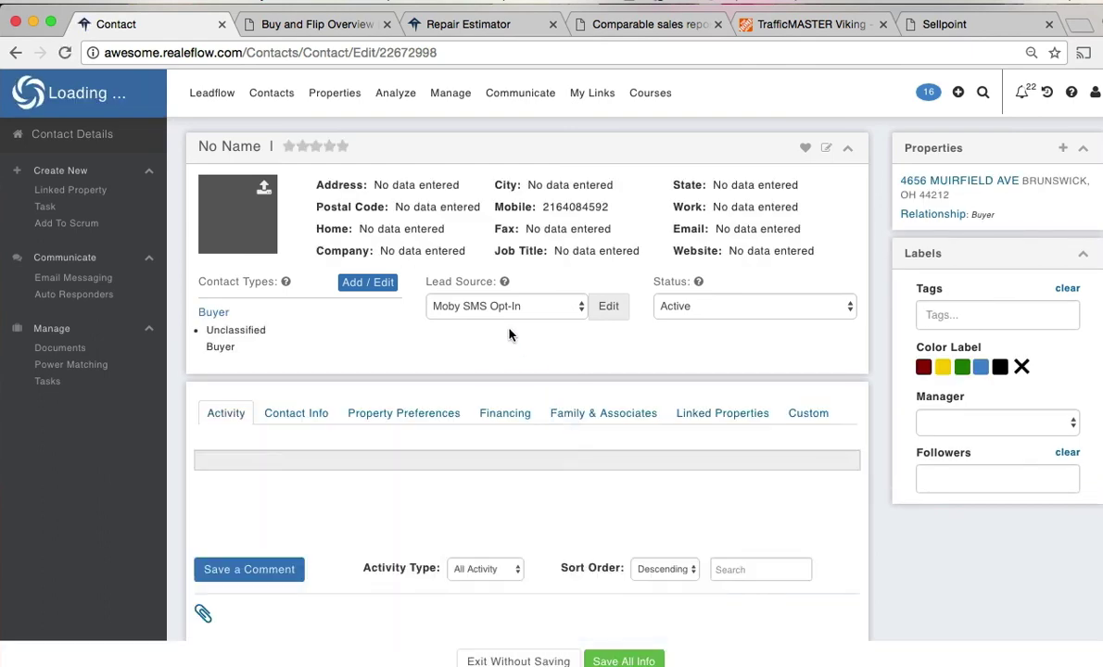
pyautogui.scroll(-5, 528, 352)
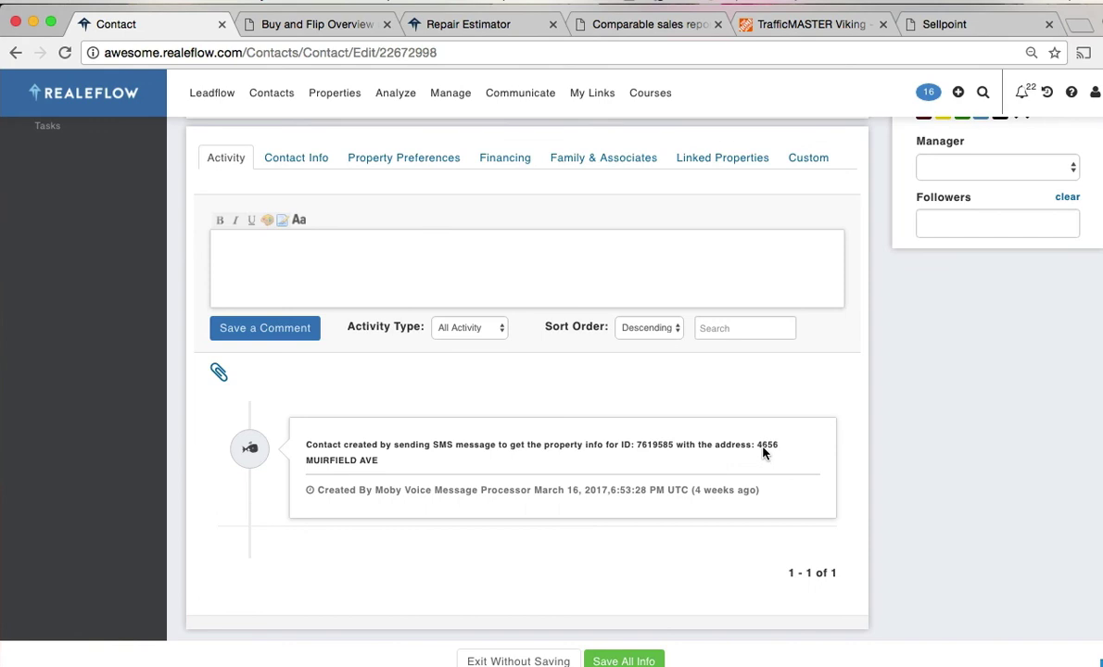
pyautogui.scroll(3, 762, 457)
pyautogui.scroll(3, 762, 459)
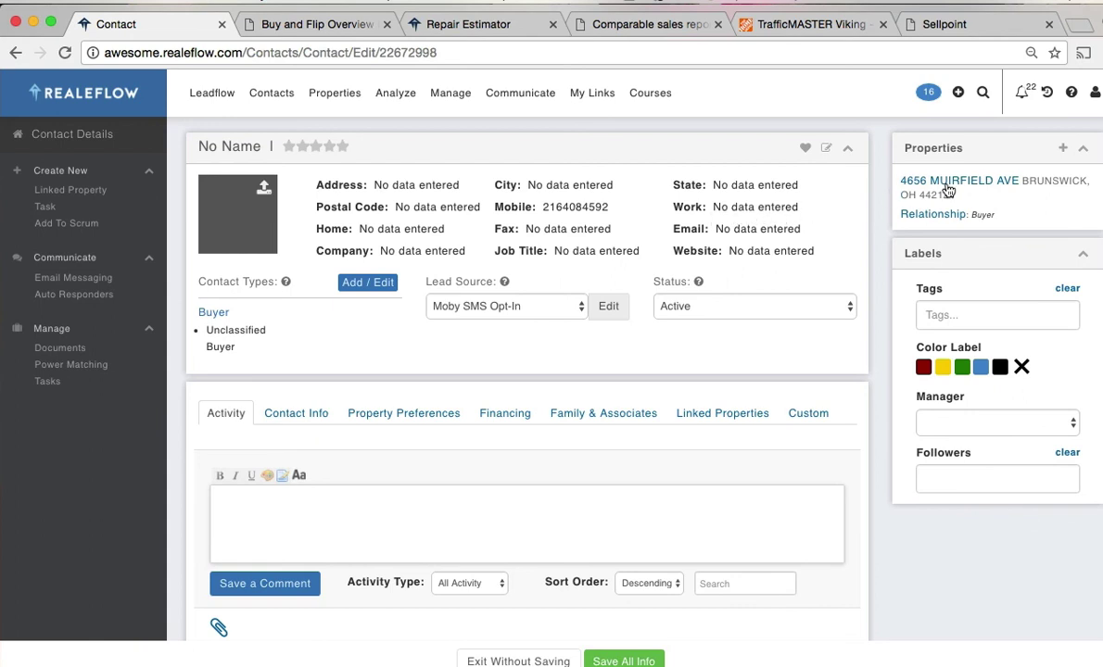
pyautogui.click(965, 185)
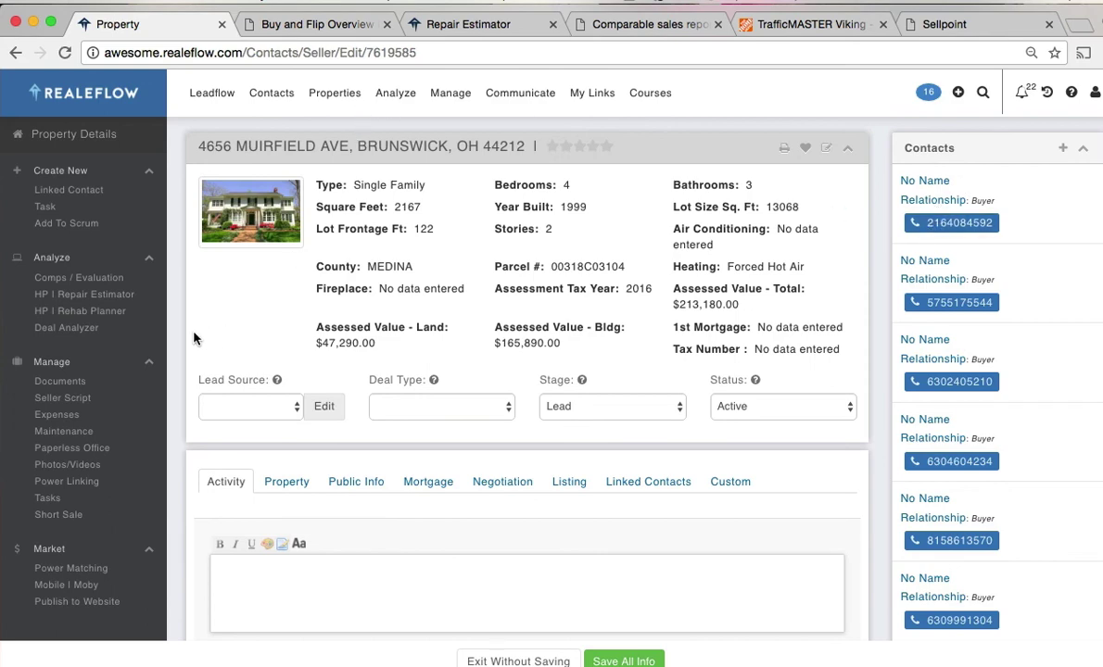
# - Select the Moby property code 4656, then return to the home dashboard's Property Pipeline
pyautogui.scroll(-3, 160, 445)
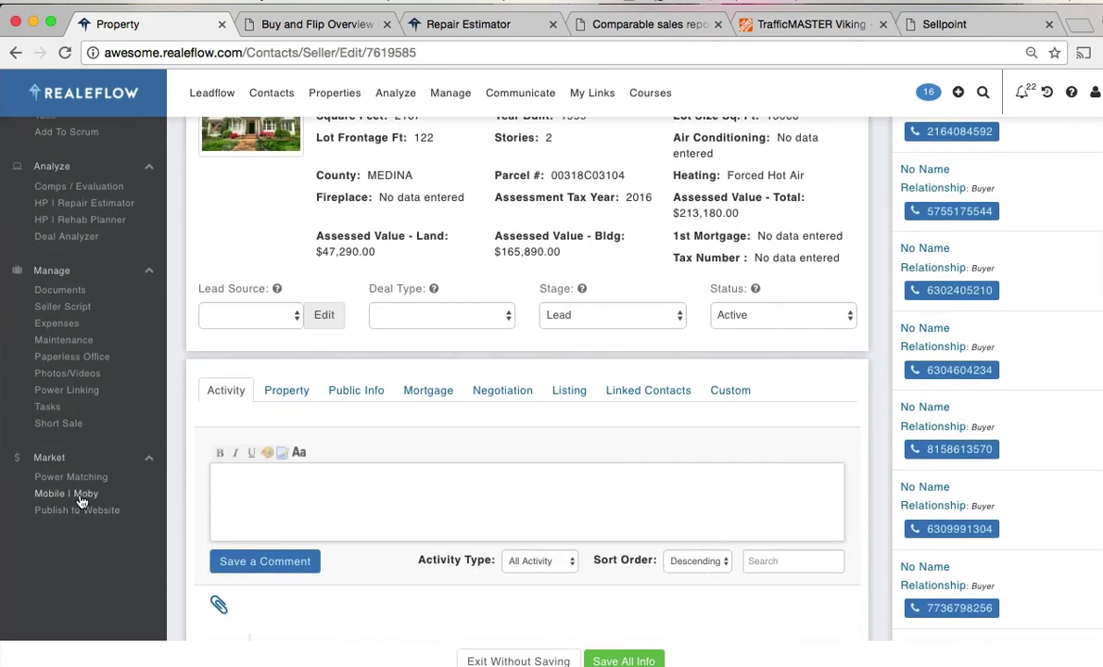
pyautogui.click(81, 502)
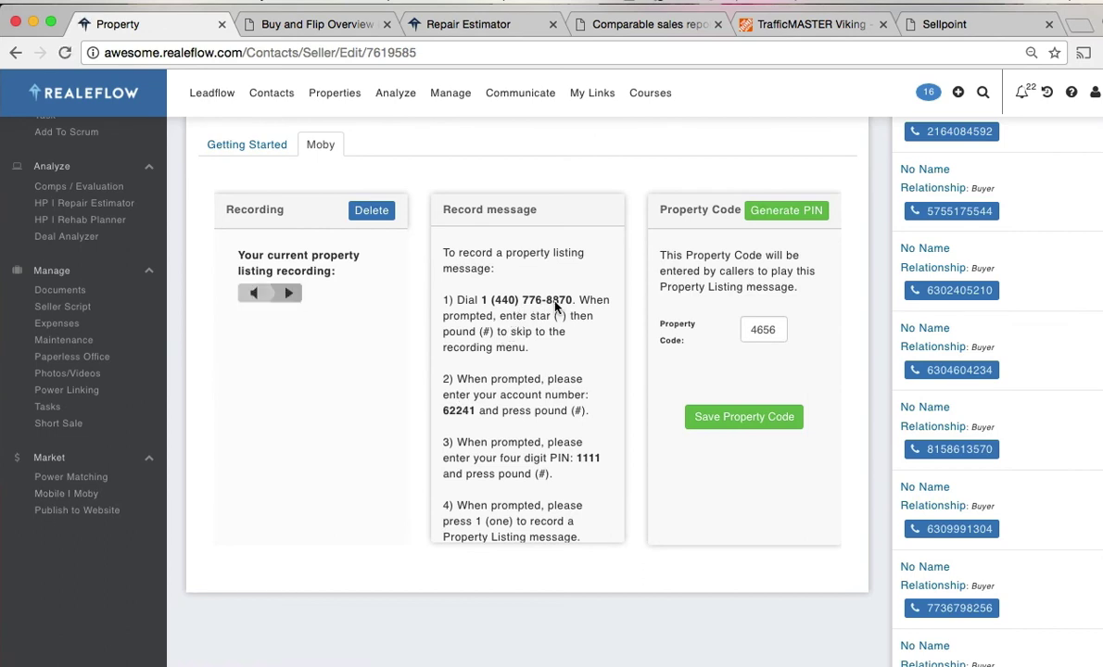
pyautogui.click(770, 330)
pyautogui.doubleClick(770, 329)
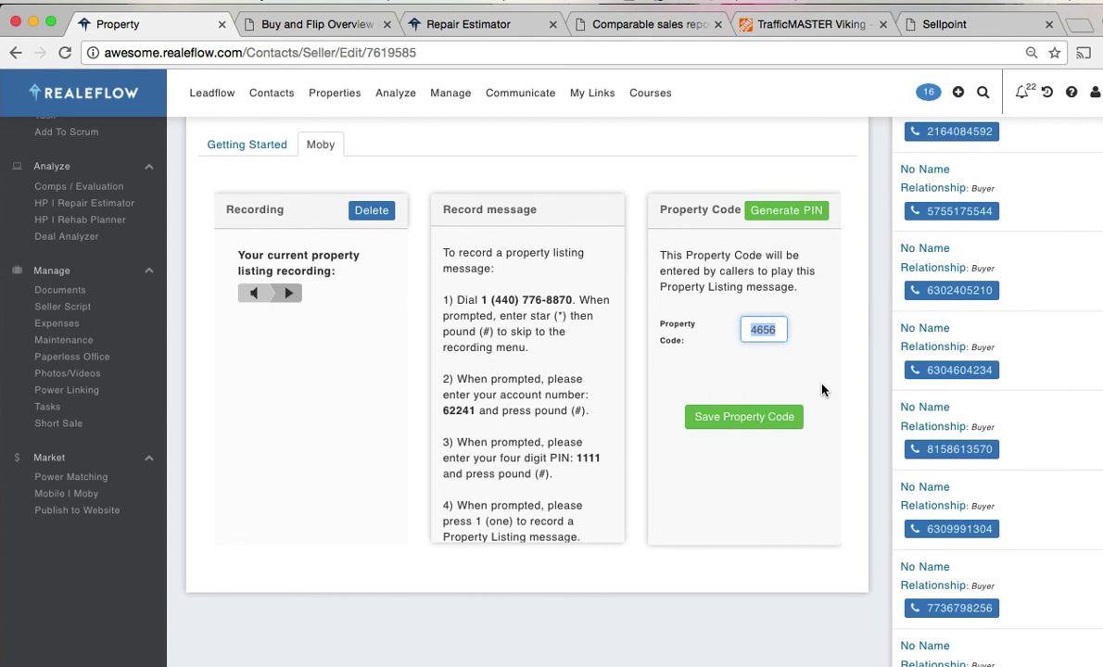
pyautogui.scroll(3, 821, 390)
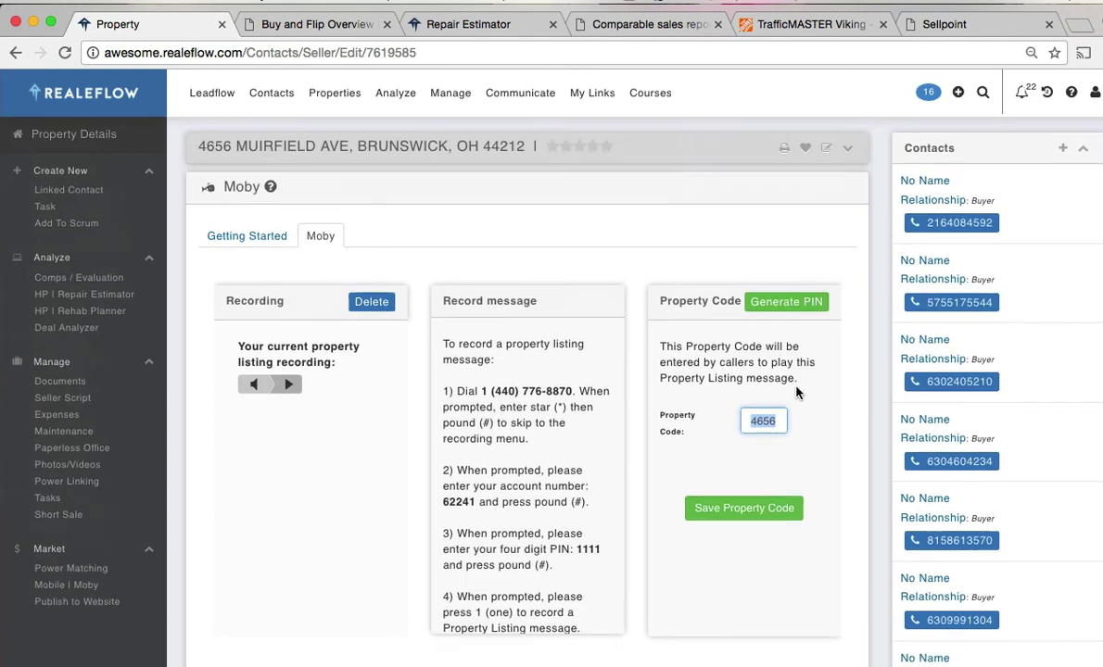
pyautogui.click(93, 97)
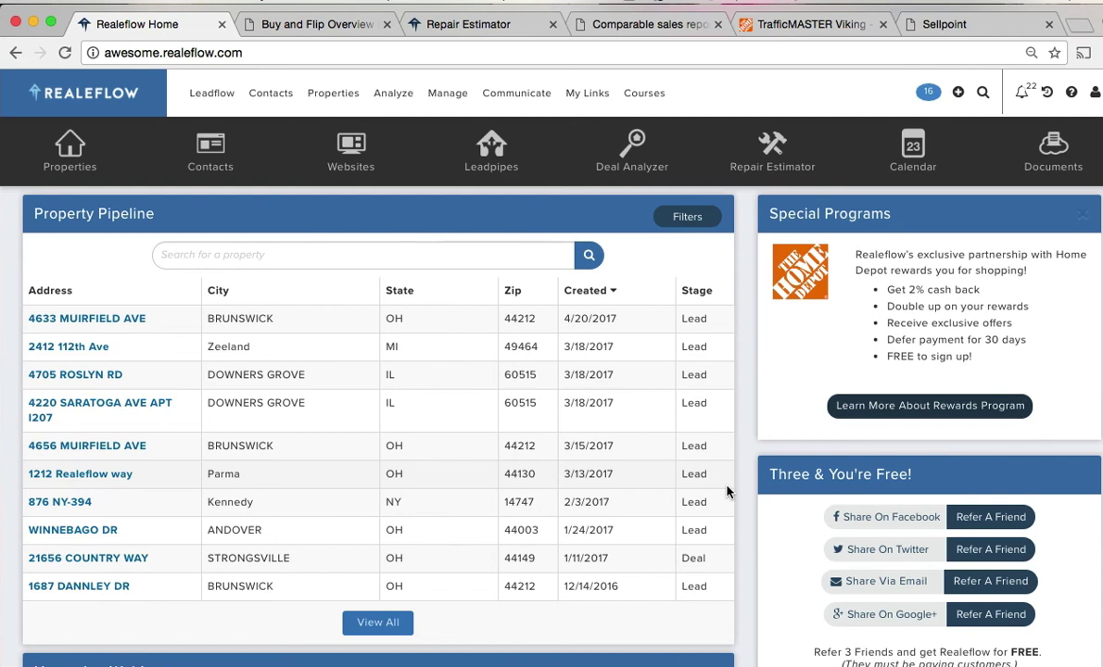
# - Show the Help menu with Chat Online, Knowledgebase and Submit a Support Request
pyautogui.scroll(-5, 728, 492)
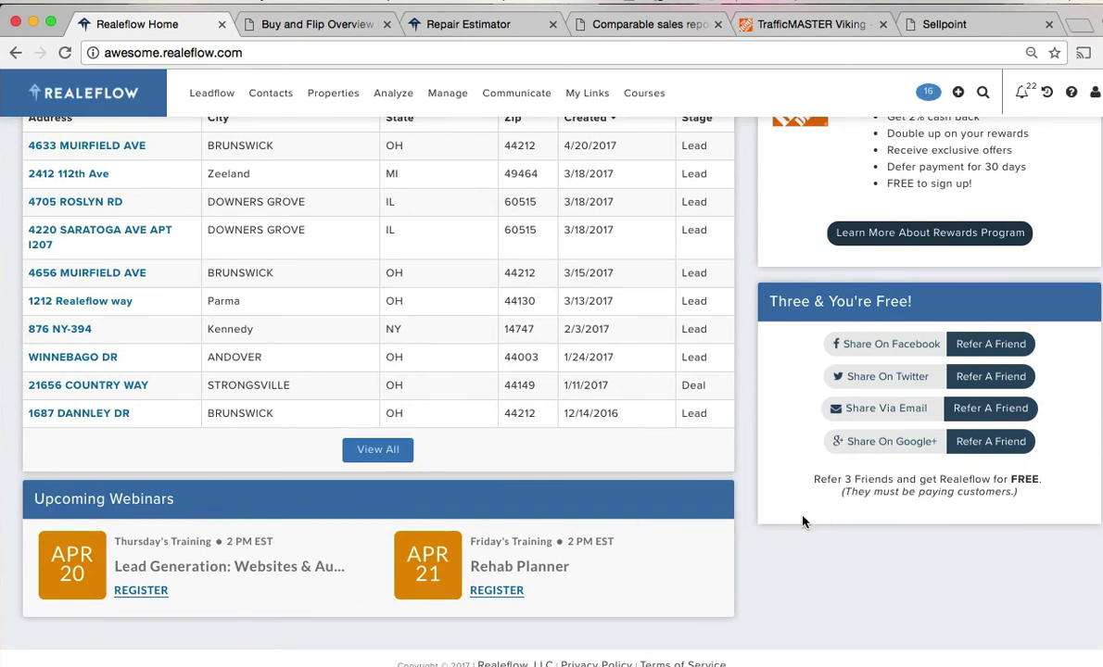
pyautogui.scroll(5, 755, 532)
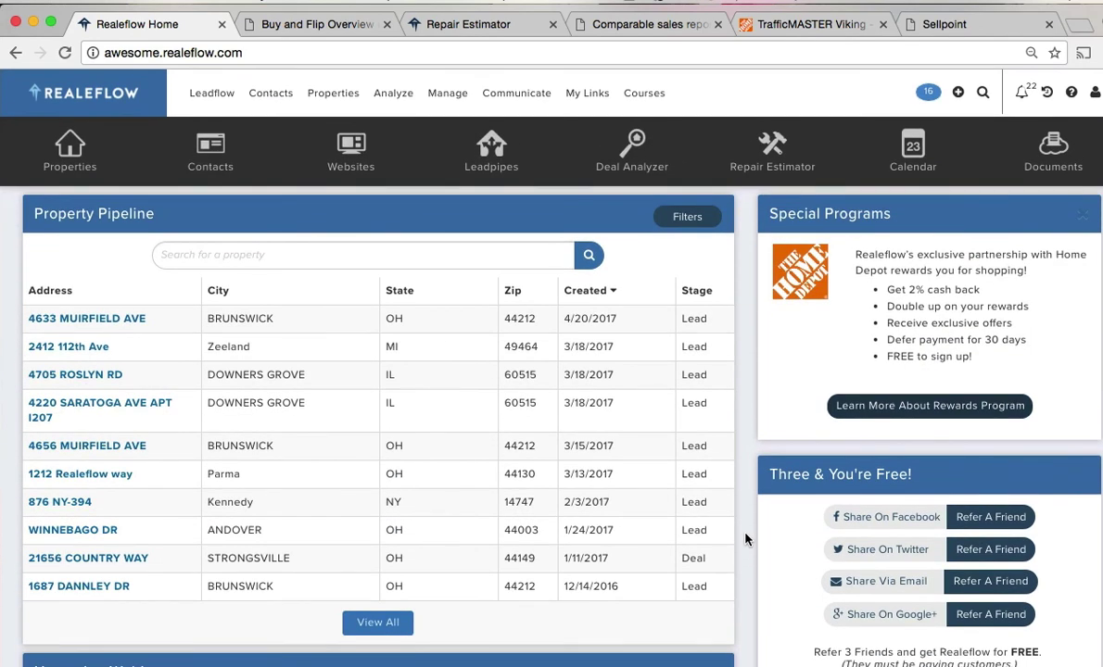
pyautogui.click(1071, 93)
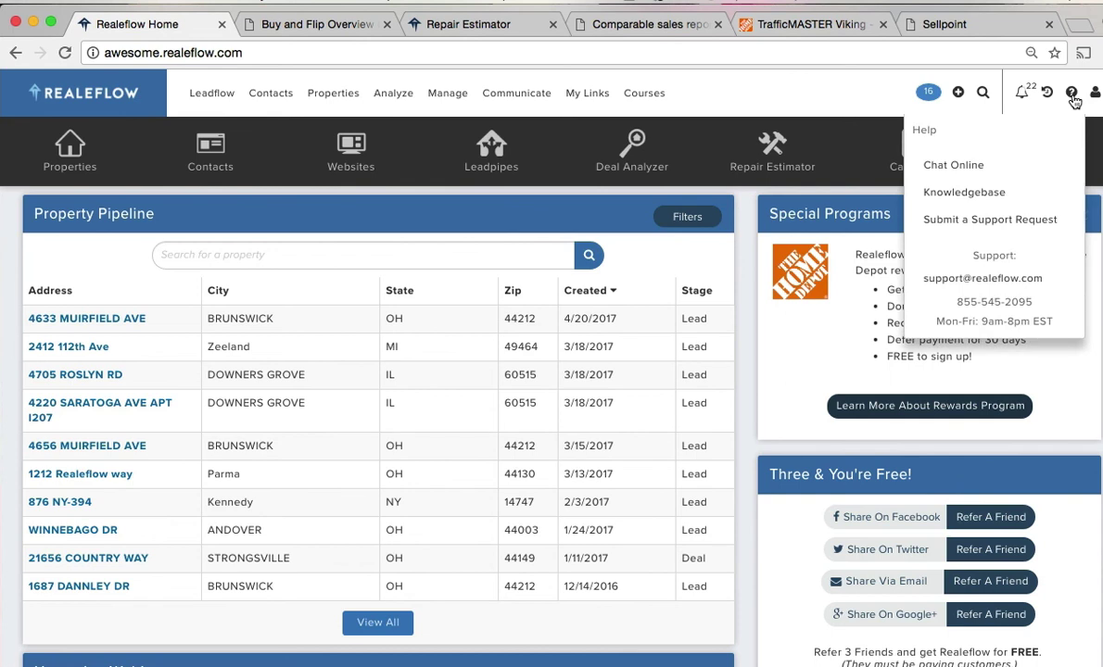